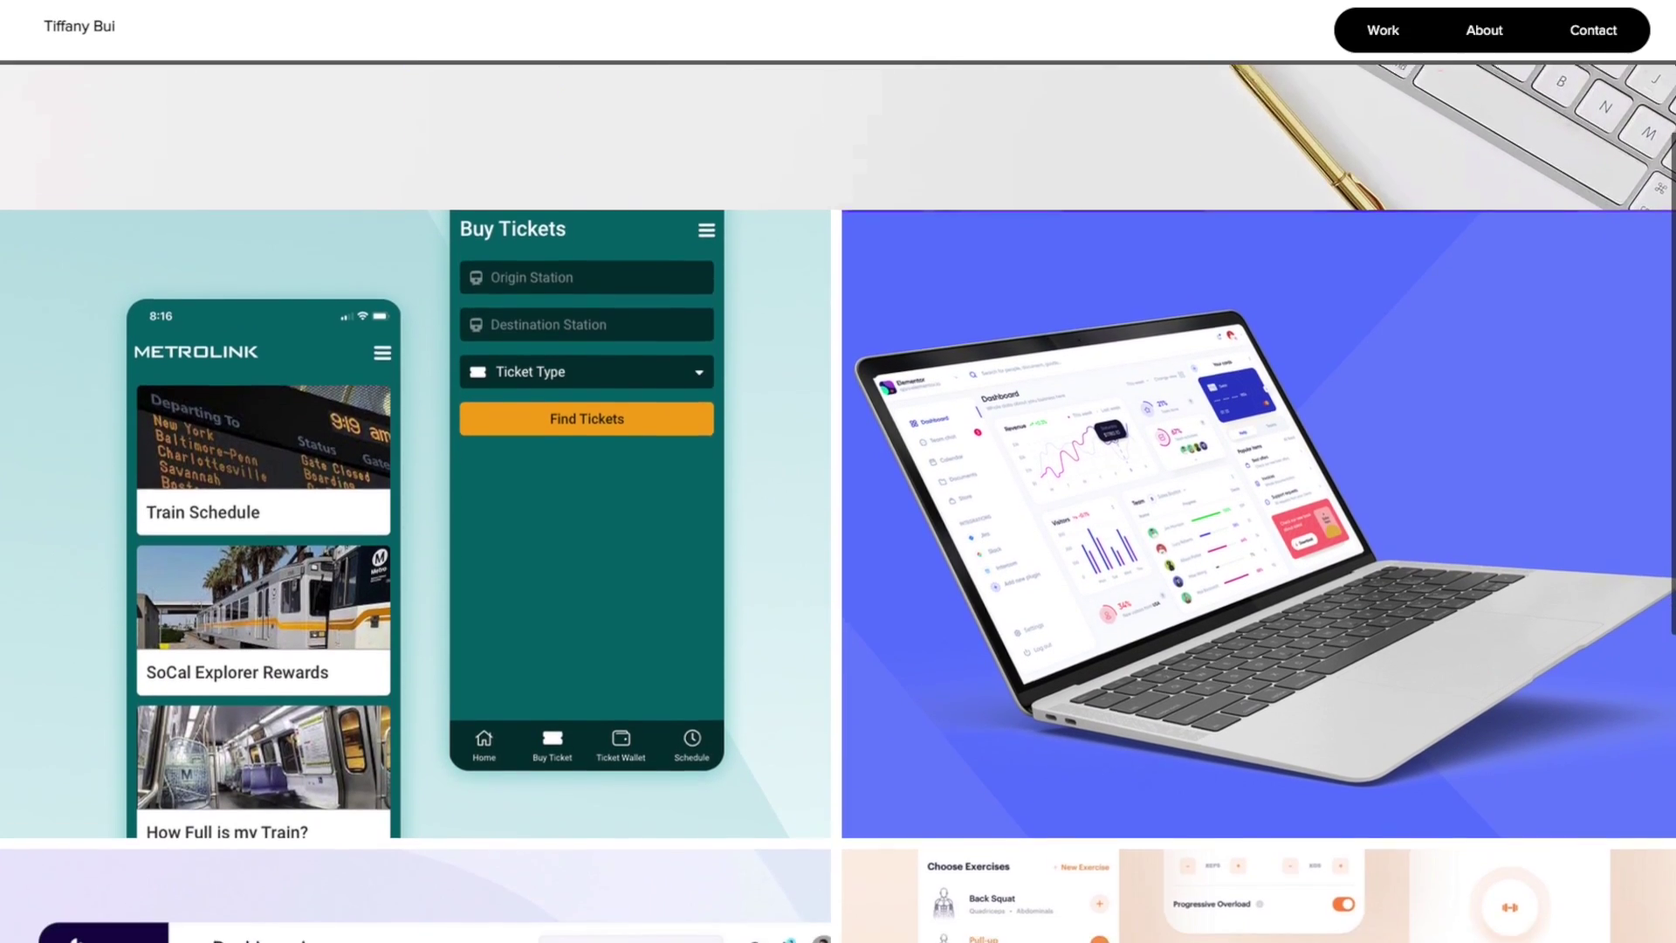
scroll(838, 503, "down", 8)
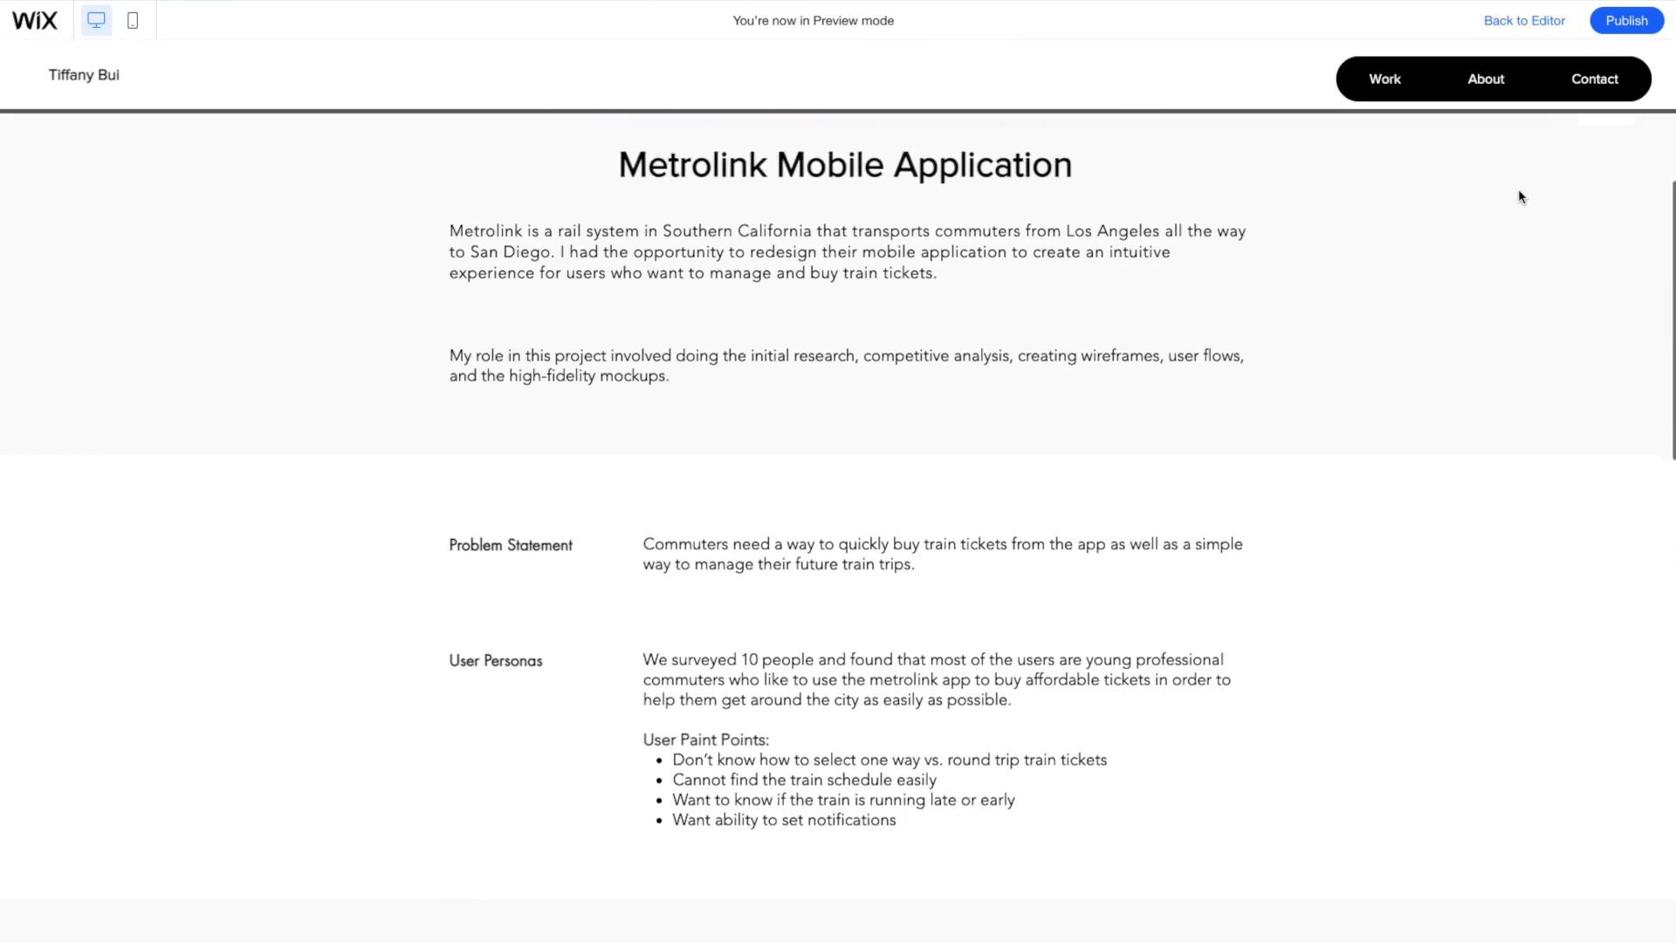
scroll(1520, 197, "down", 7)
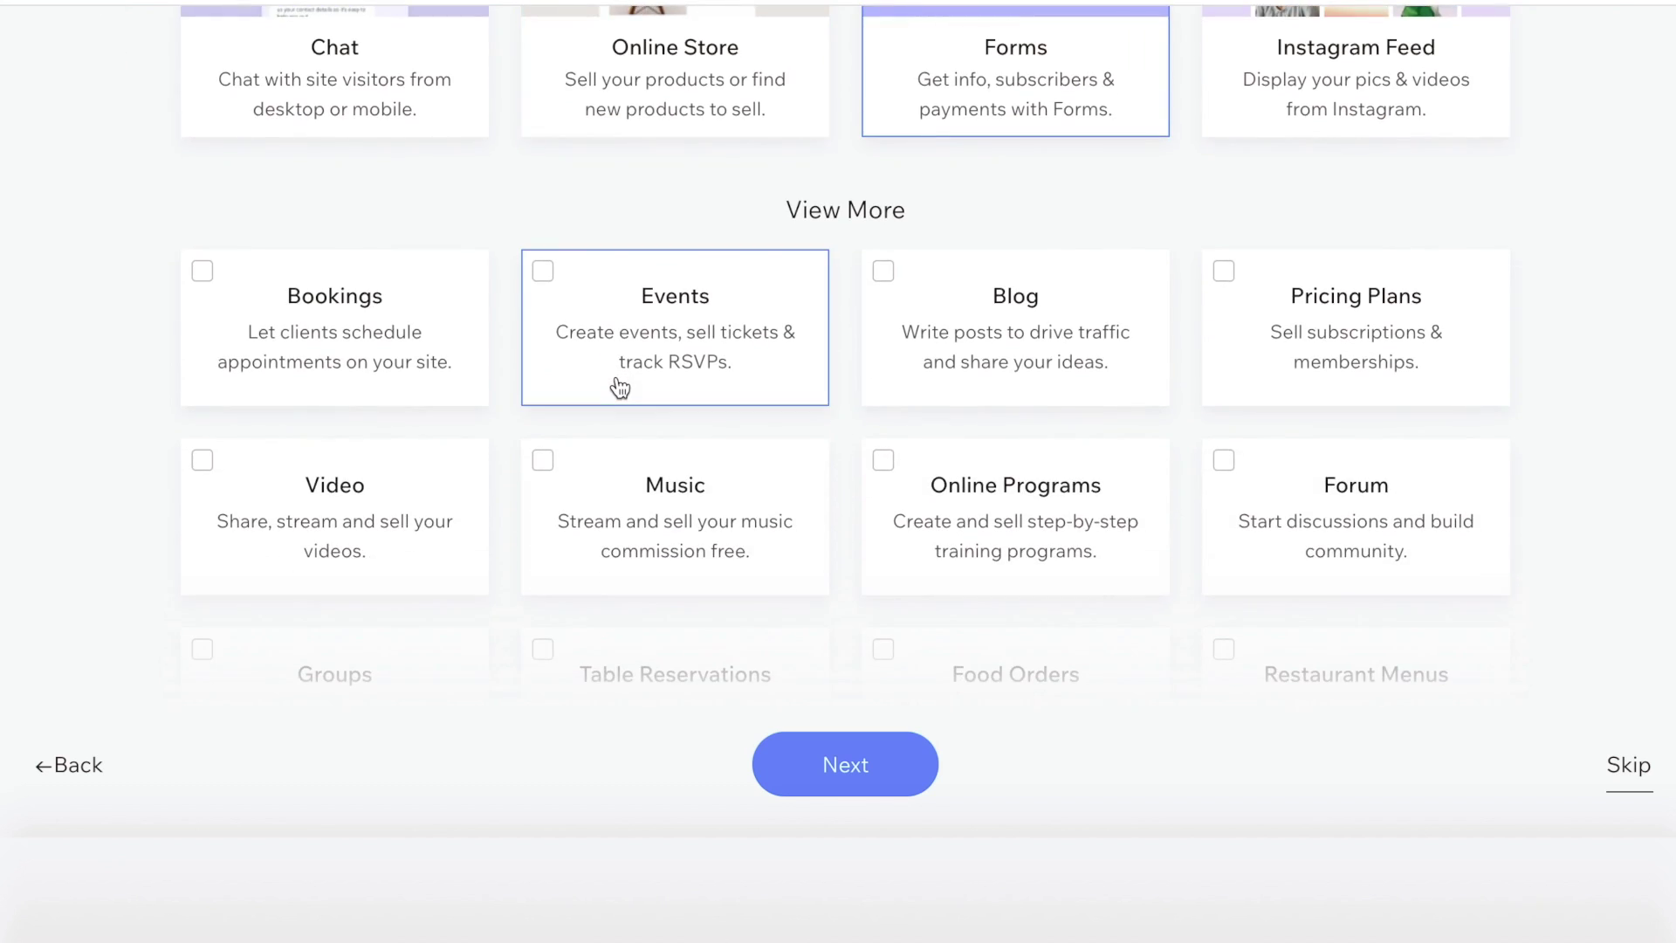
scroll(620, 388, "down", 3)
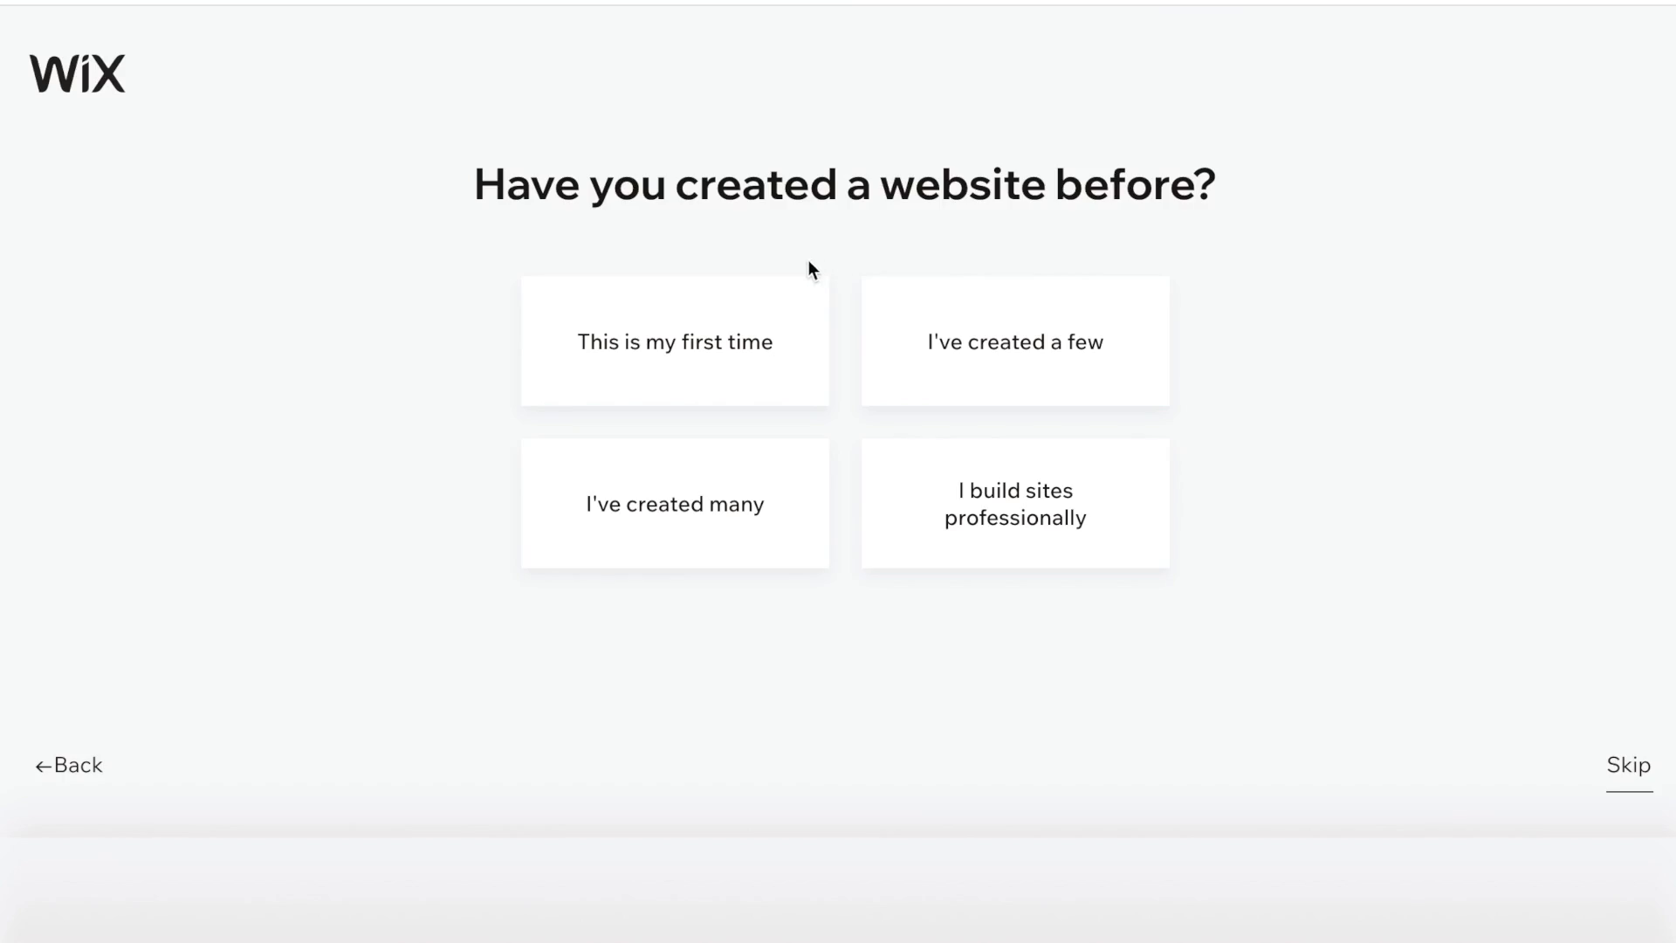
- In Wix onboarding, indicate this is your first website
left_click(807, 333)
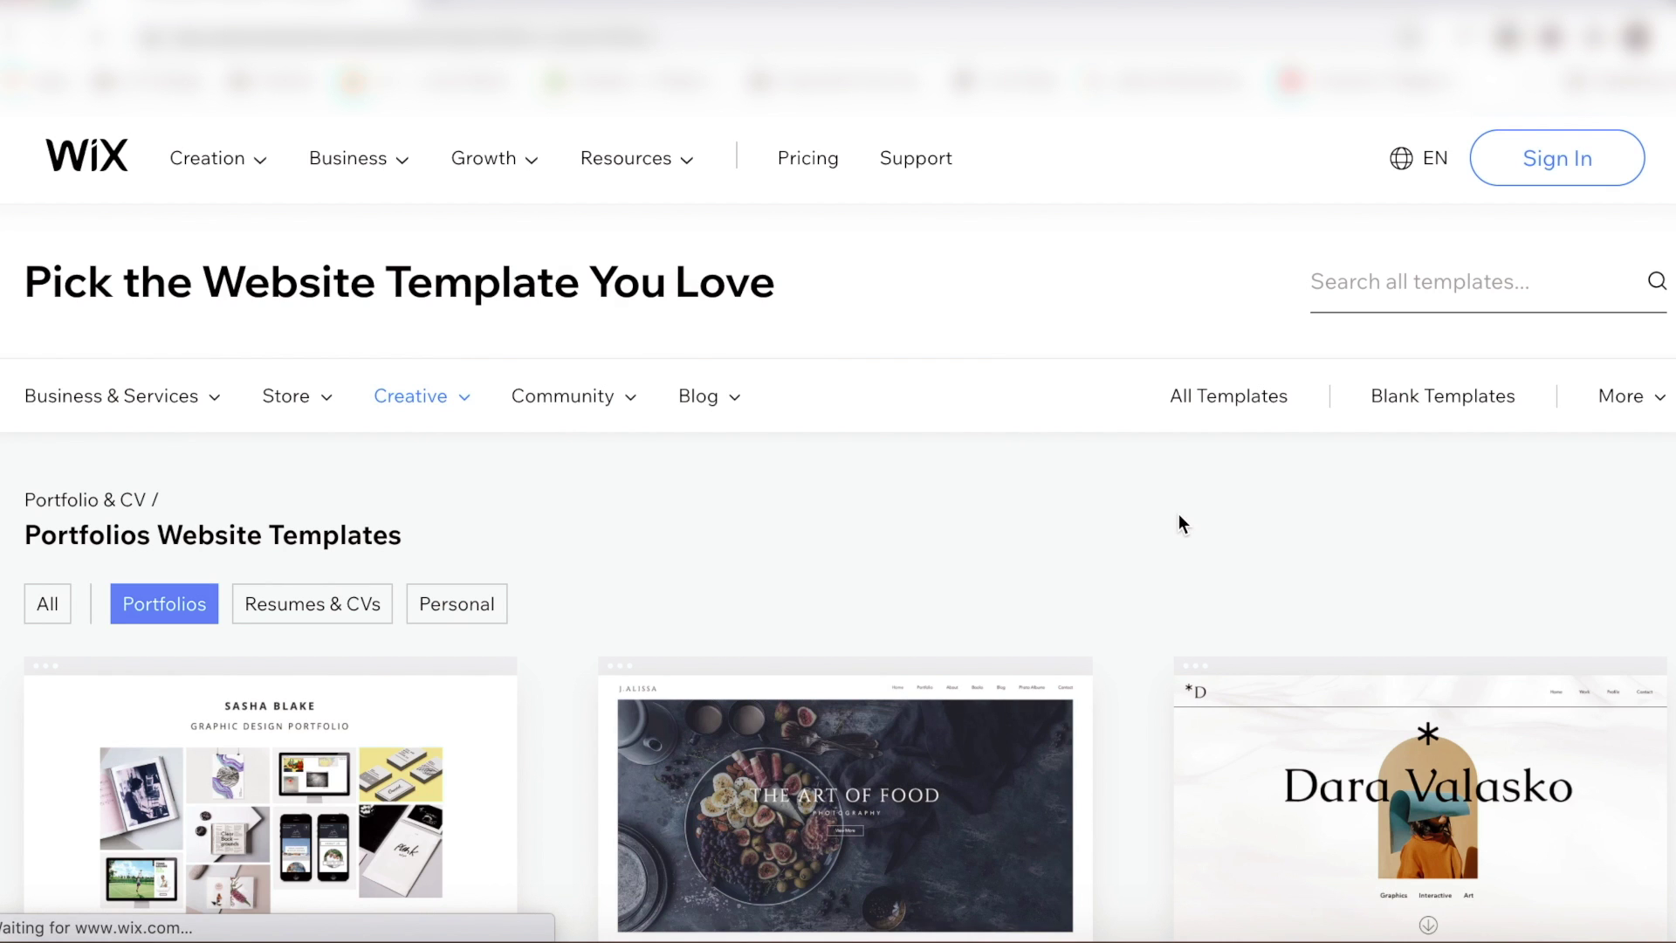
- Preview the Art Director template from page 2 of Portfolios and open it in the editor
scroll(1116, 604, "down", 10)
scroll(1116, 604, "down", 5)
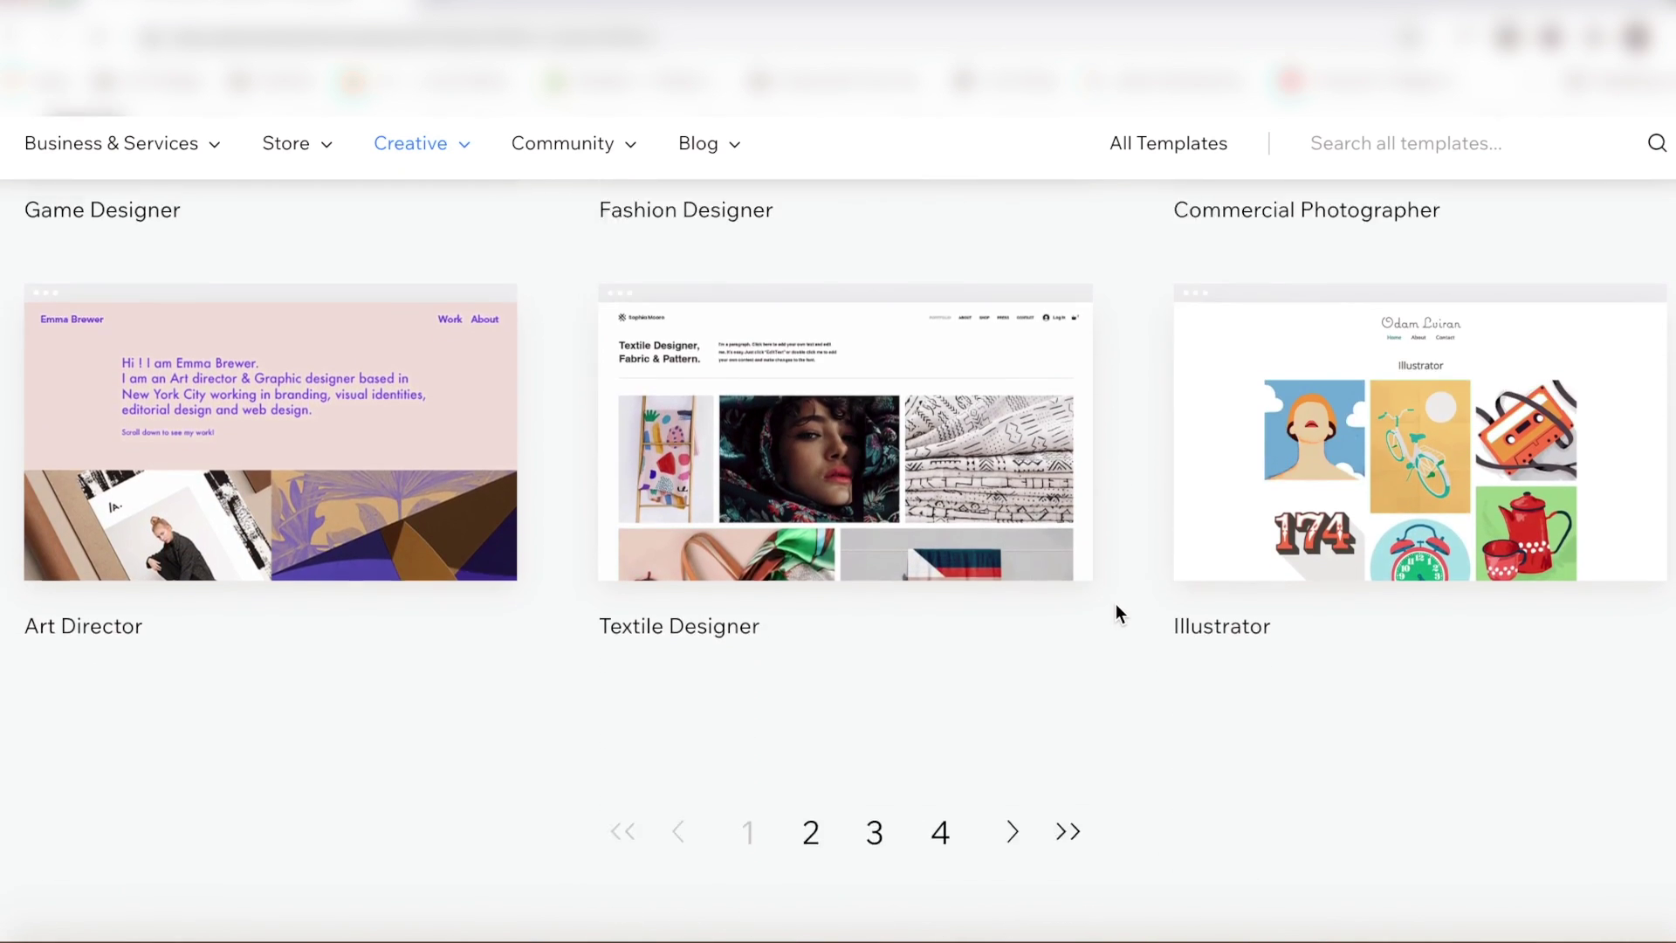
left_click(812, 657)
scroll(1143, 499, "down", 10)
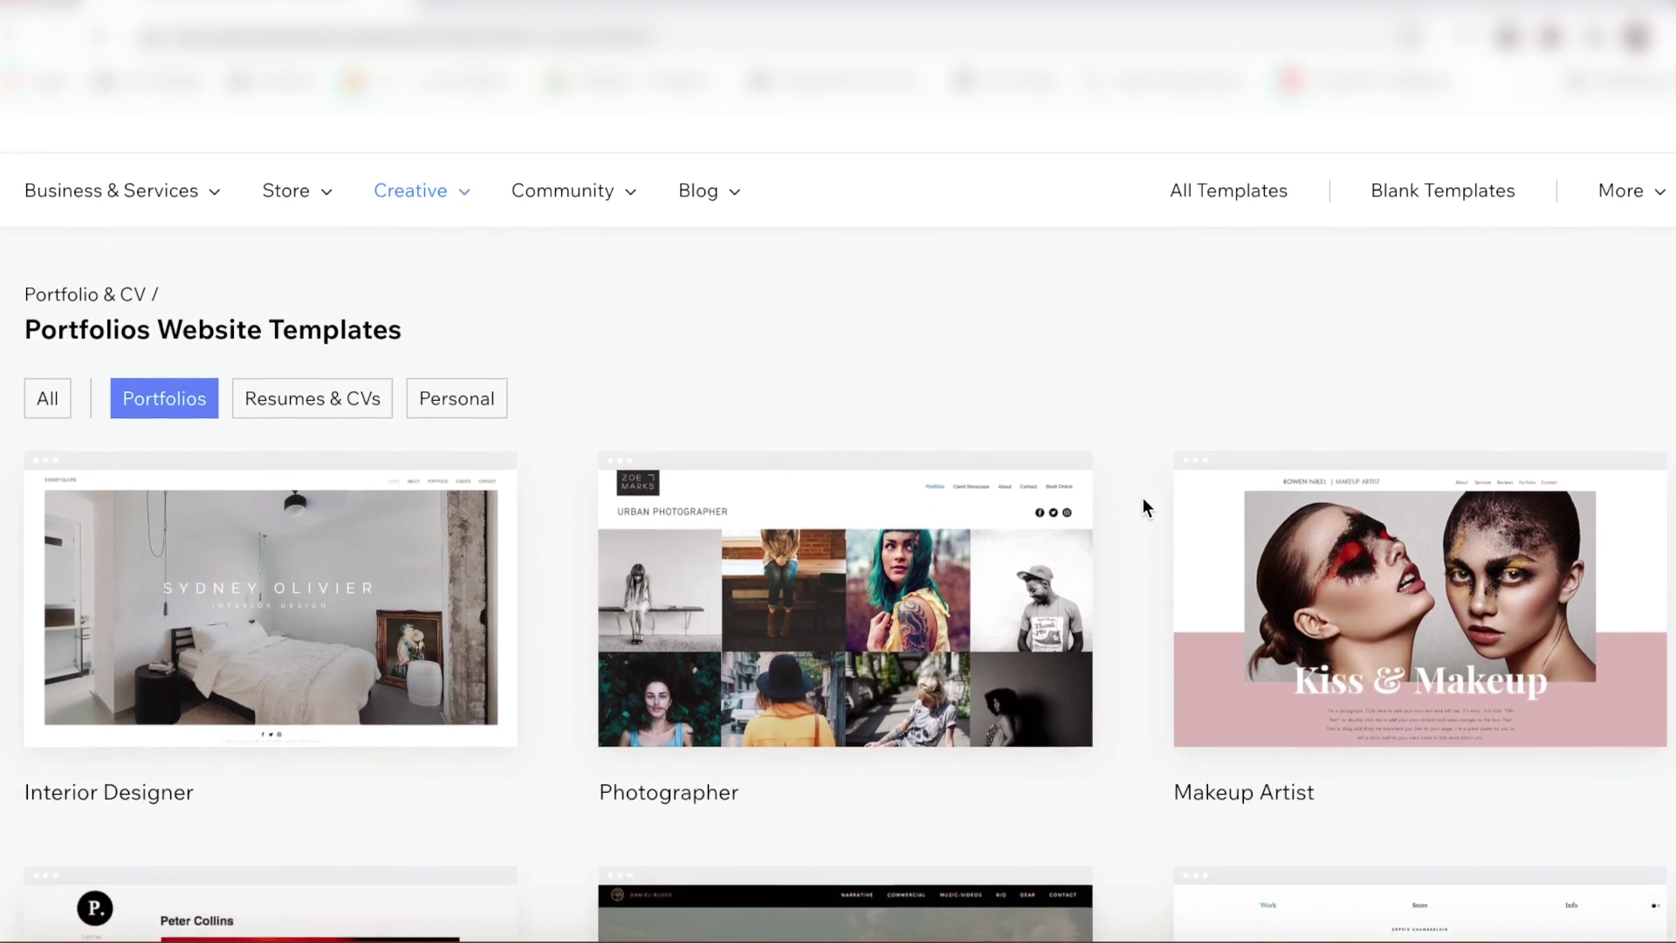
scroll(1144, 507, "down", 10)
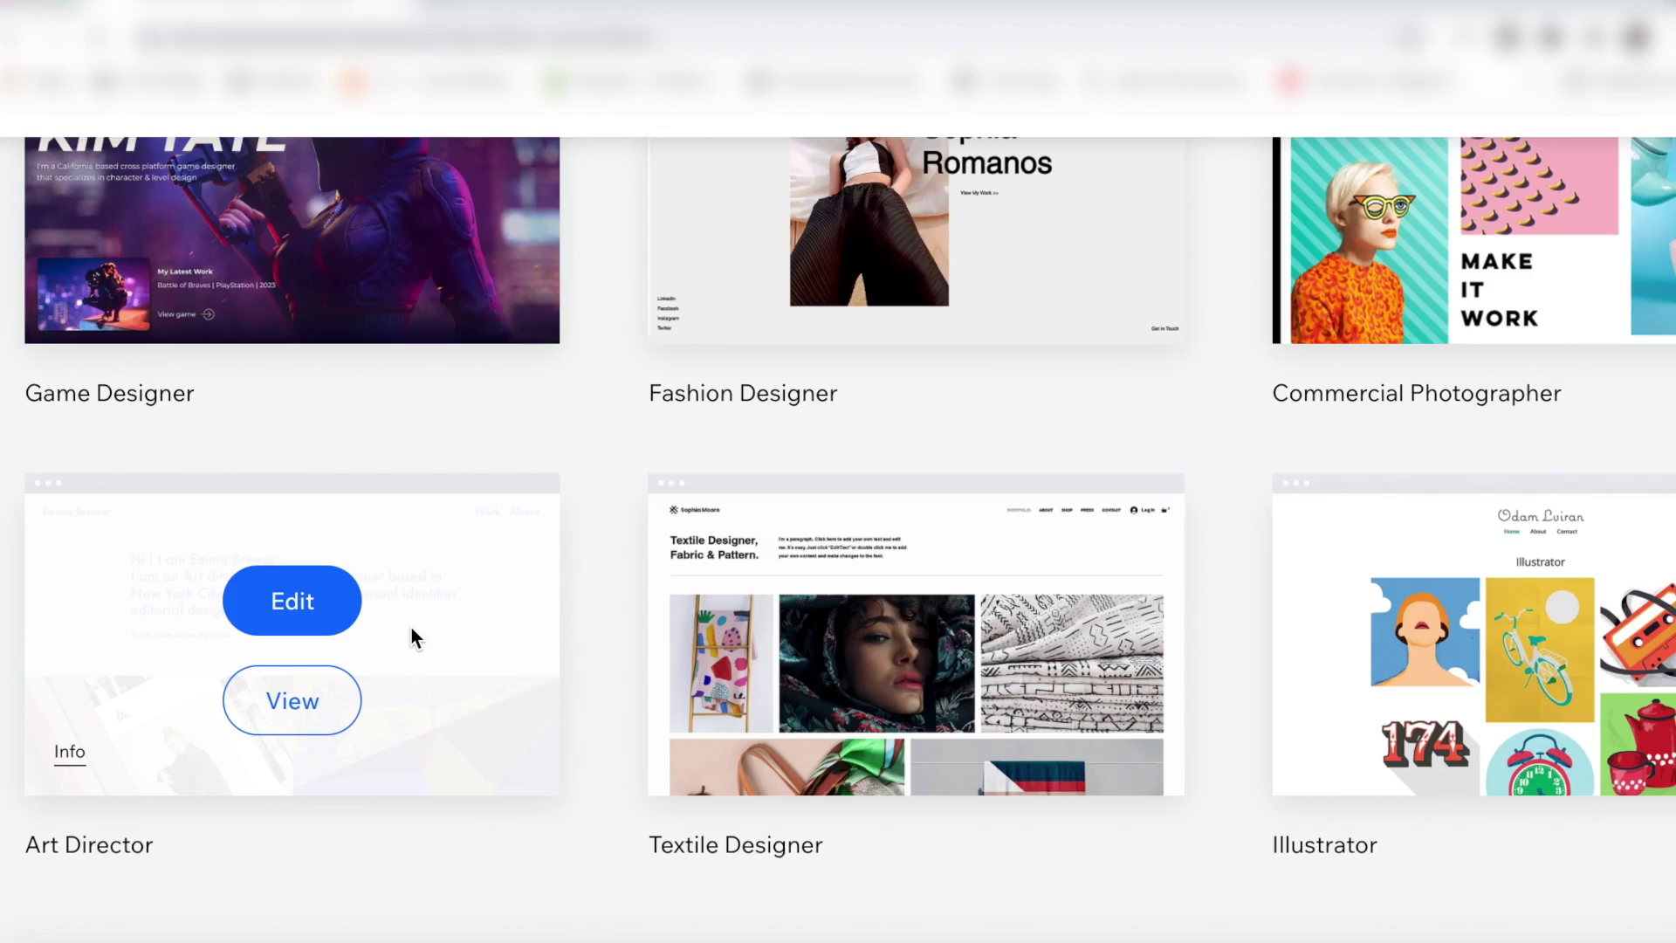
left_click(312, 703)
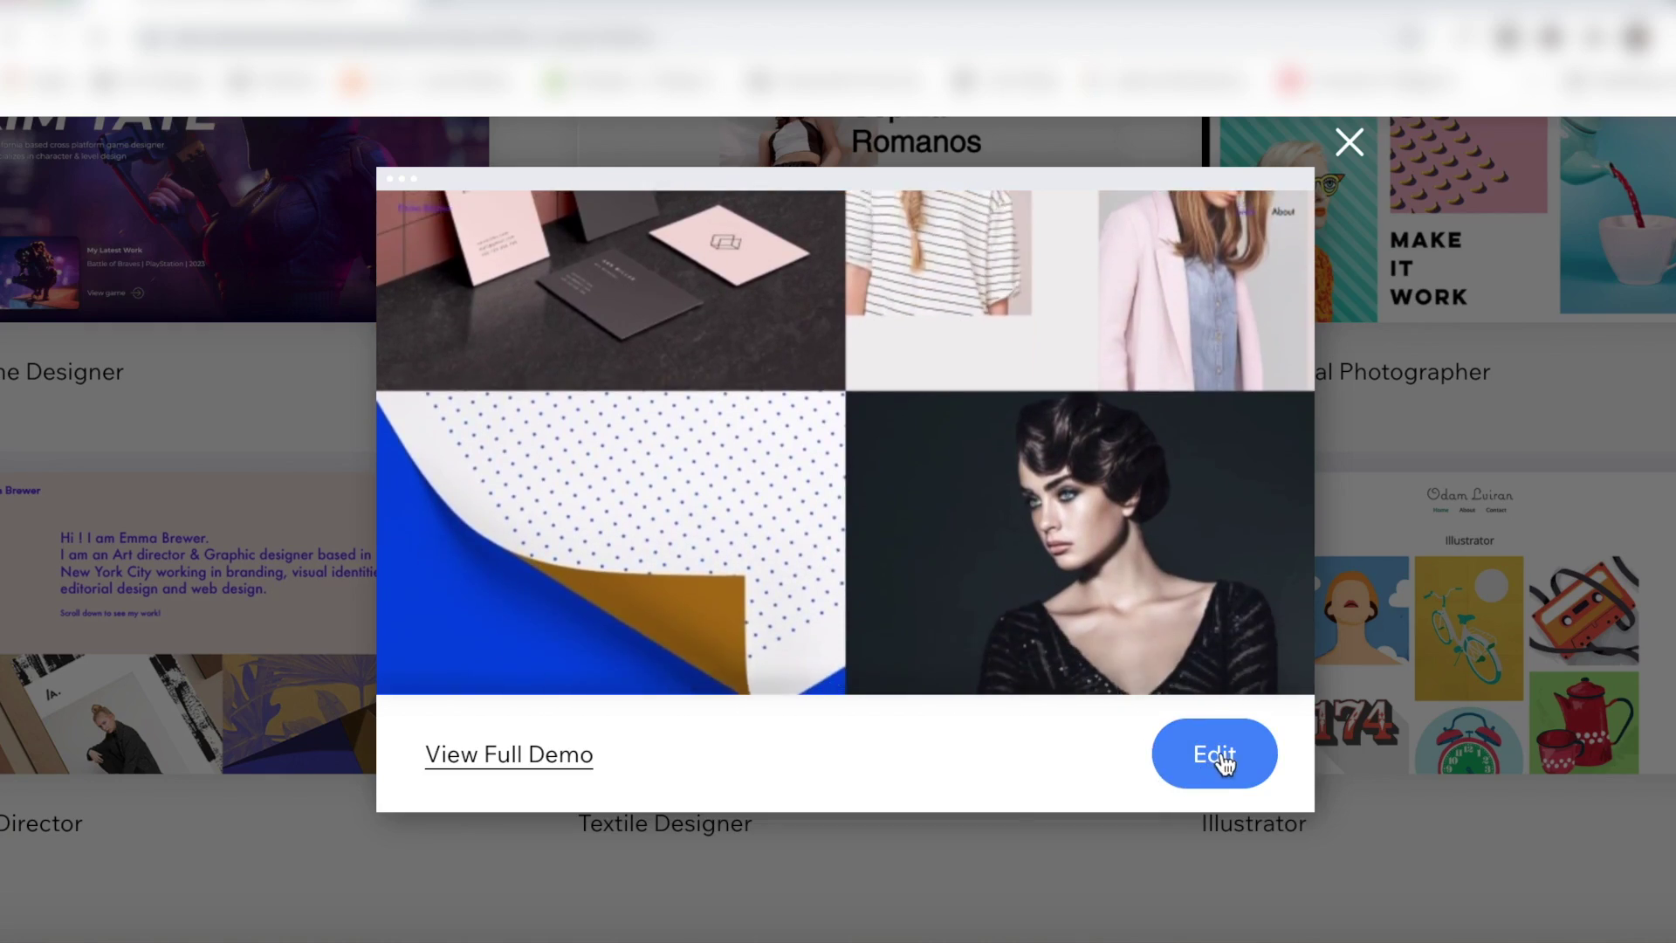
left_click(1221, 756)
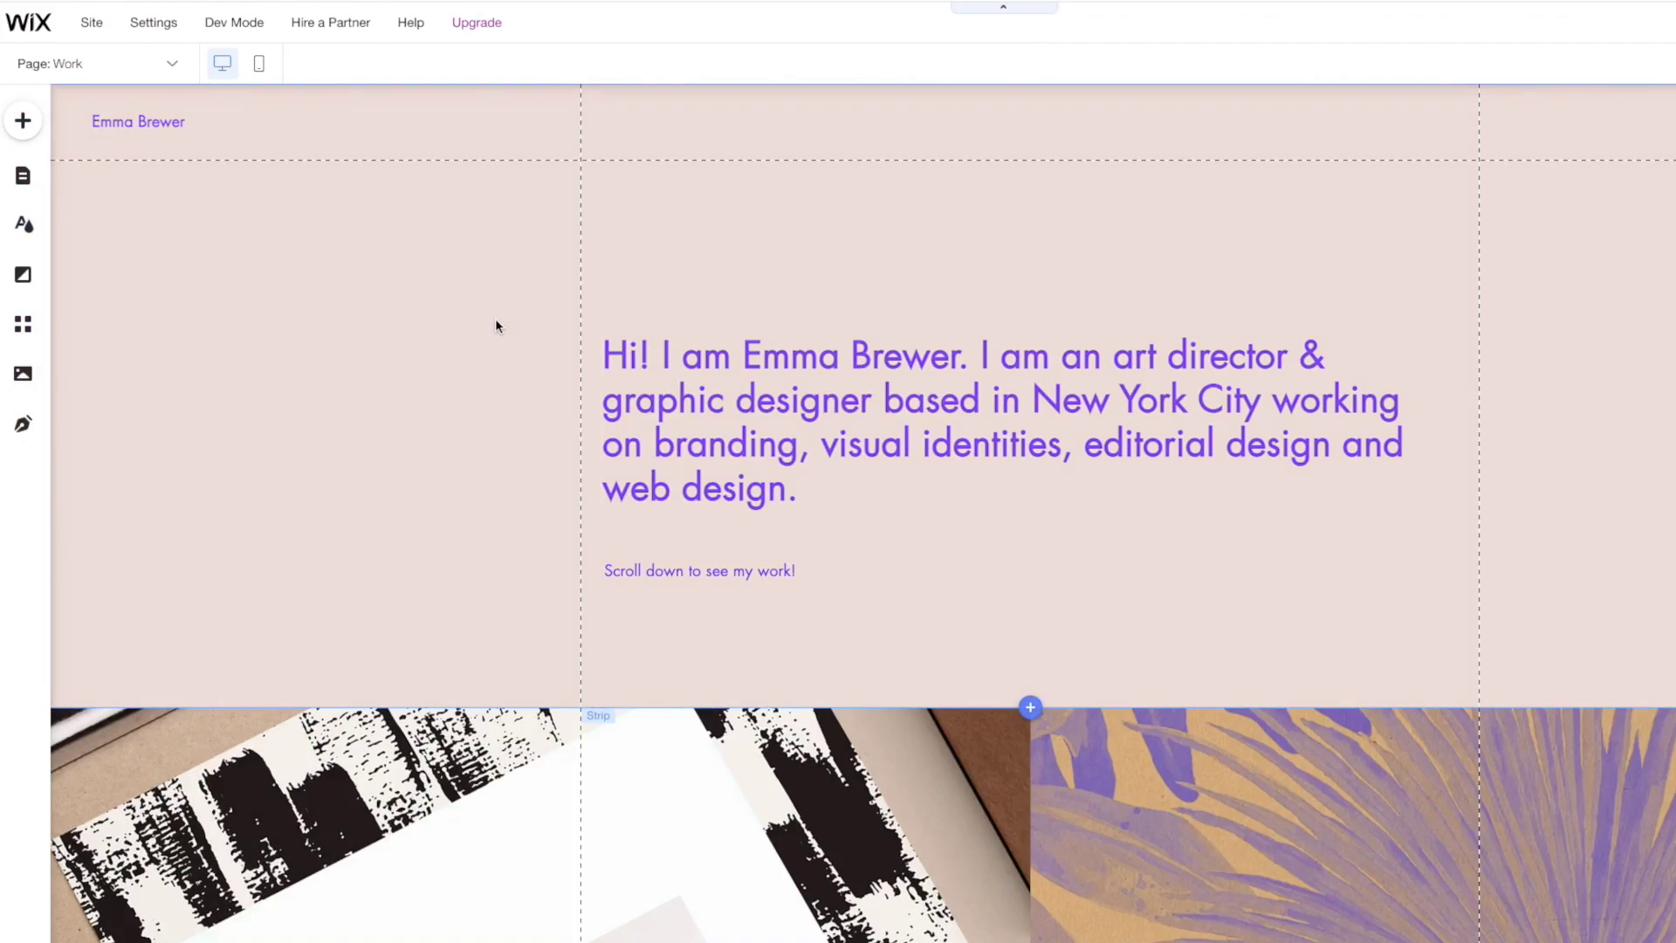
scroll(494, 300, "down", 3)
scroll(495, 303, "down", 10)
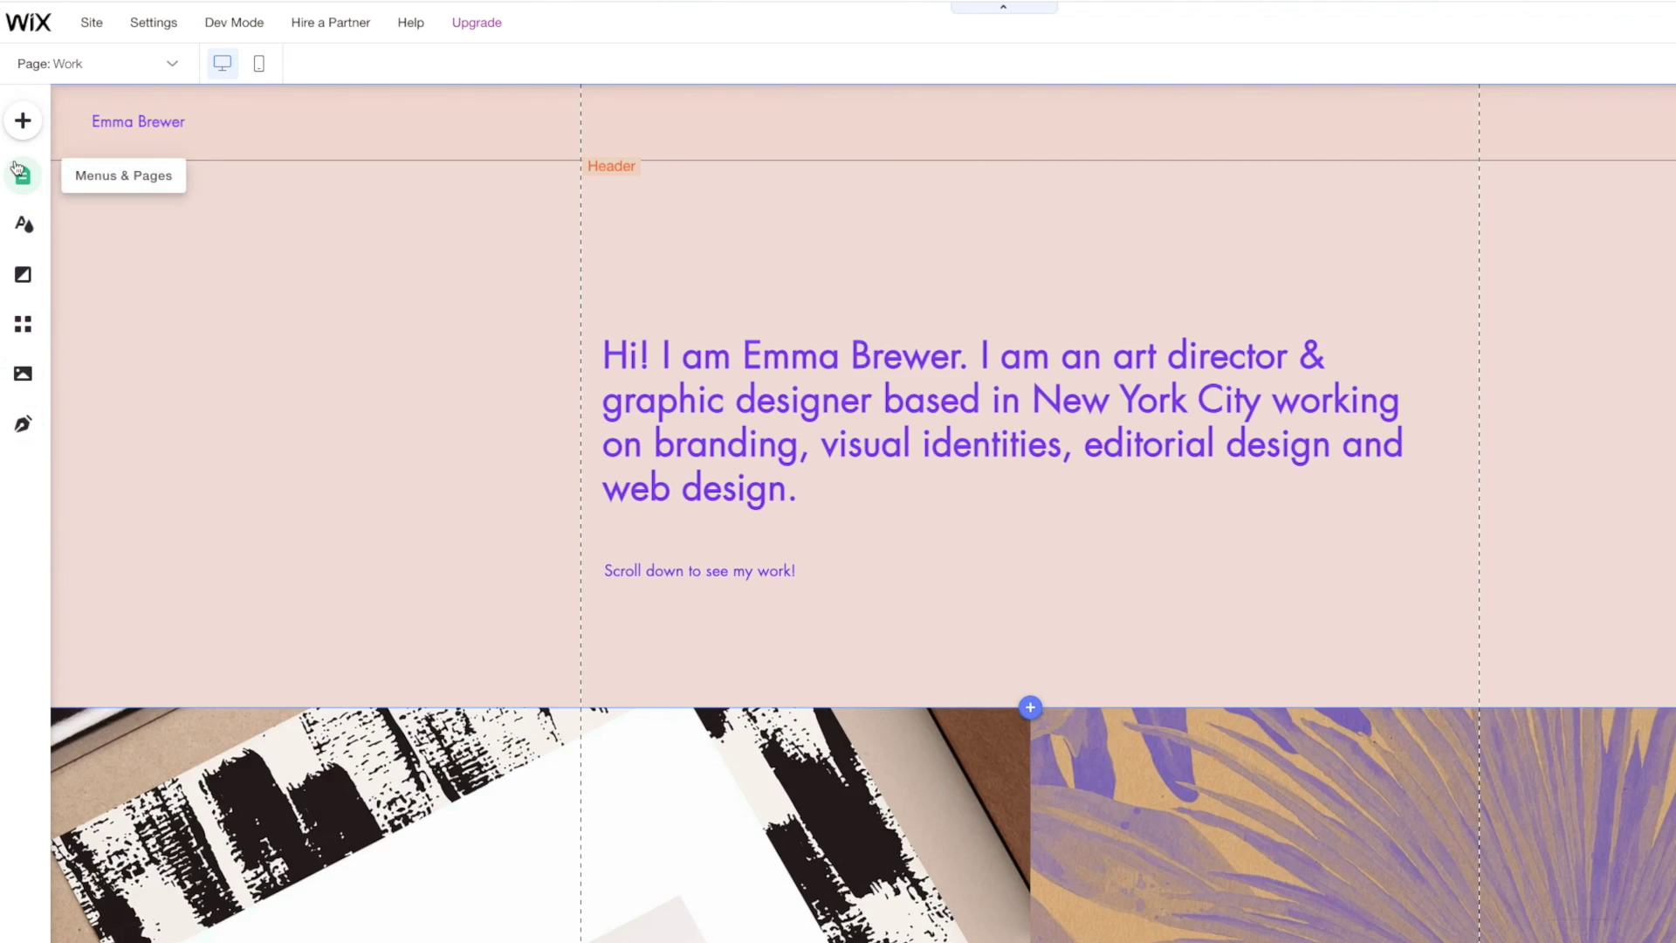
left_click(15, 168)
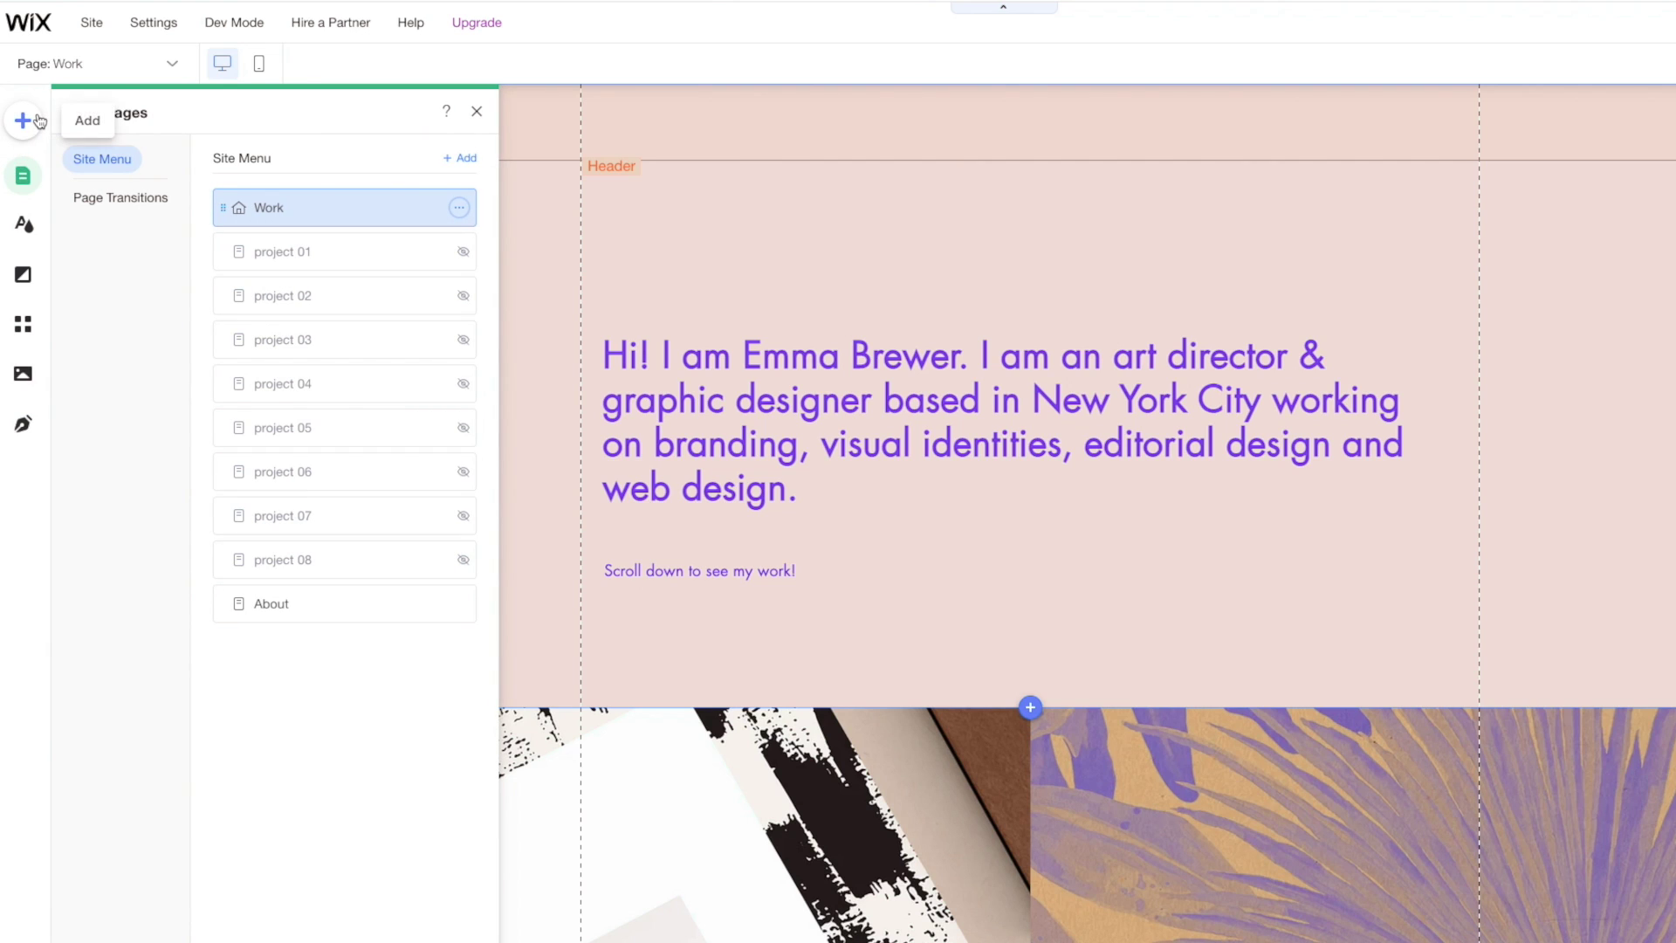
left_click(23, 225)
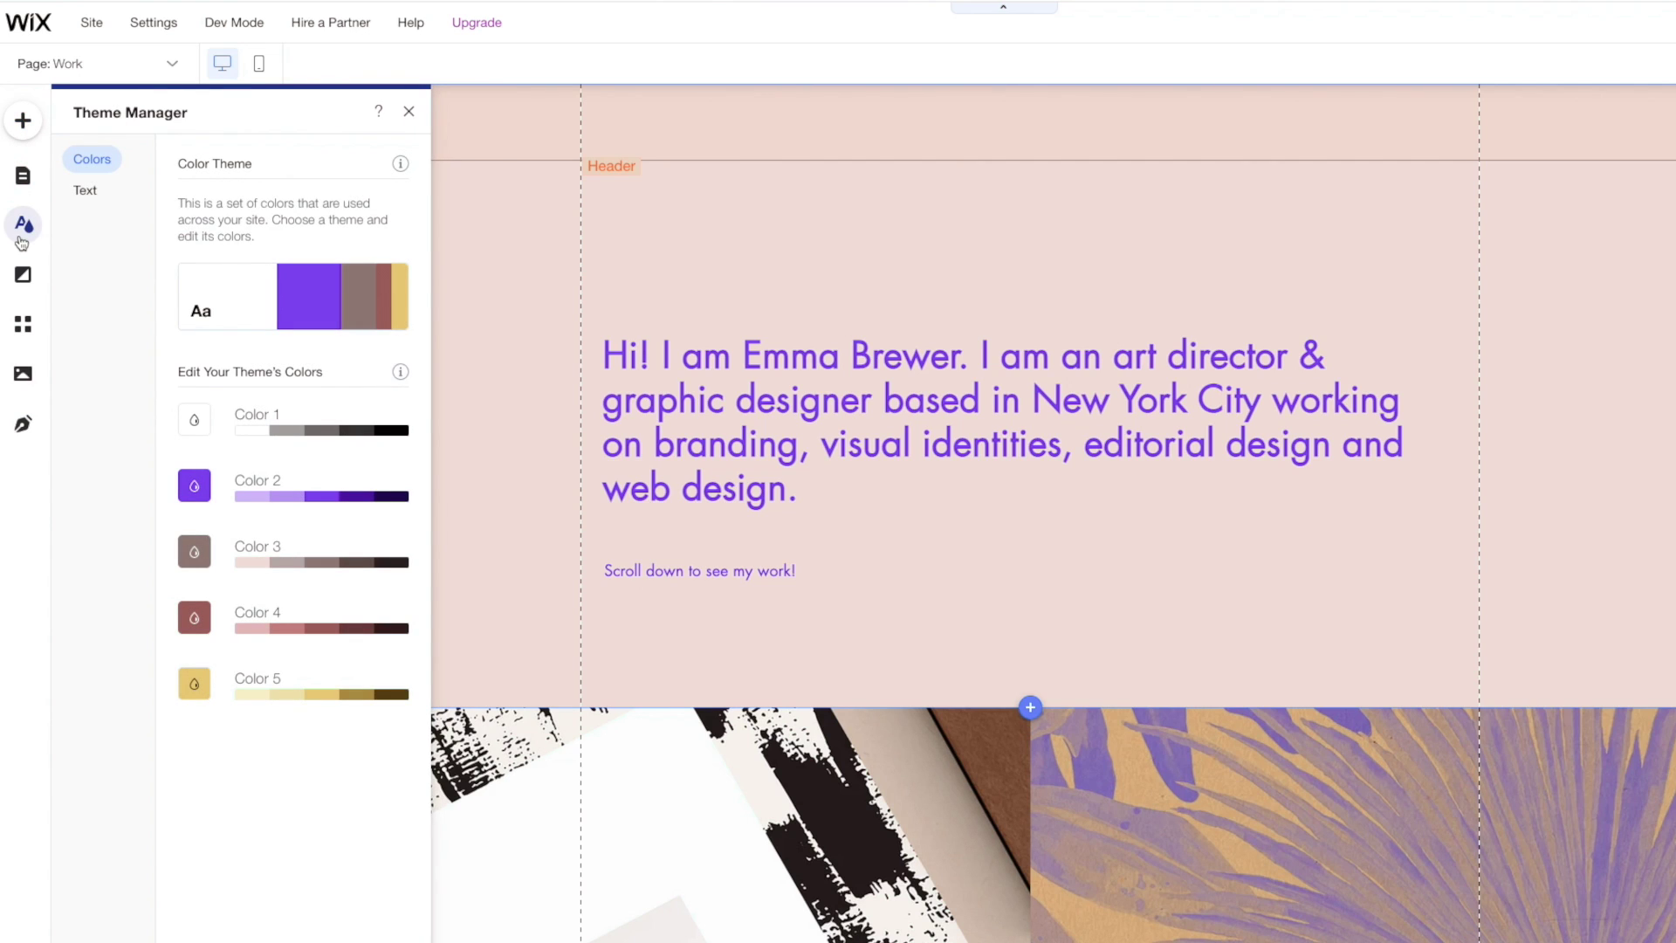
left_click(23, 277)
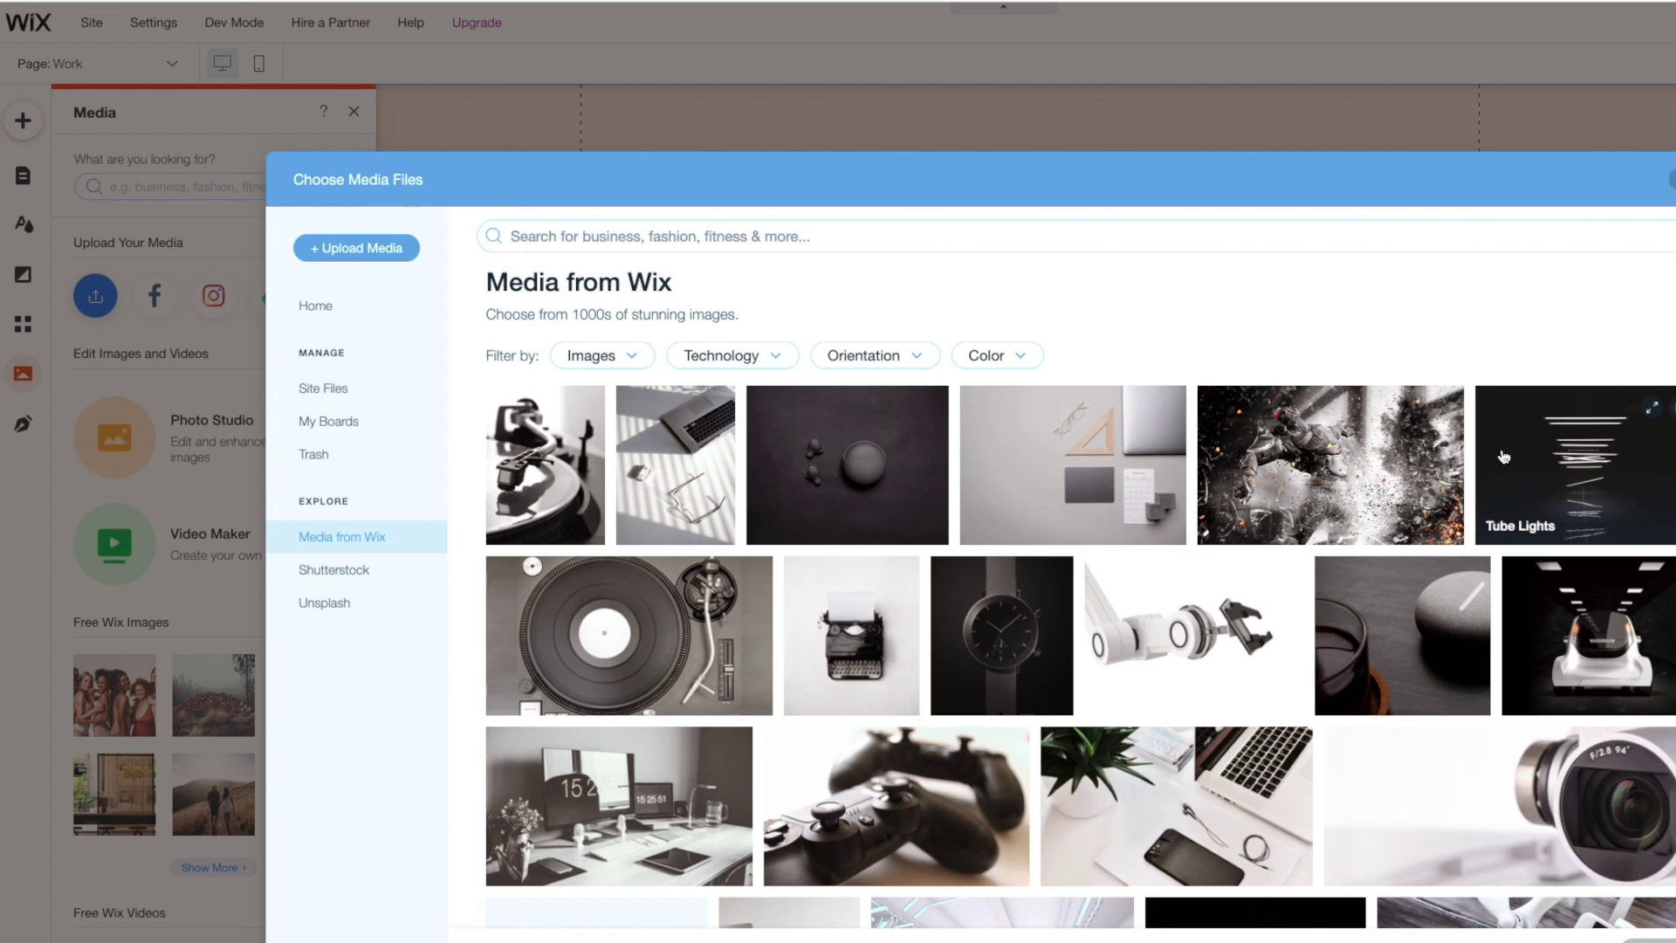
scroll(1502, 454, "down", 5)
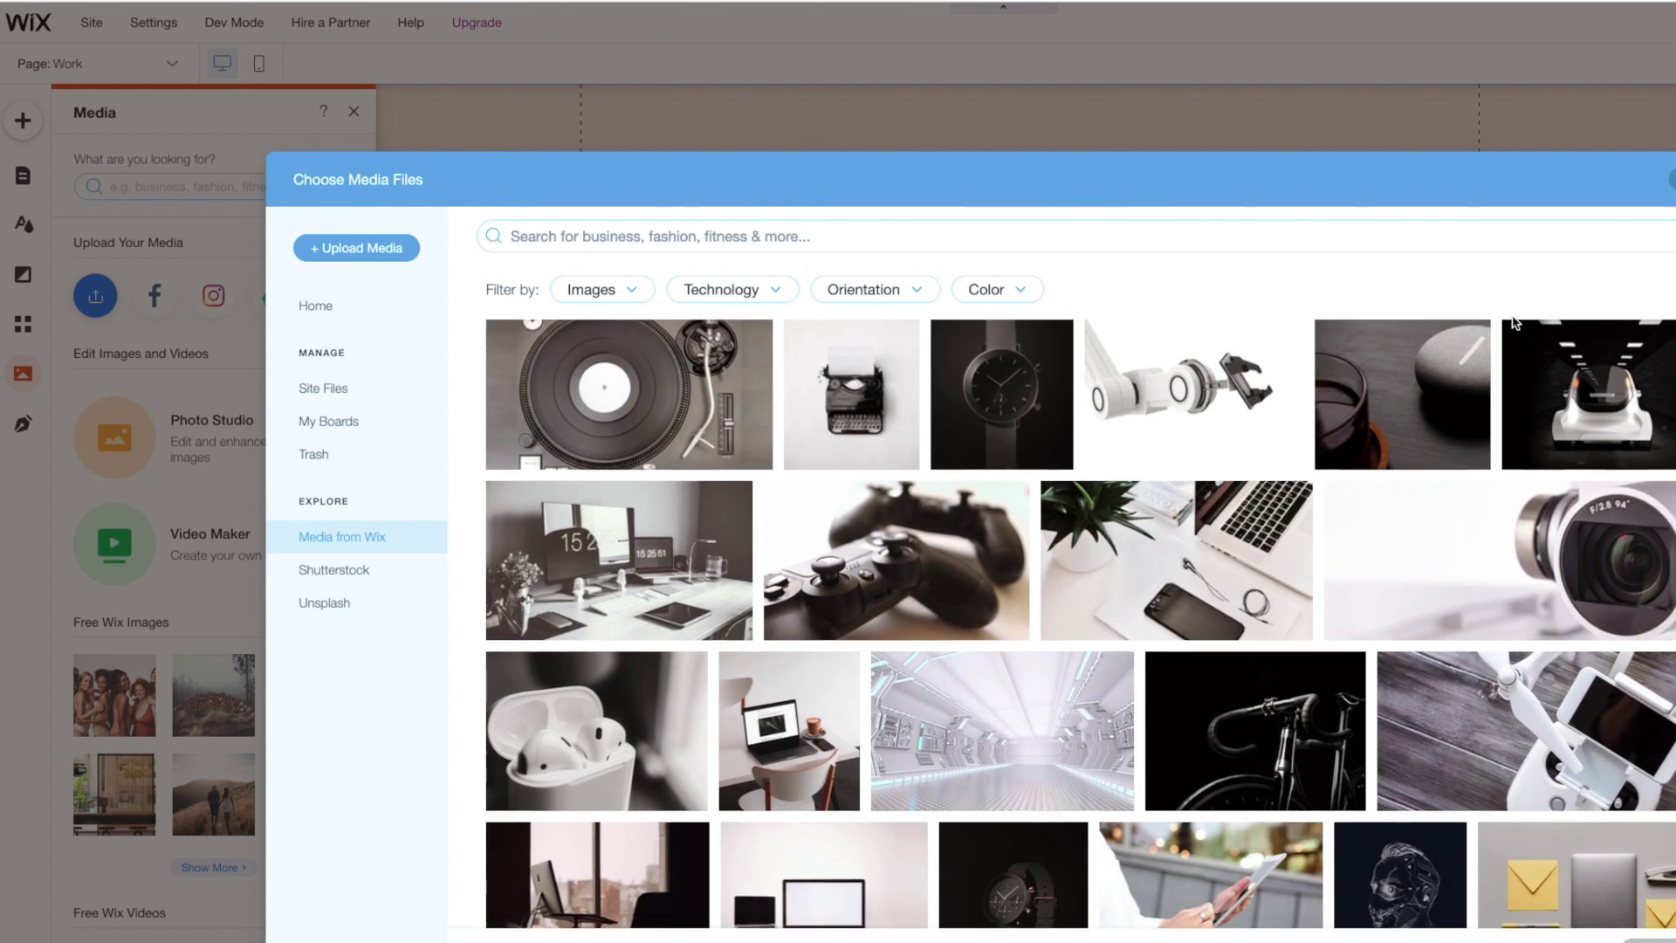
scroll(1520, 436, "down", 5)
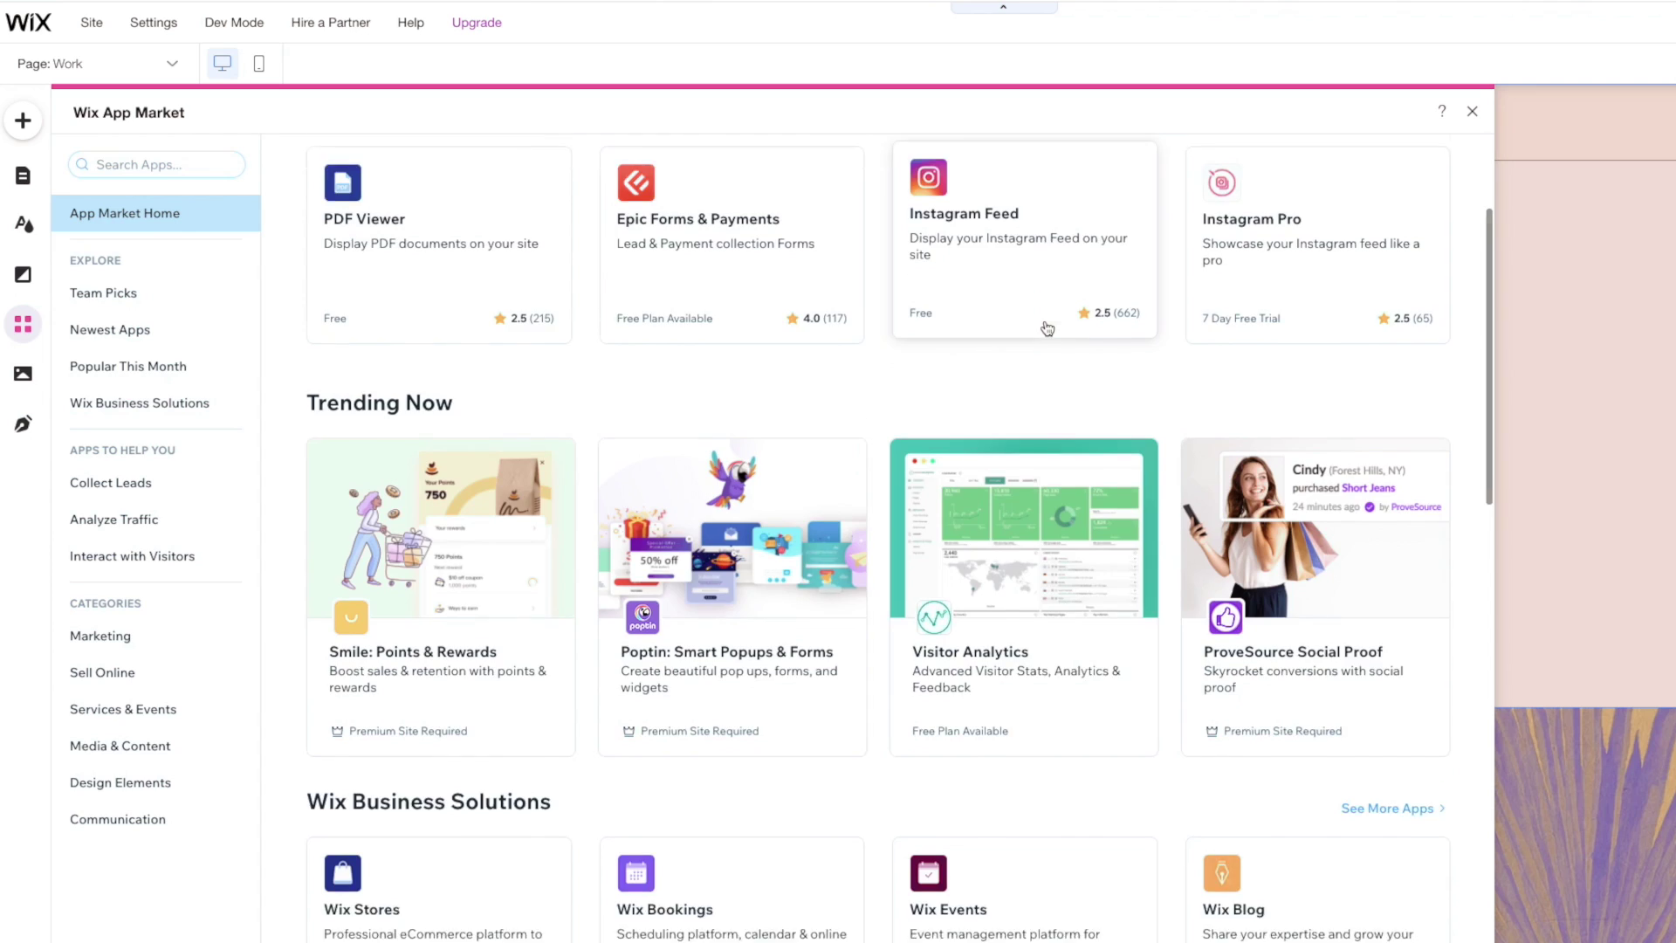
scroll(1047, 328, "down", 10)
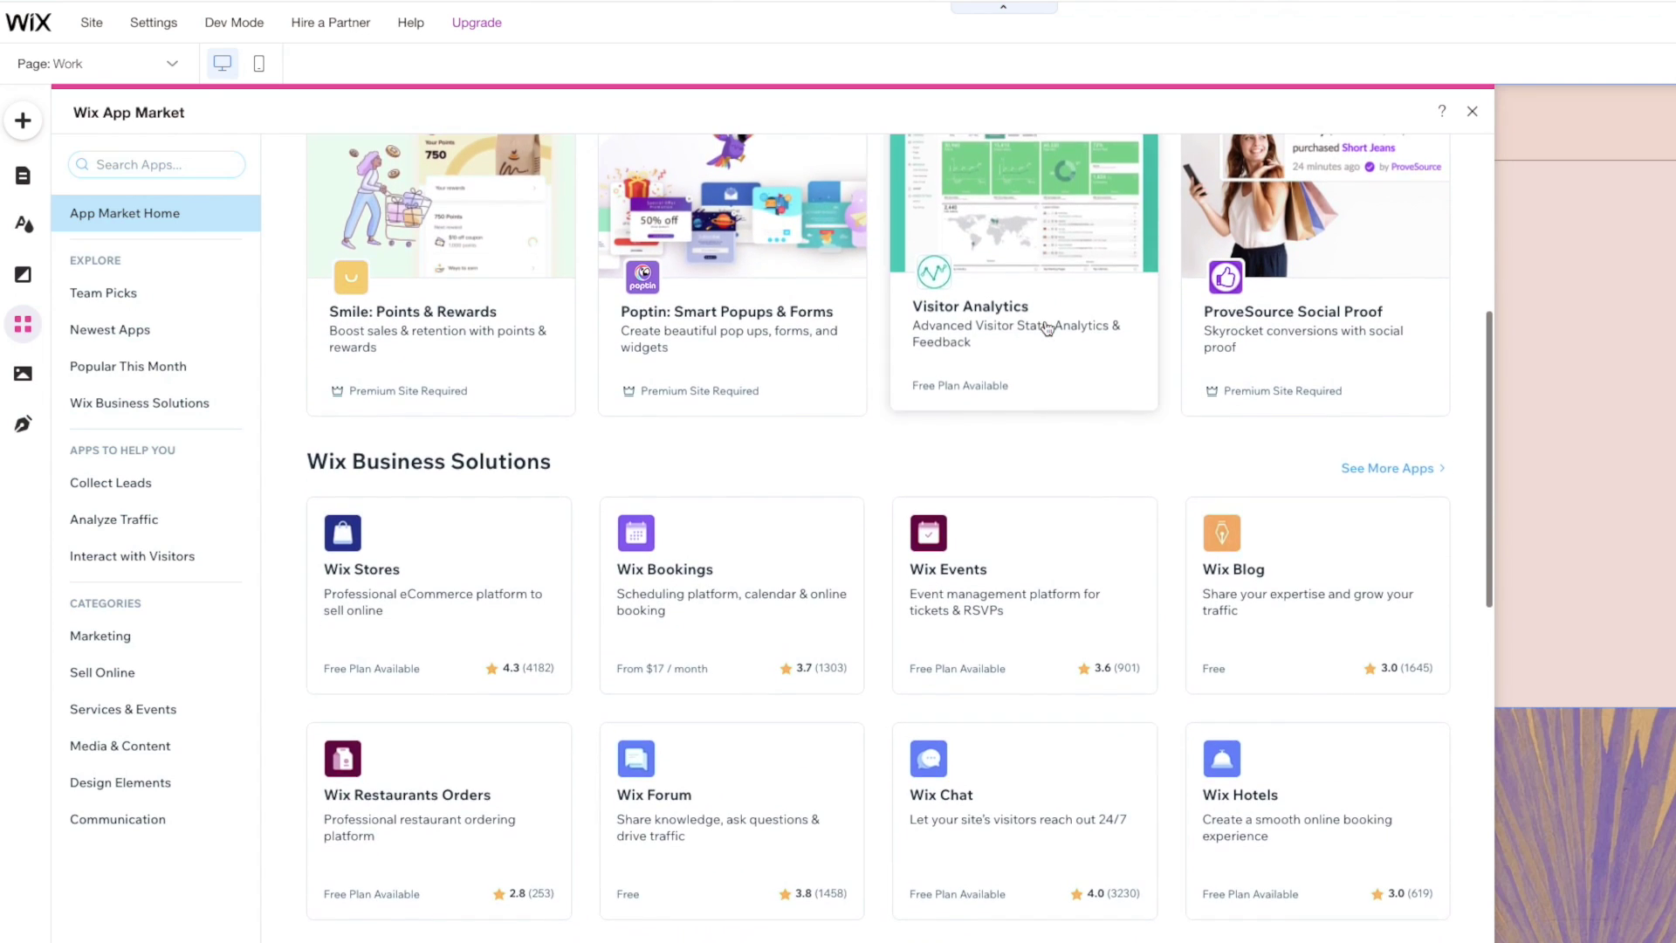
scroll(1047, 328, "down", 8)
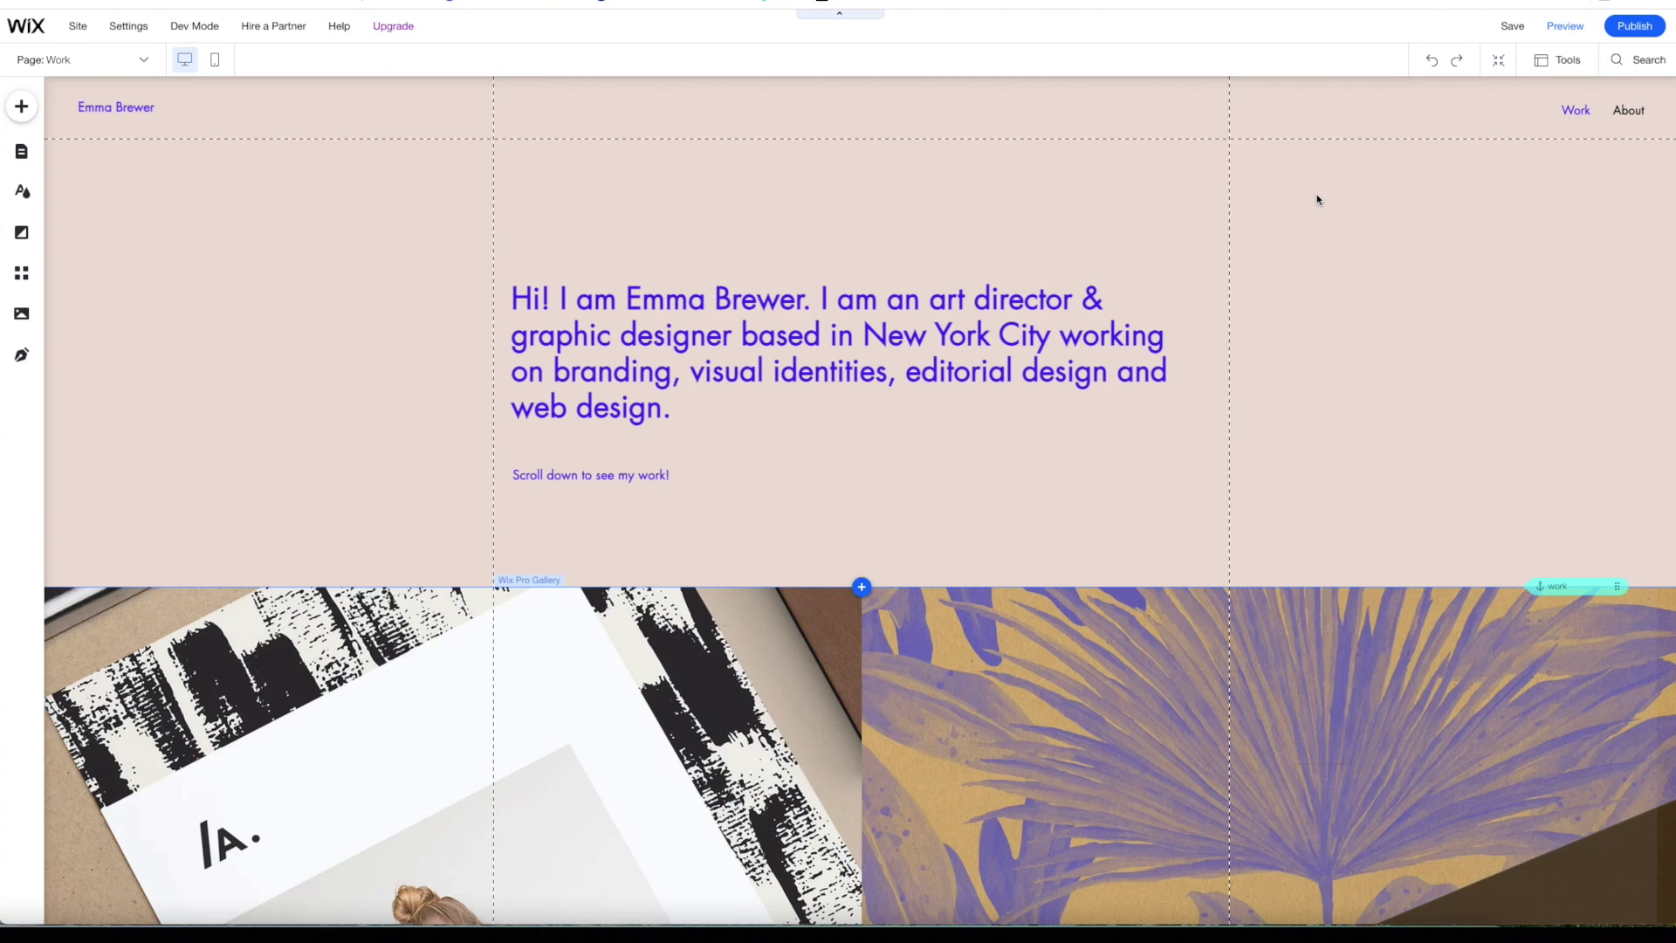
scroll(1317, 200, "down", 4)
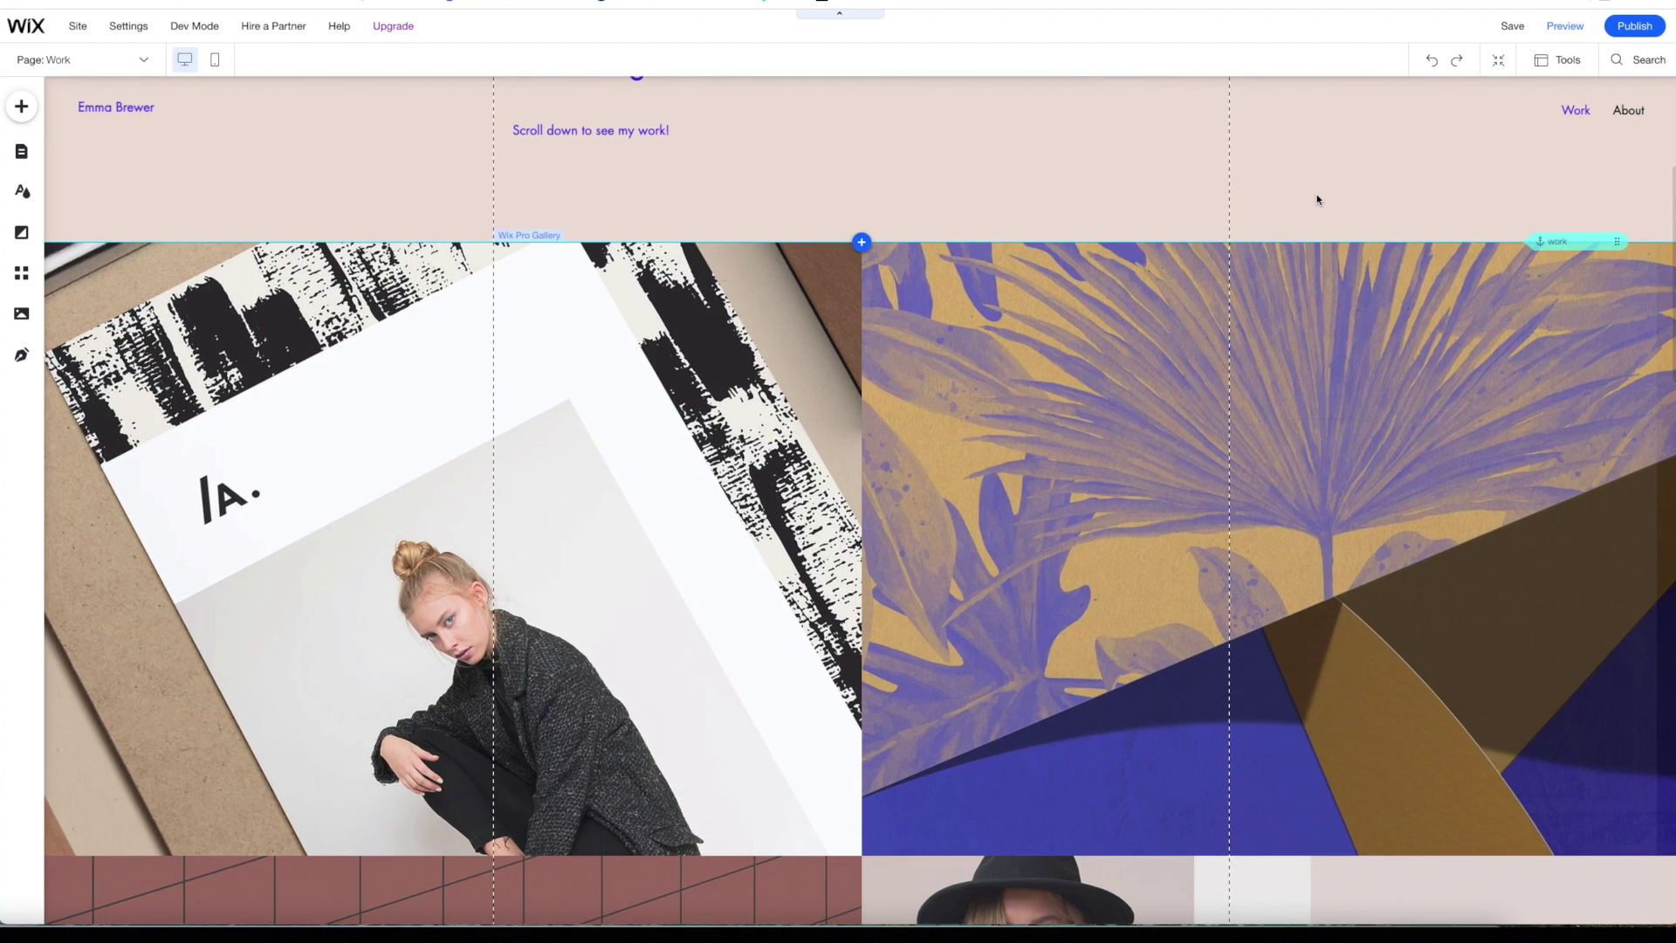
scroll(1318, 199, "down", 3)
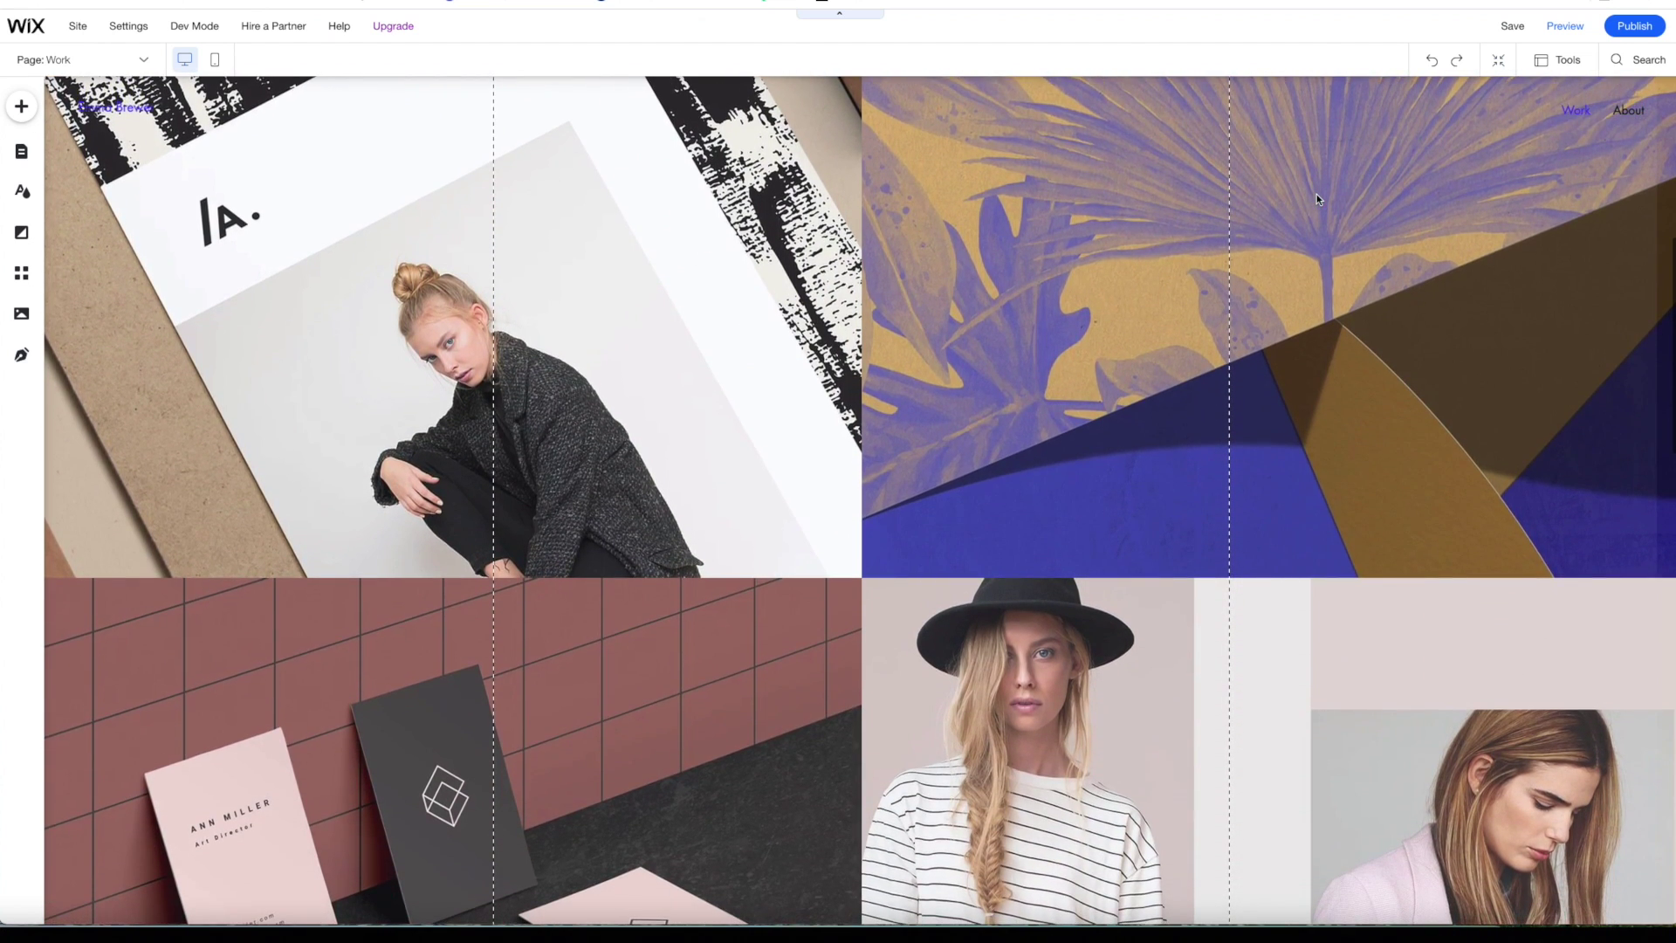
scroll(1317, 194, "down", 6)
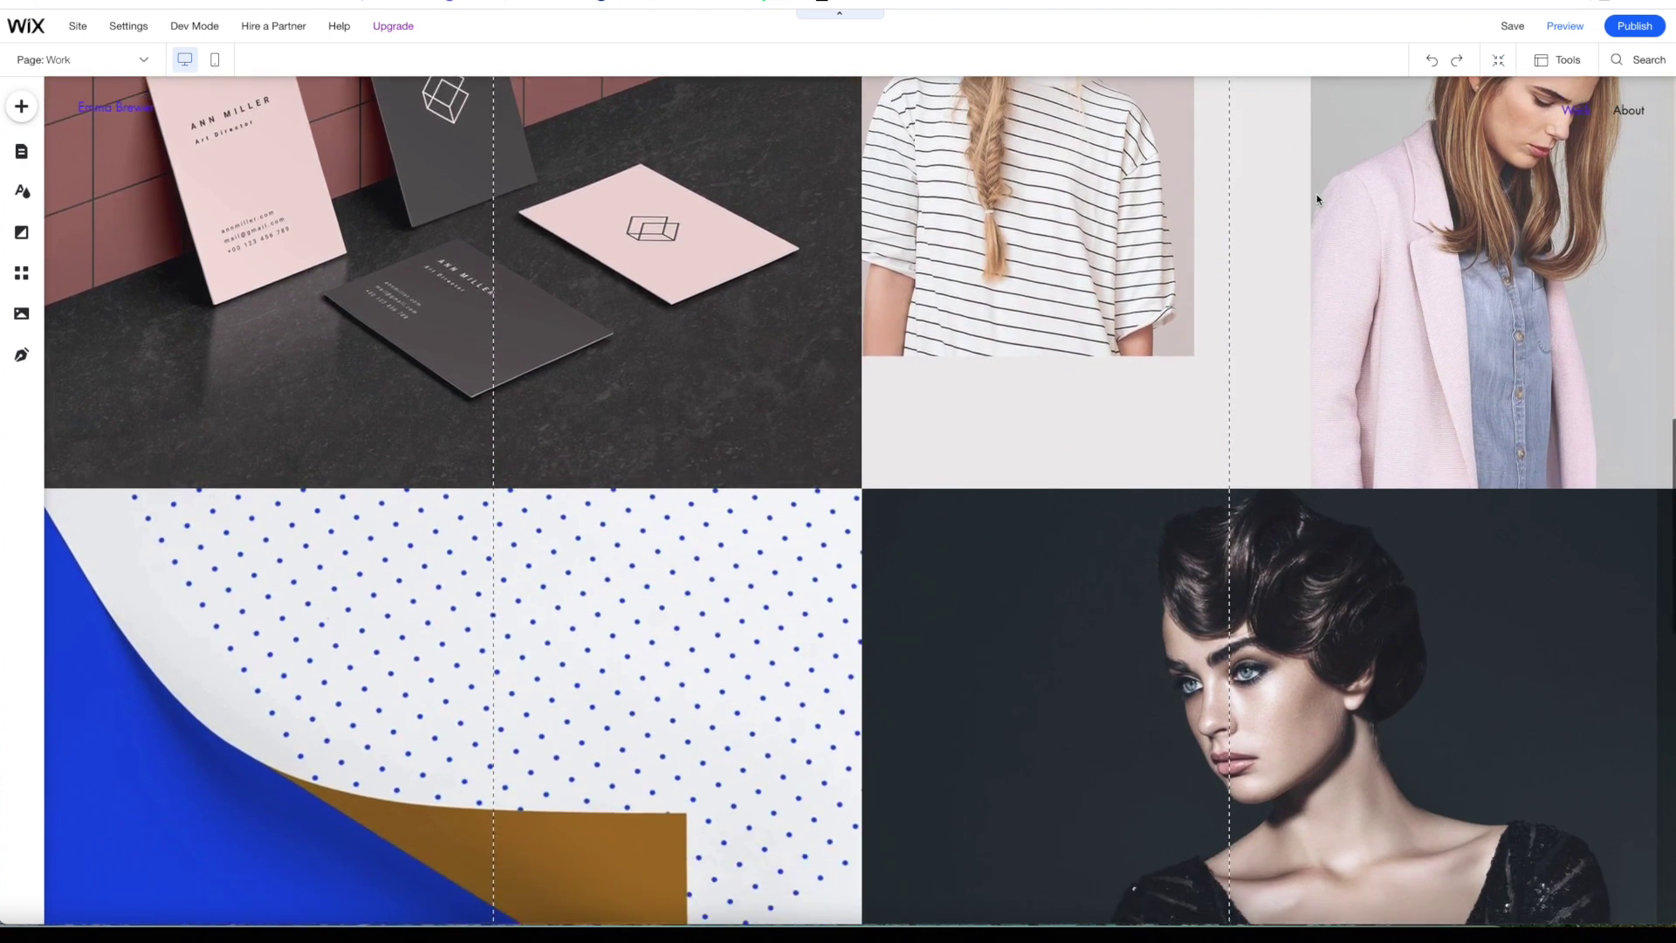
scroll(1317, 194, "down", 12)
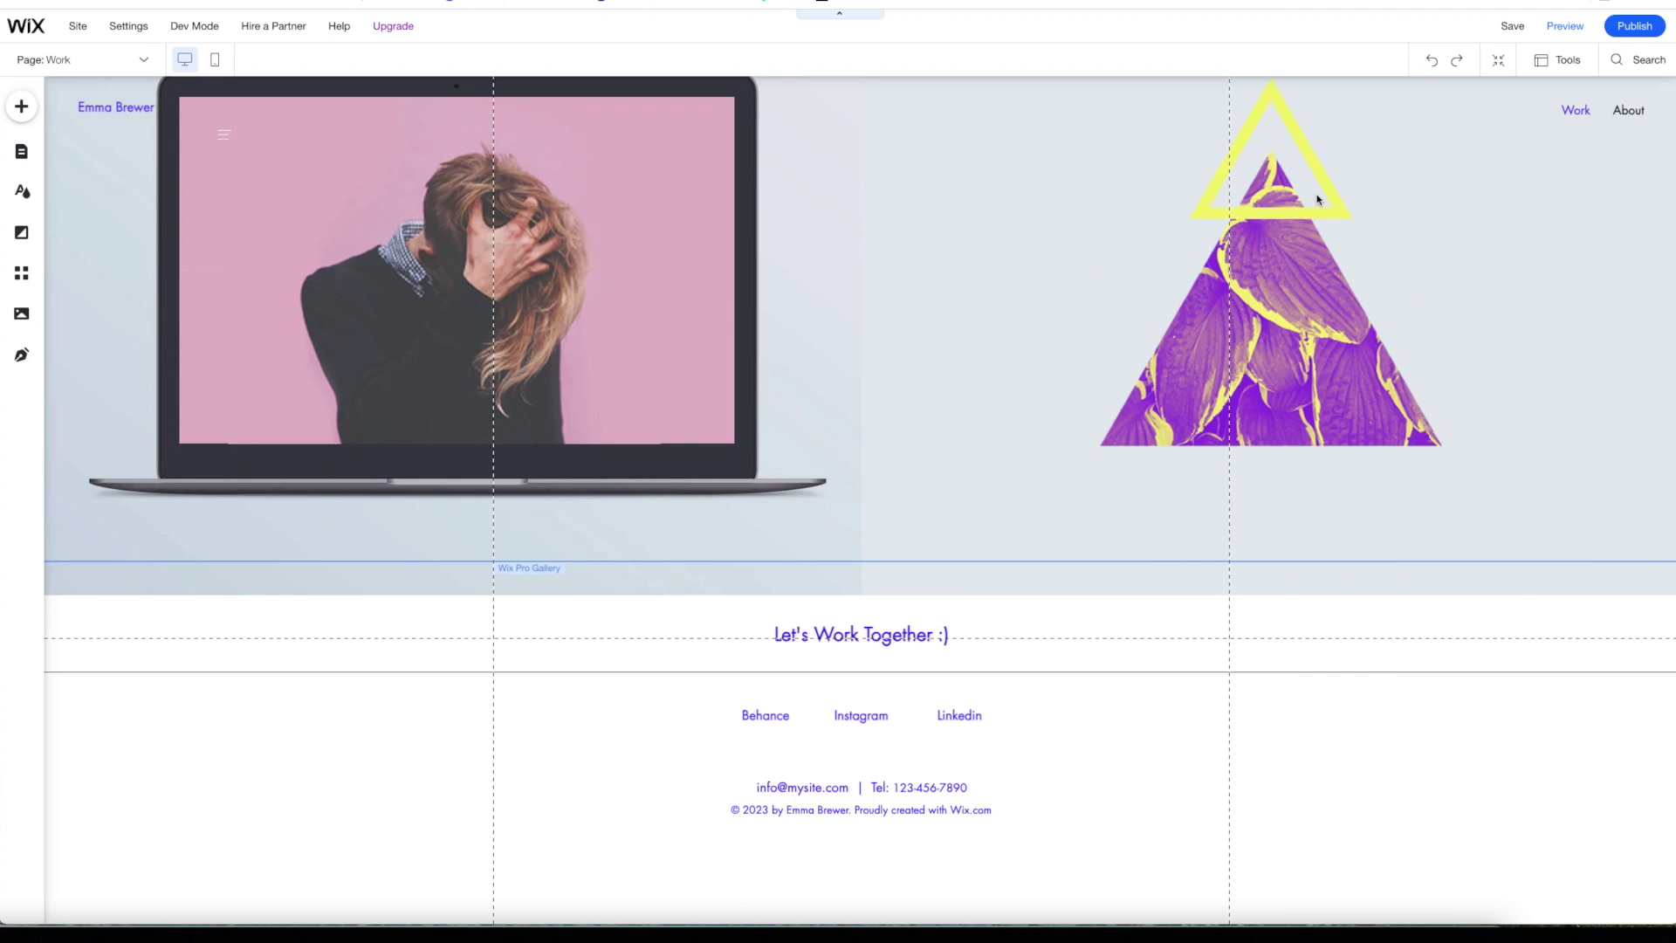
scroll(1318, 199, "up", 10)
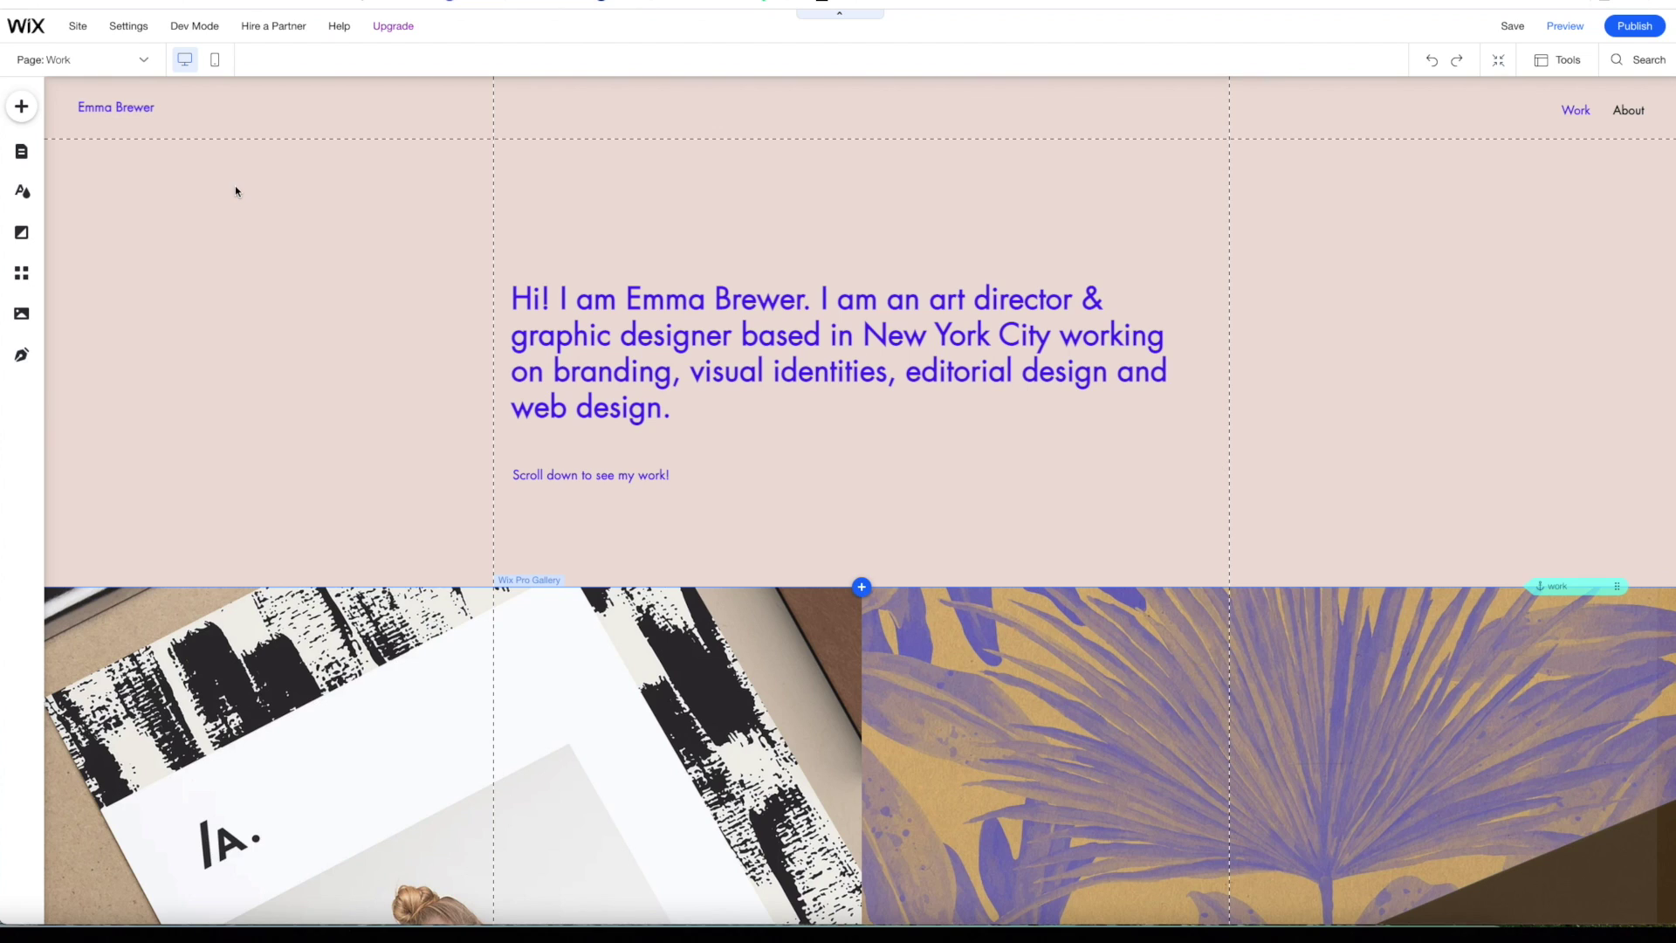
- Change the header's site-owner name button to the designer's full name
left_click(138, 111)
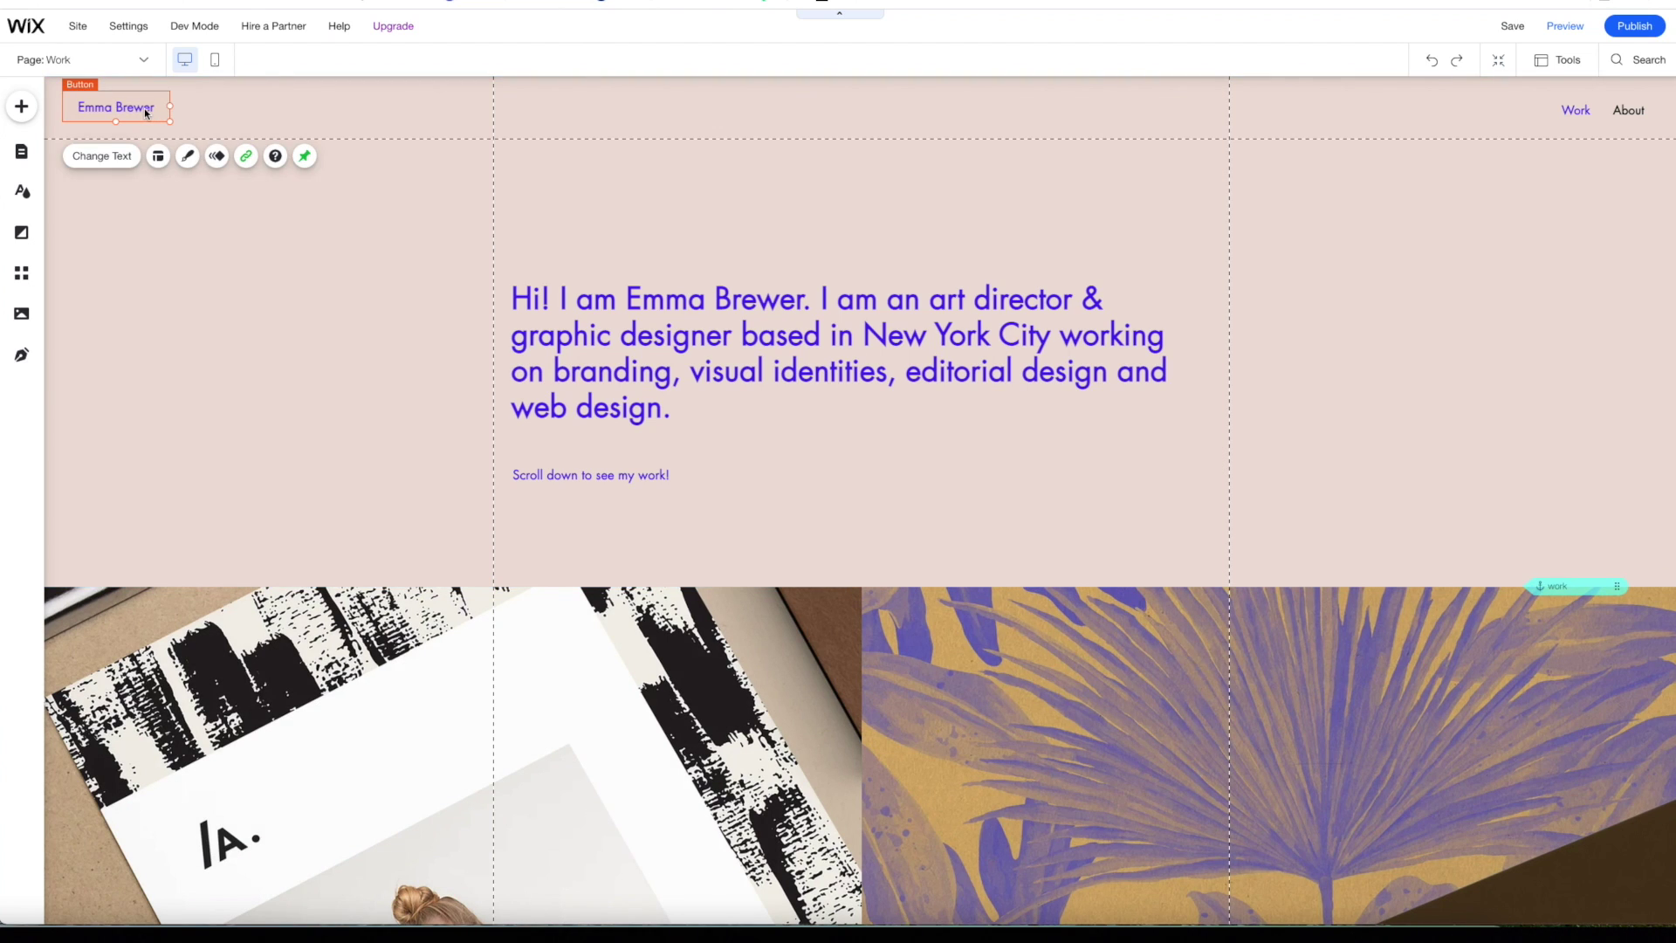
left_click(112, 161)
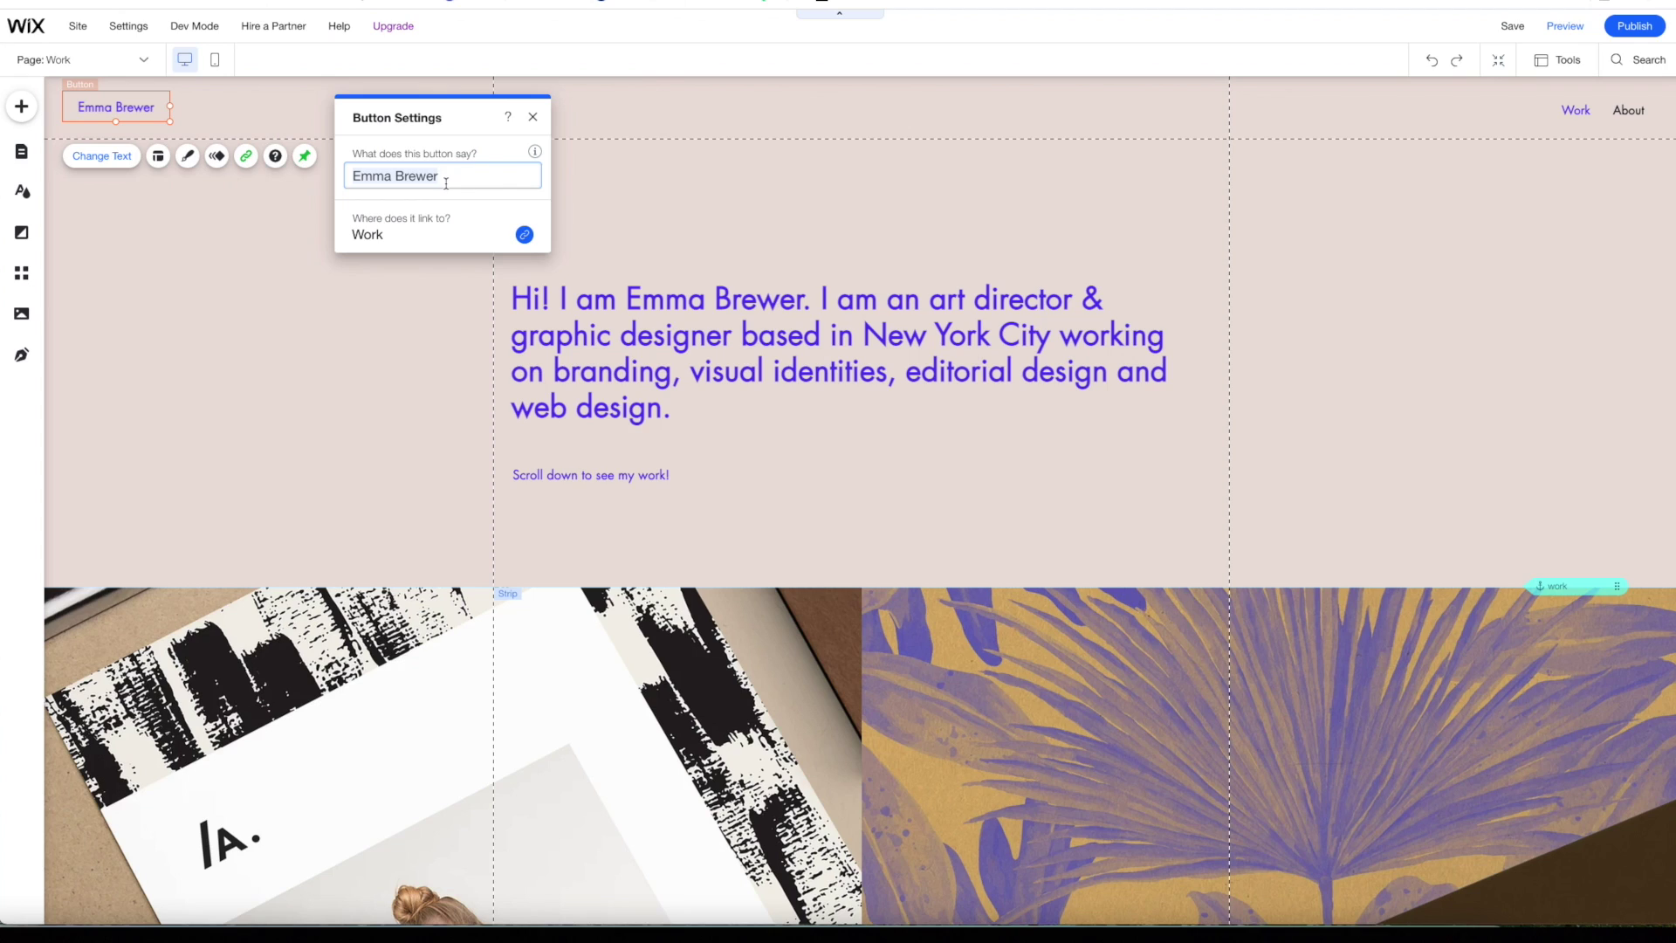
type("Tiffany ")
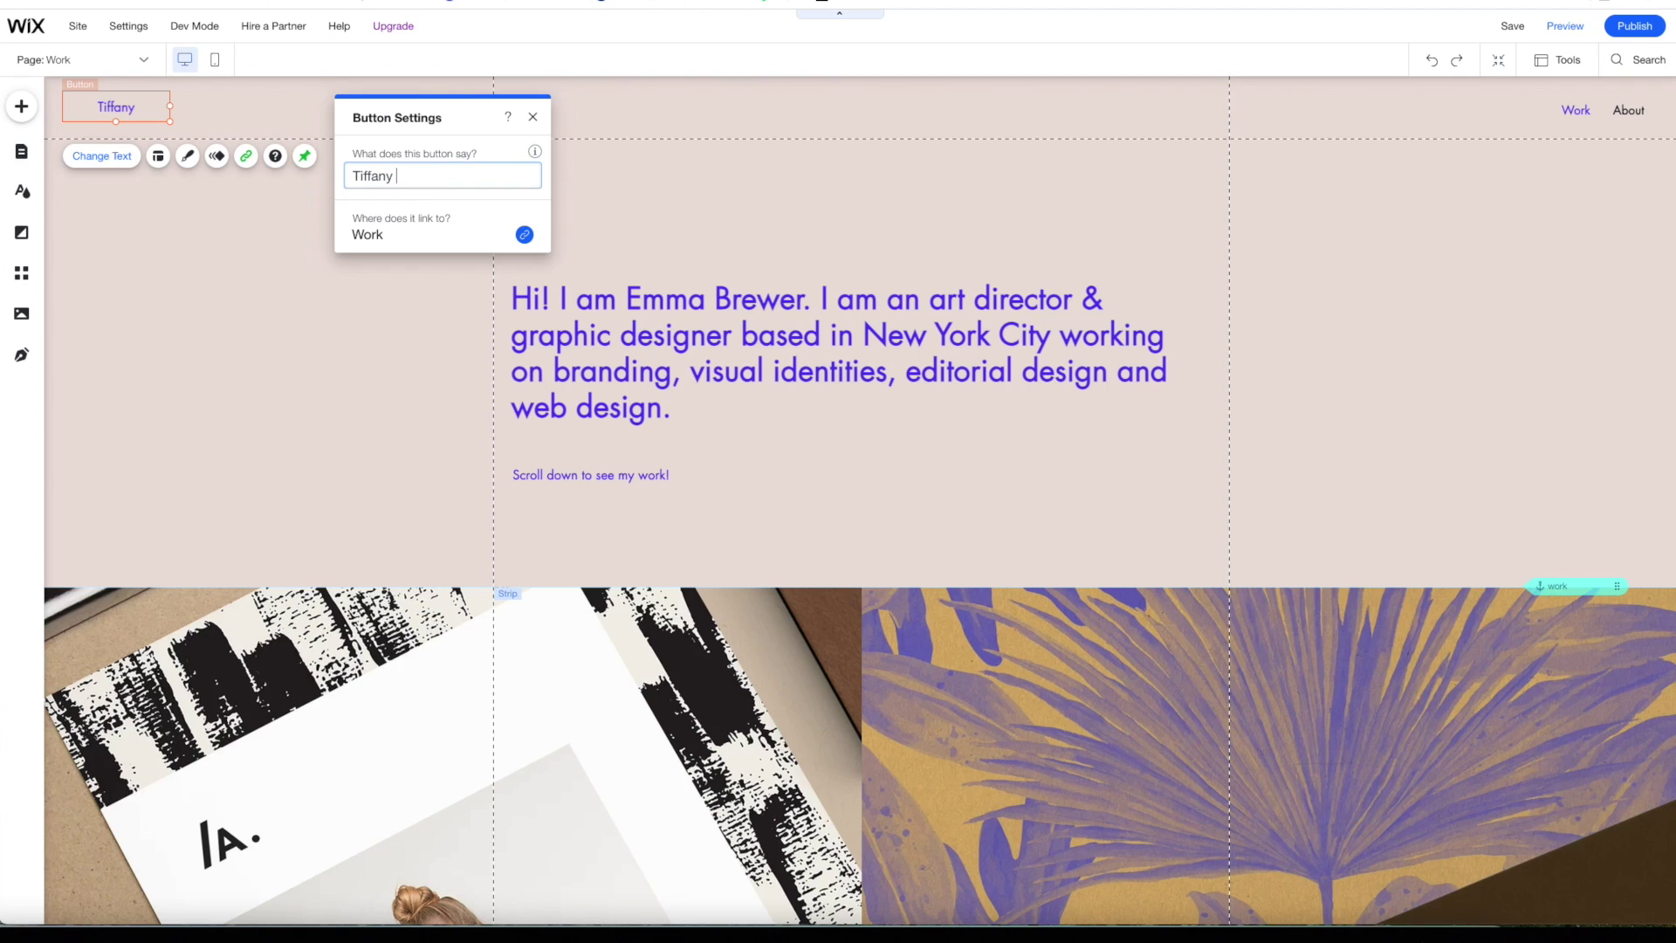
type("Bui")
left_click(451, 364)
- Rewrite the intro heading to say the designer is a Senior UX Designer from the San Francisco Bay Area
left_click(818, 363)
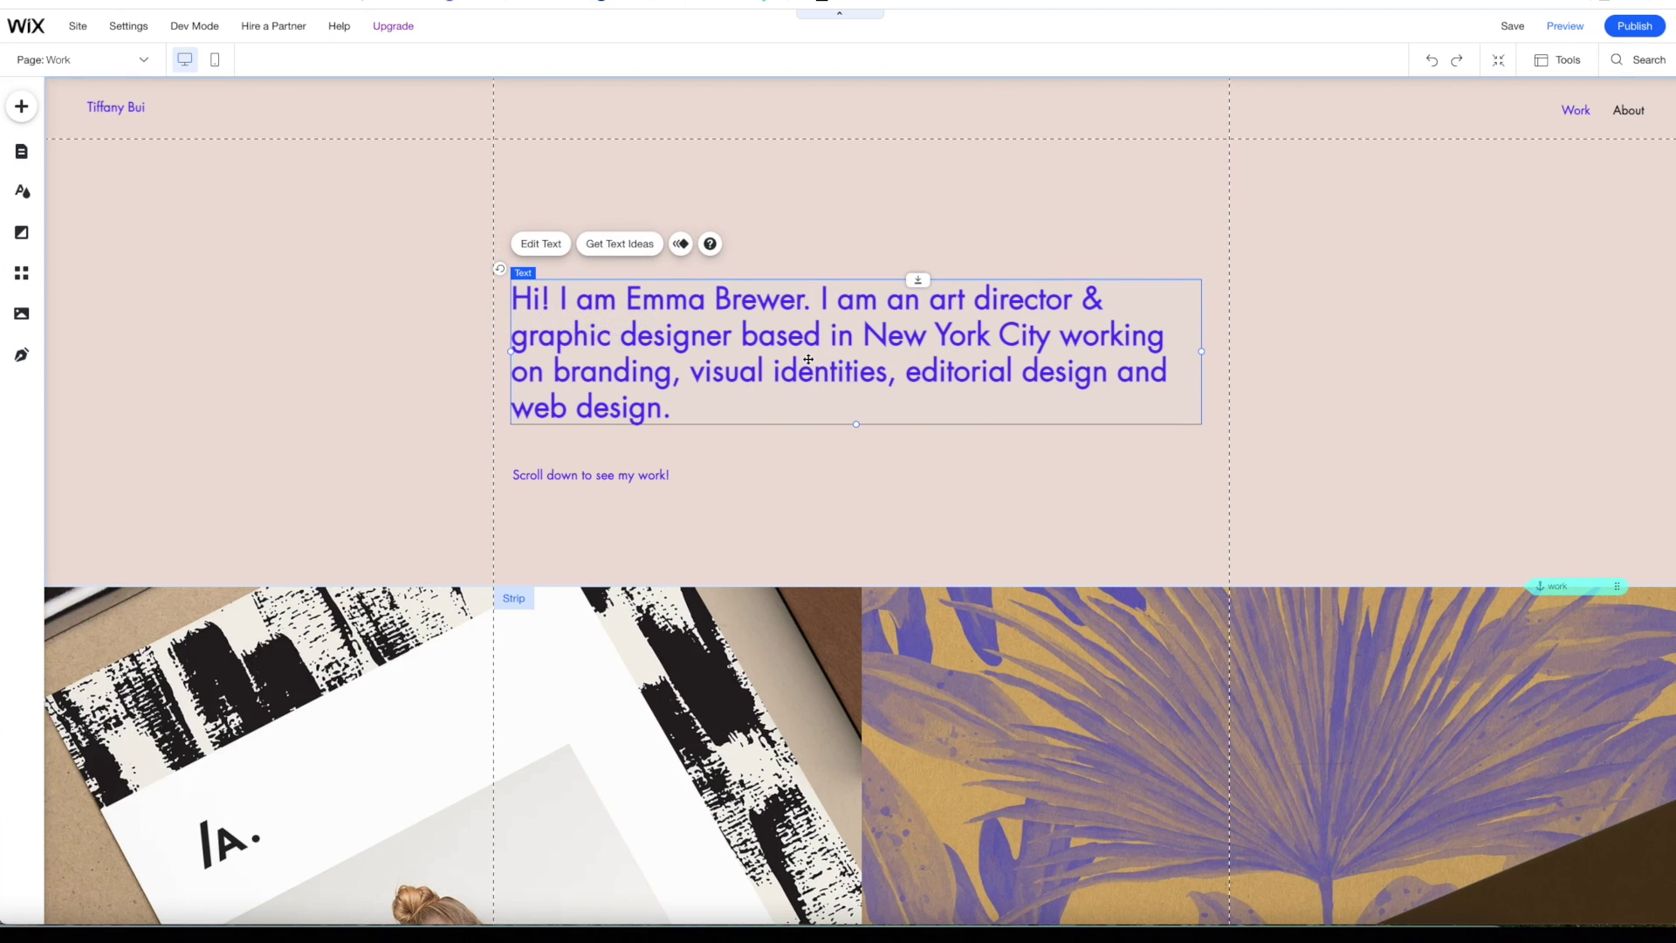
double_click(808, 359)
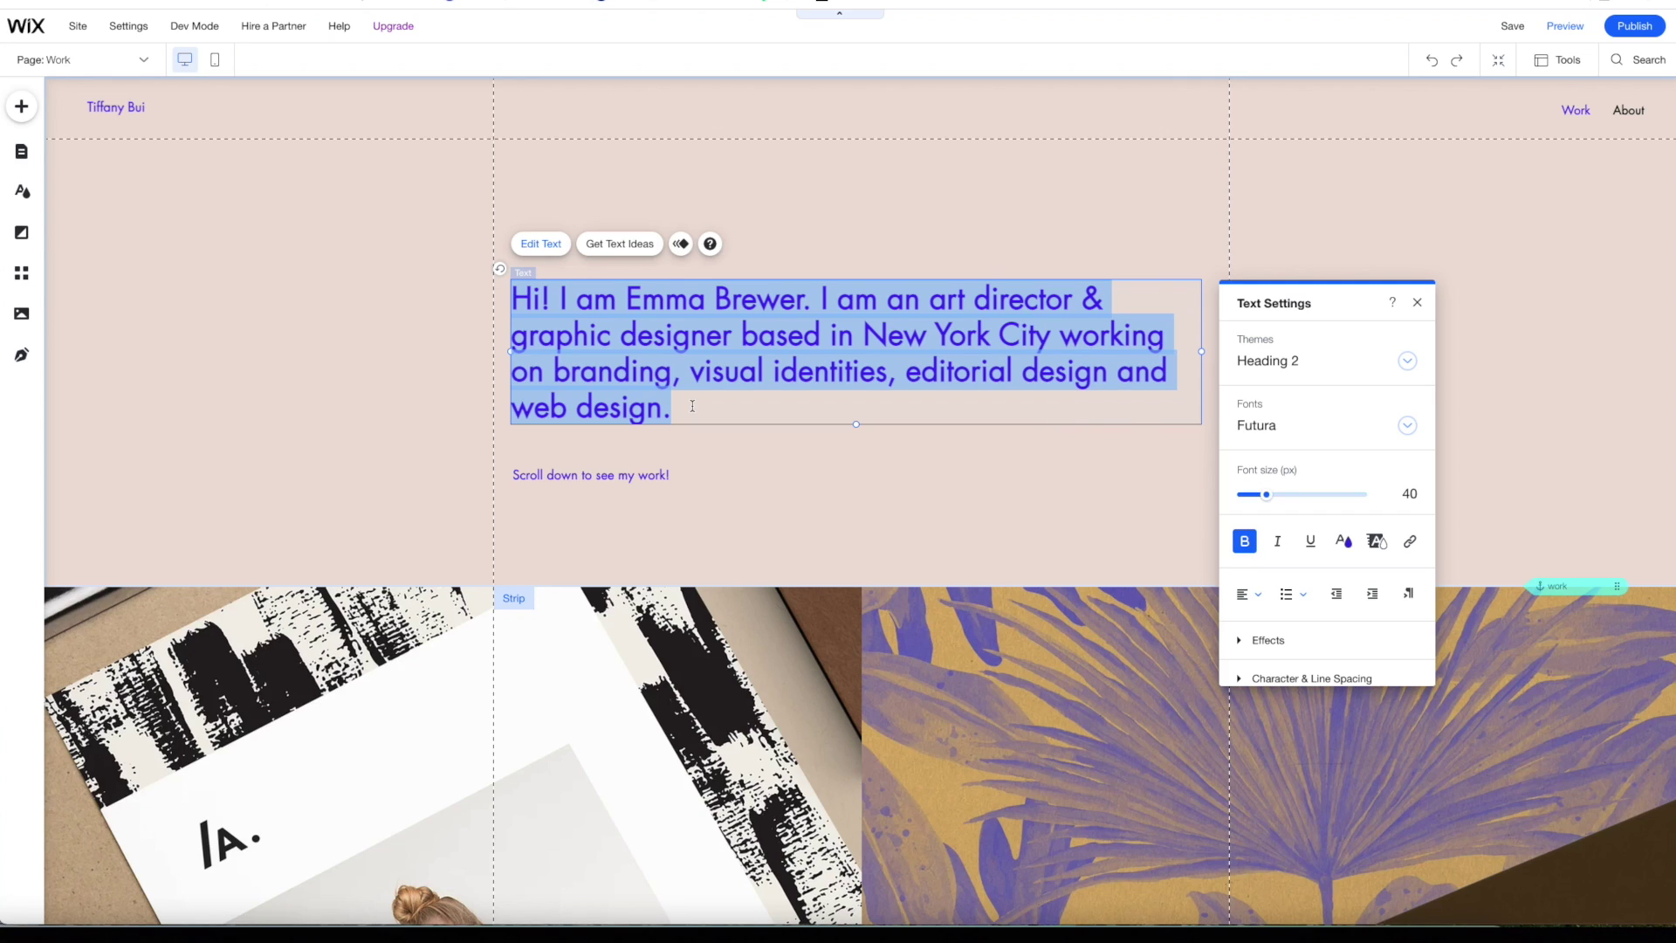
type("Hi")
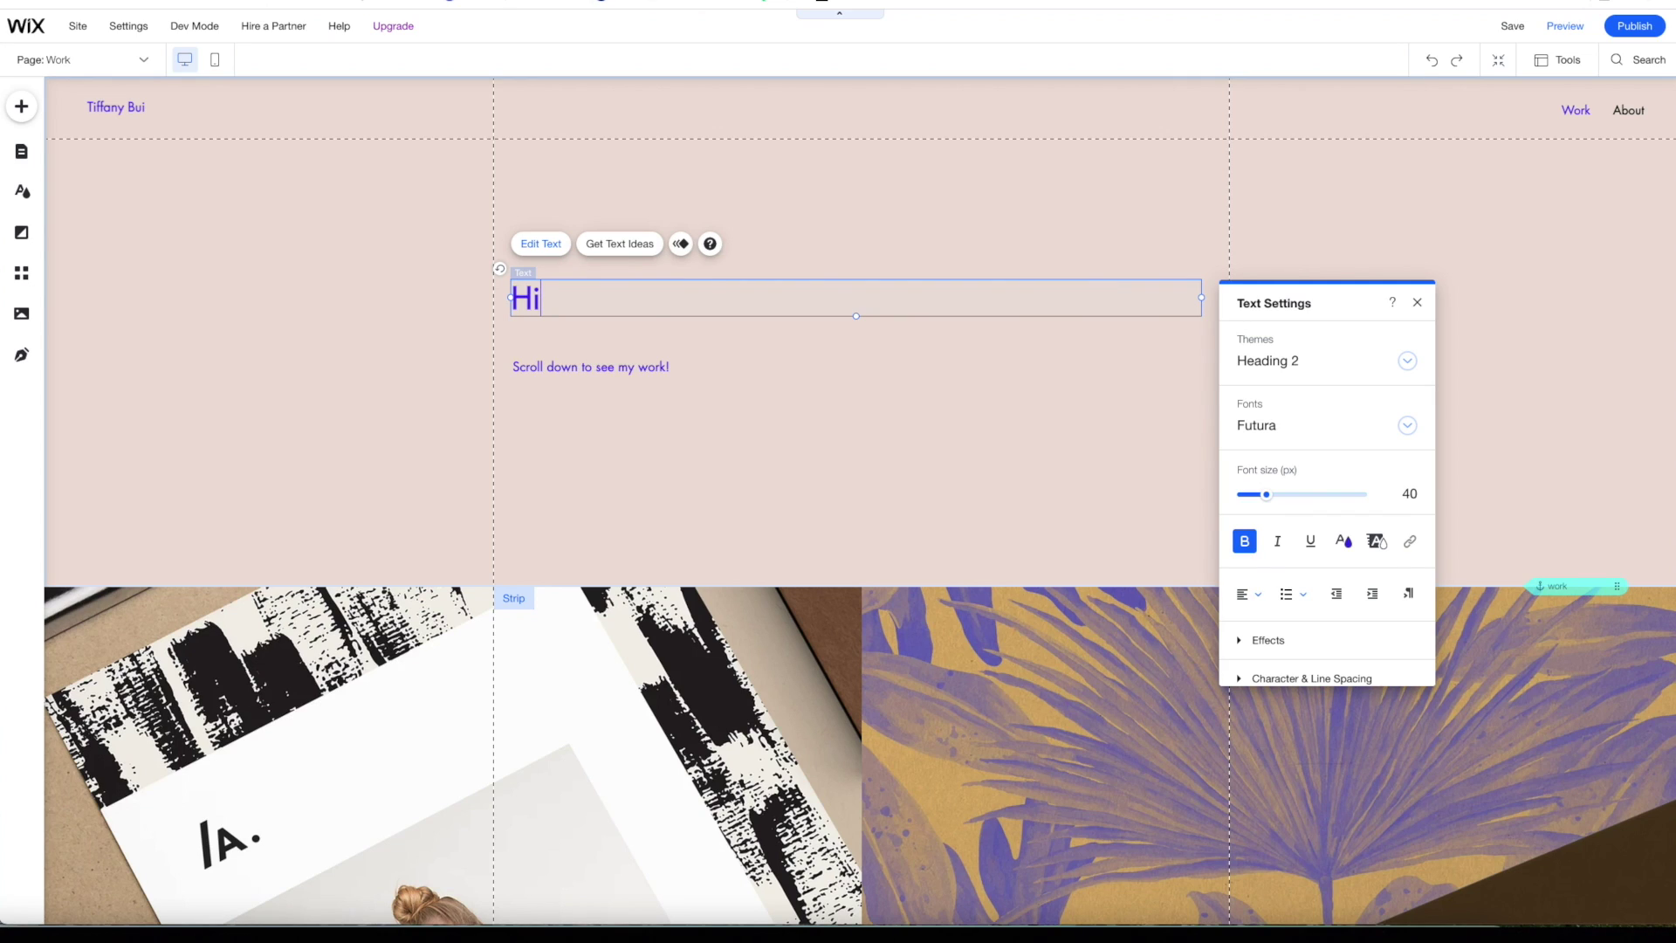
type(", my name is")
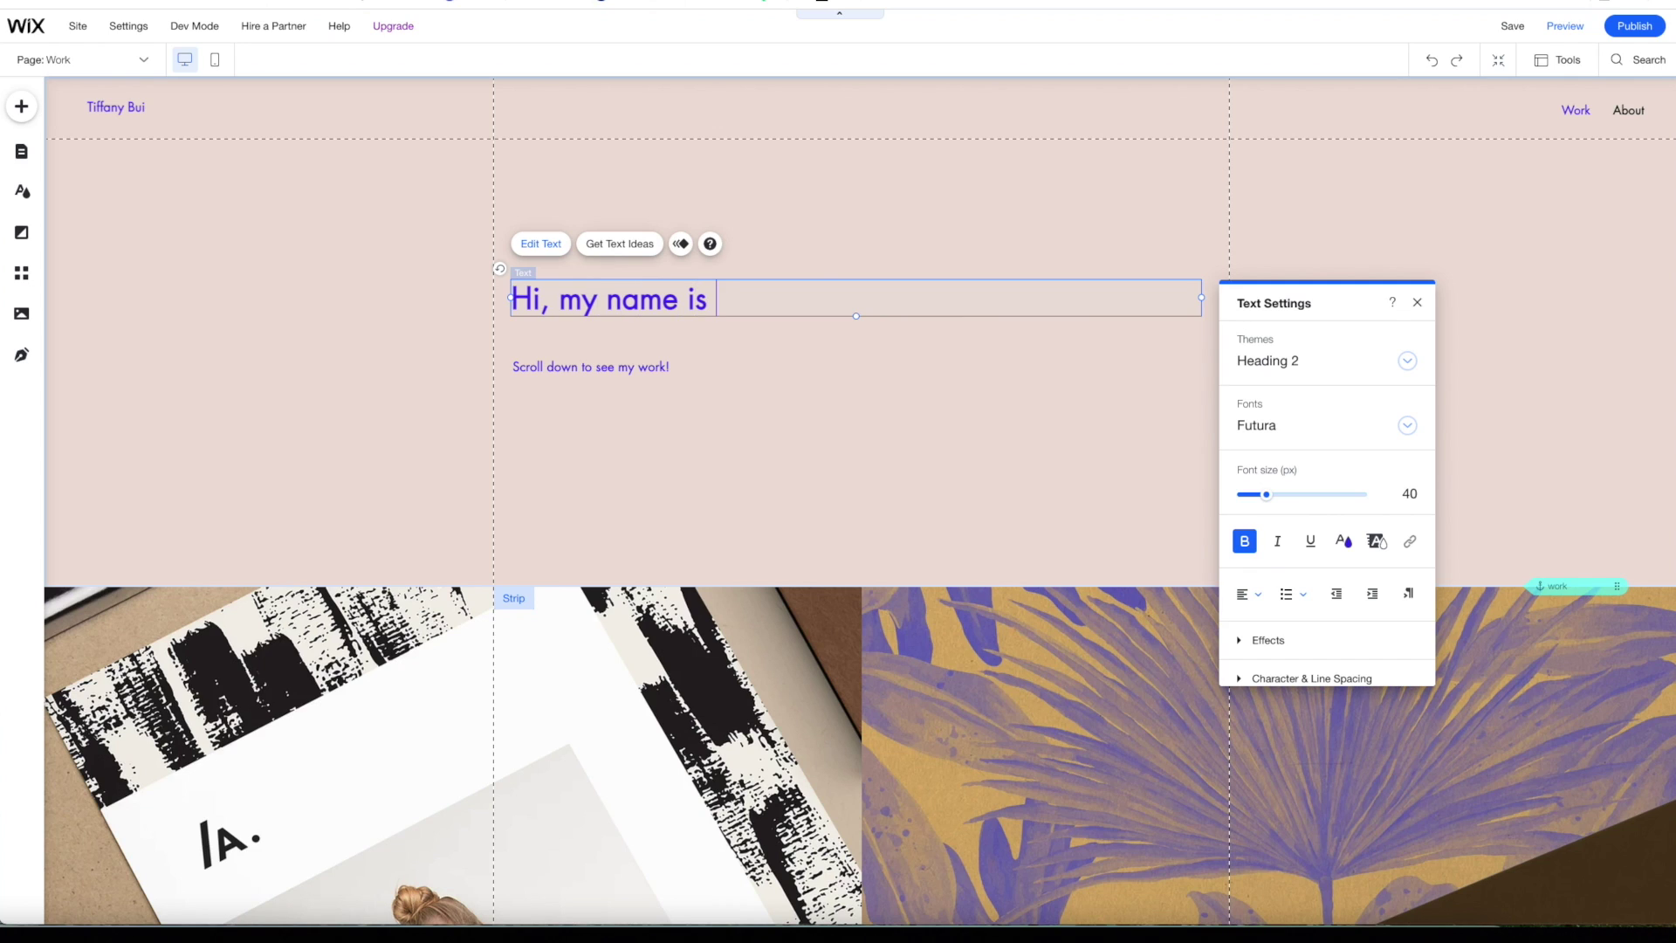
type(" Tiffany")
type("and I am a Senior UX Designer from the San Francisco Bay Area.")
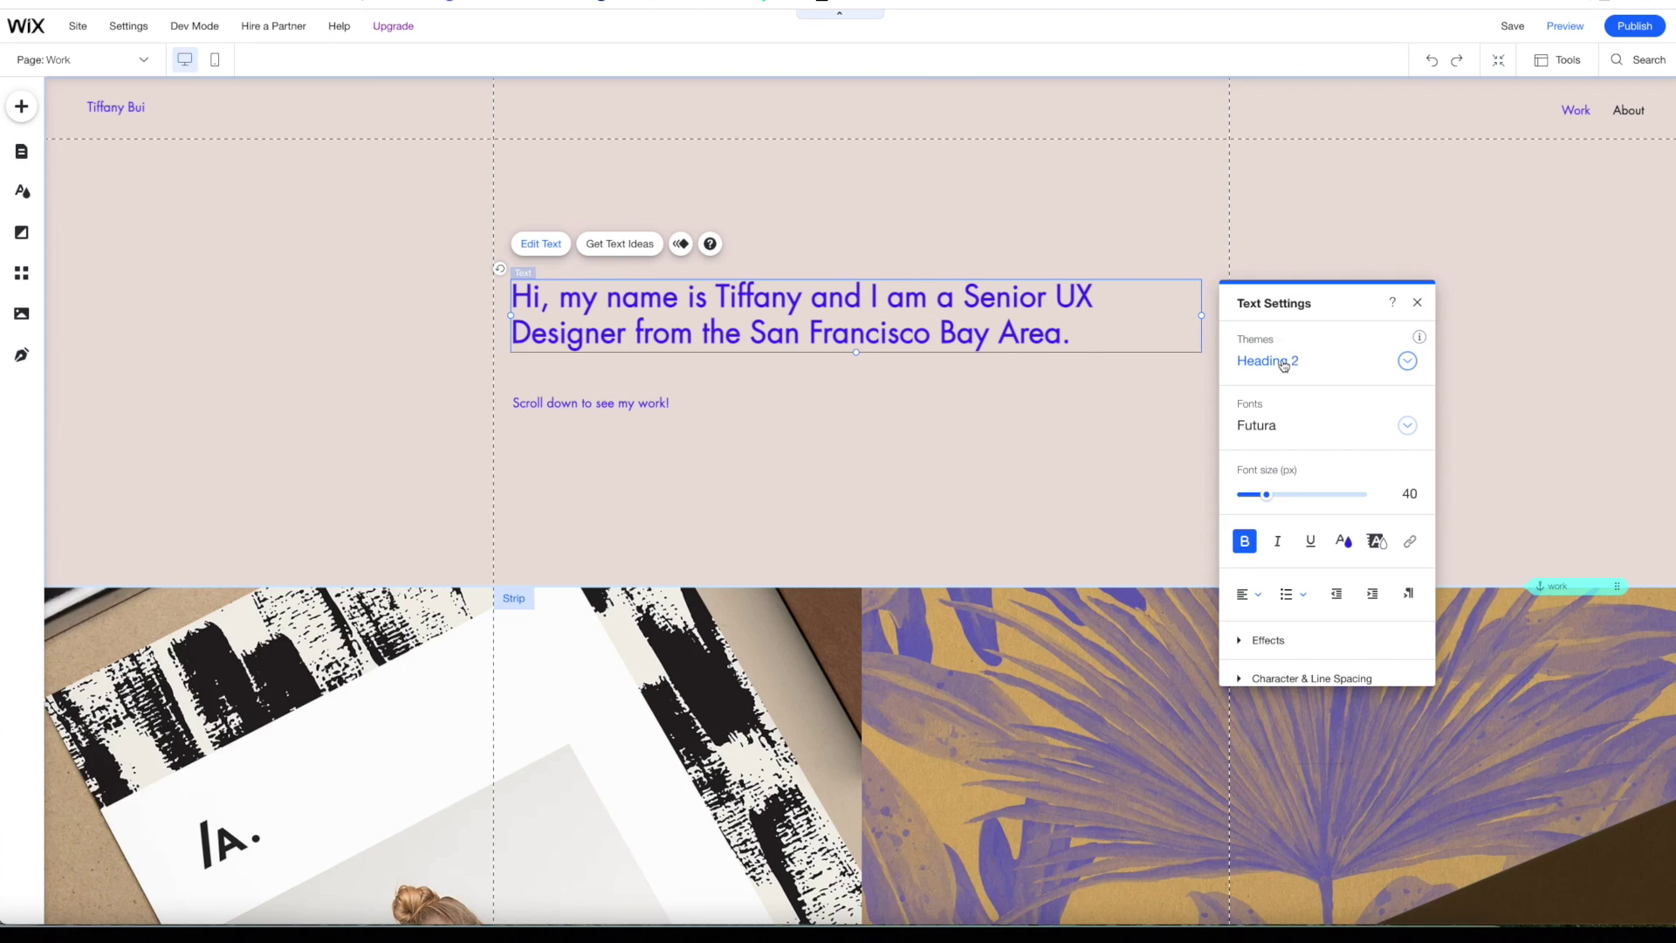
- Apply the Open Sans font to the entire intro heading
left_click(1407, 425)
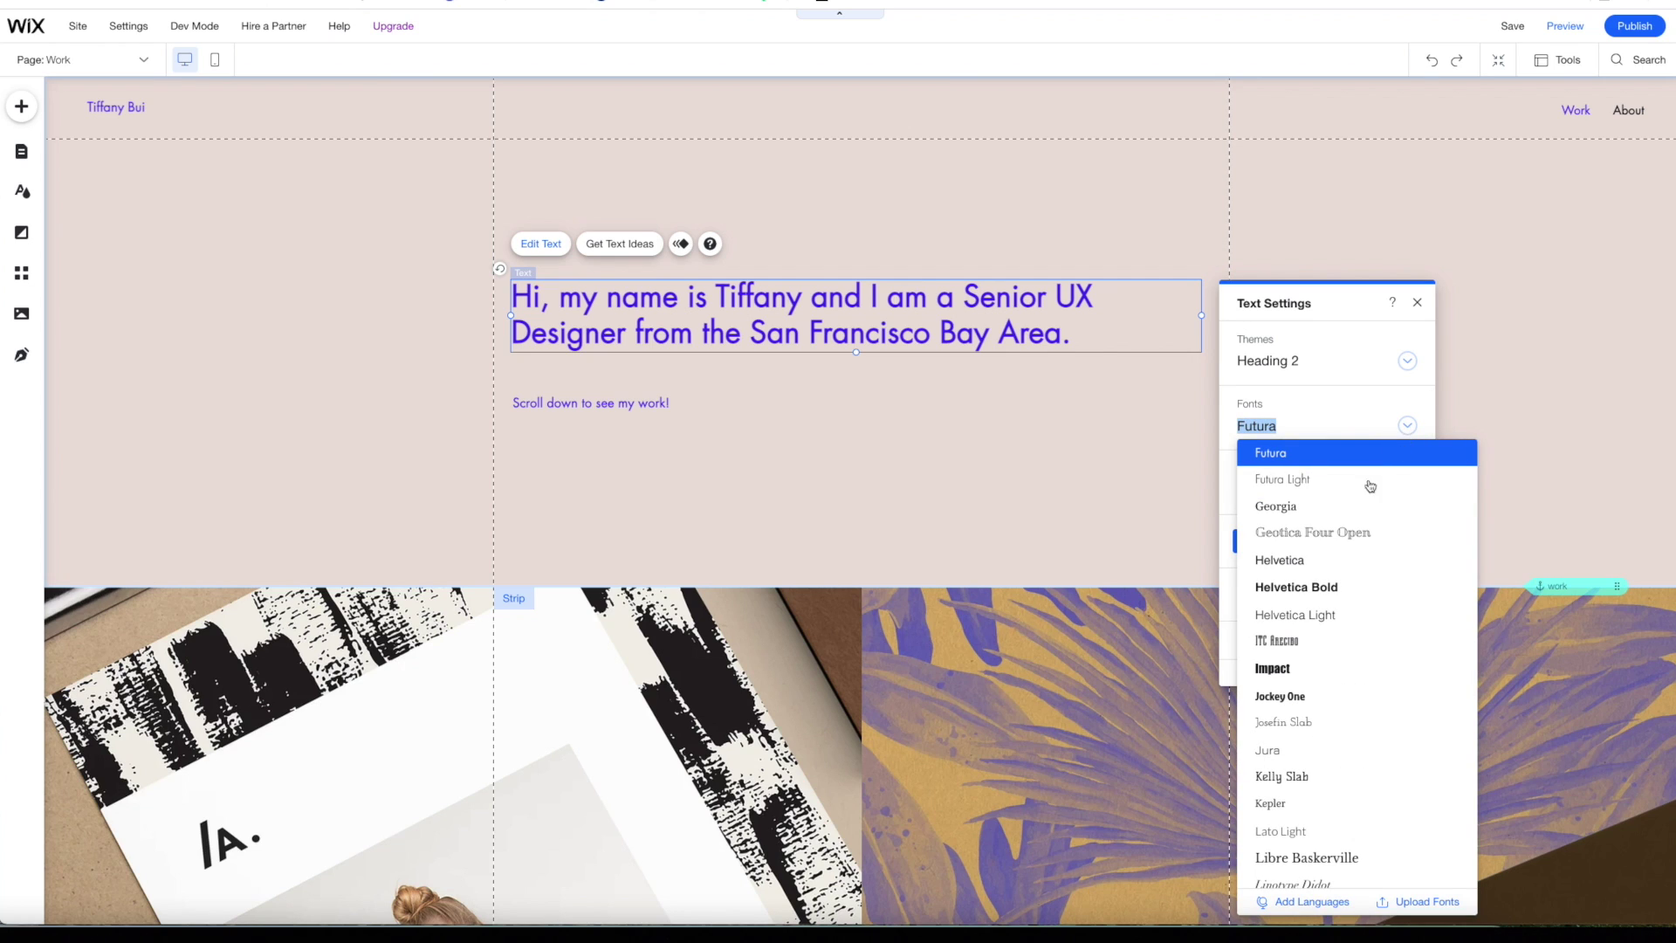
scroll(1351, 521, "down", 4)
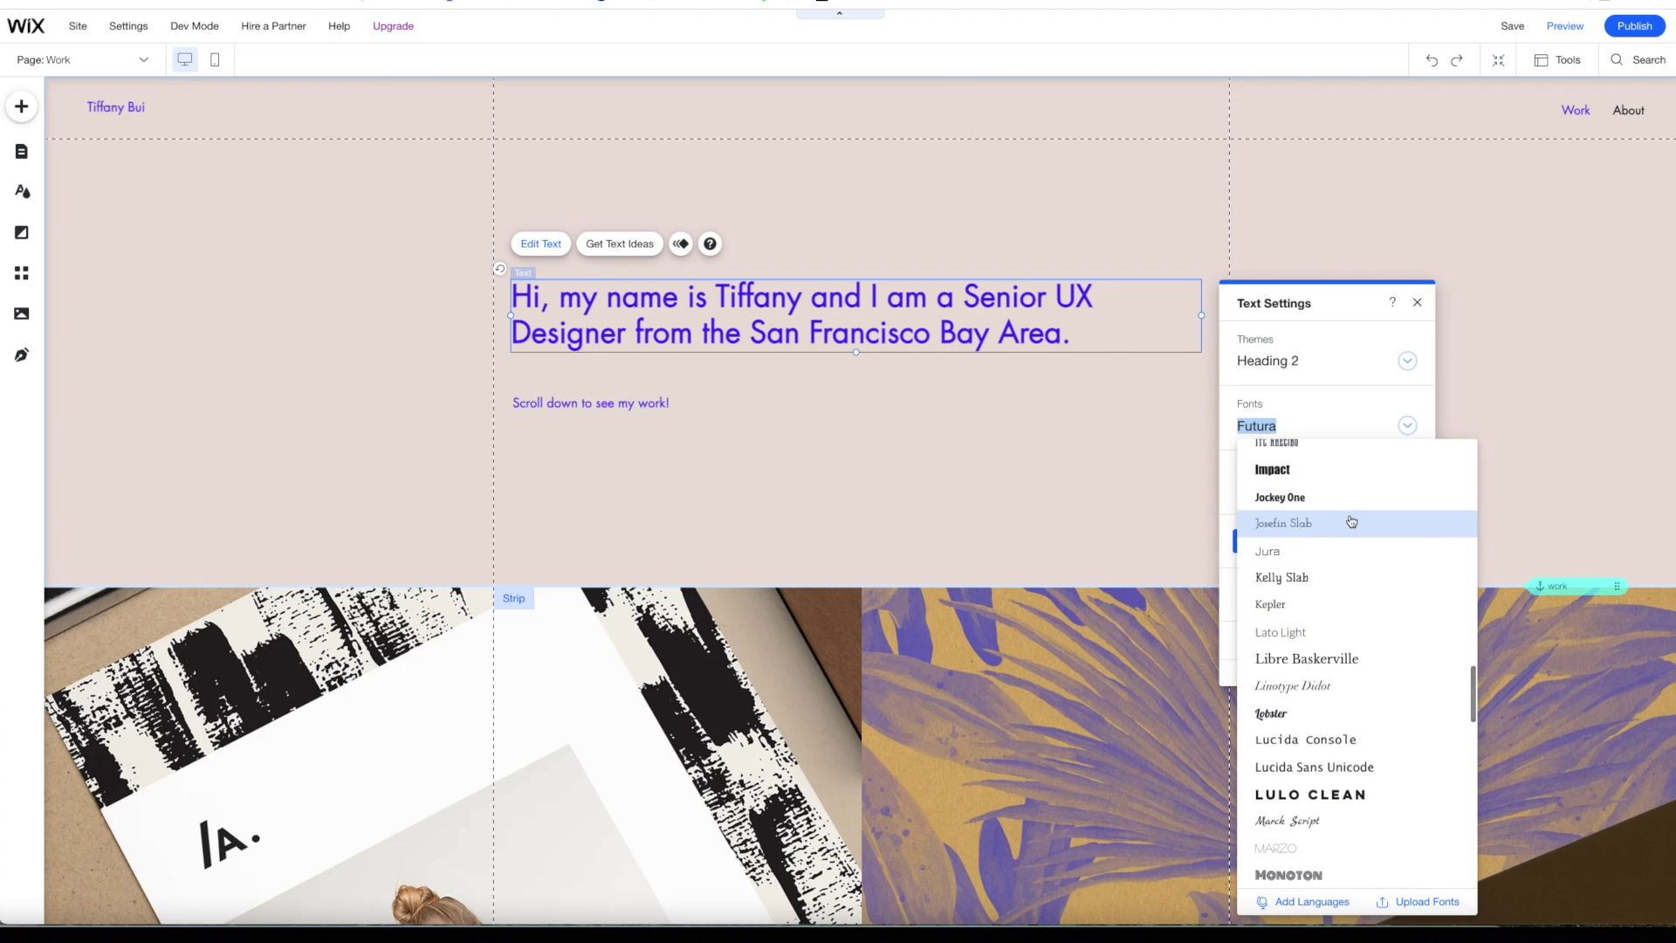
scroll(1352, 521, "down", 6)
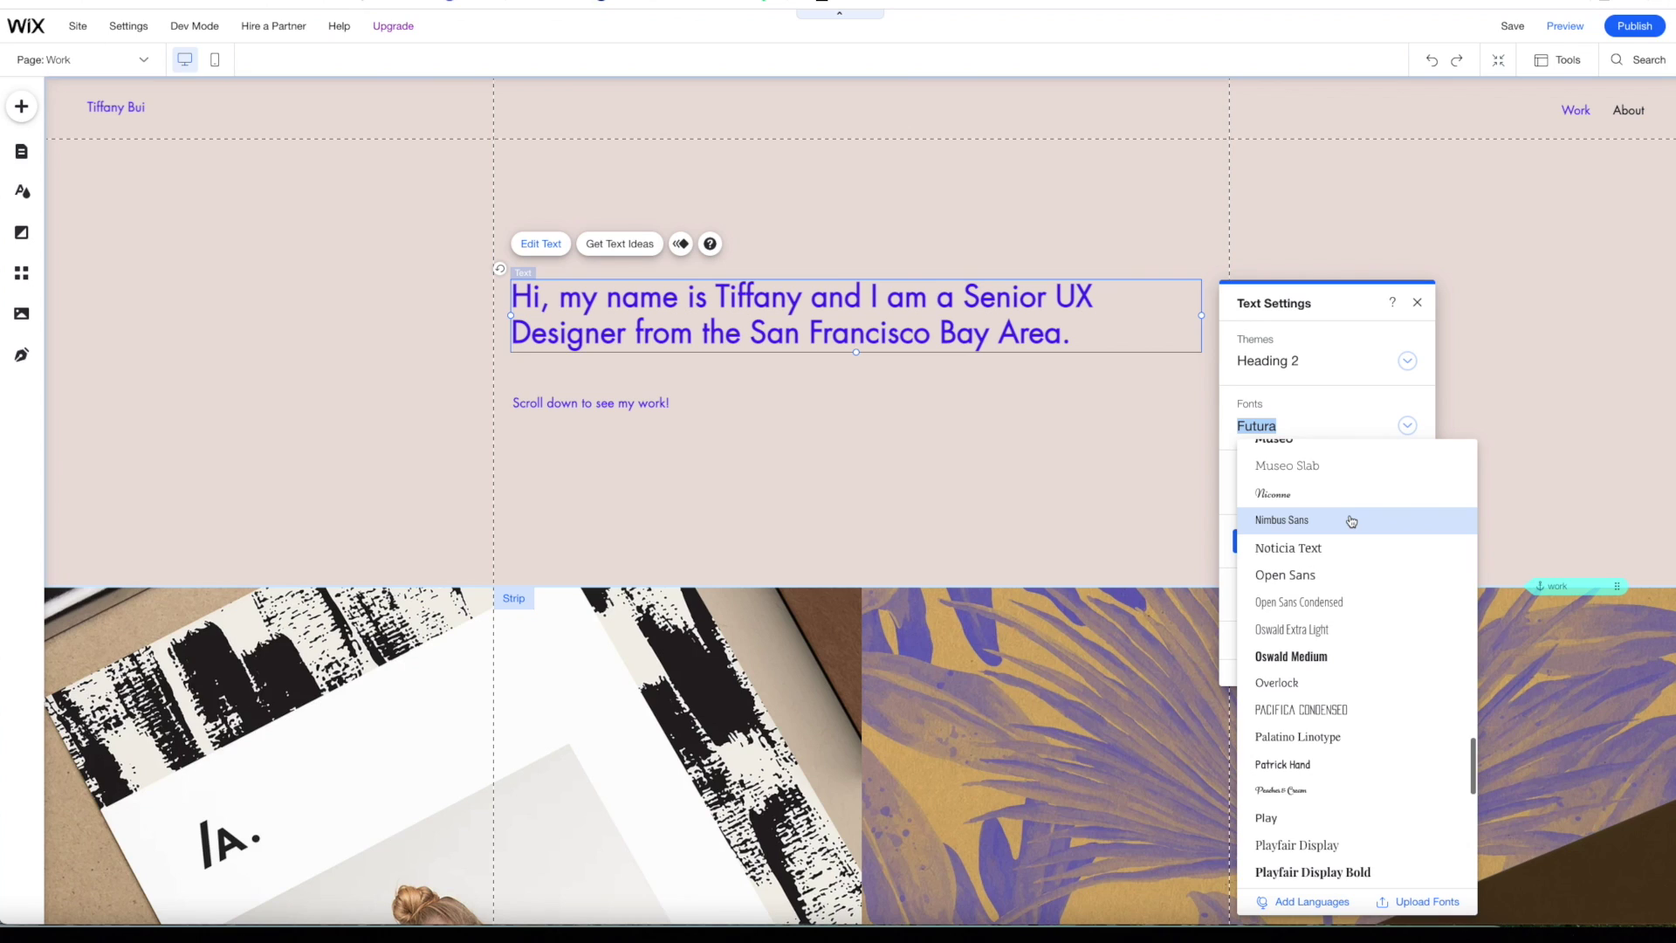
scroll(1352, 521, "down", 2)
left_click(1320, 536)
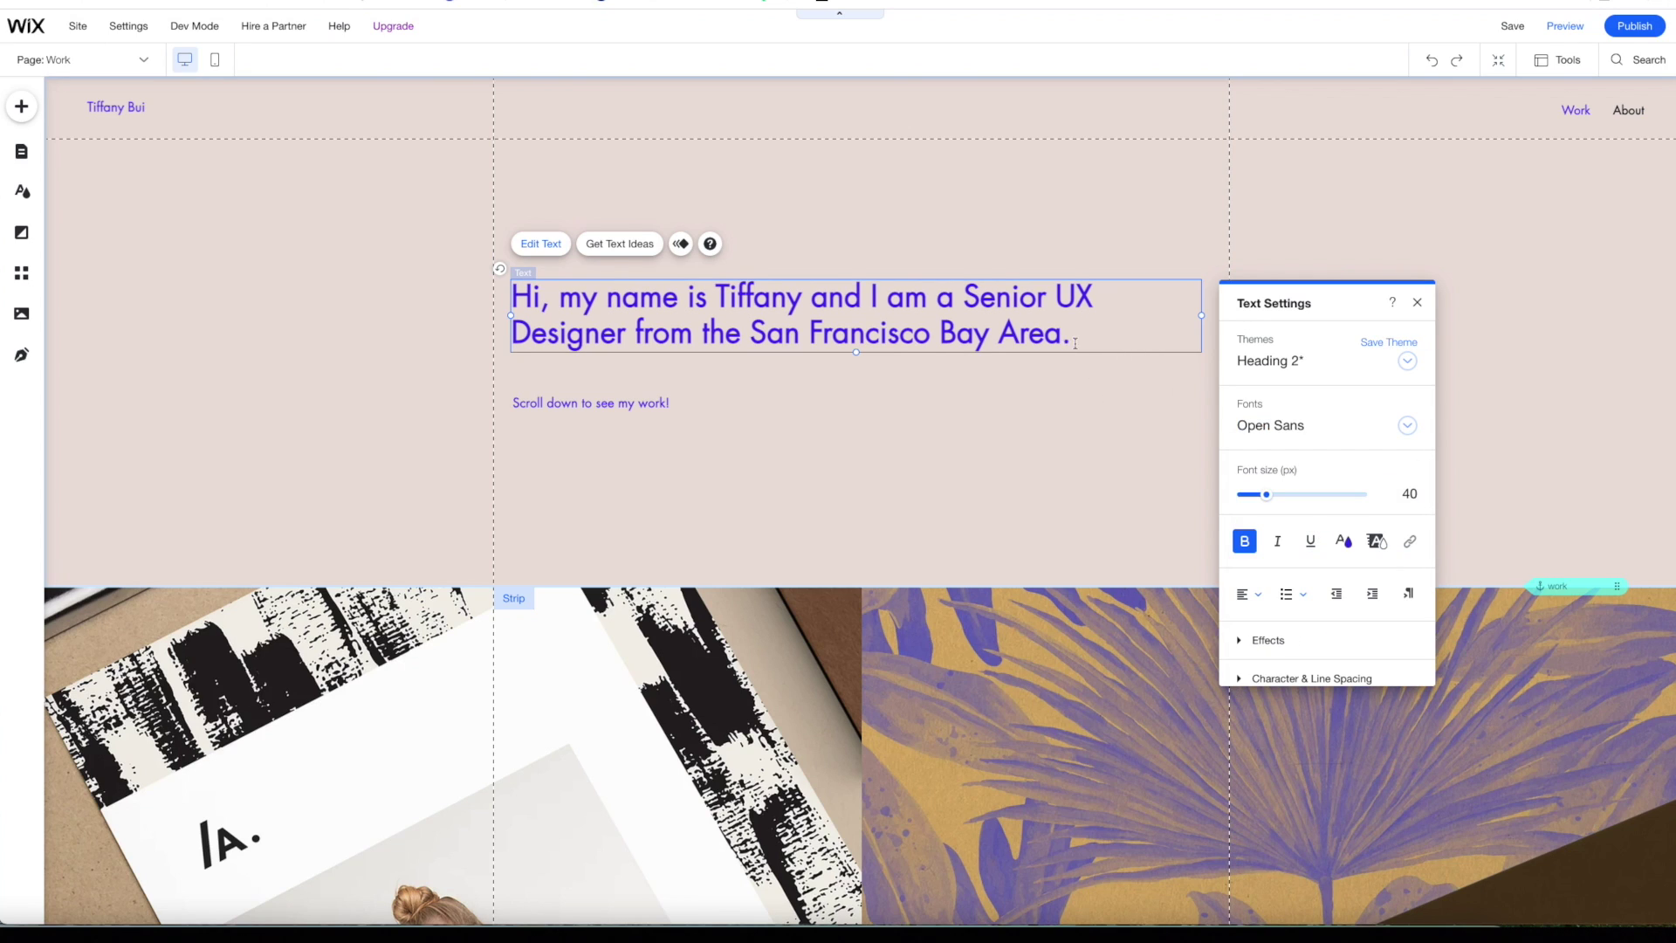
left_click_drag(1075, 344, 424, 301)
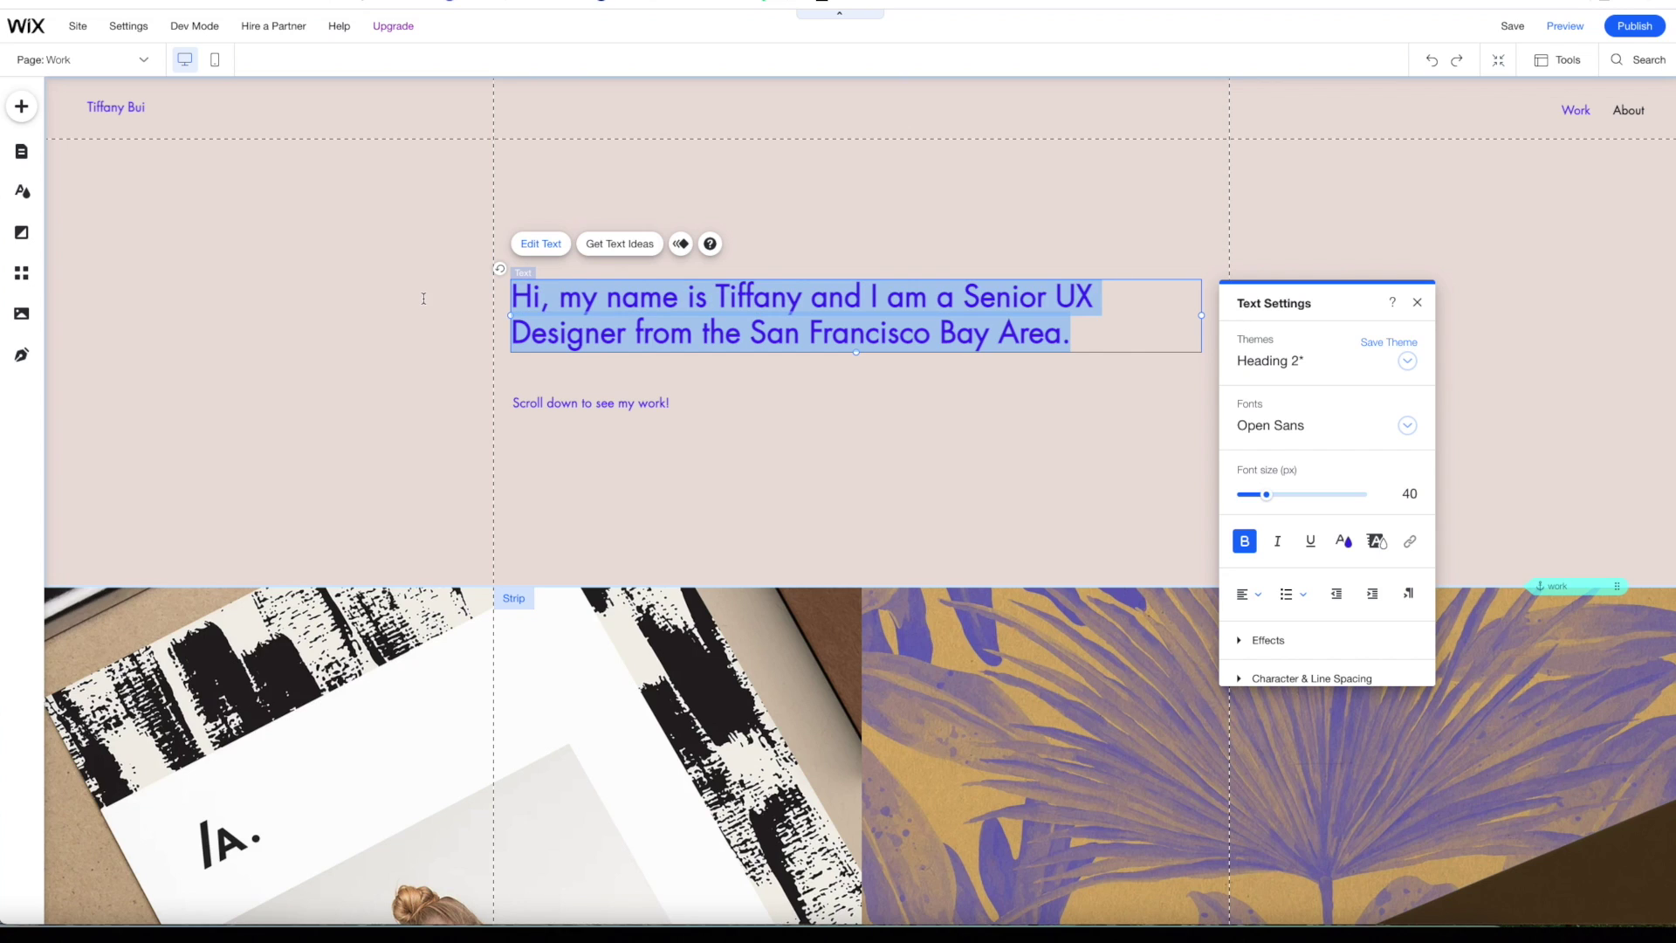
left_click(1408, 426)
scroll(1353, 605, "down", 2)
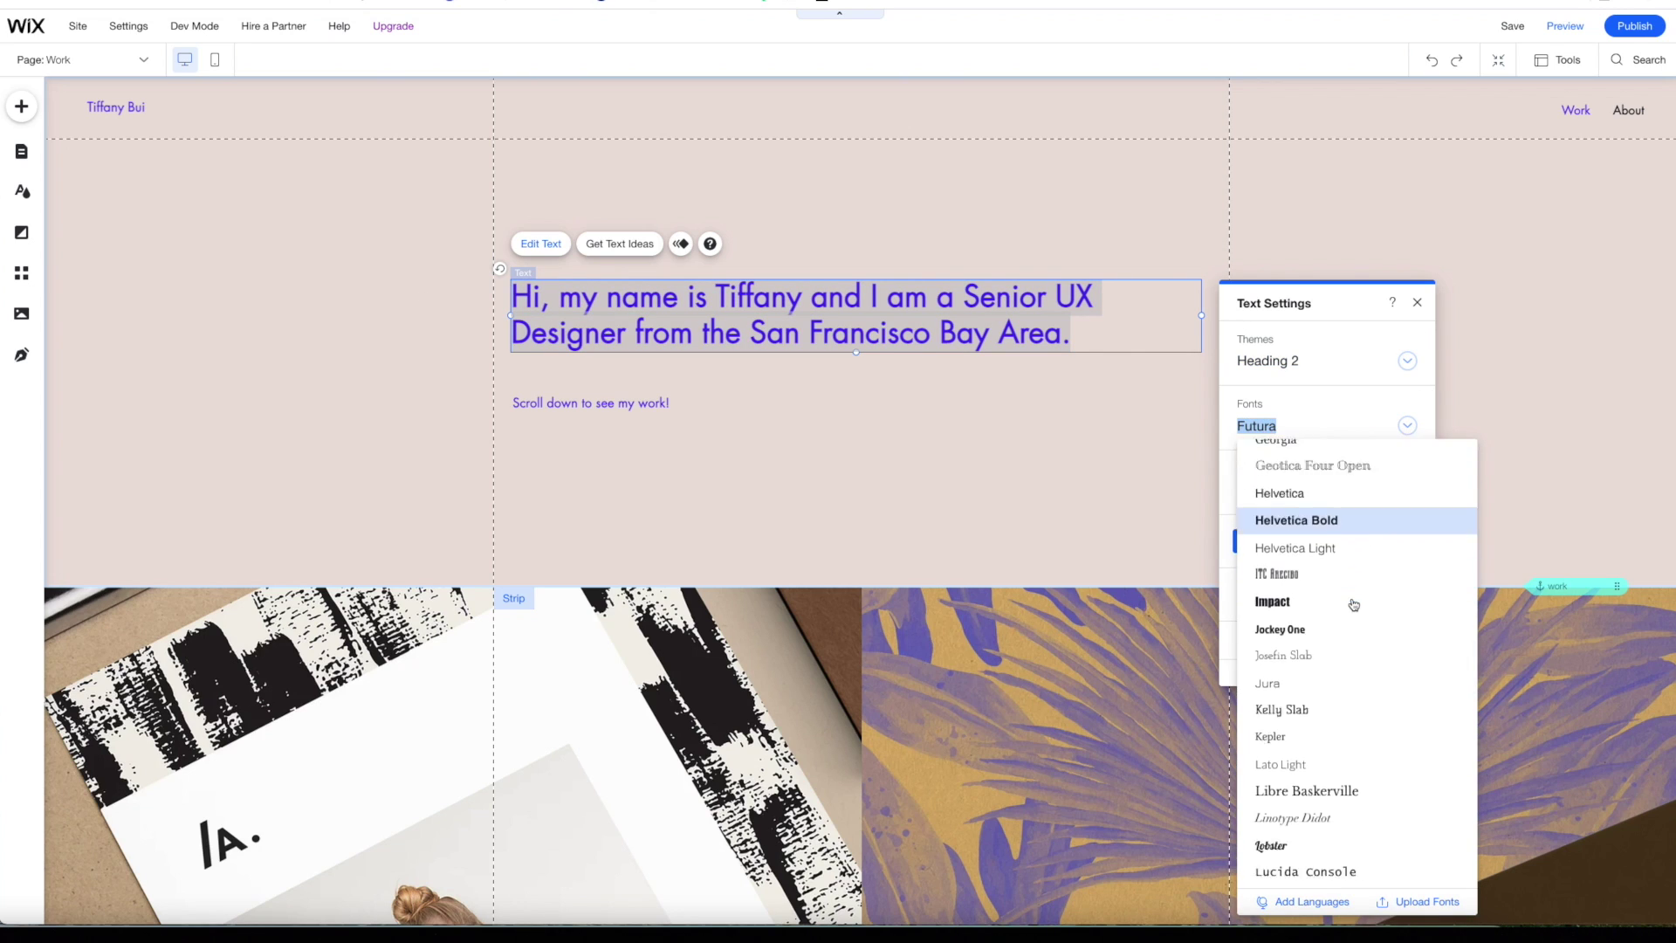
scroll(1353, 604, "down", 7)
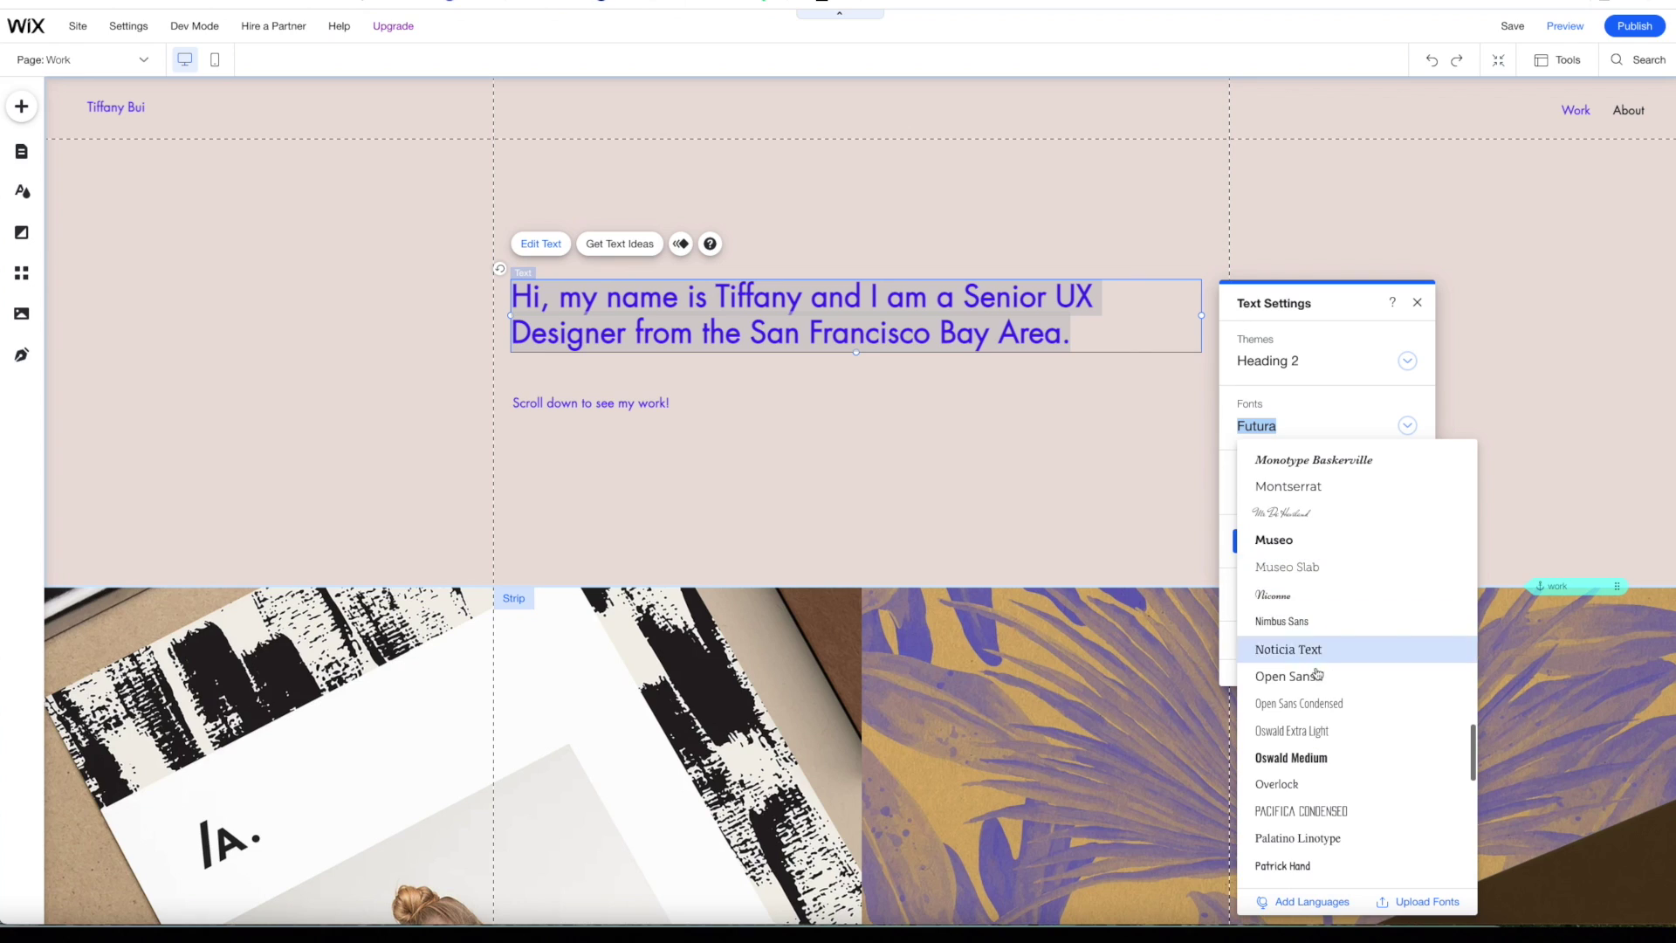
left_click(1317, 674)
- Turn off bold on the heading and color its text black
scroll(1360, 435, "down", 1)
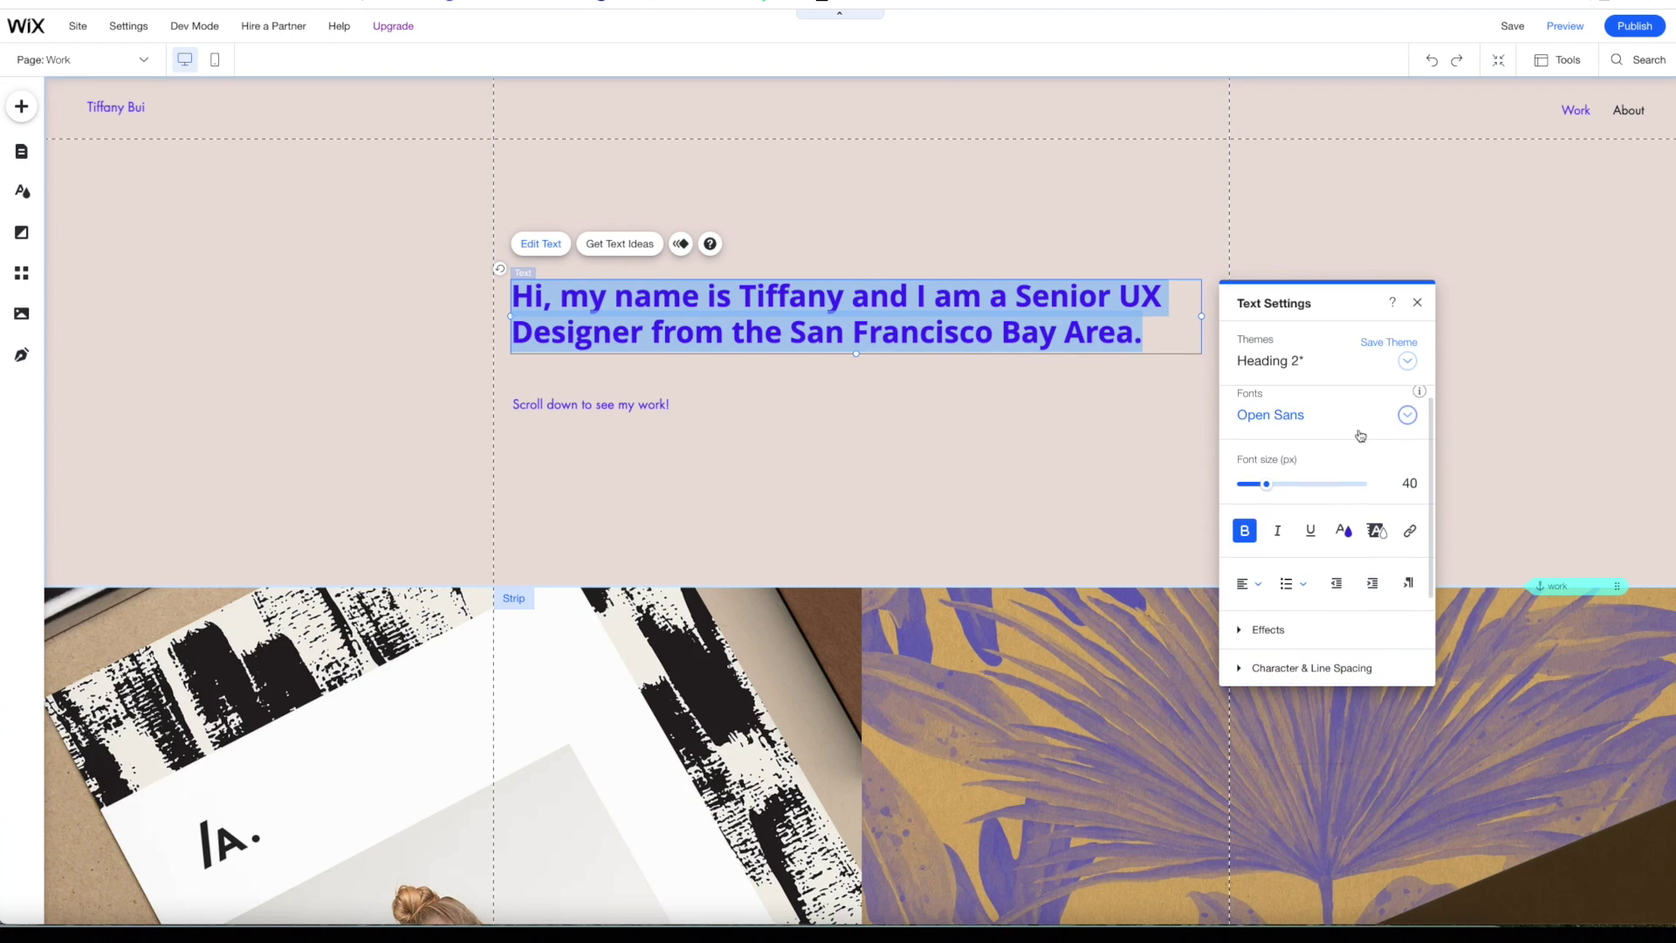
left_click(1246, 532)
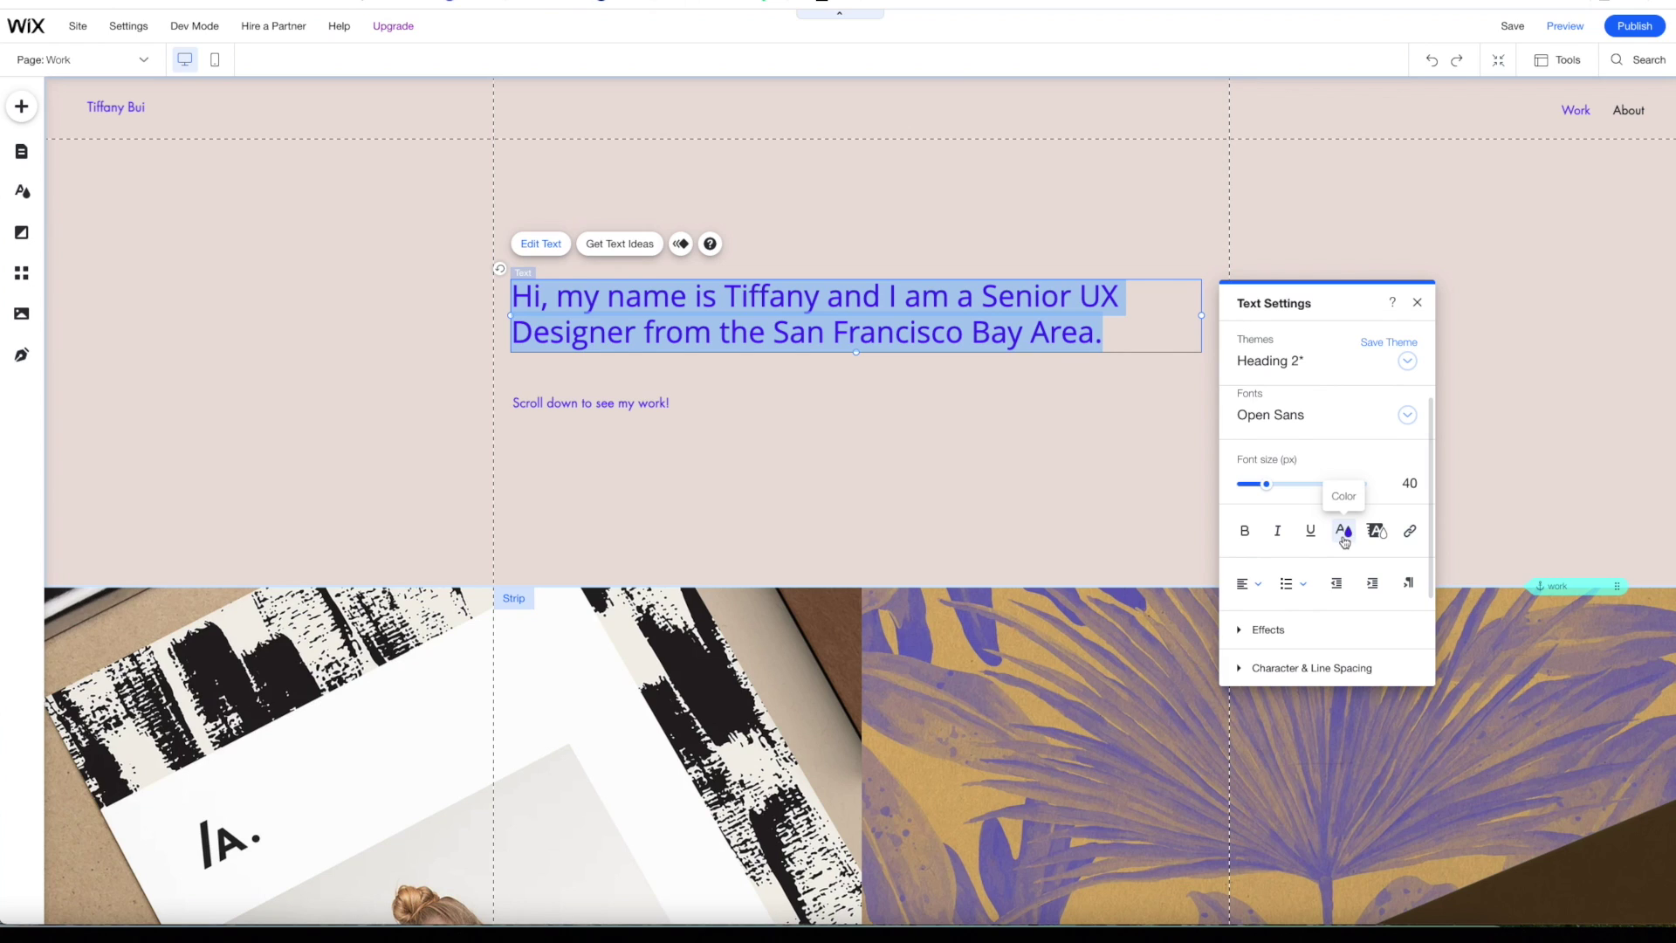
left_click(1343, 534)
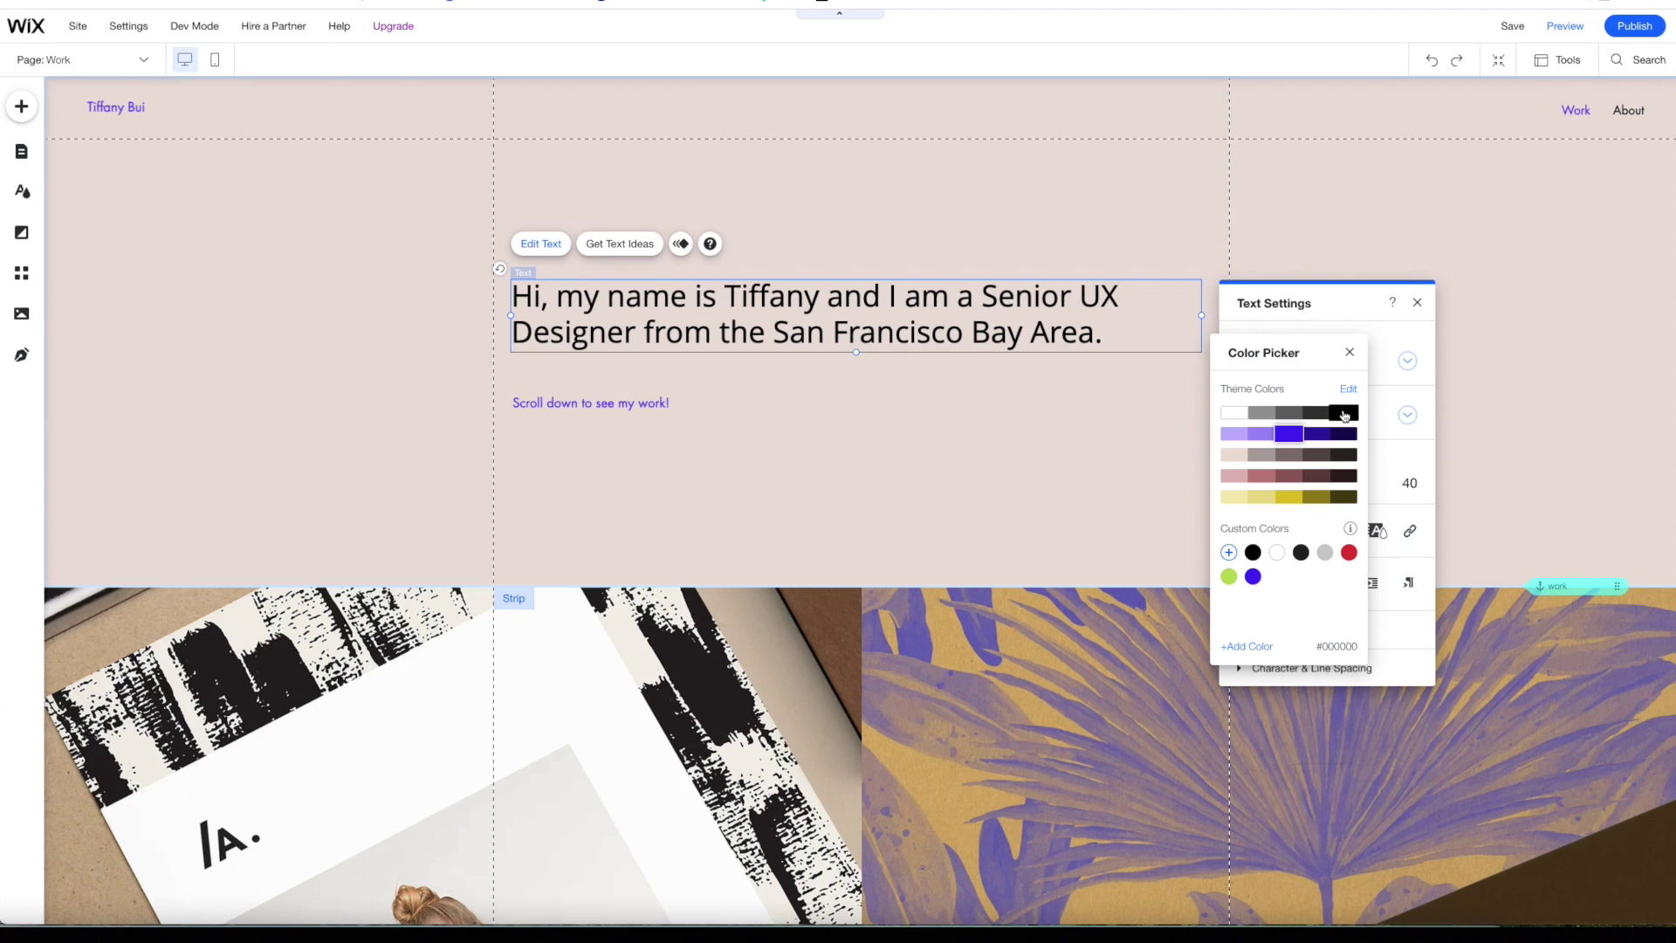
left_click(1229, 553)
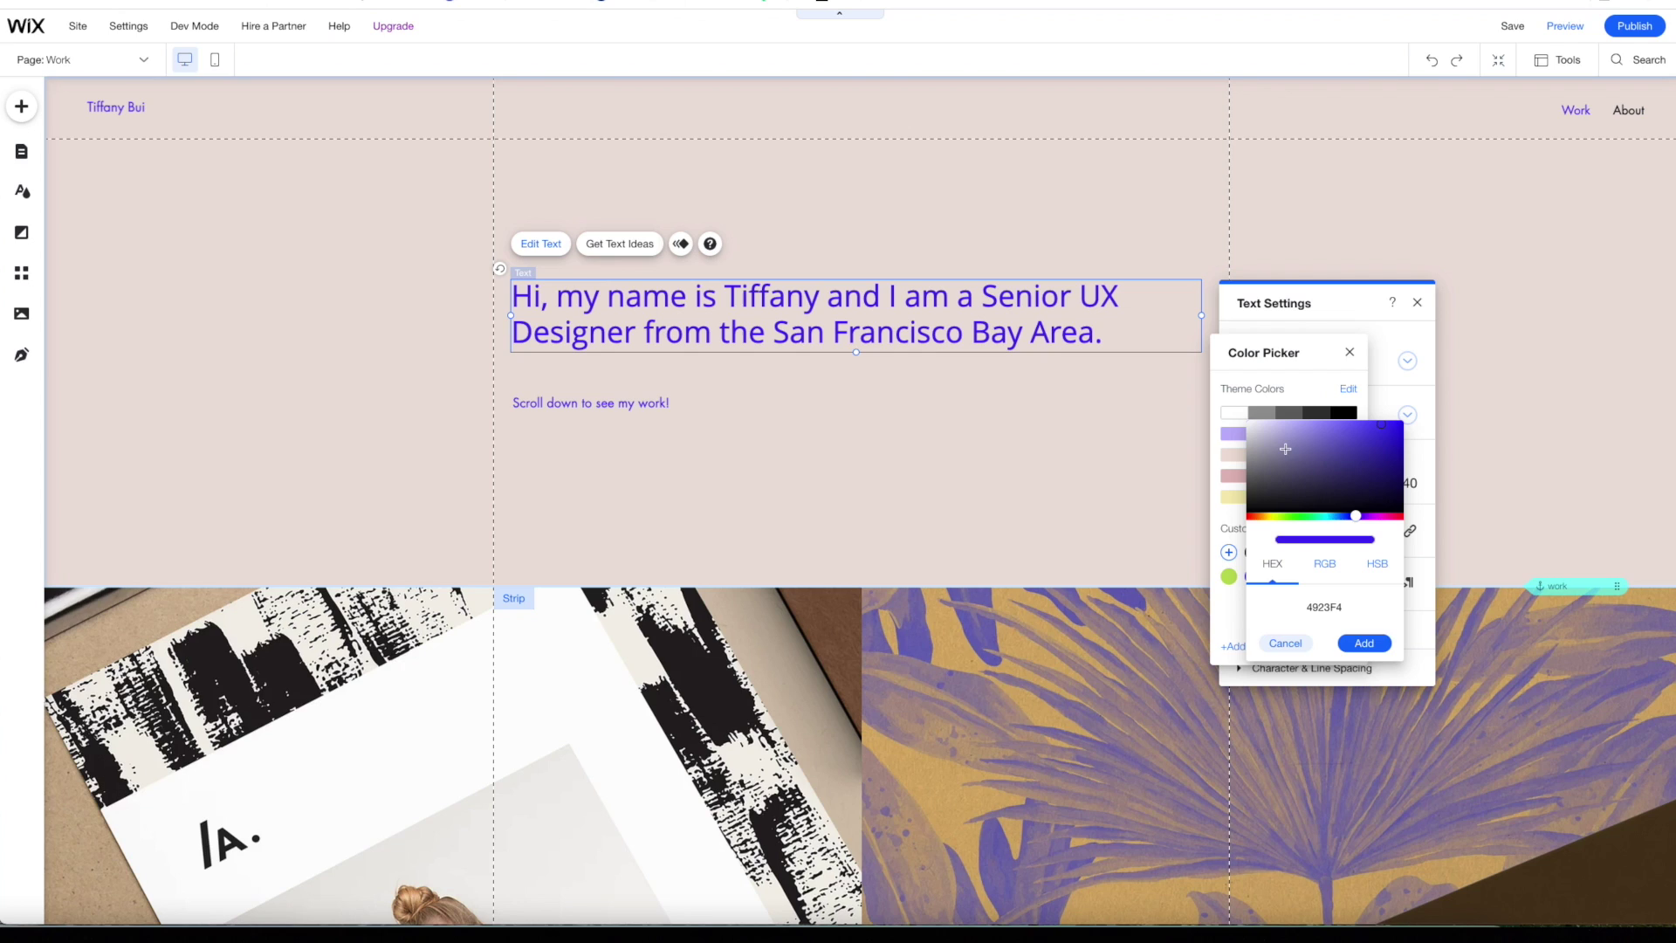
left_click(1286, 643)
left_click(1346, 414)
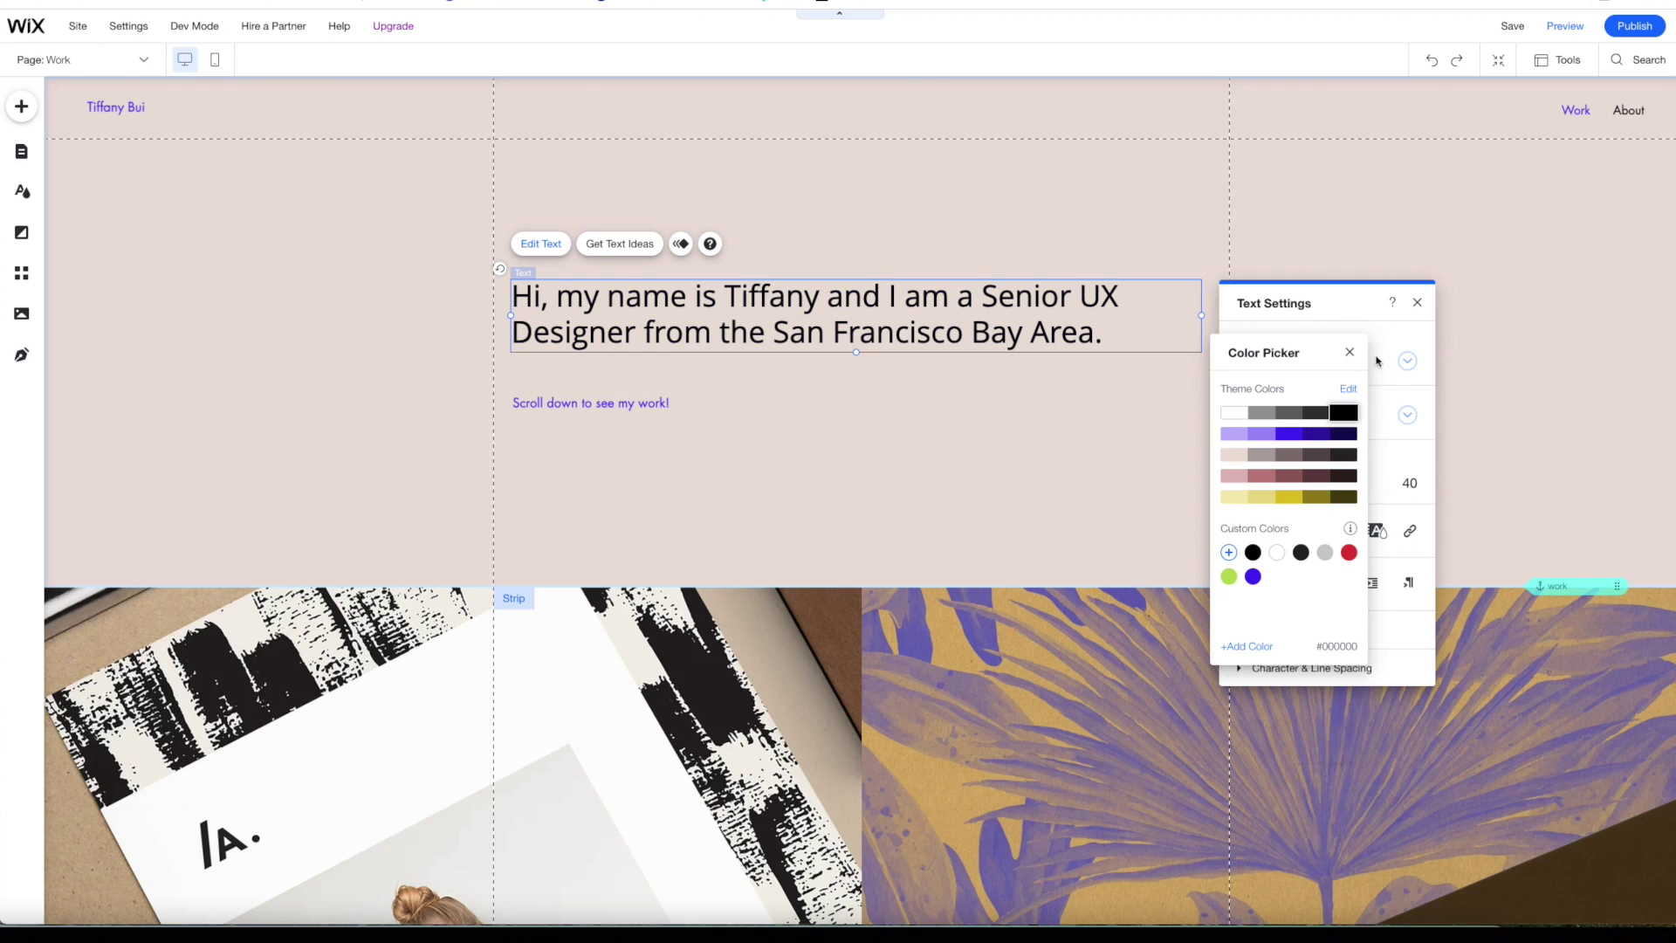
left_click(649, 404)
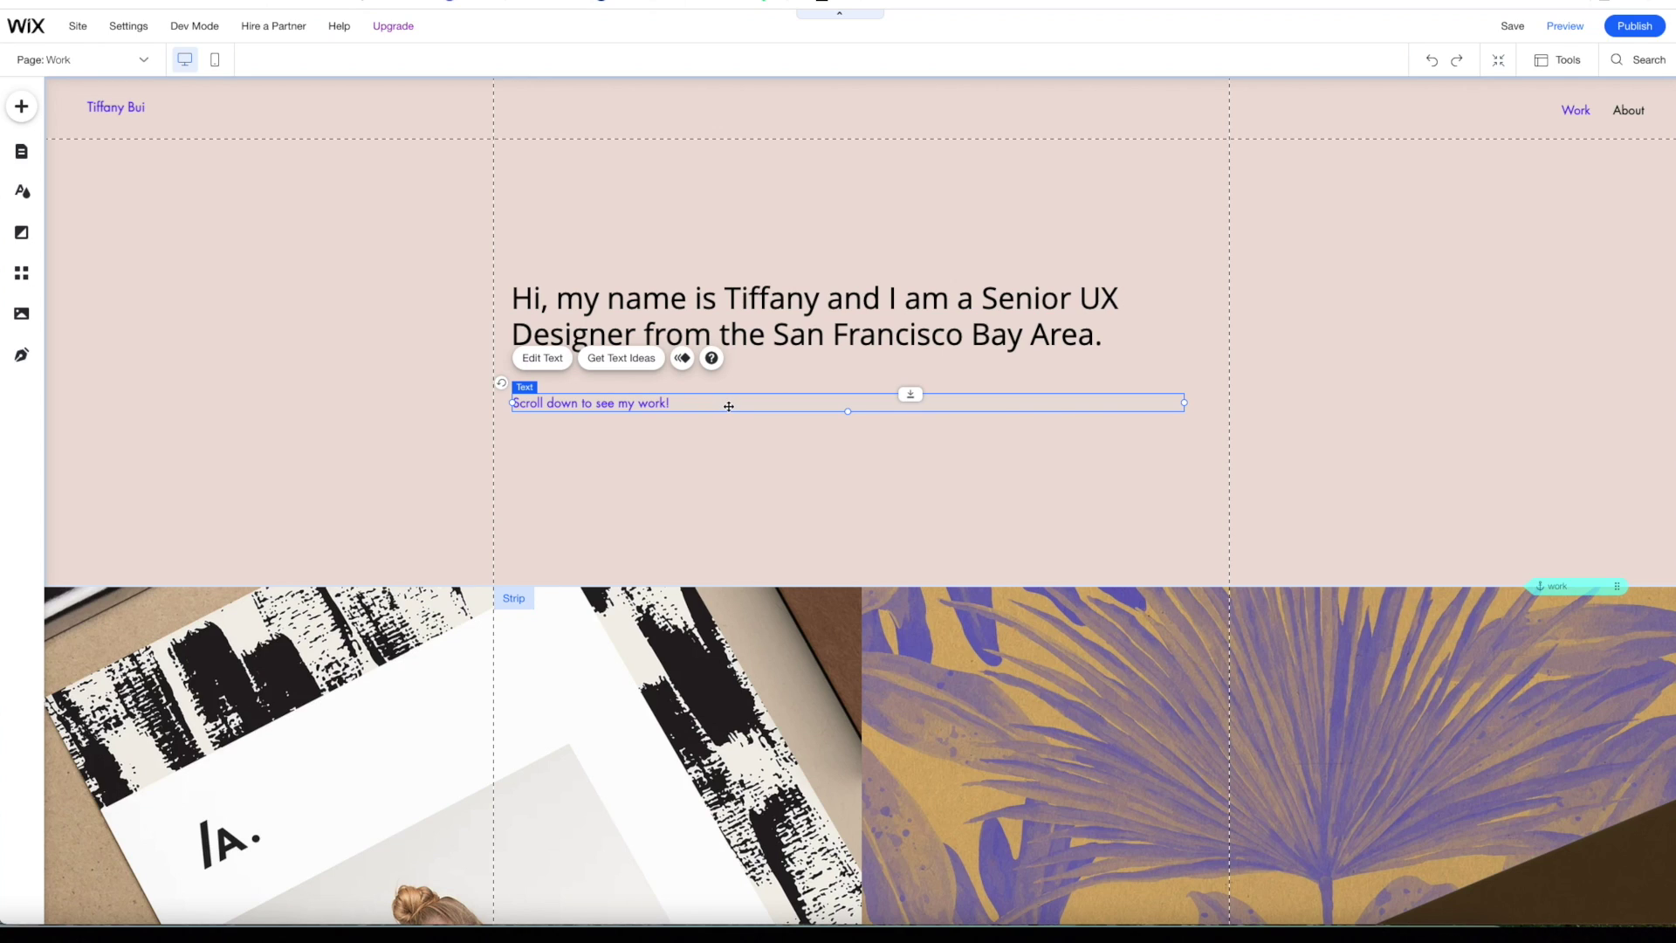
- Delete the 'Scroll down' text and add the solid purple themed button from the Add panel
key("Delete")
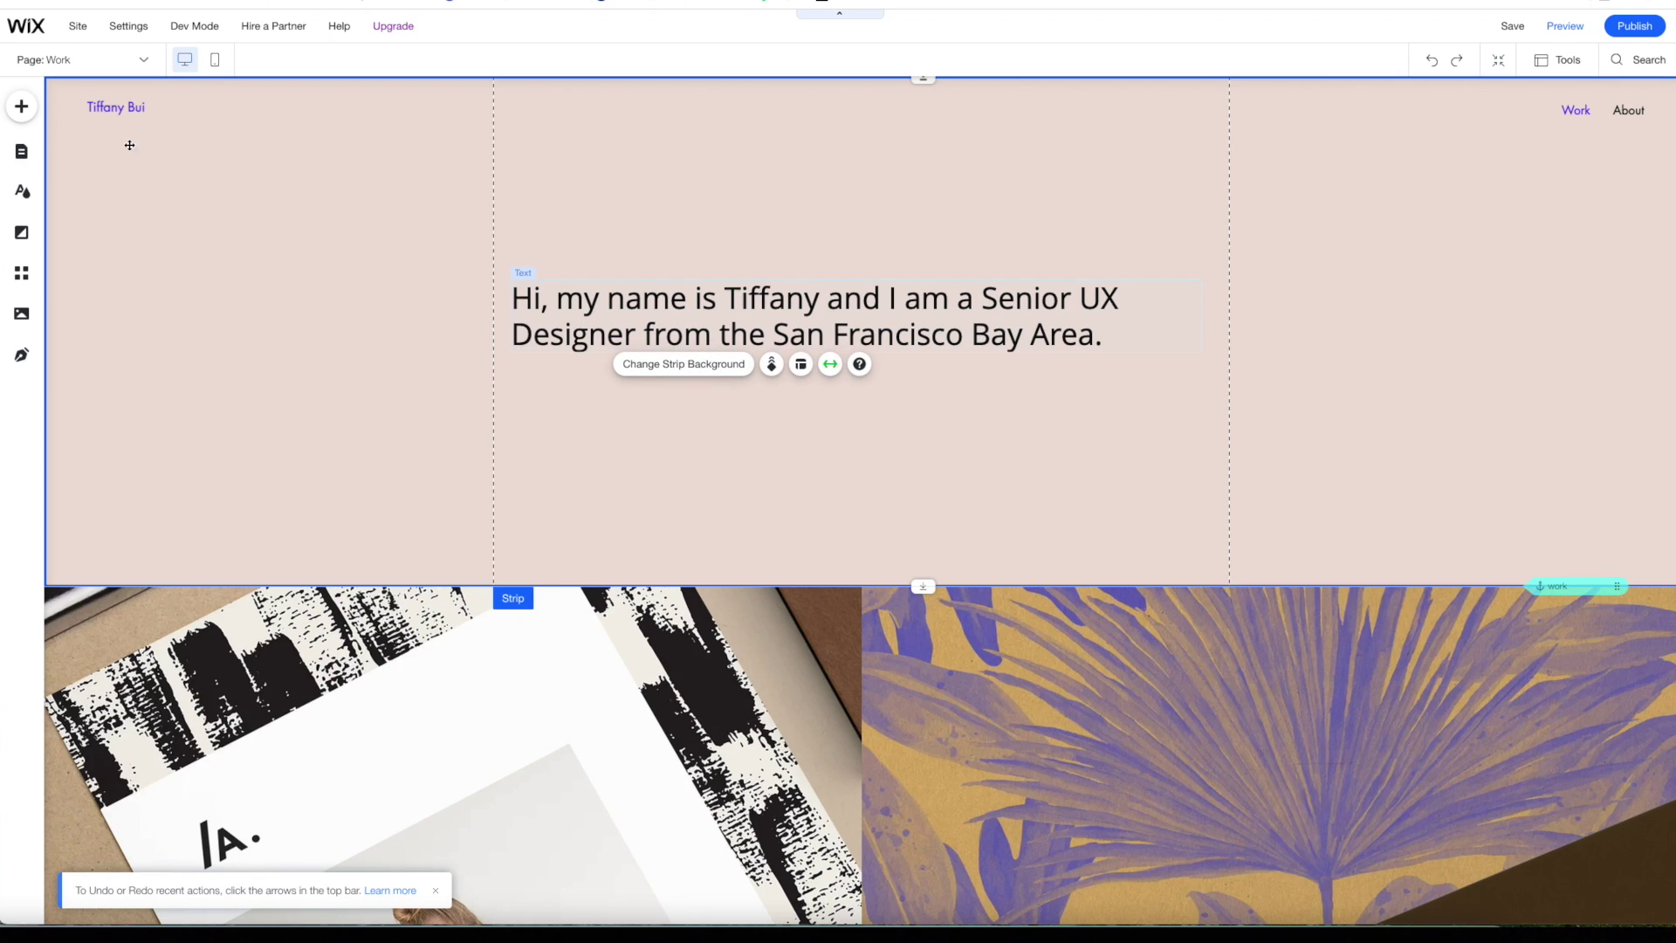
left_click(22, 108)
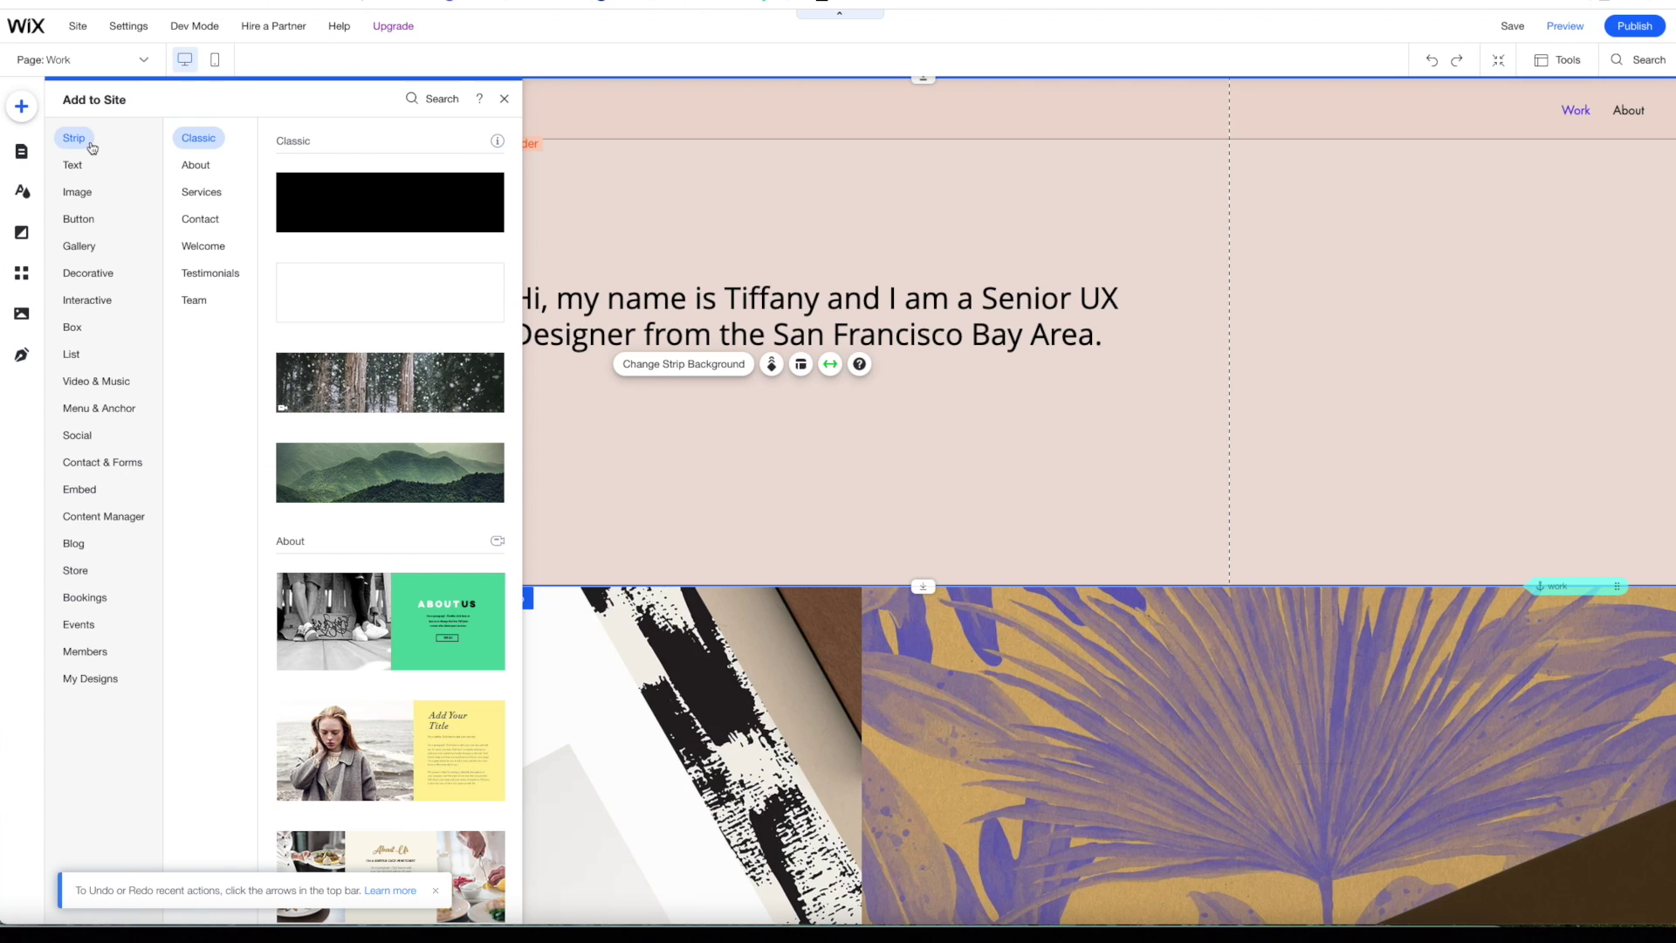
left_click(73, 168)
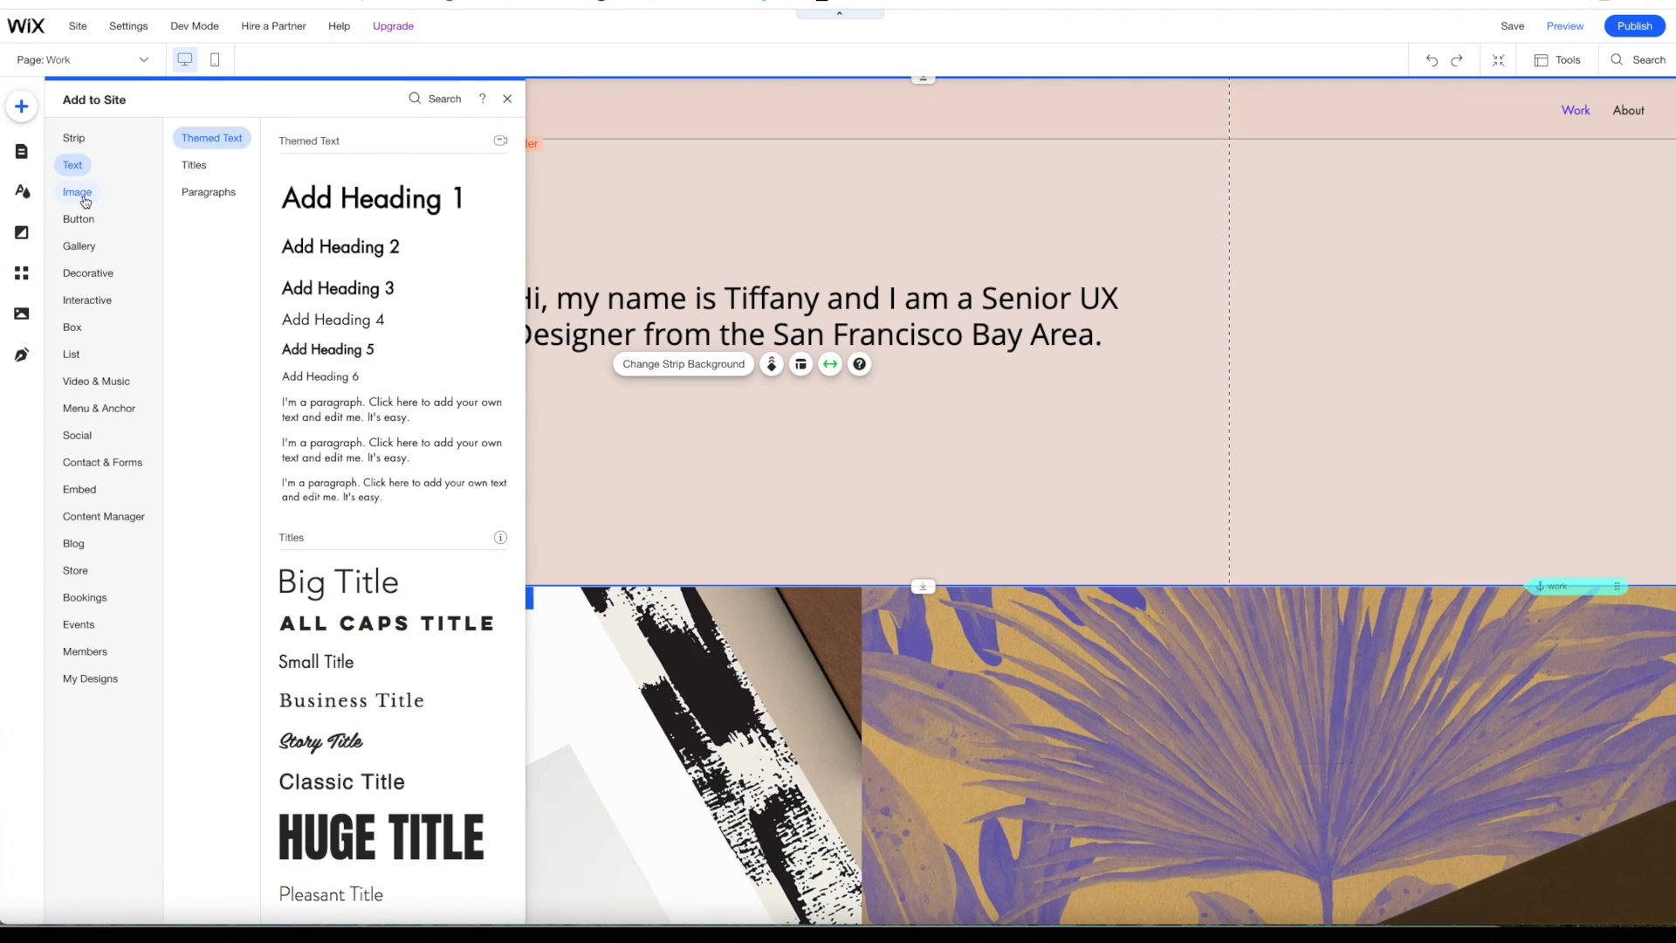
left_click(78, 193)
left_click(80, 219)
left_click(85, 248)
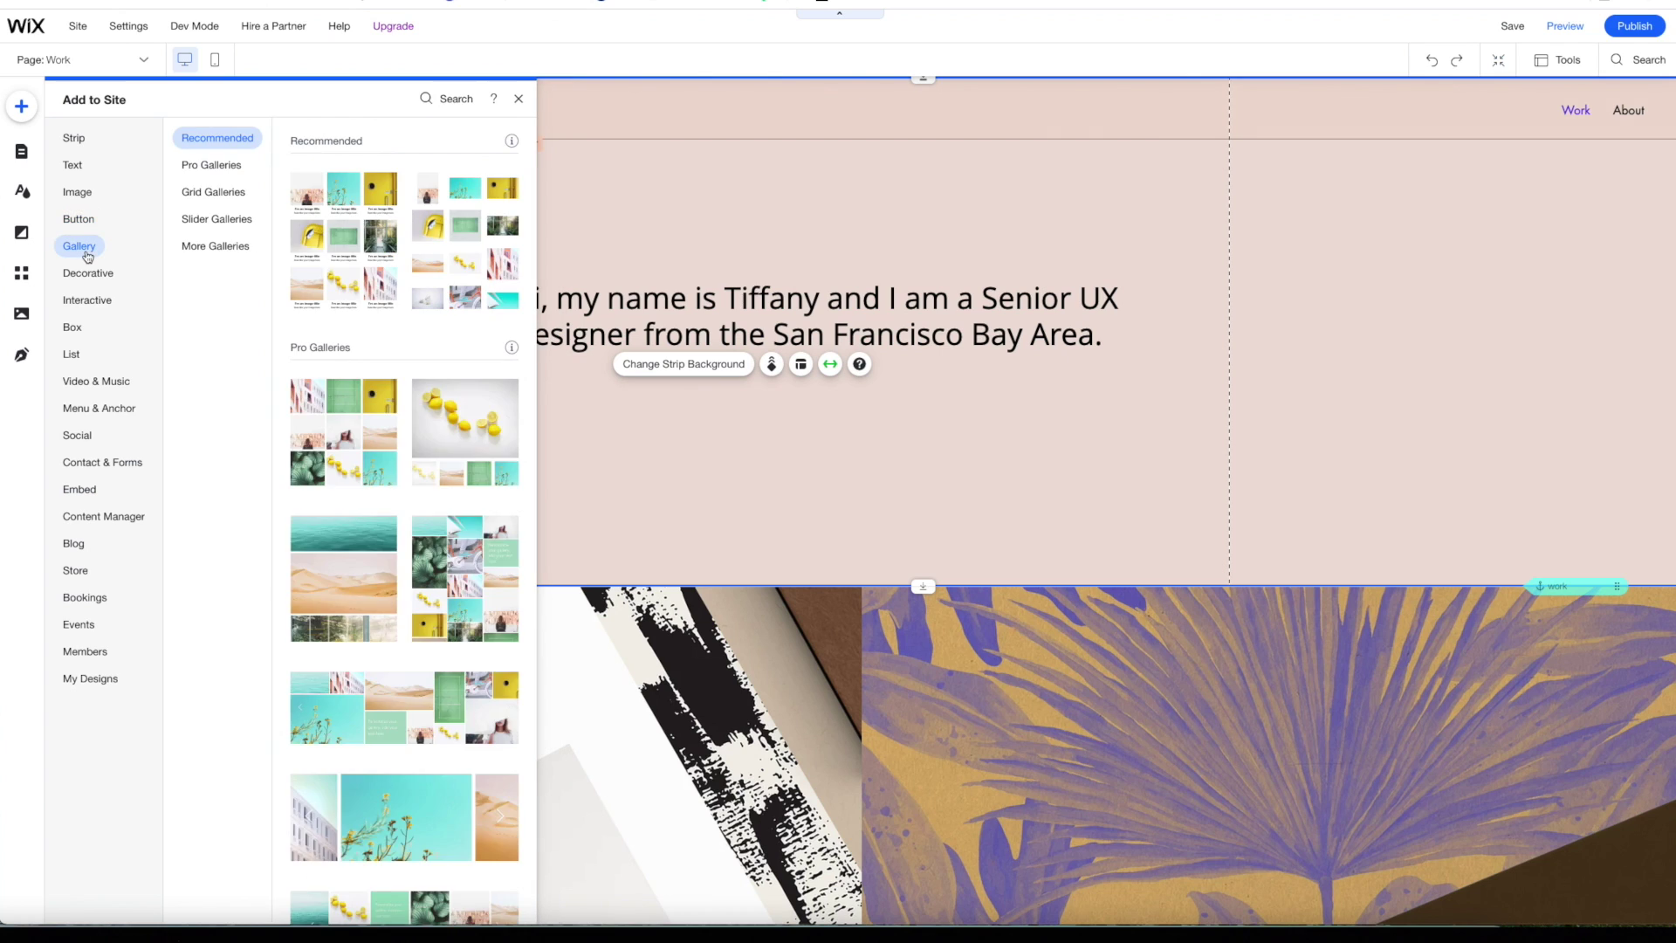
left_click(98, 408)
left_click(83, 436)
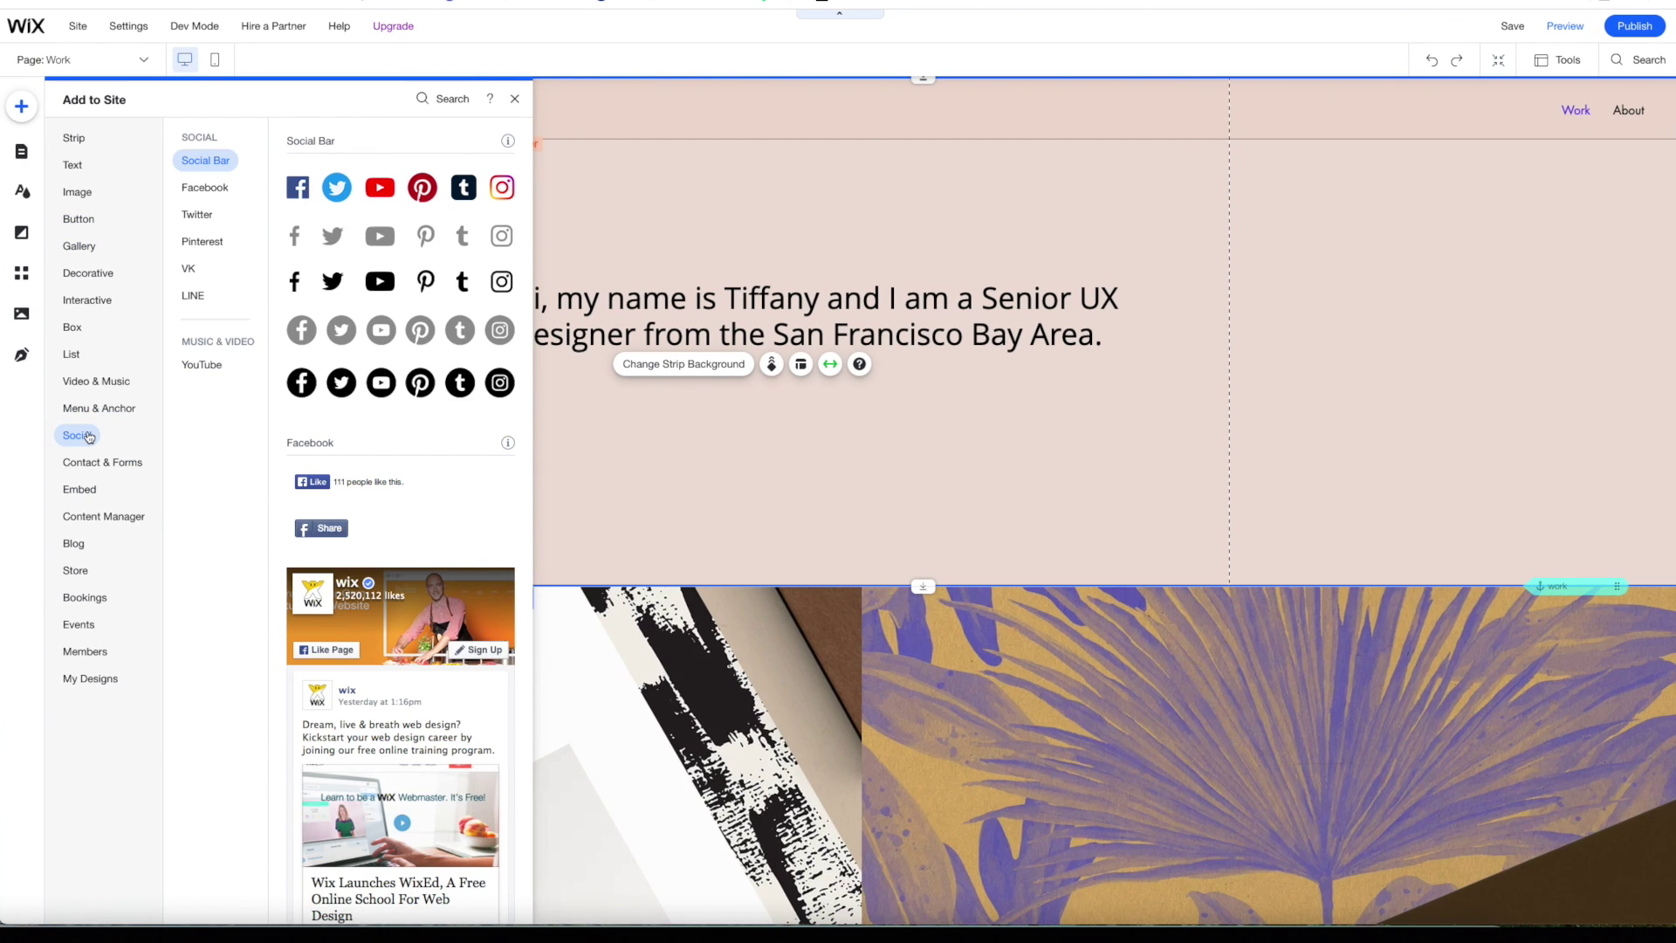
left_click(85, 247)
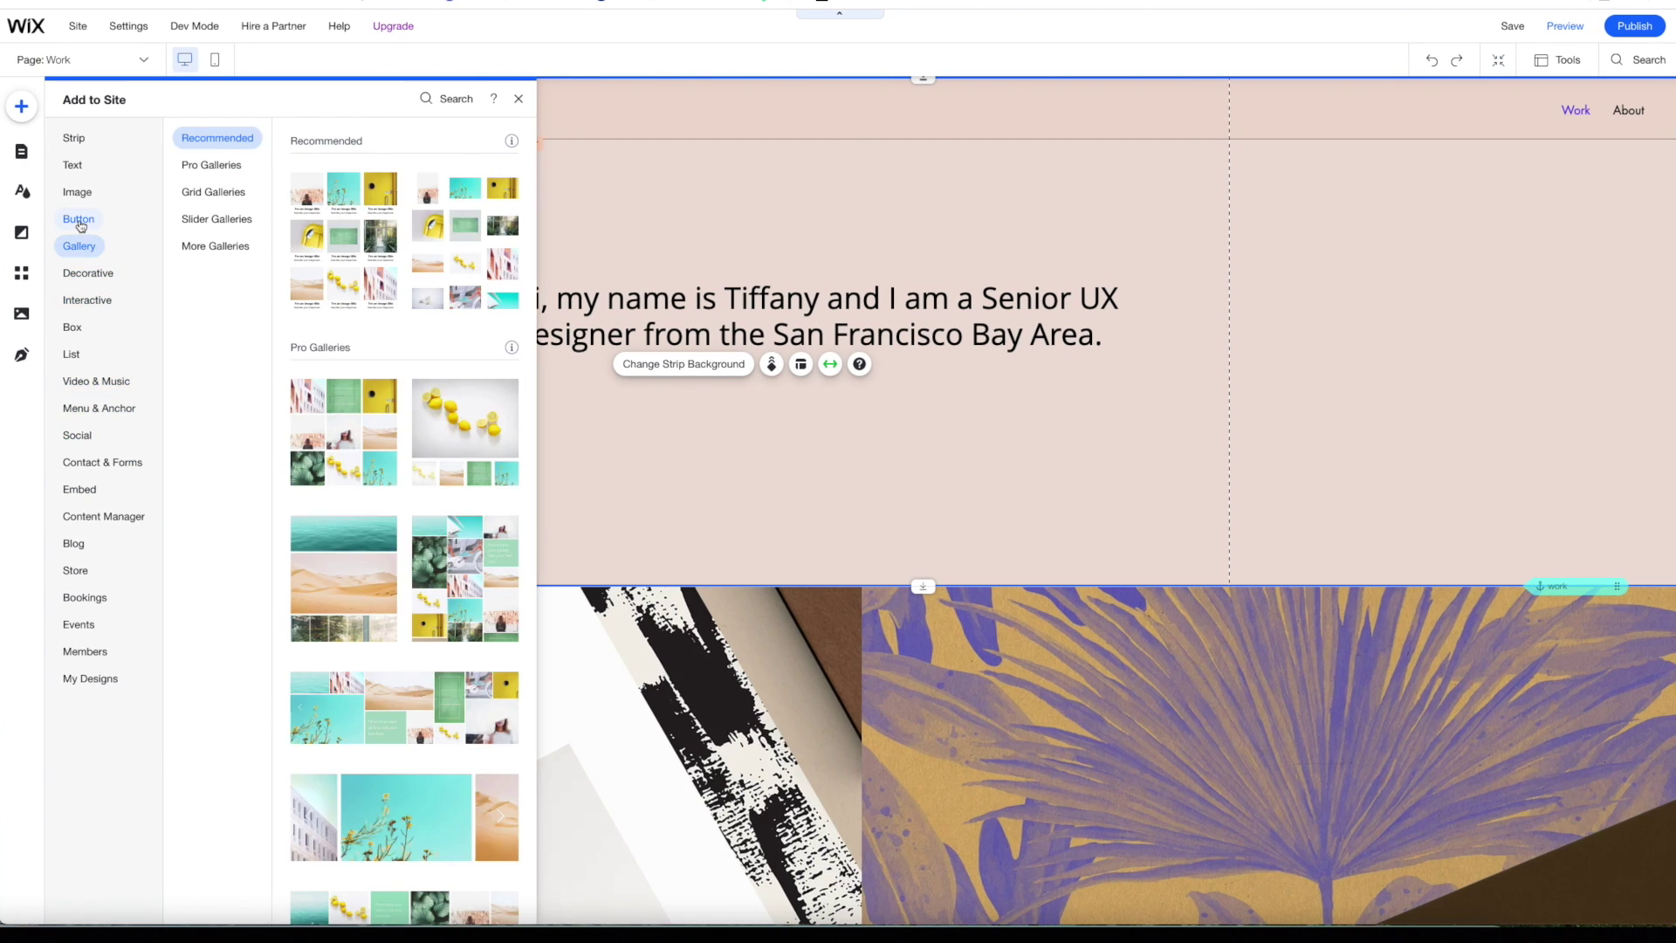
left_click(80, 221)
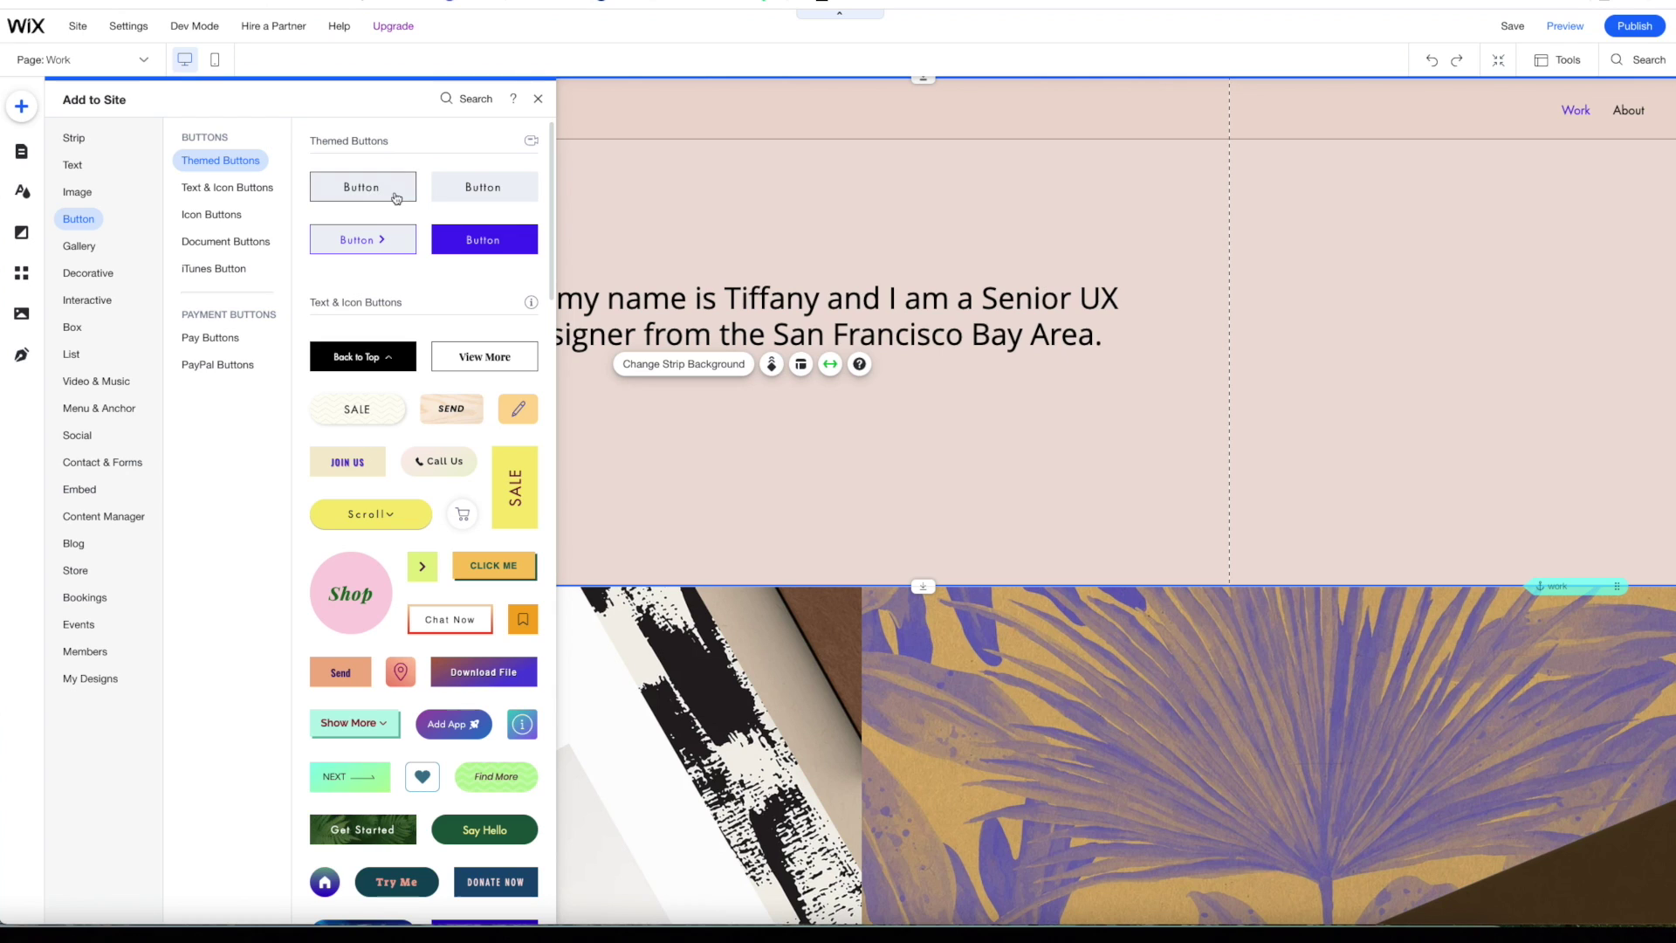
left_click(448, 242)
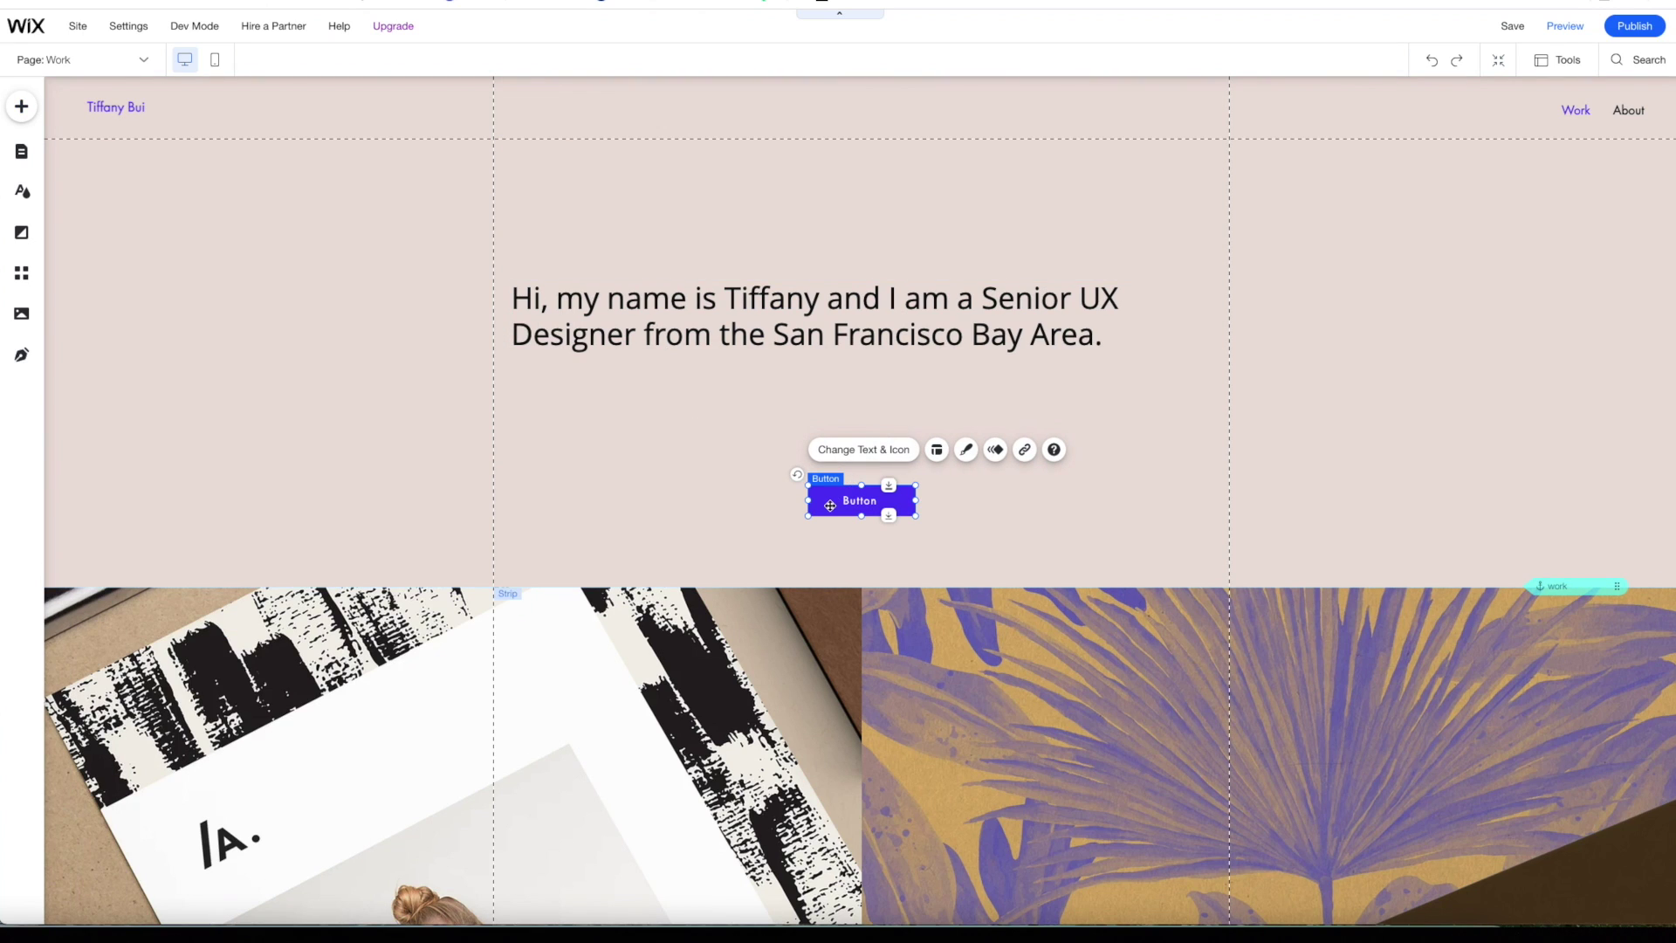
- Move the purple button under the intro heading and relabel it 'View Work'
left_click_drag(833, 502, 537, 390)
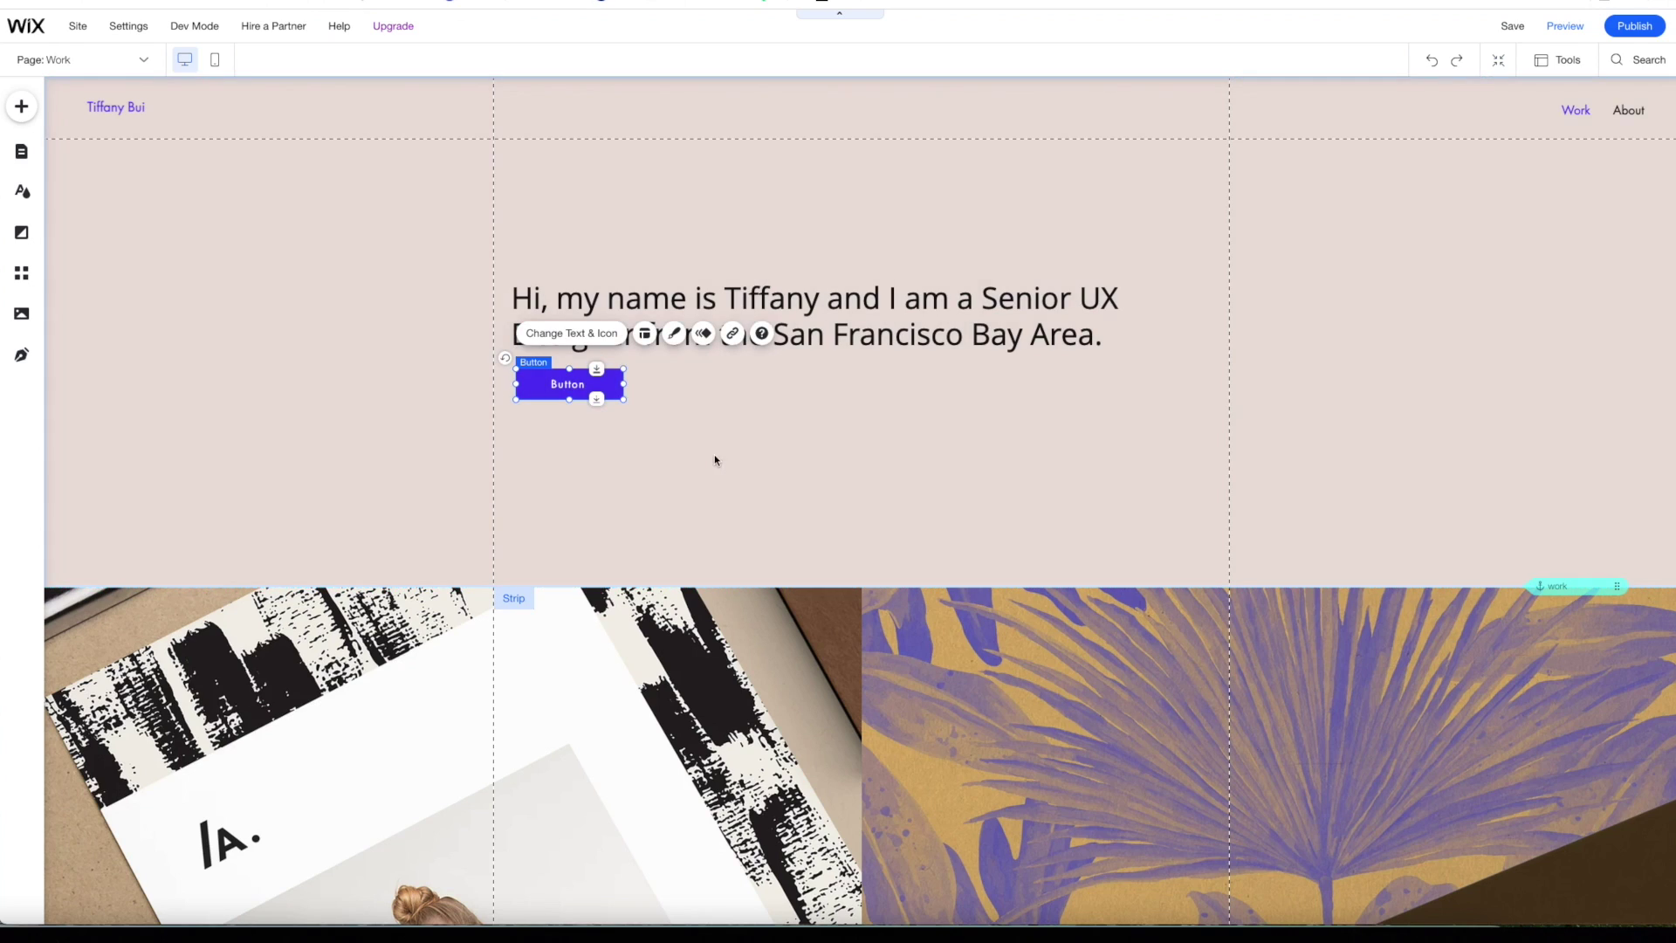
double_click(570, 381)
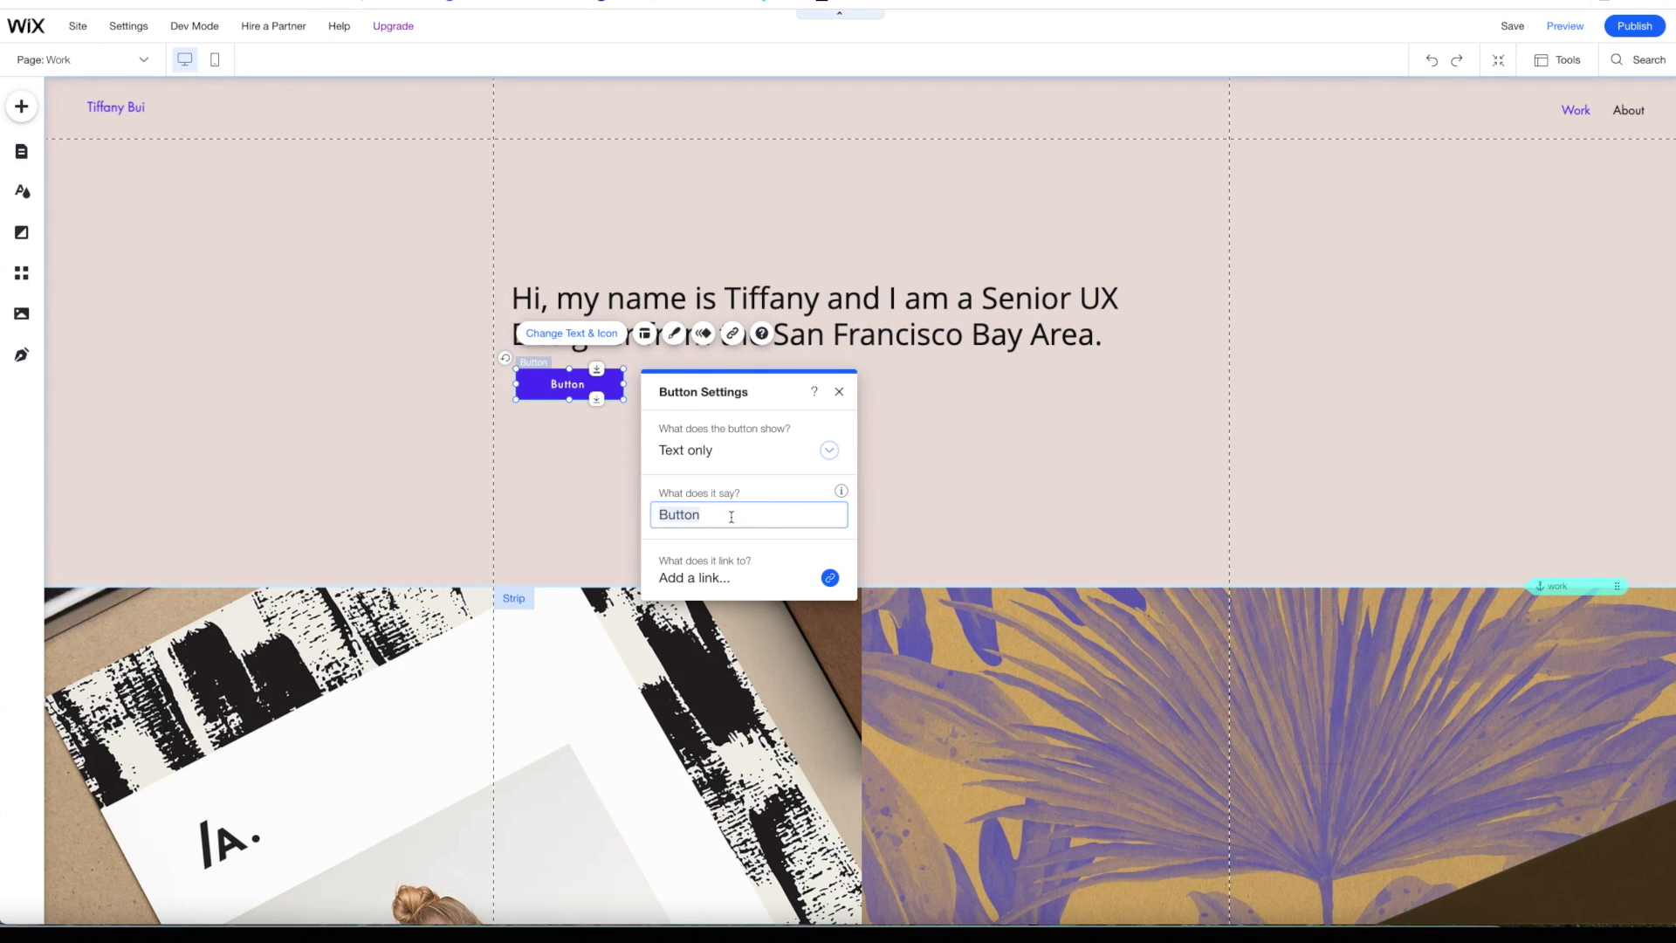
type("View Work")
left_click(611, 507)
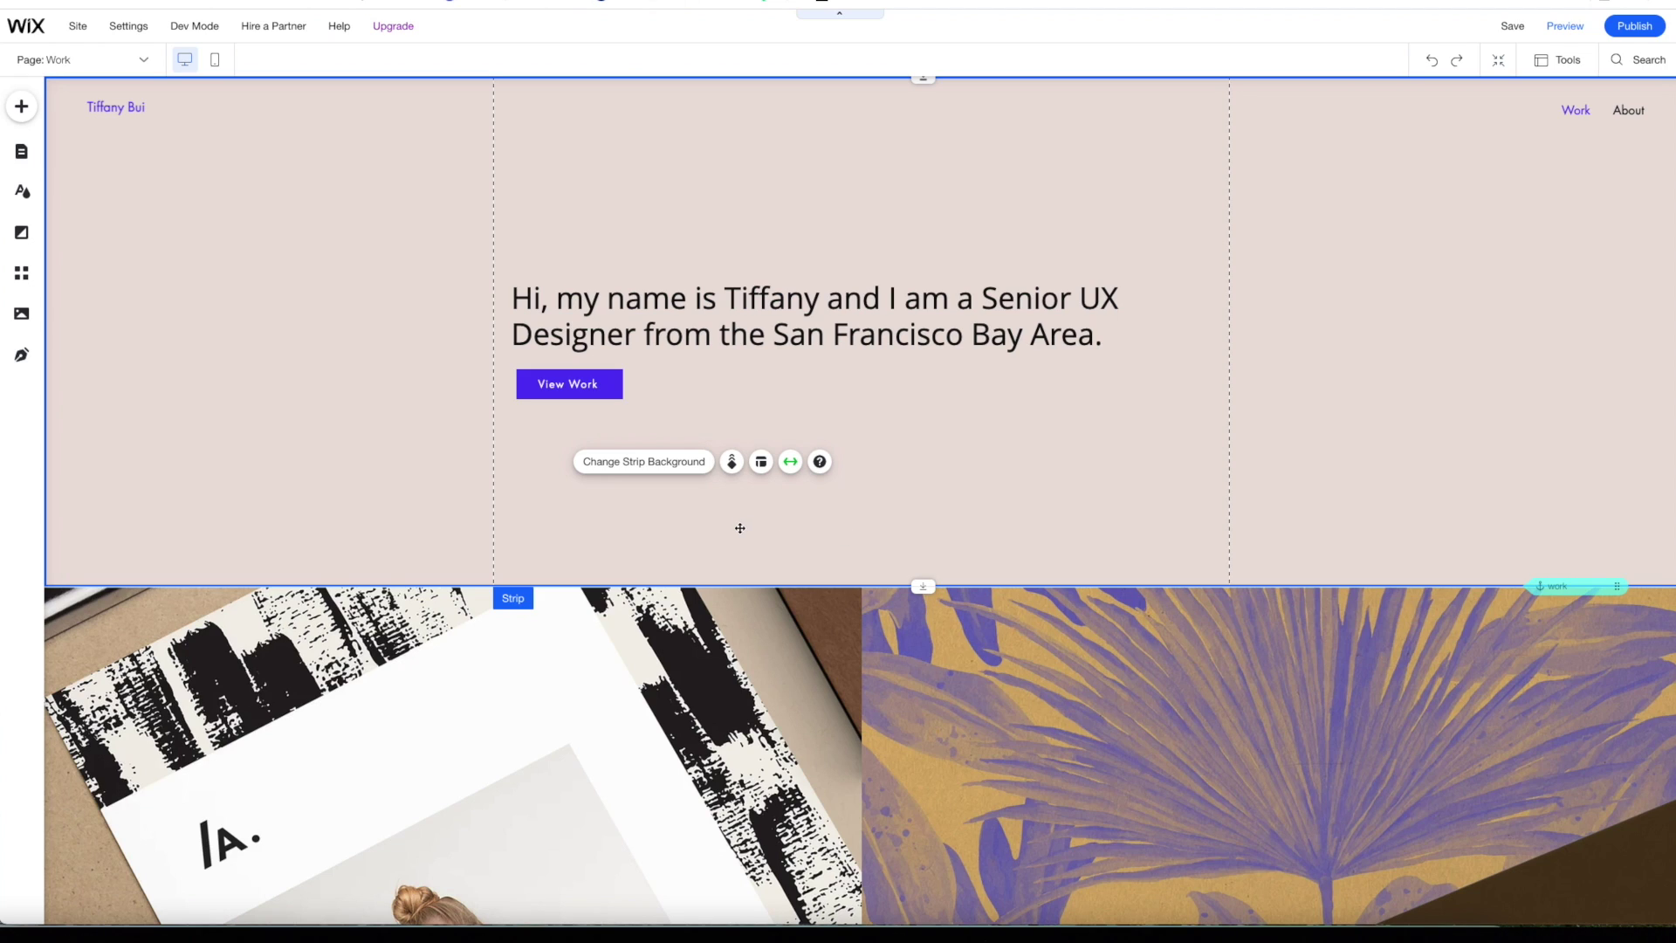
- Open the hero strip's background settings and start browsing images
left_click(648, 464)
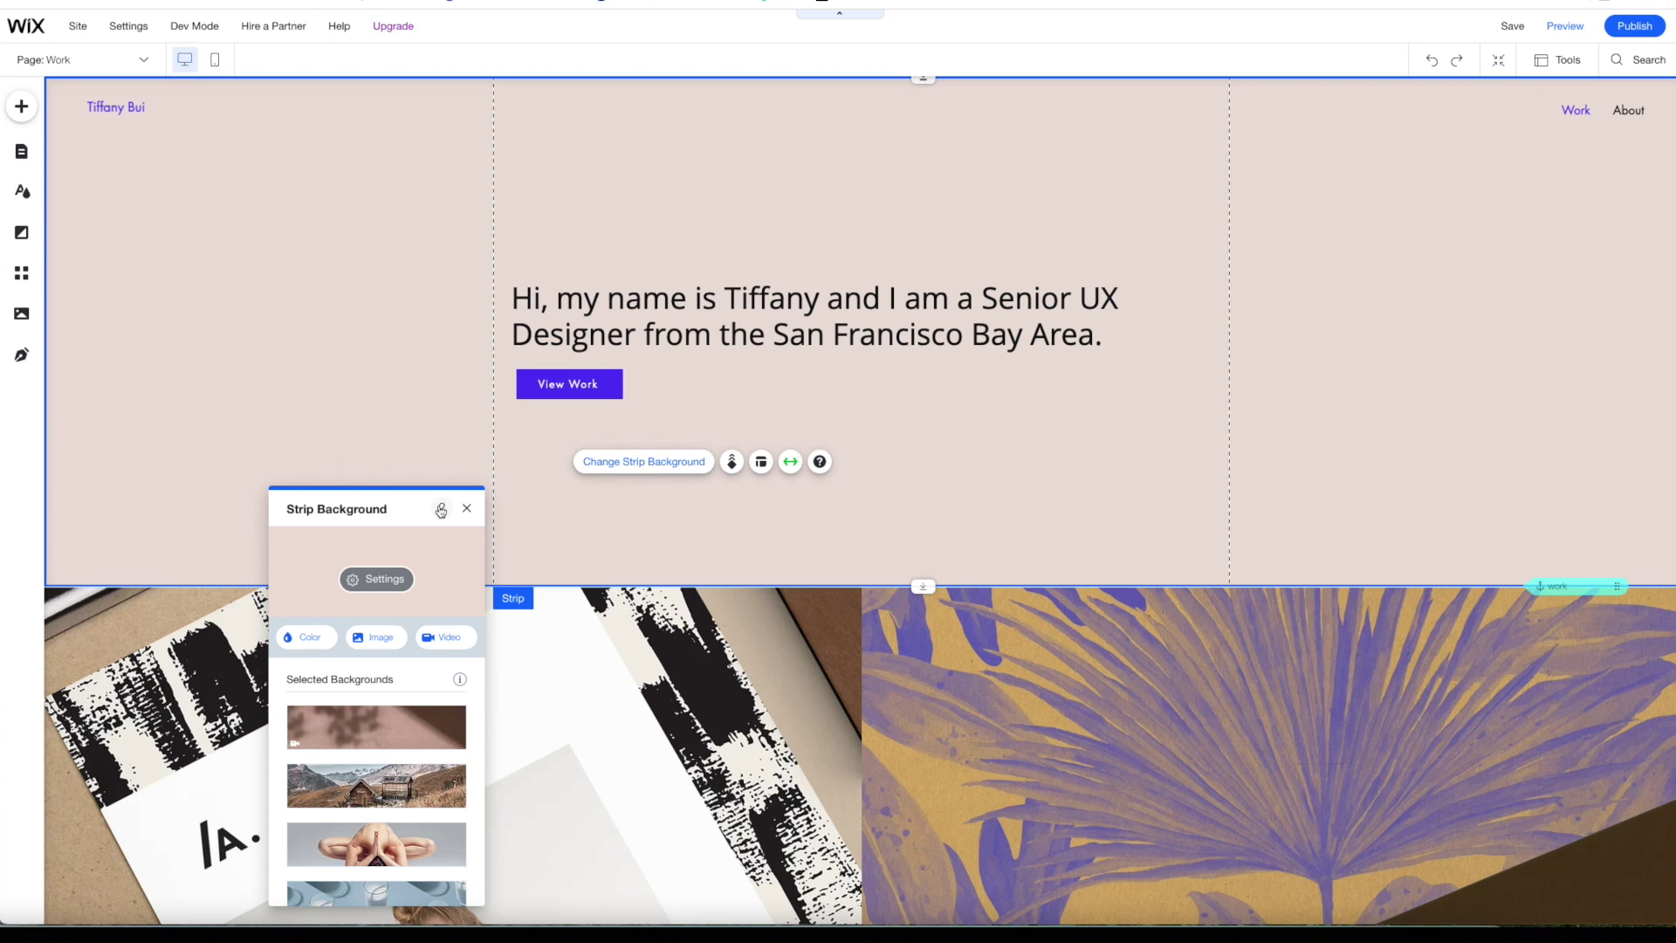
left_click_drag(423, 511, 418, 280)
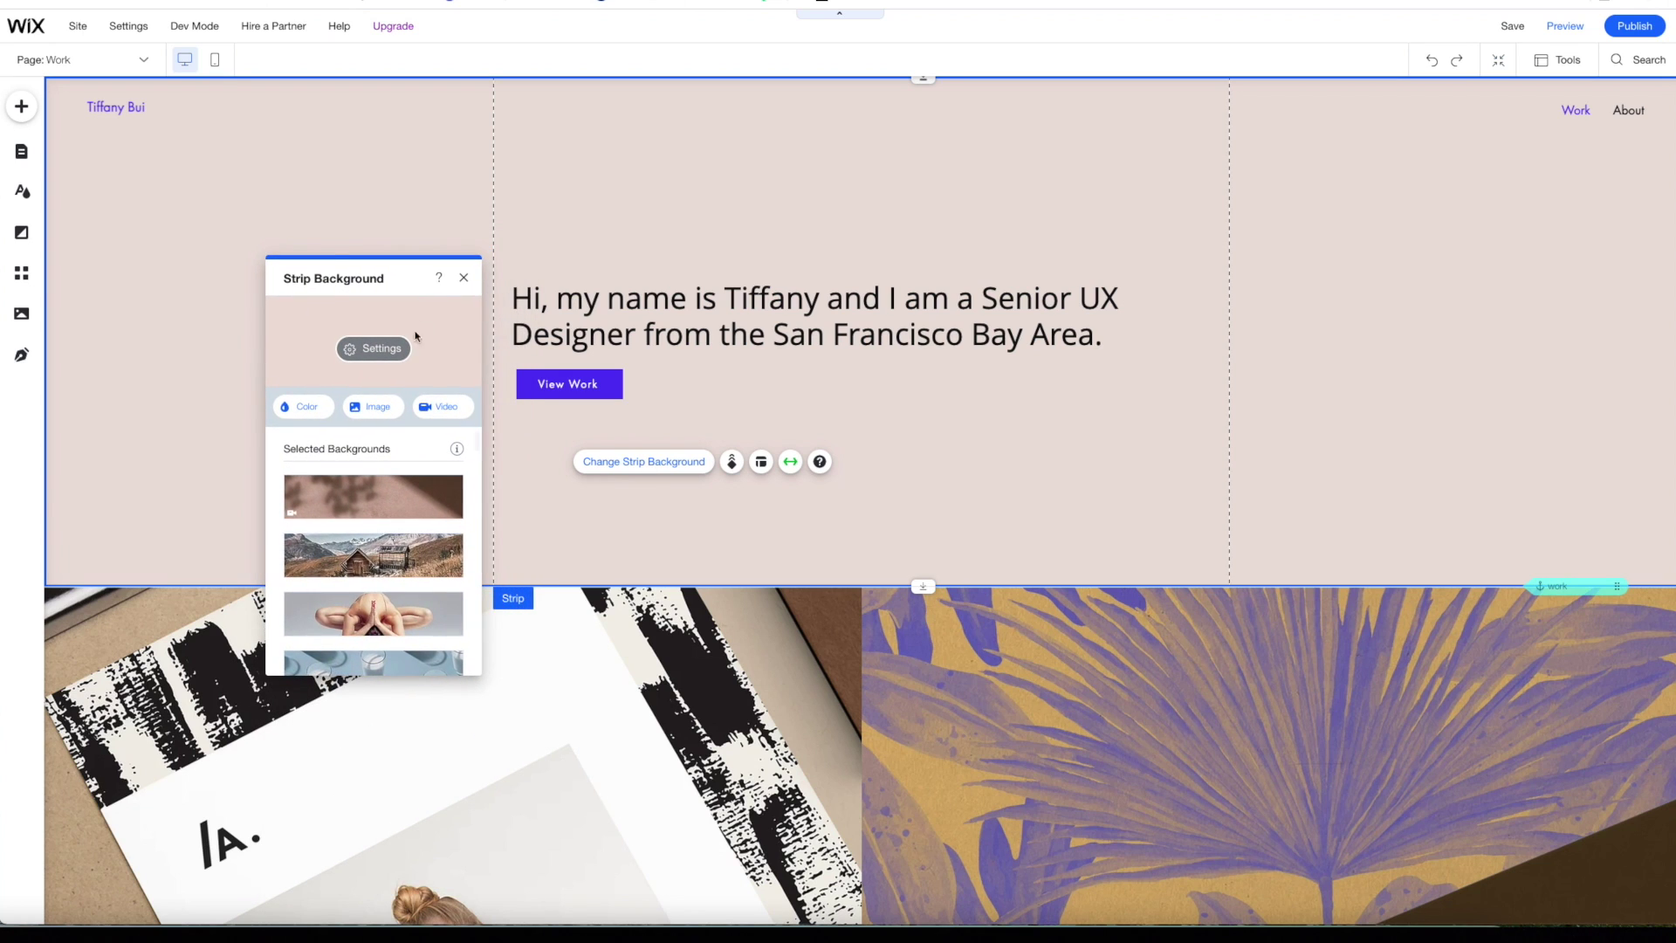
left_click(381, 416)
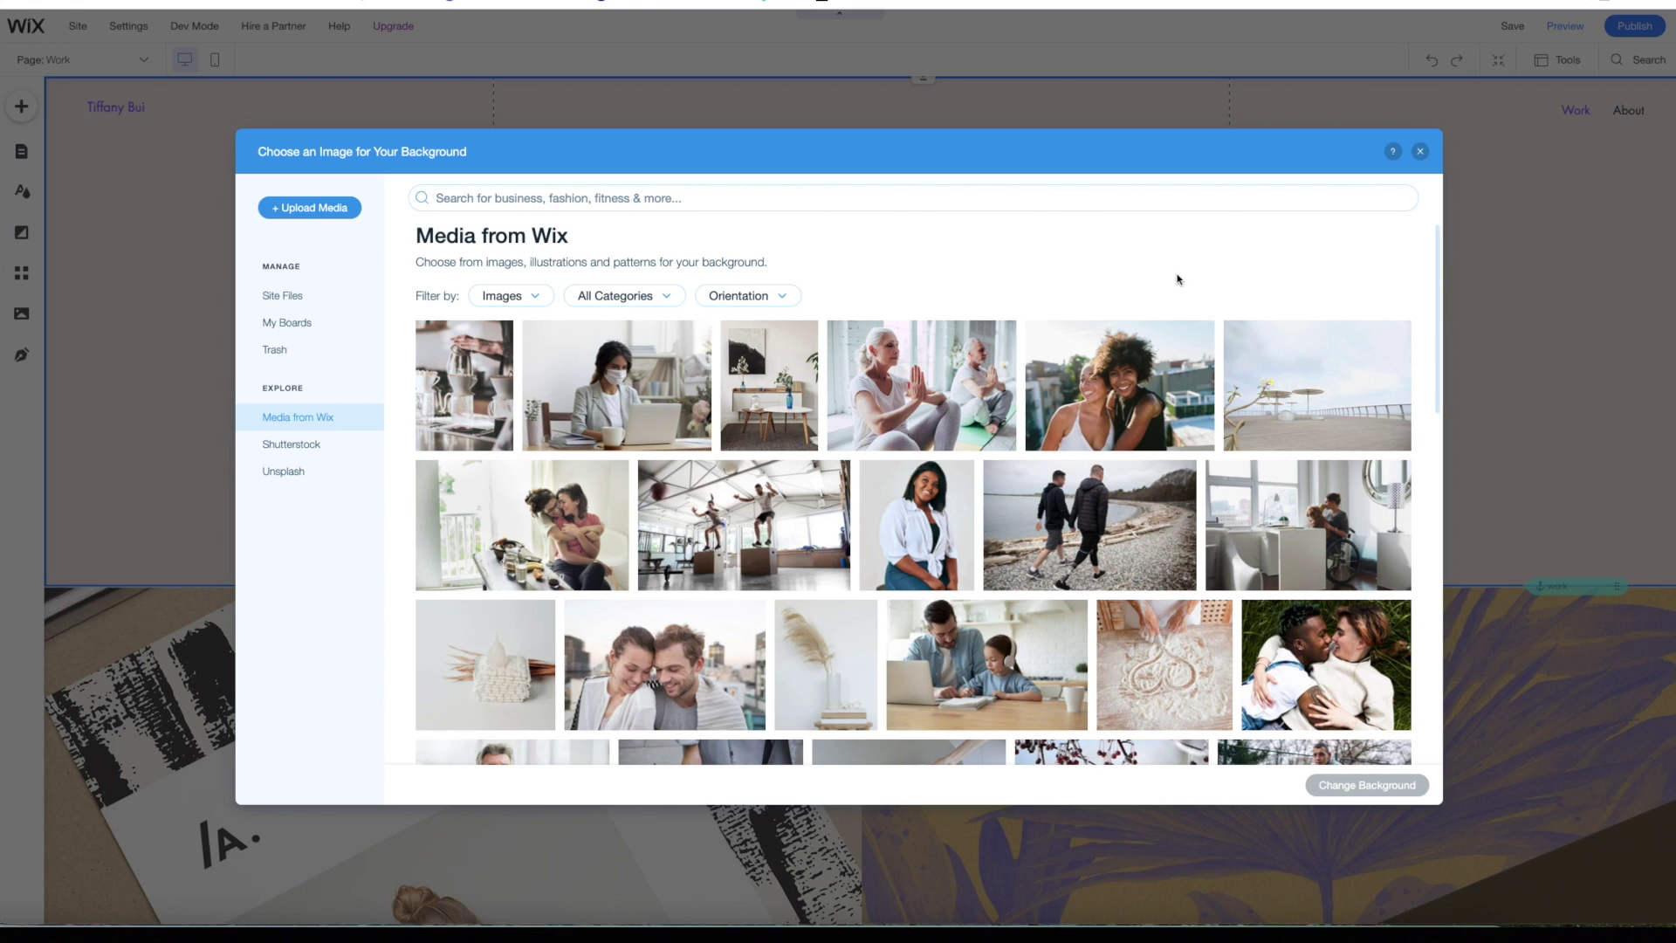
- Switch the image source from Shutterstock to Unsplash and open its categories list
scroll(1177, 280, "down", 7)
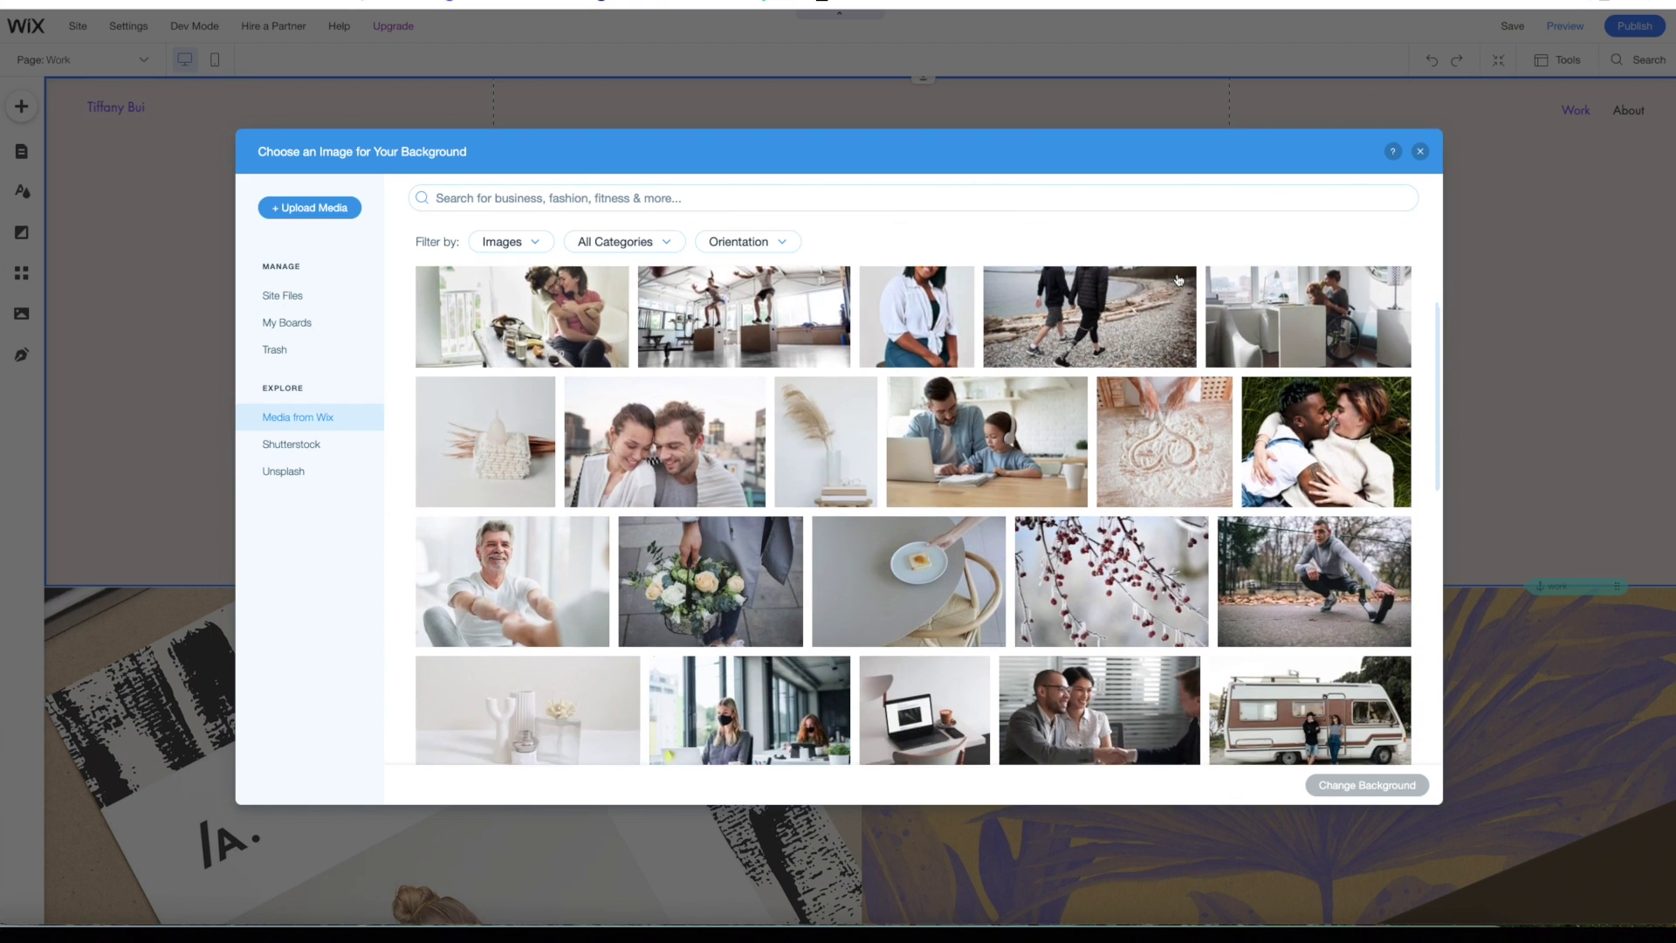
scroll(1178, 280, "down", 6)
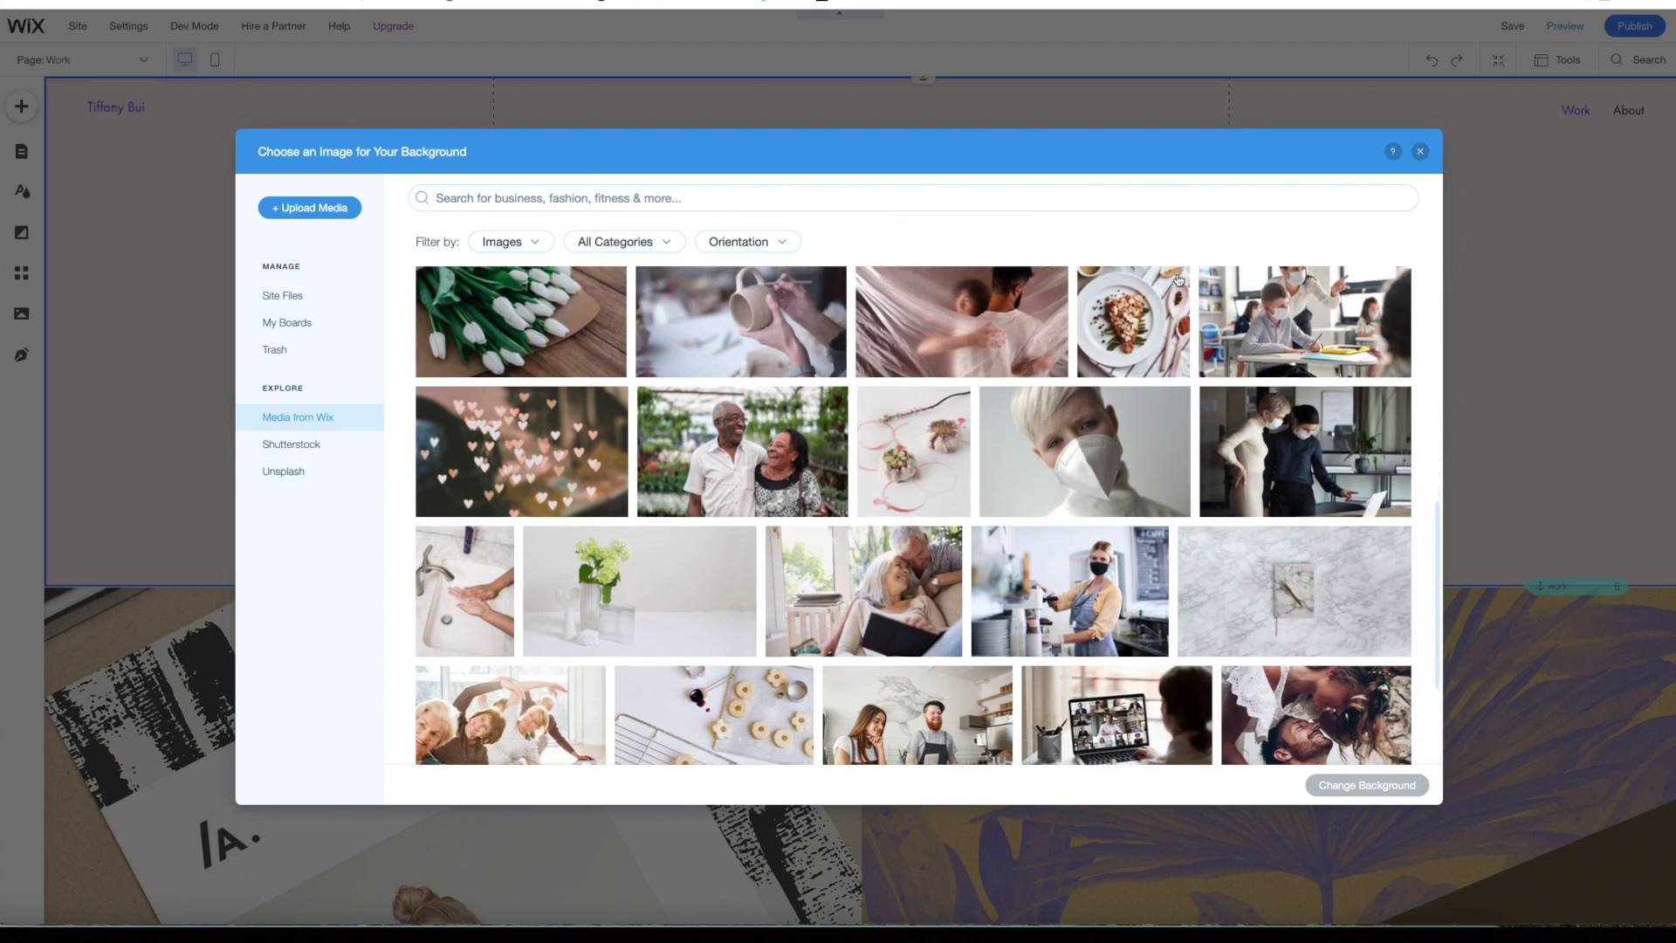
scroll(1178, 279, "down", 4)
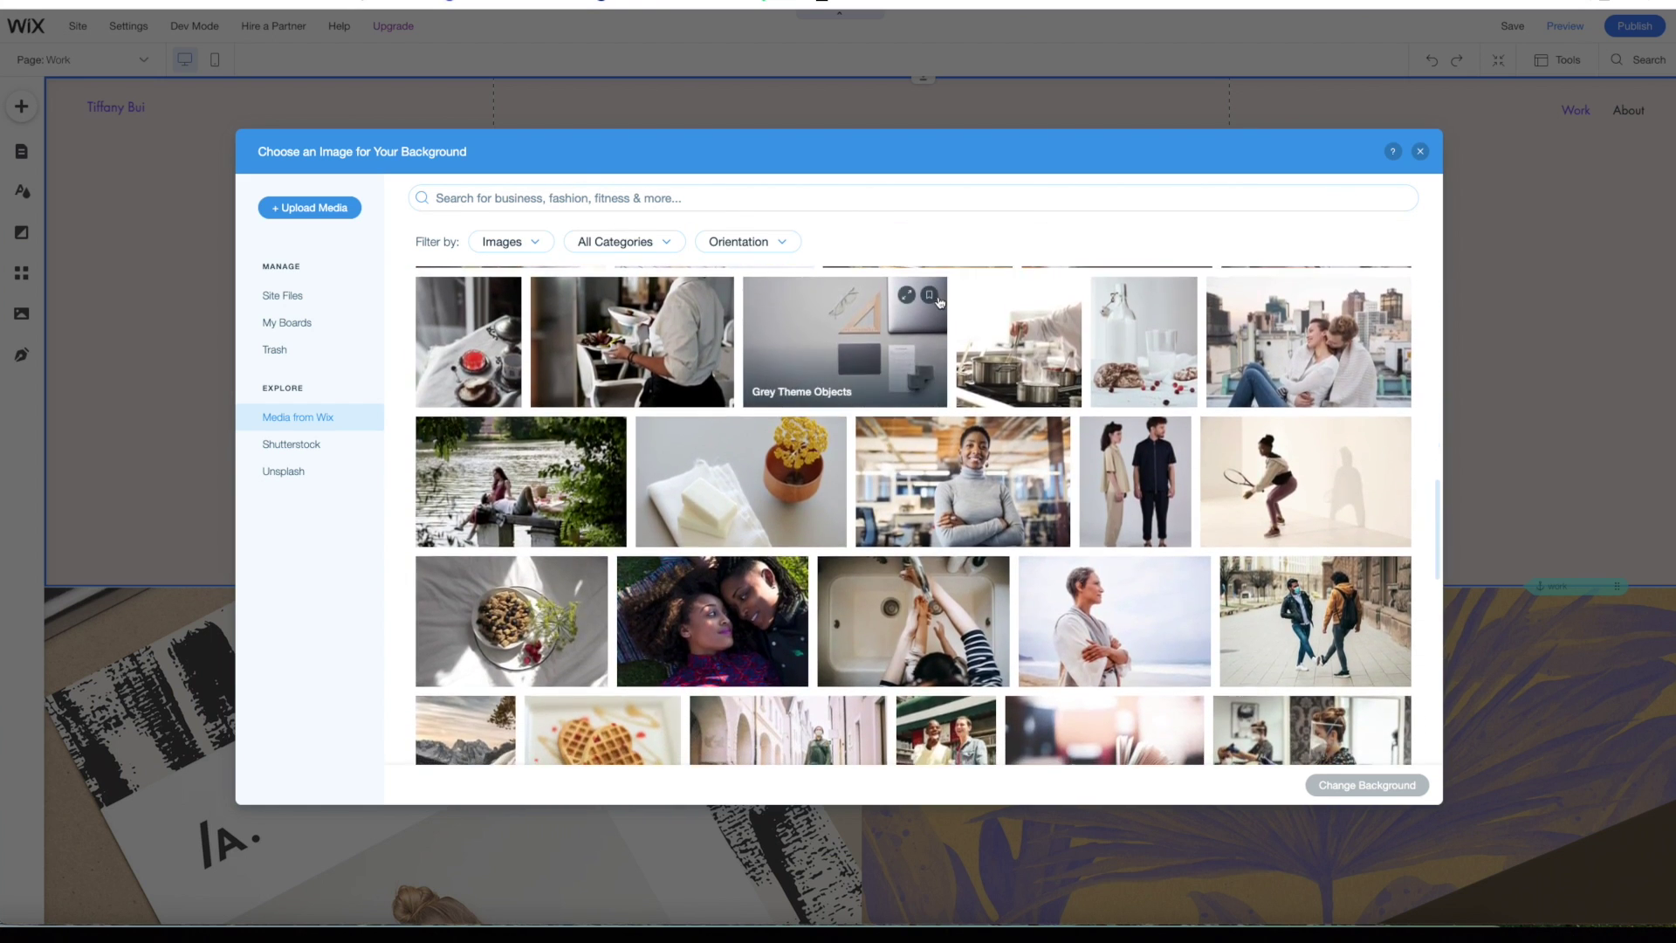
left_click(323, 452)
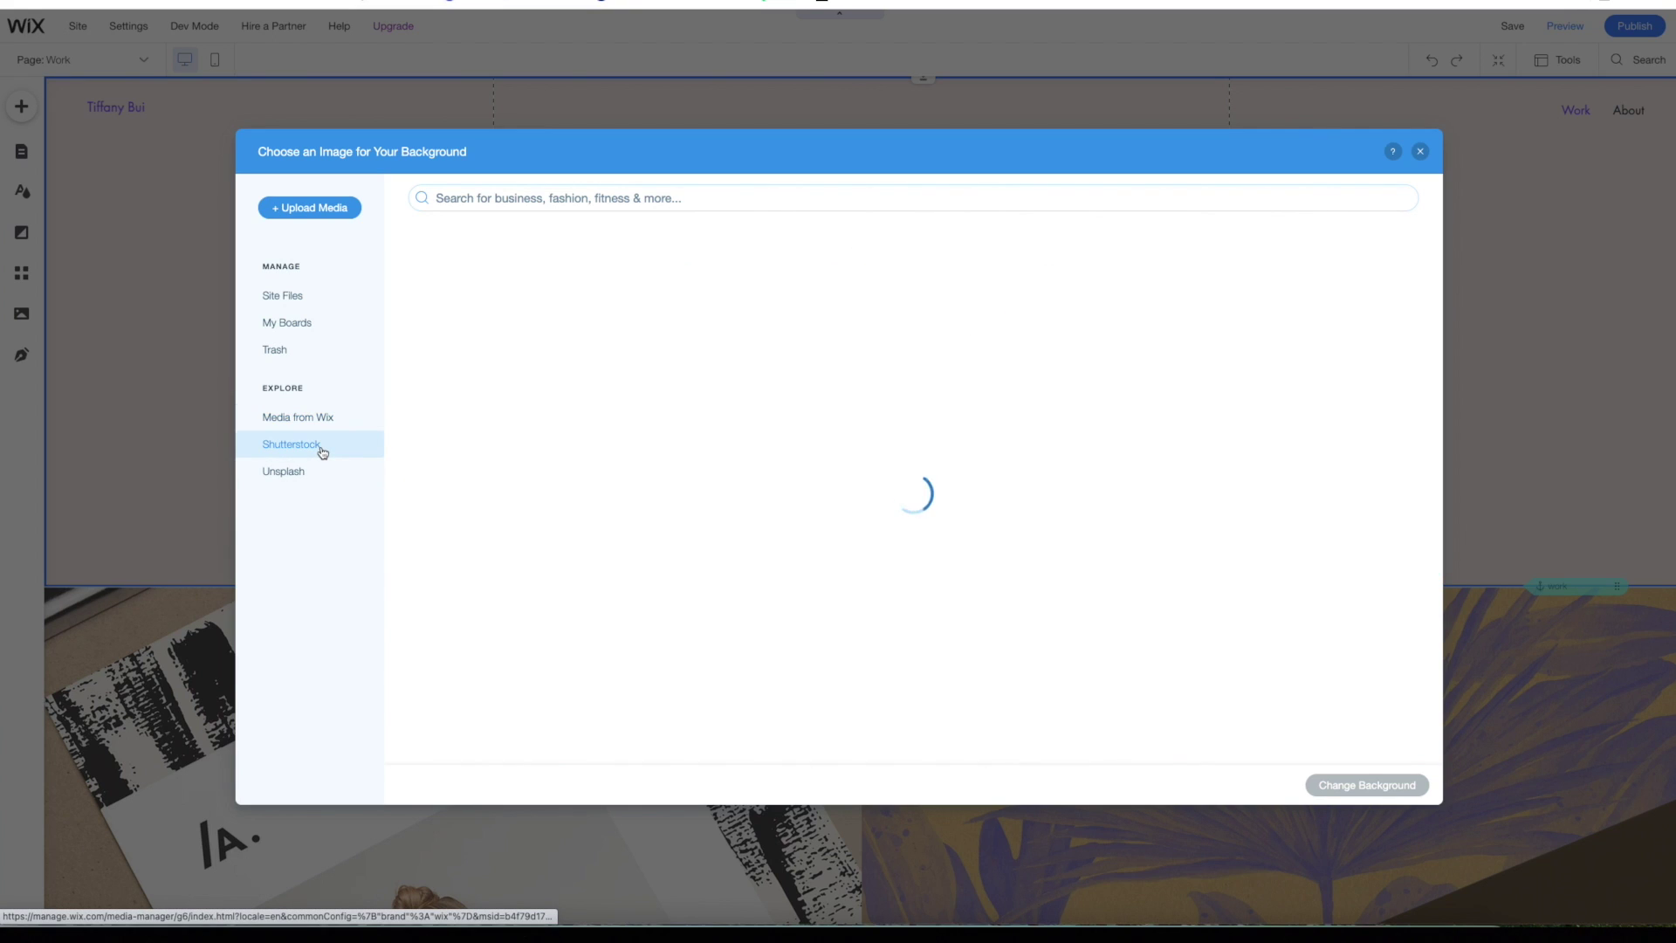
scroll(435, 438, "down", 2)
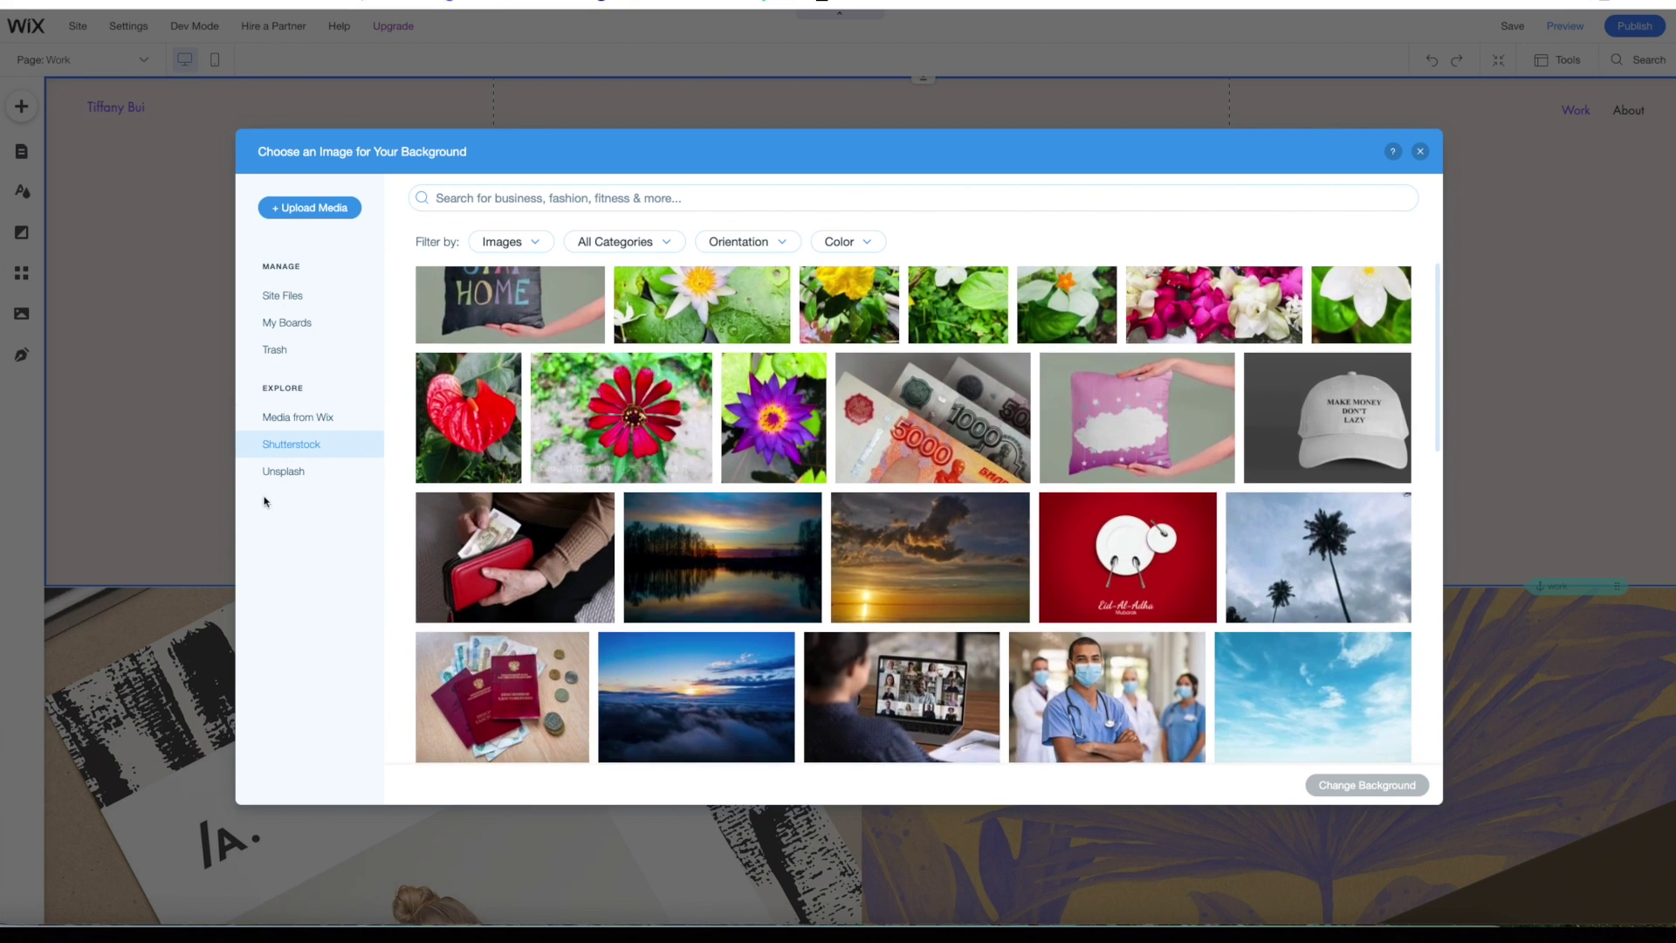
left_click(300, 477)
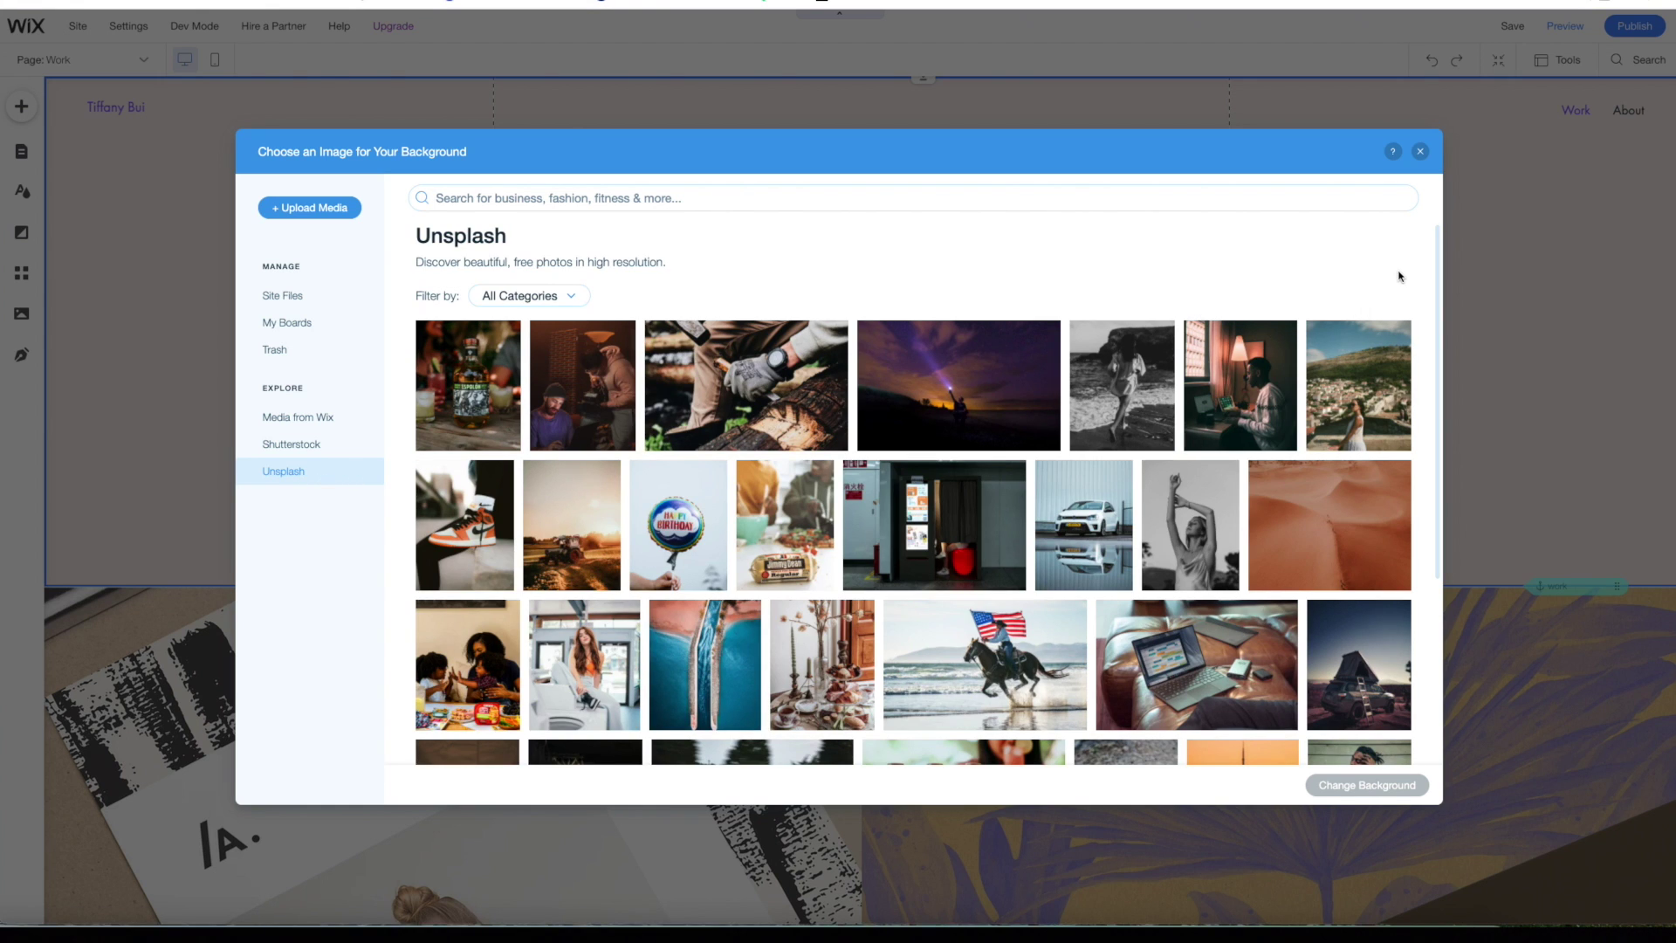
scroll(1399, 276, "down", 2)
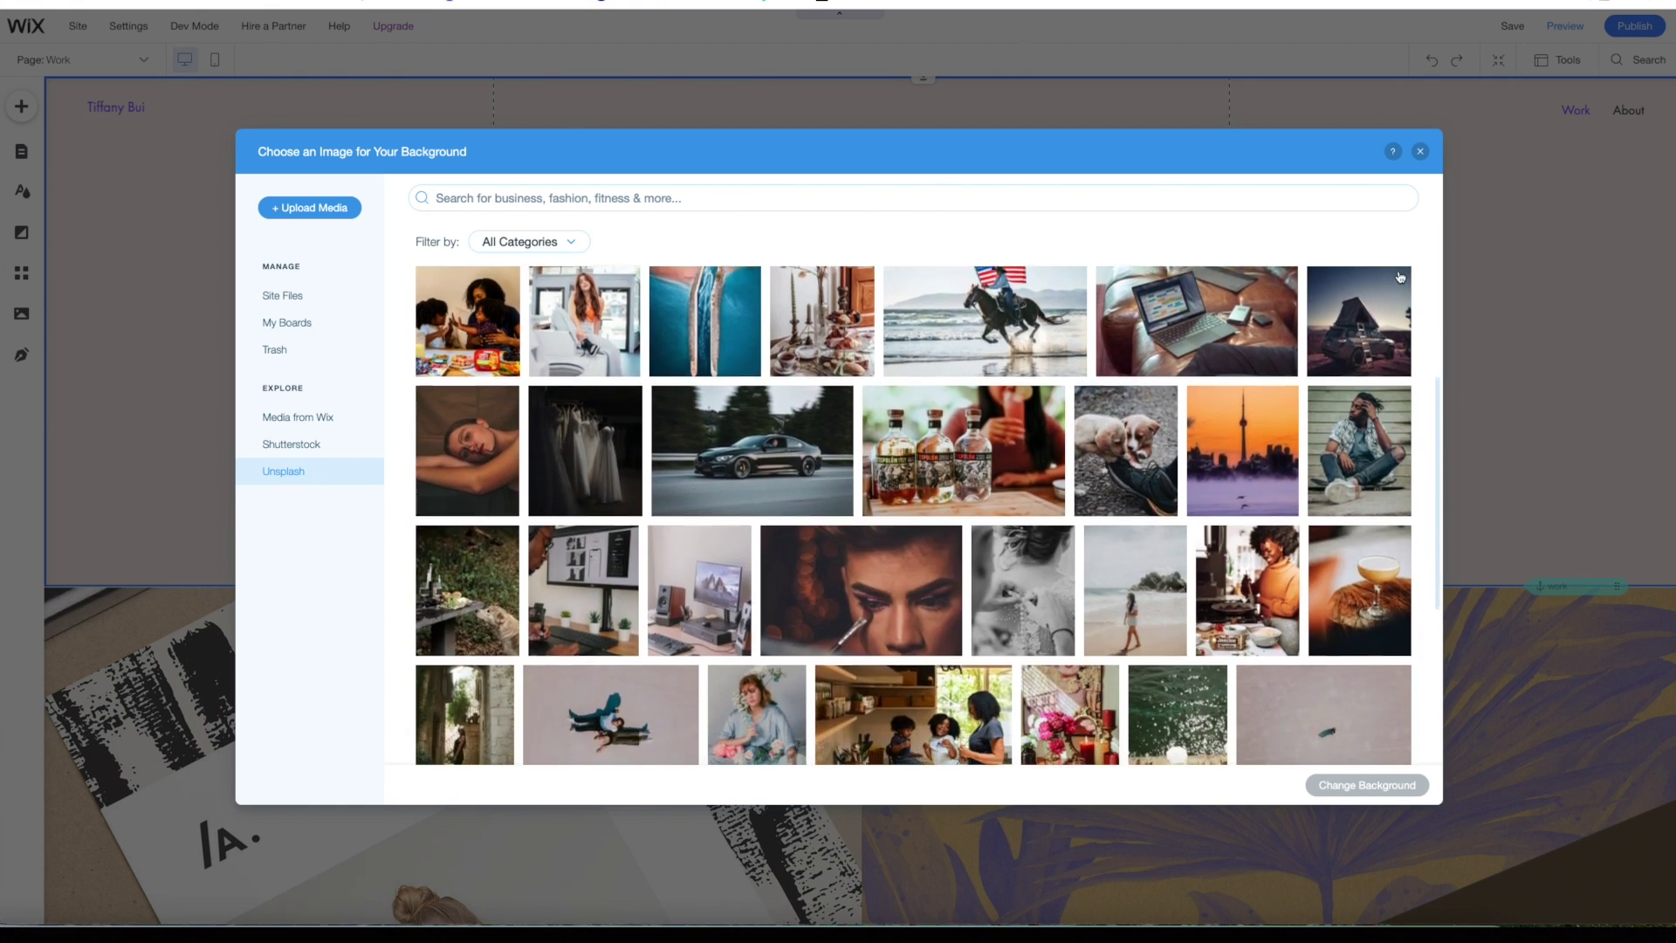
scroll(1400, 277, "down", 2)
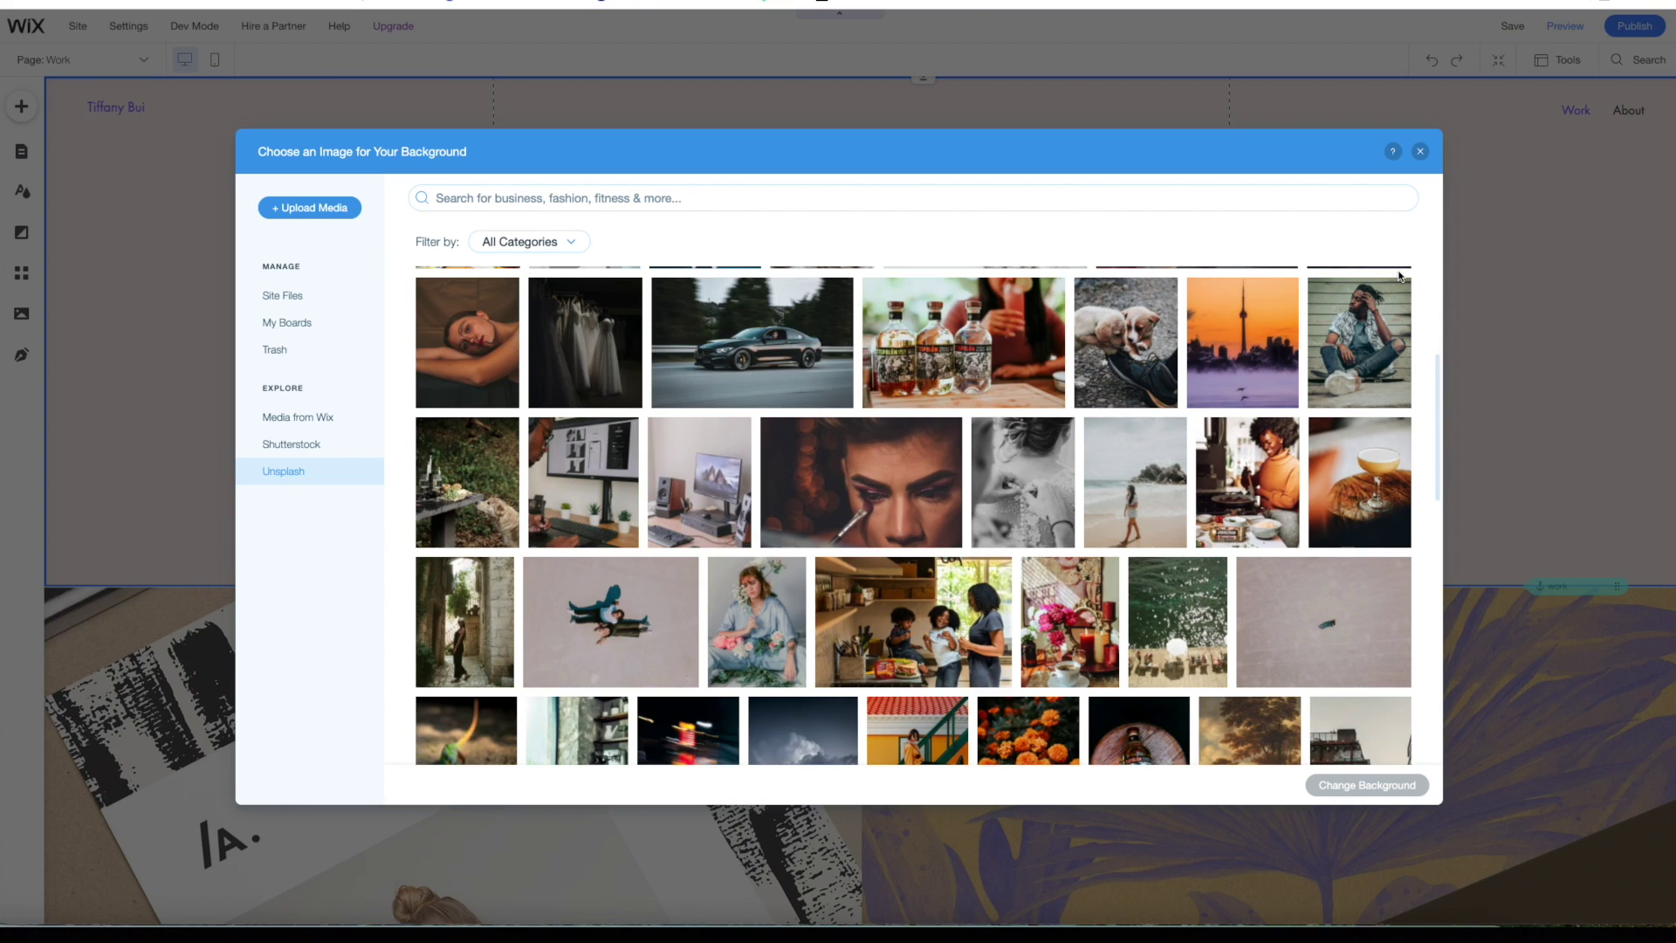
left_click(524, 242)
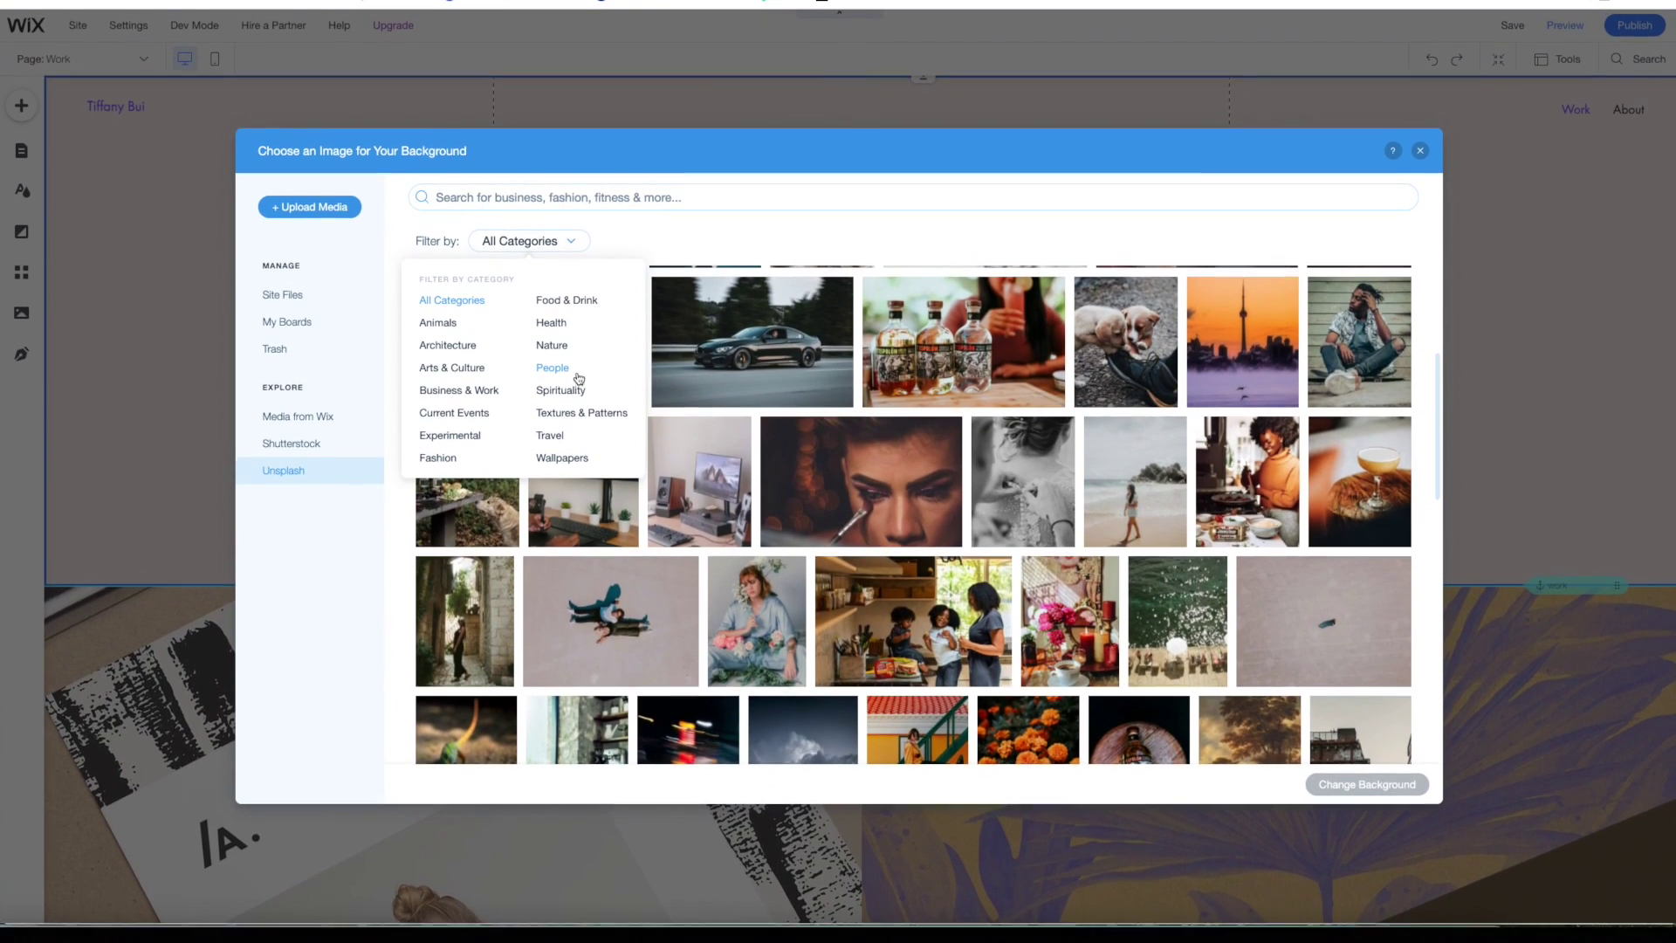
- Search Unsplash for flat lay and set the white keyboard desk photo as the strip background
left_click(627, 200)
left_click(628, 202)
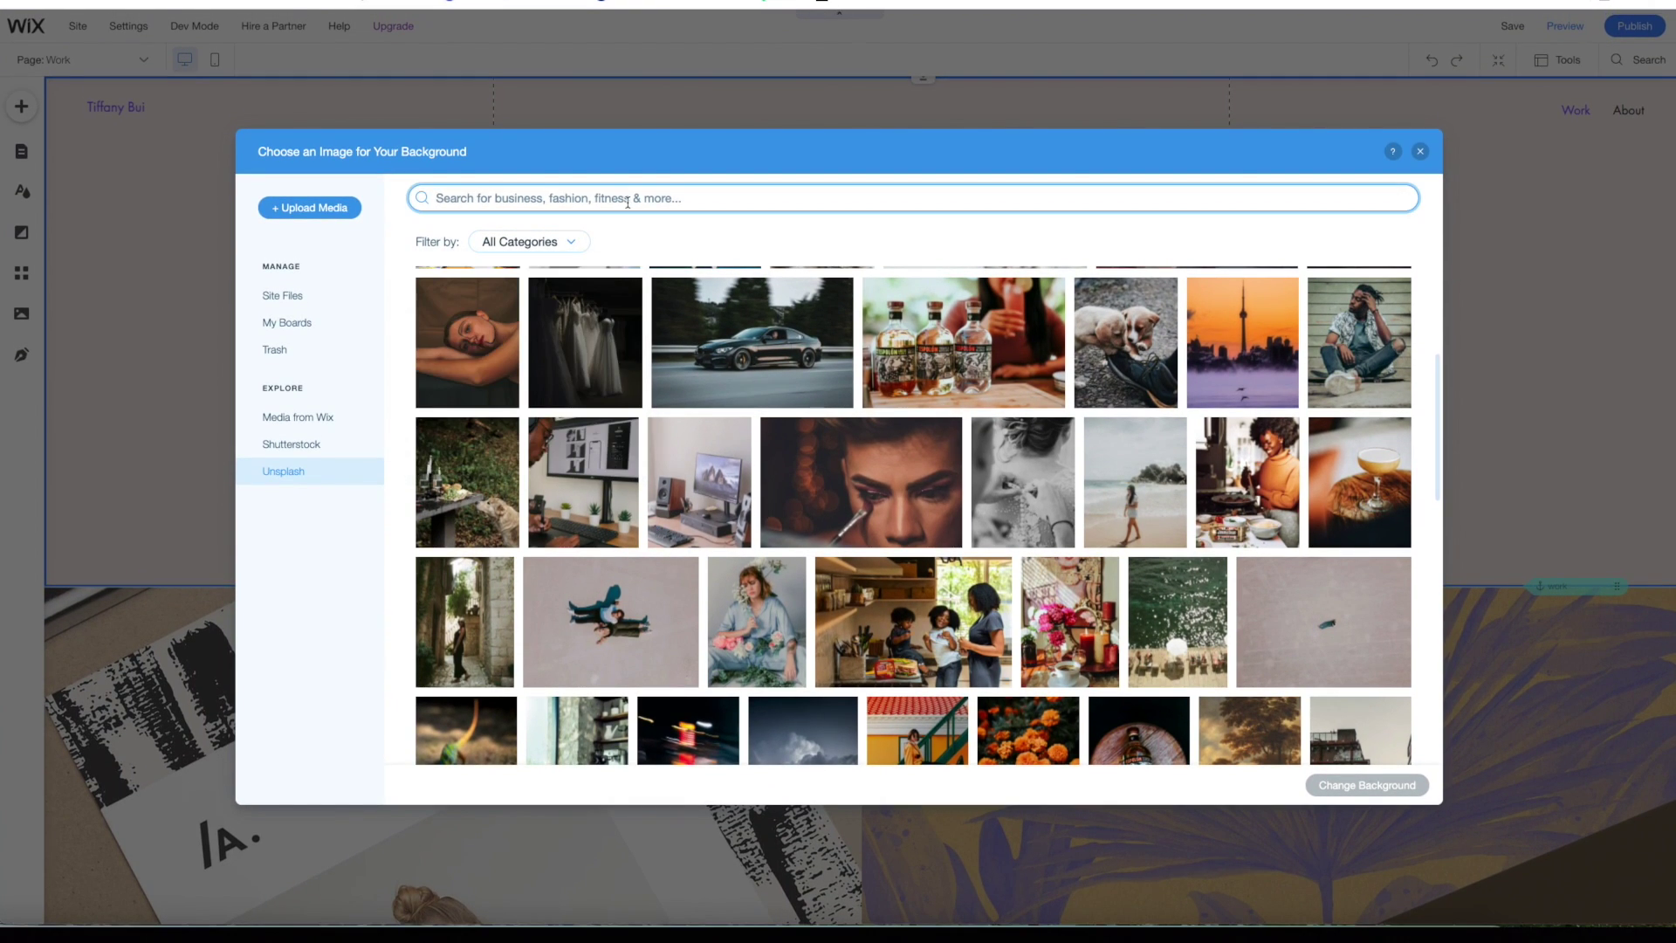
type("flat lay")
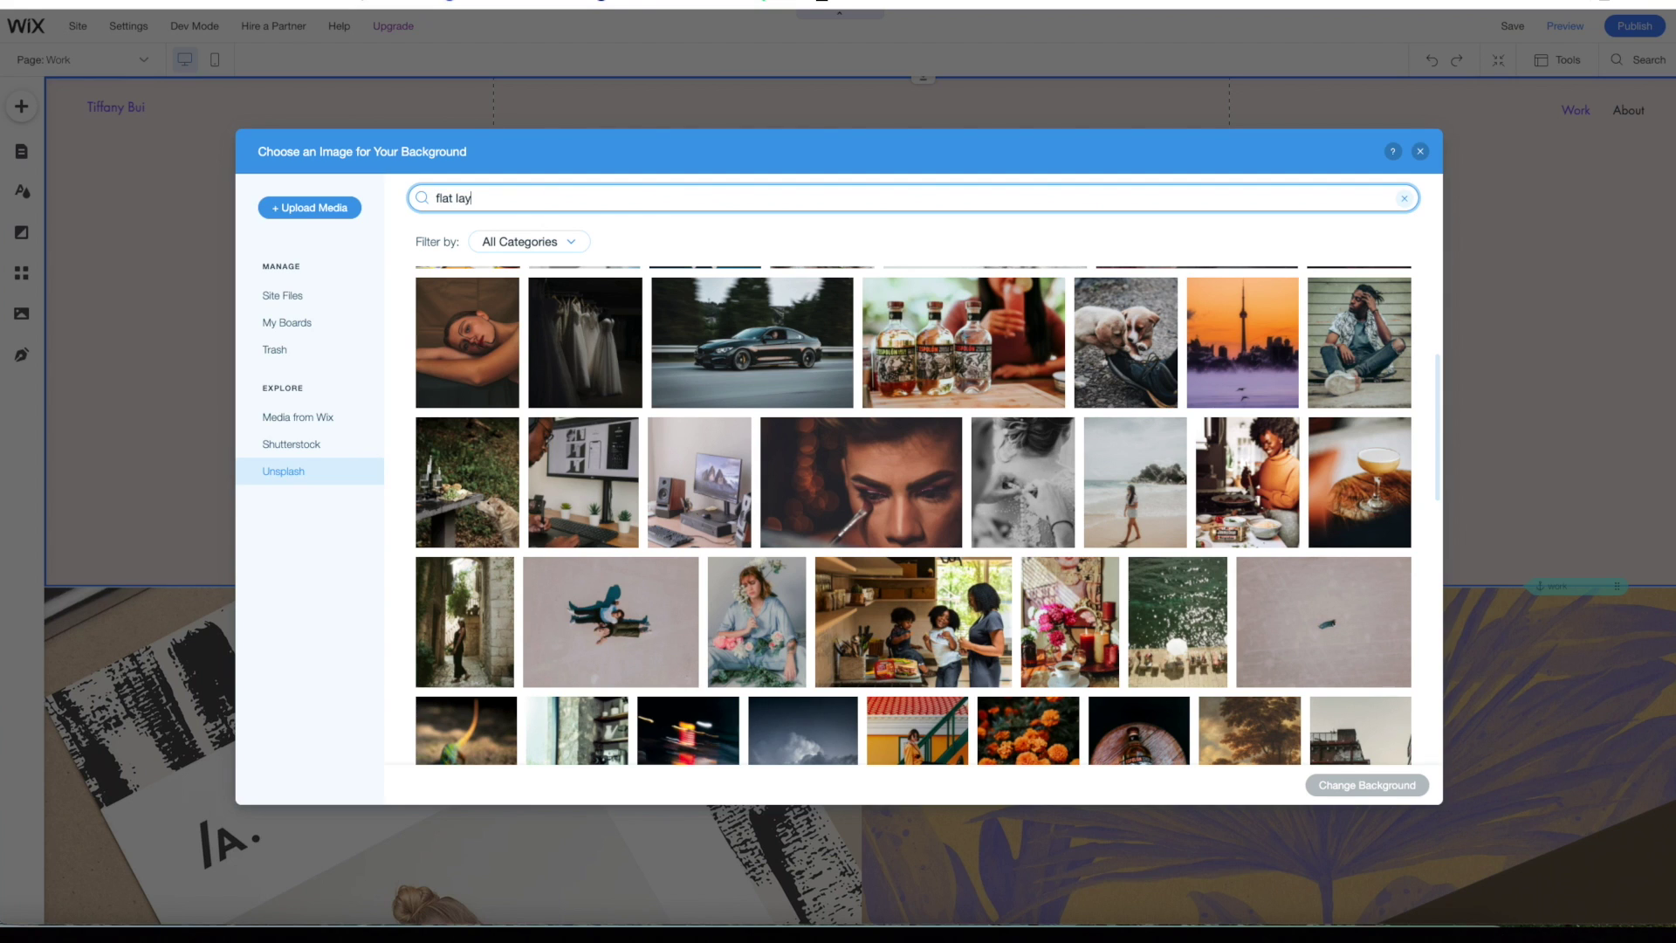
key("Return")
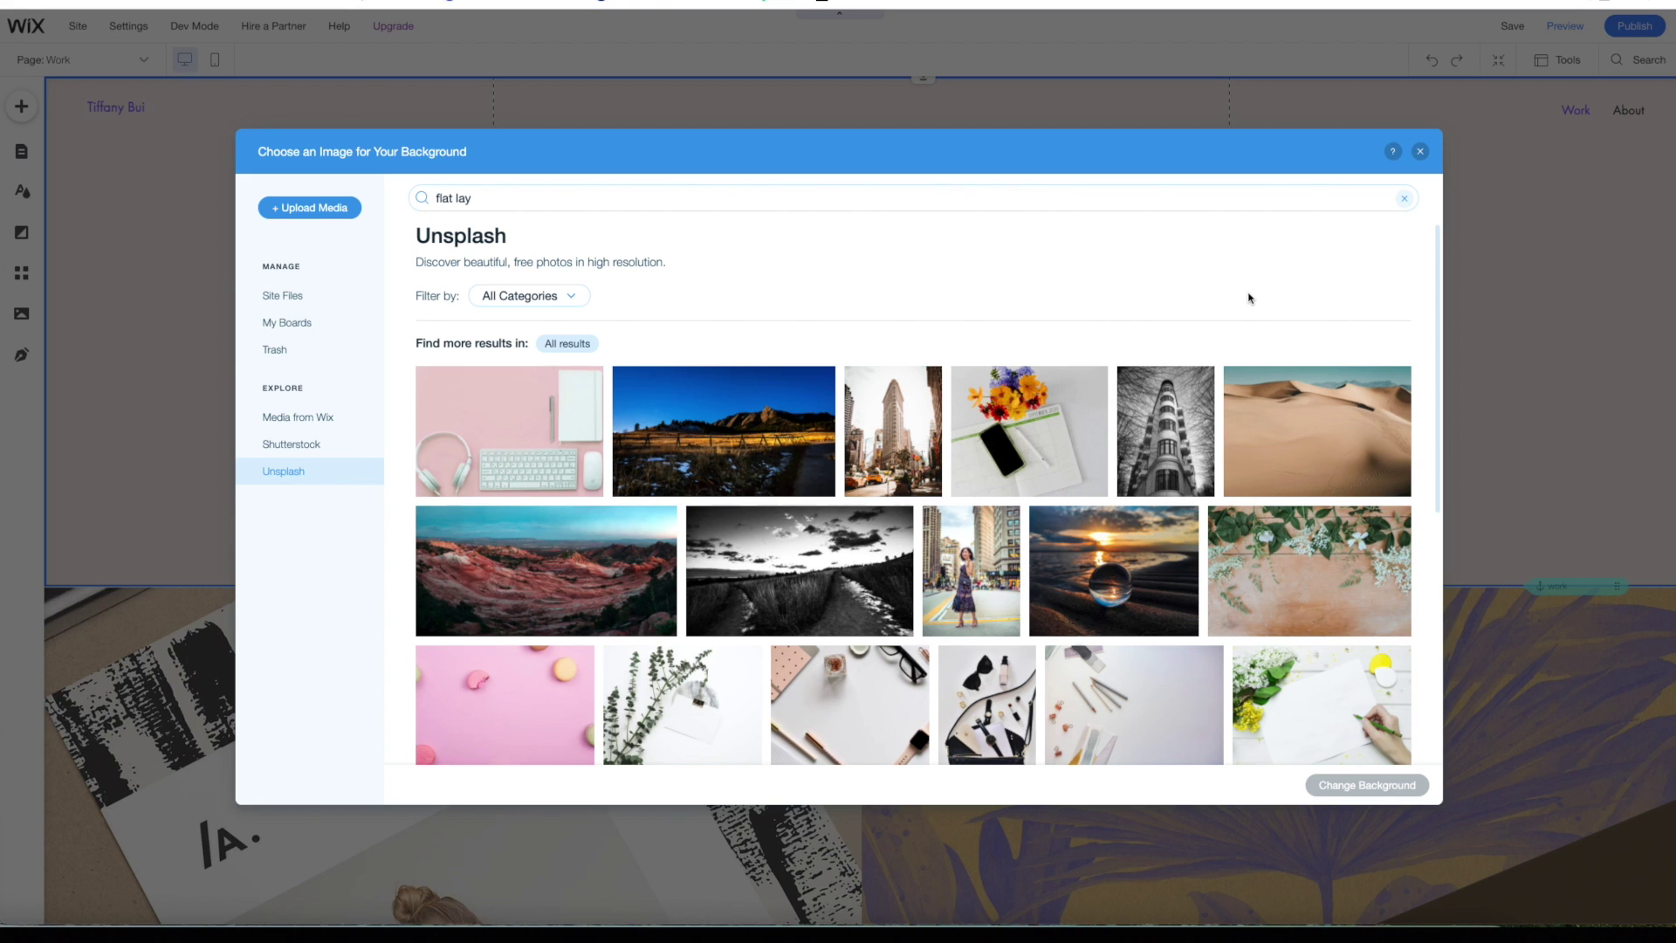
scroll(1249, 331, "down", 5)
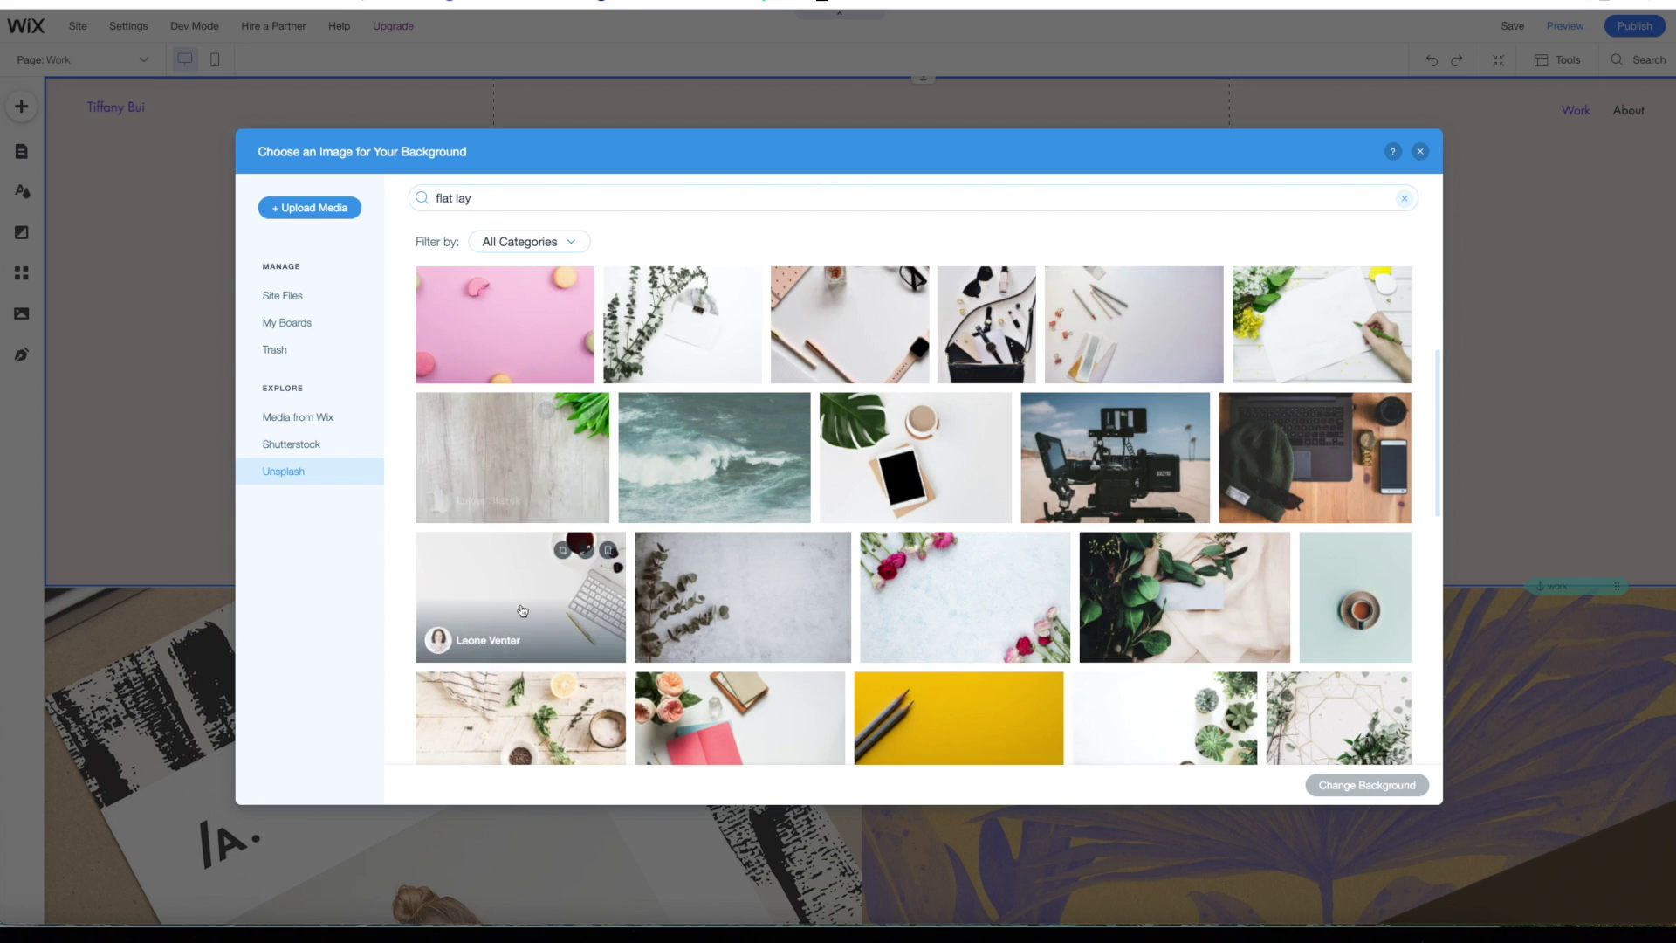
scroll(515, 603, "down", 1)
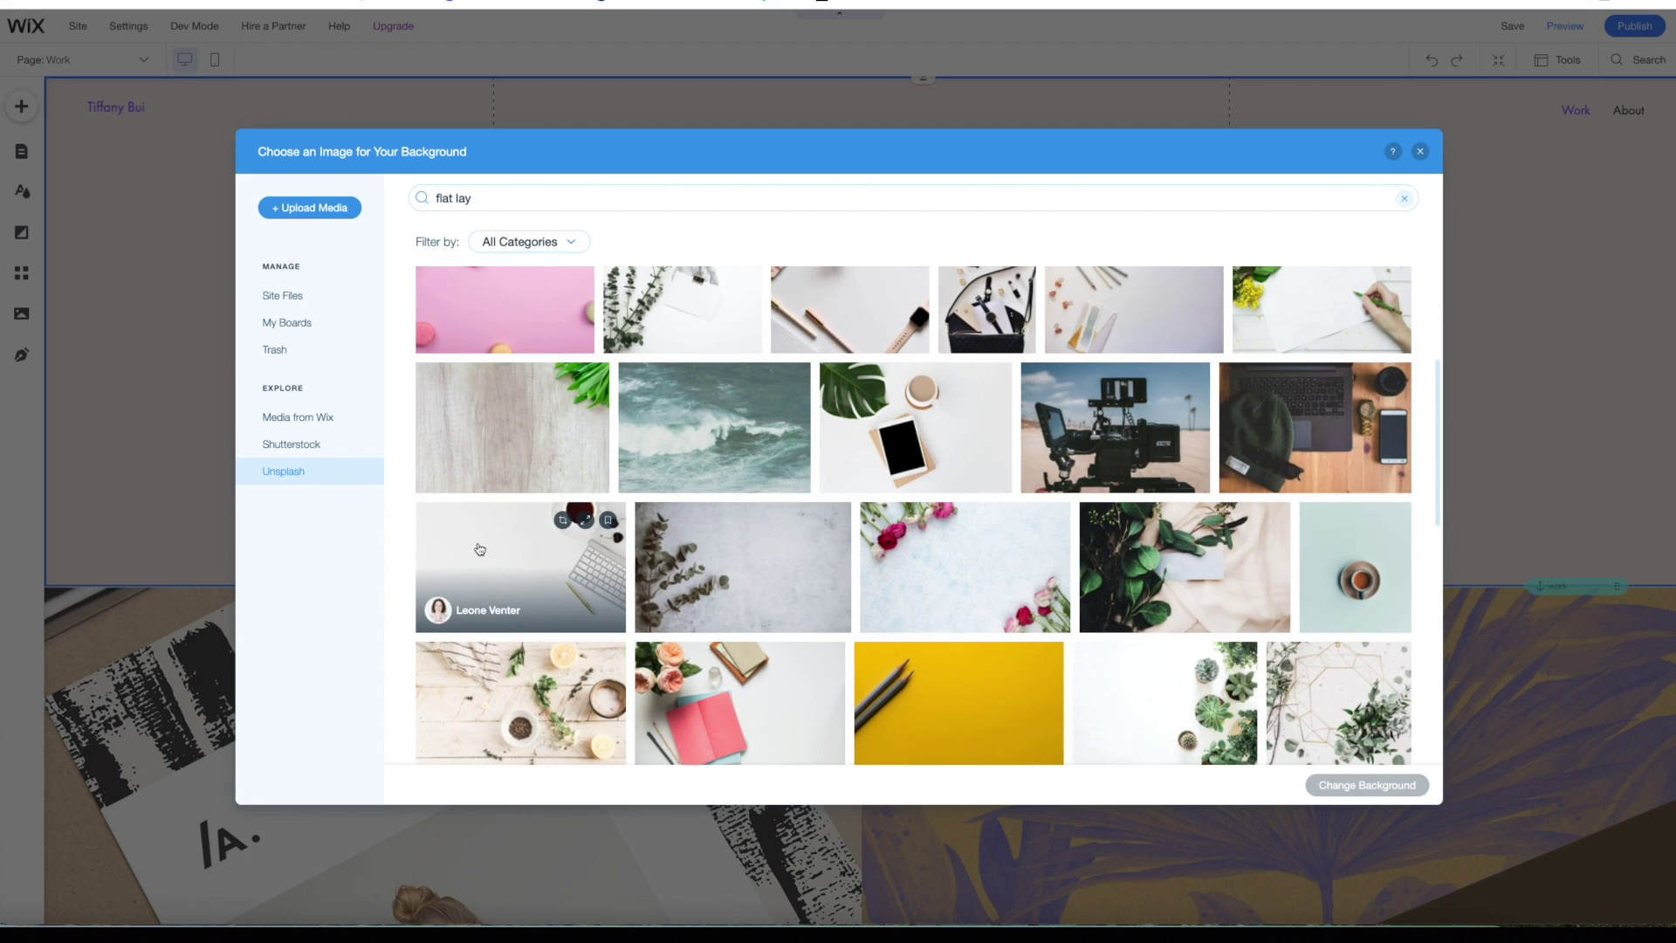
left_click(479, 548)
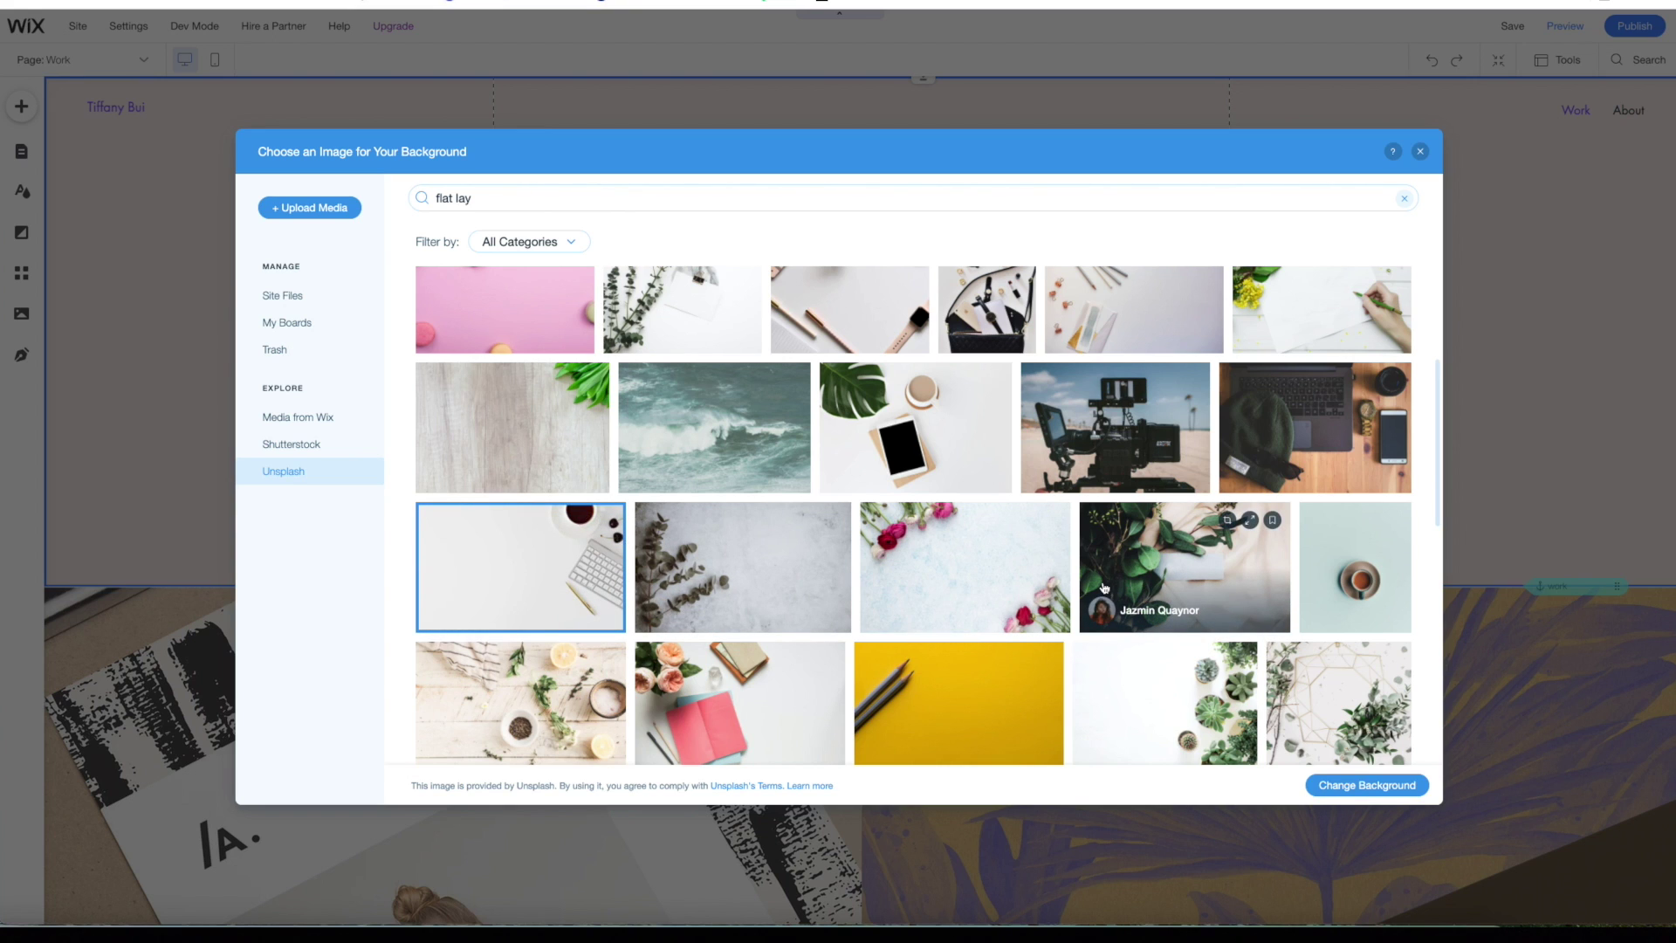
left_click(1359, 784)
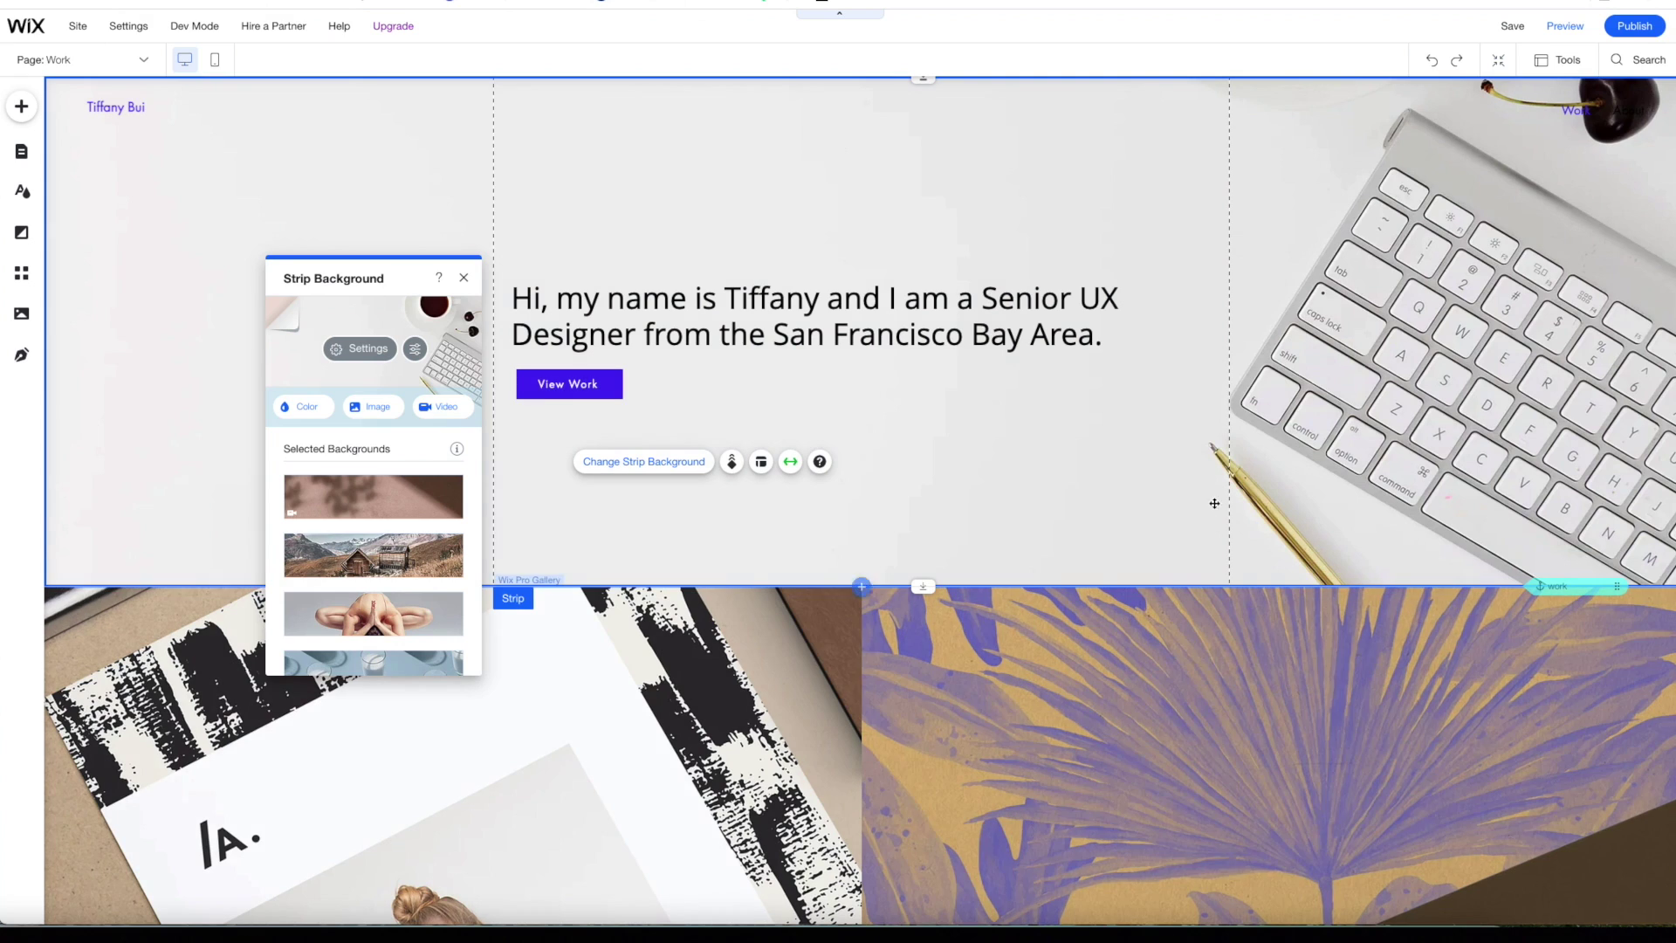
- Customize the header name button's design, setting its fill opacity to 0%
left_click(1272, 681)
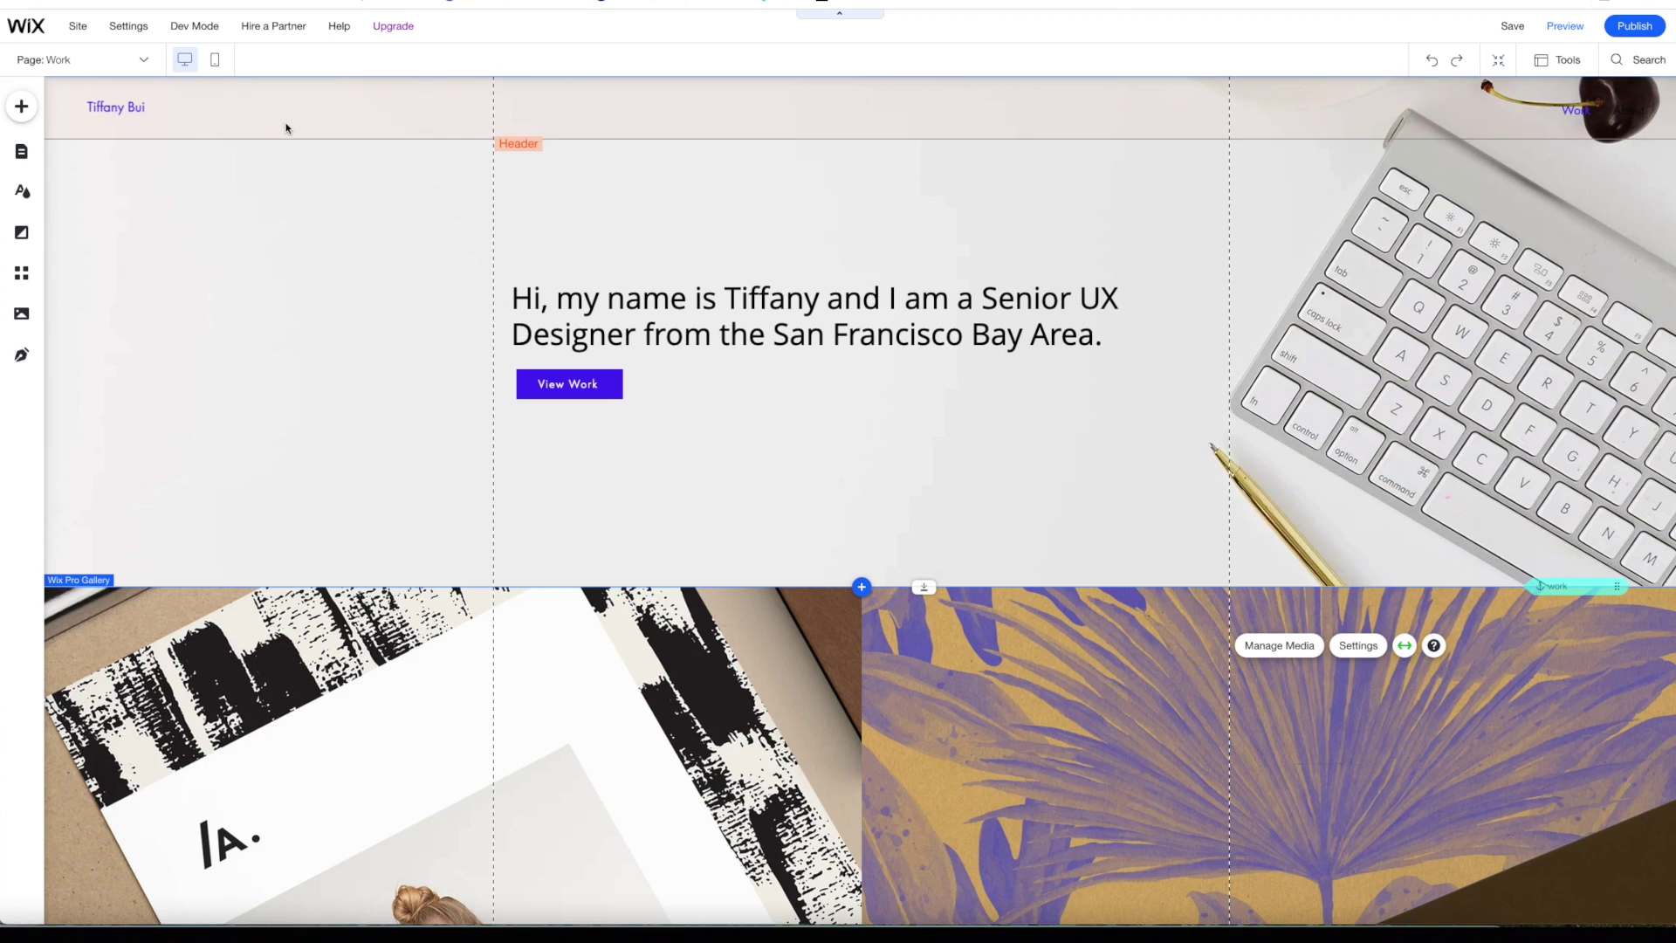
left_click(151, 116)
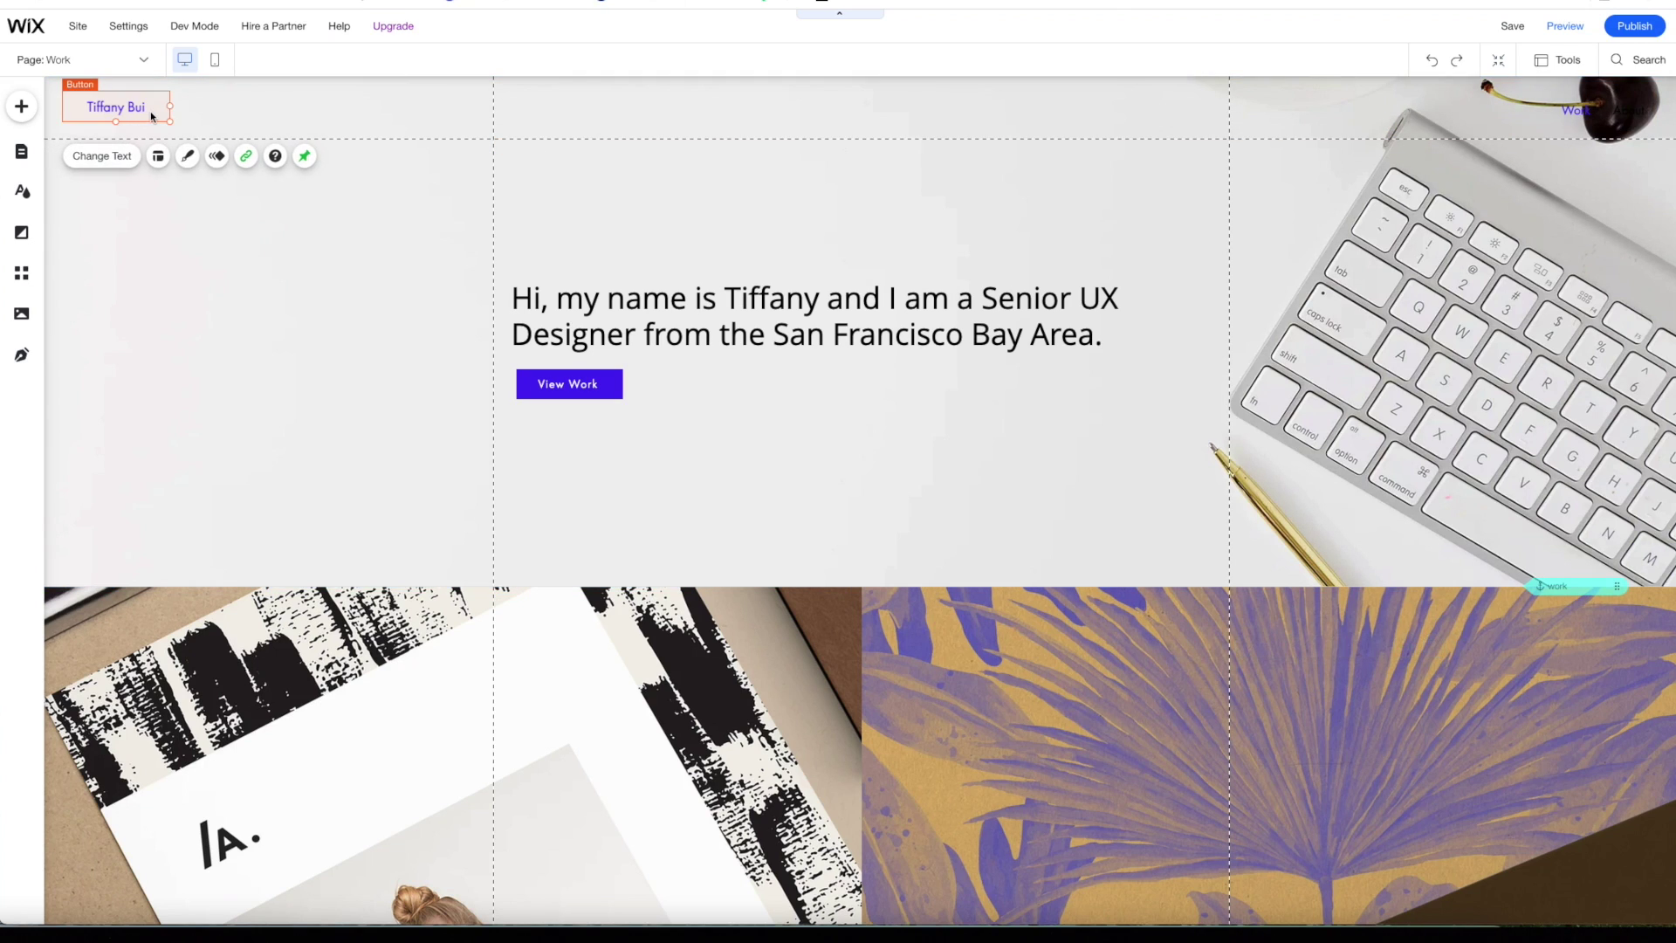
left_click(158, 155)
left_click(187, 155)
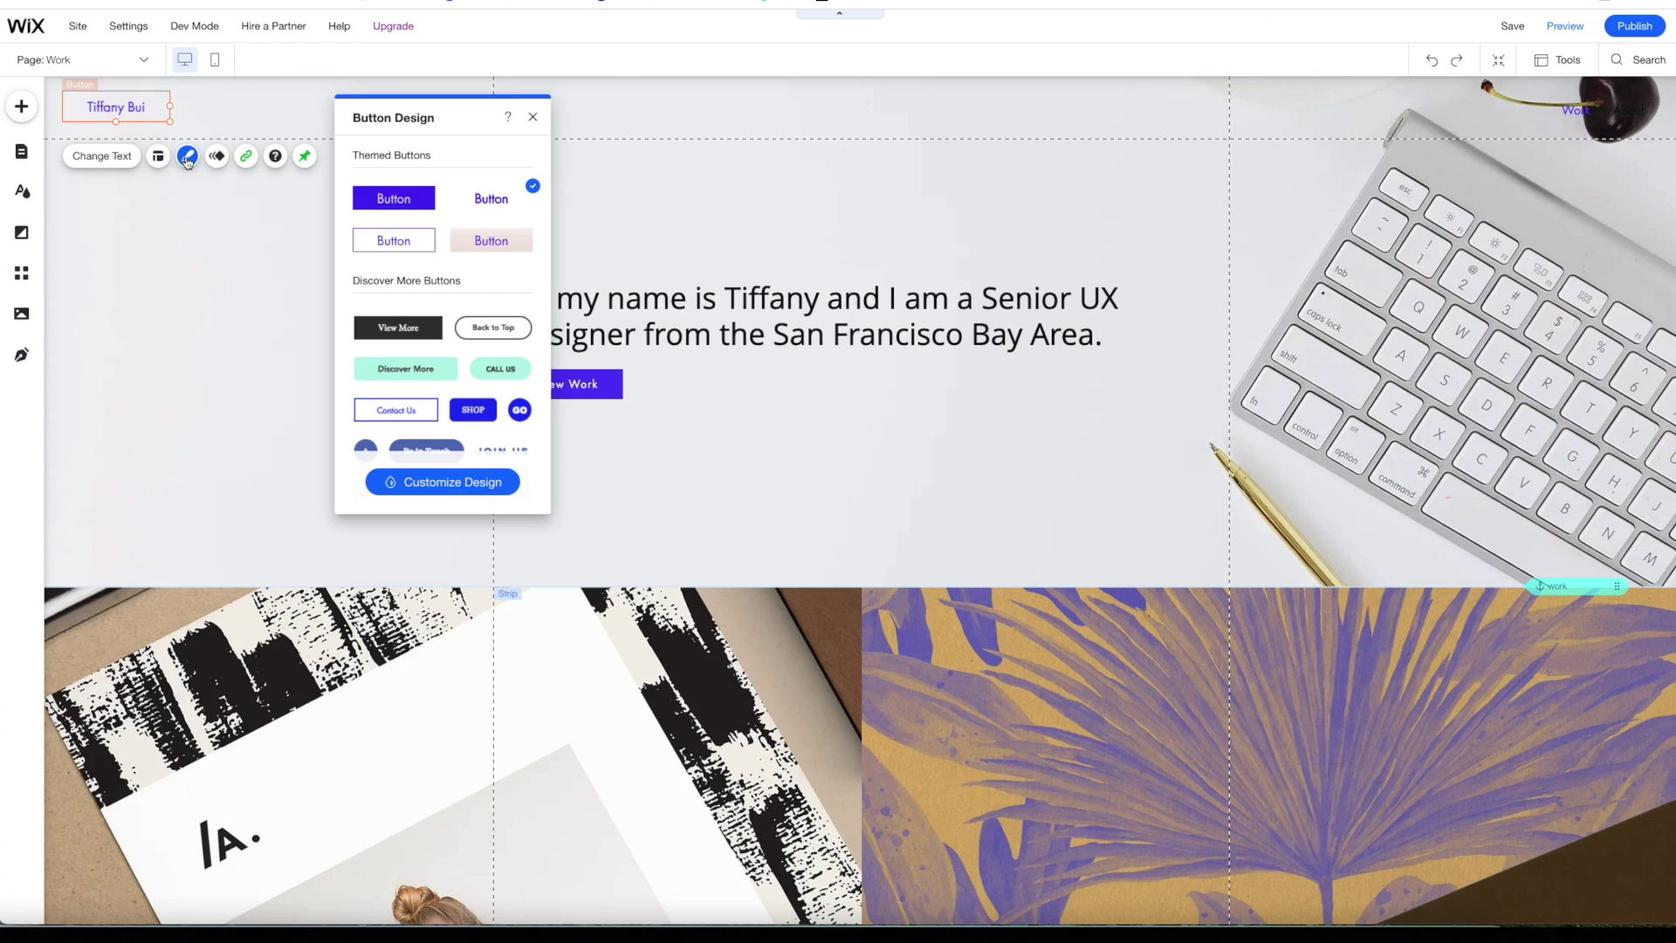
scroll(480, 278, "down", 5)
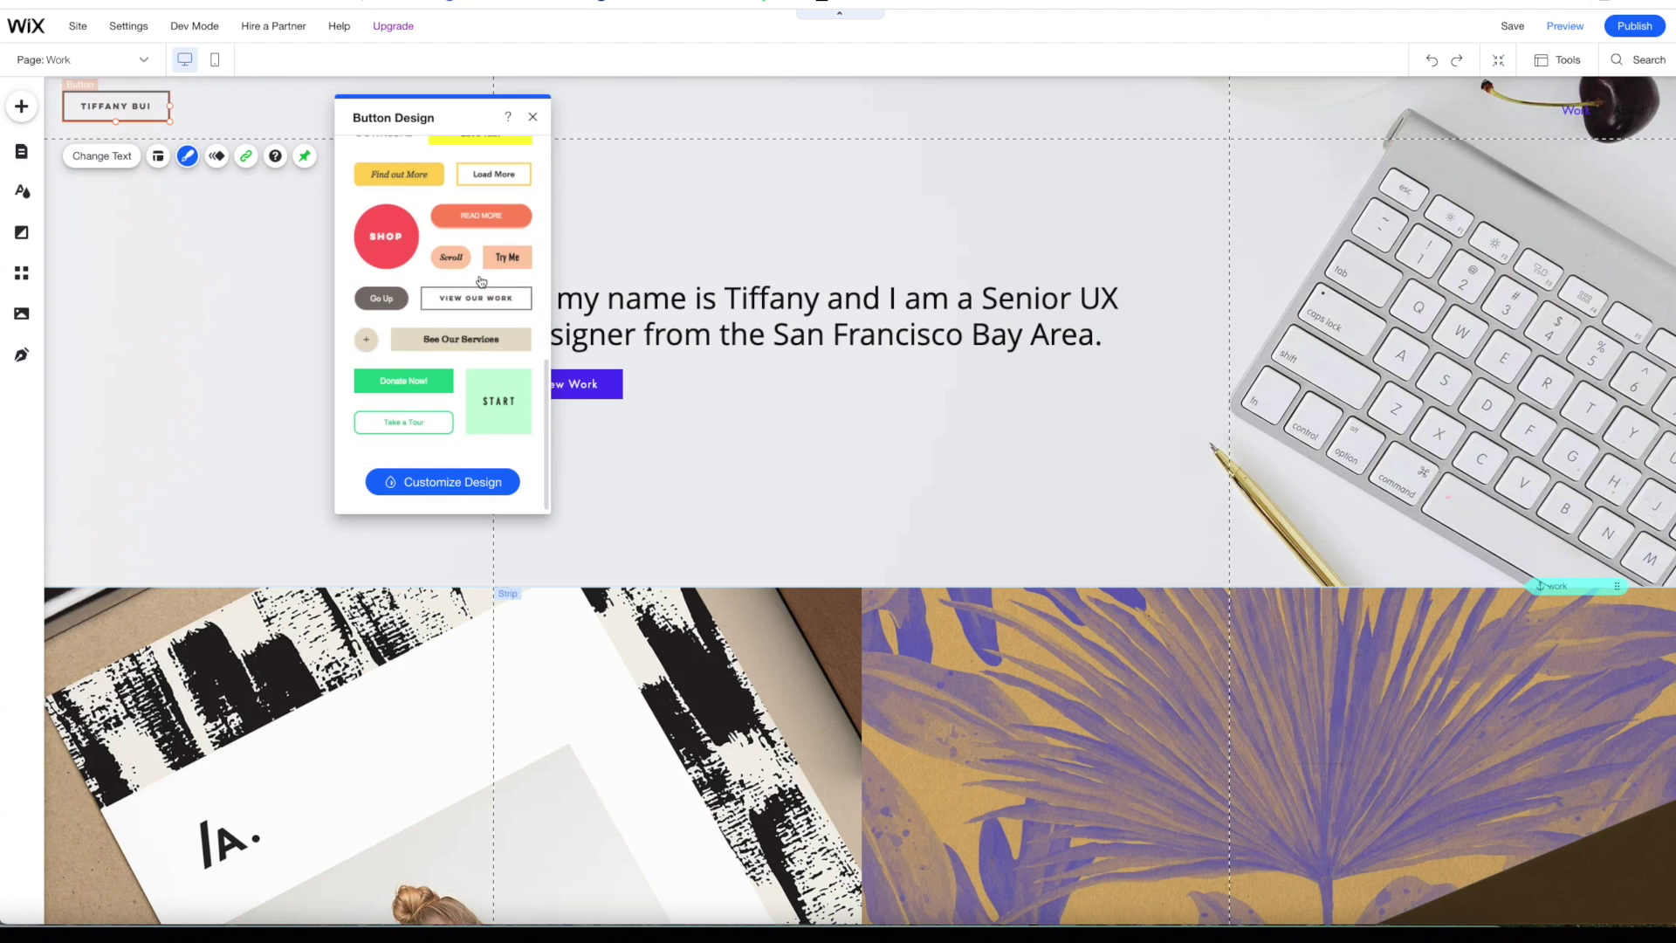
left_click(442, 482)
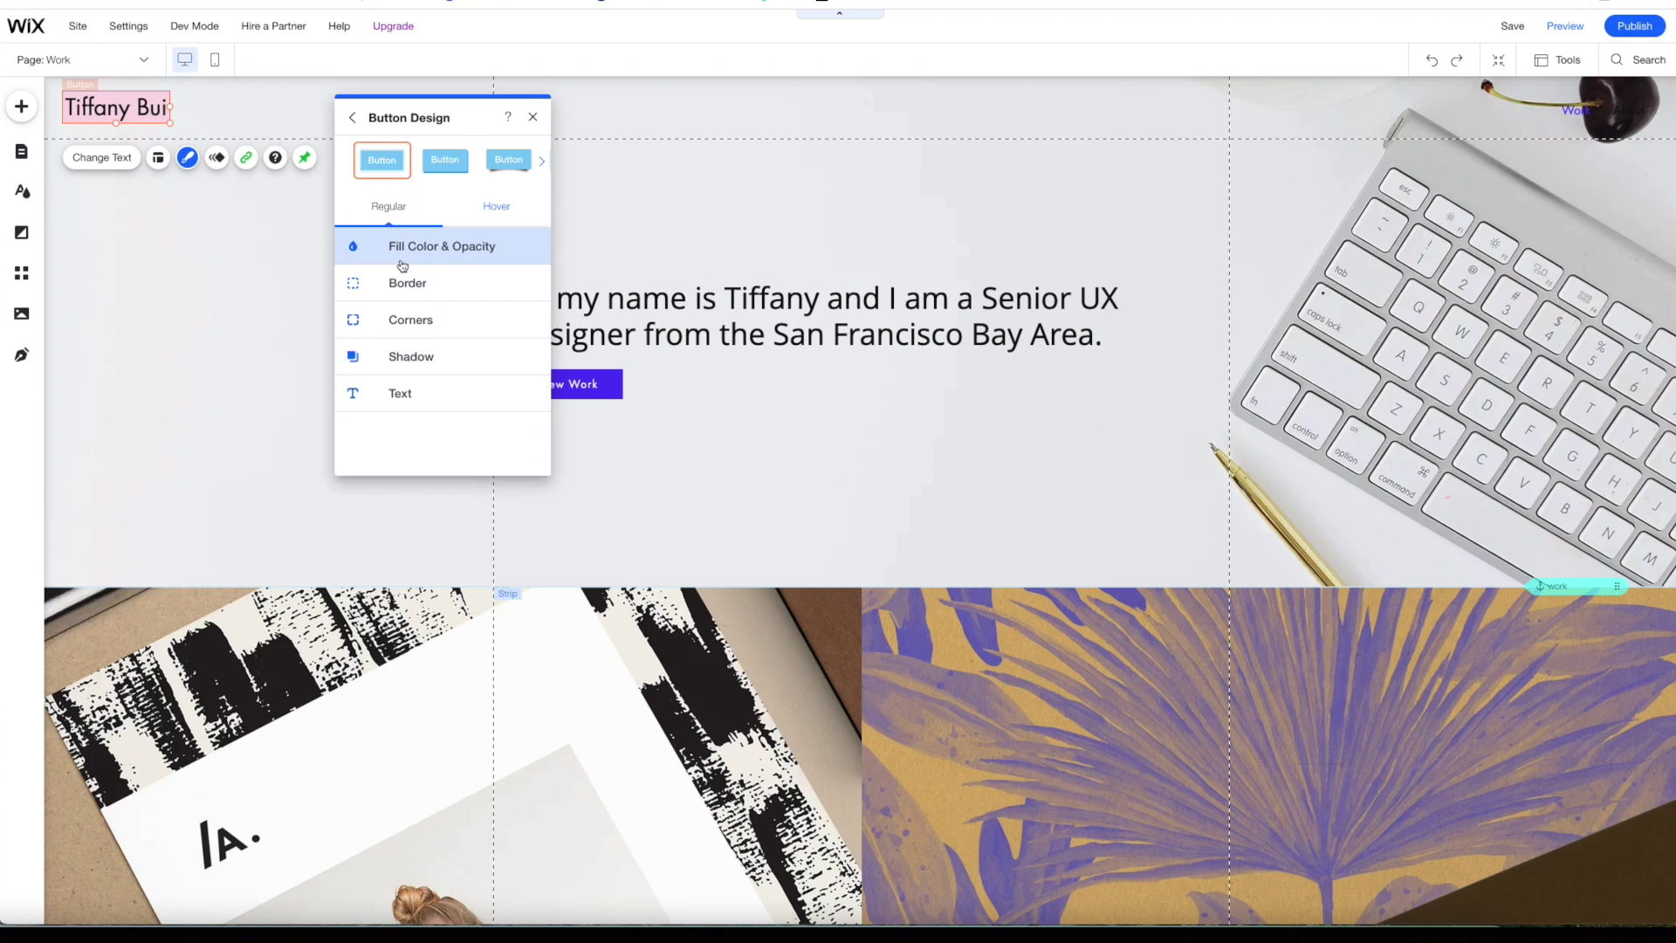
left_click(404, 246)
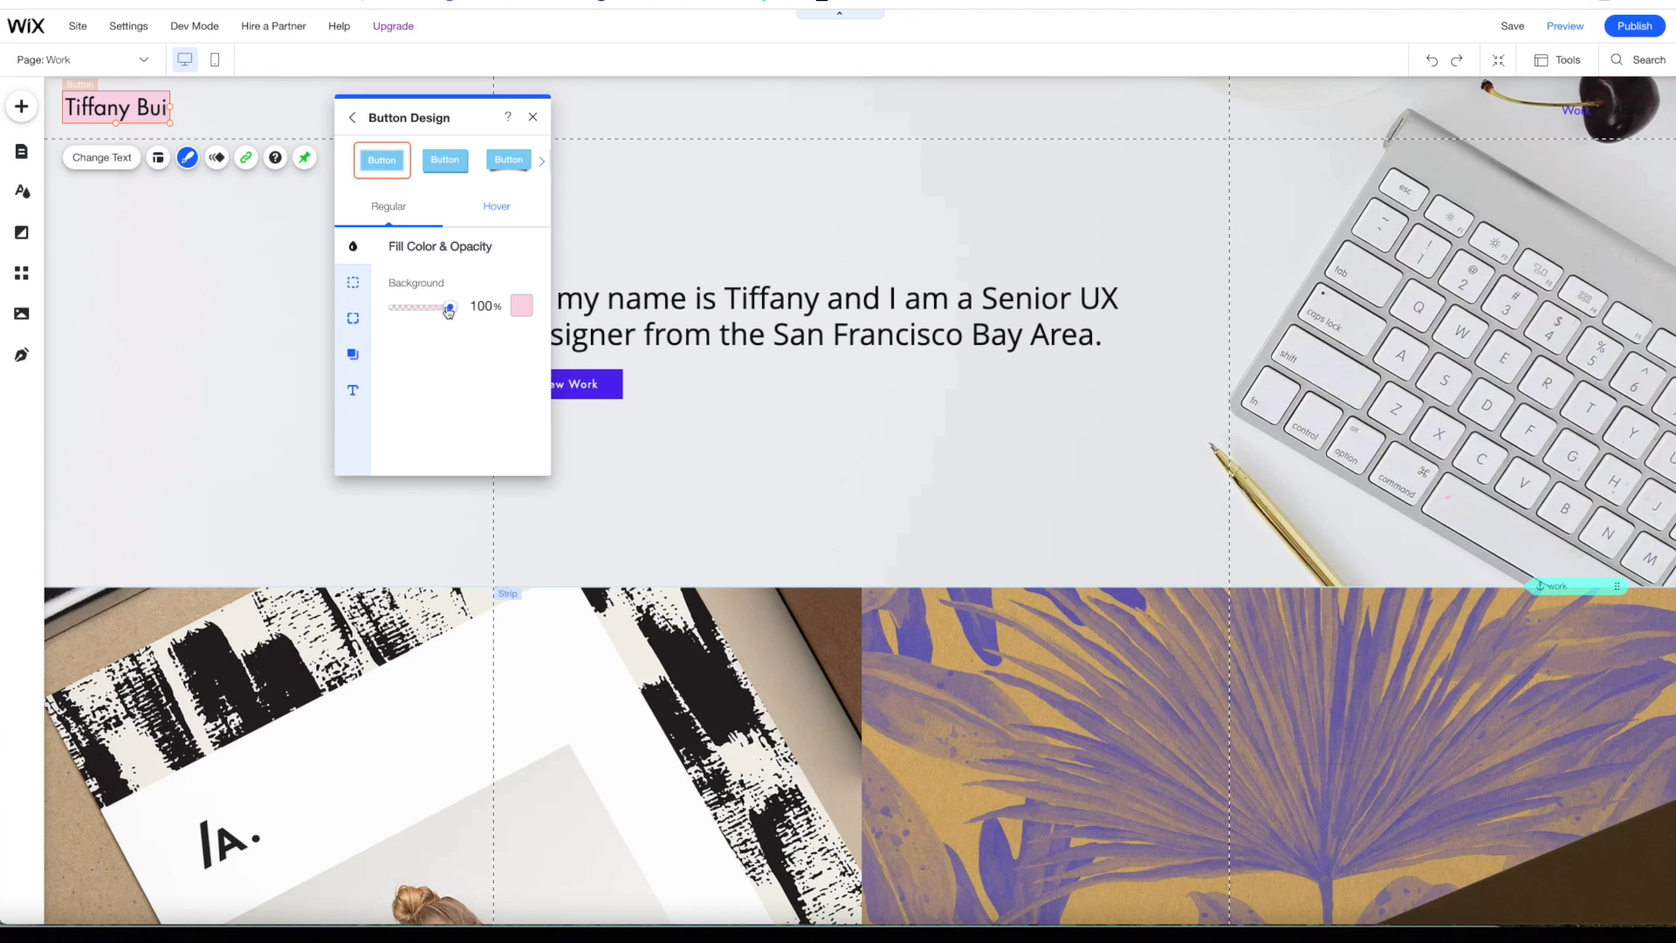
left_click_drag(450, 309, 349, 315)
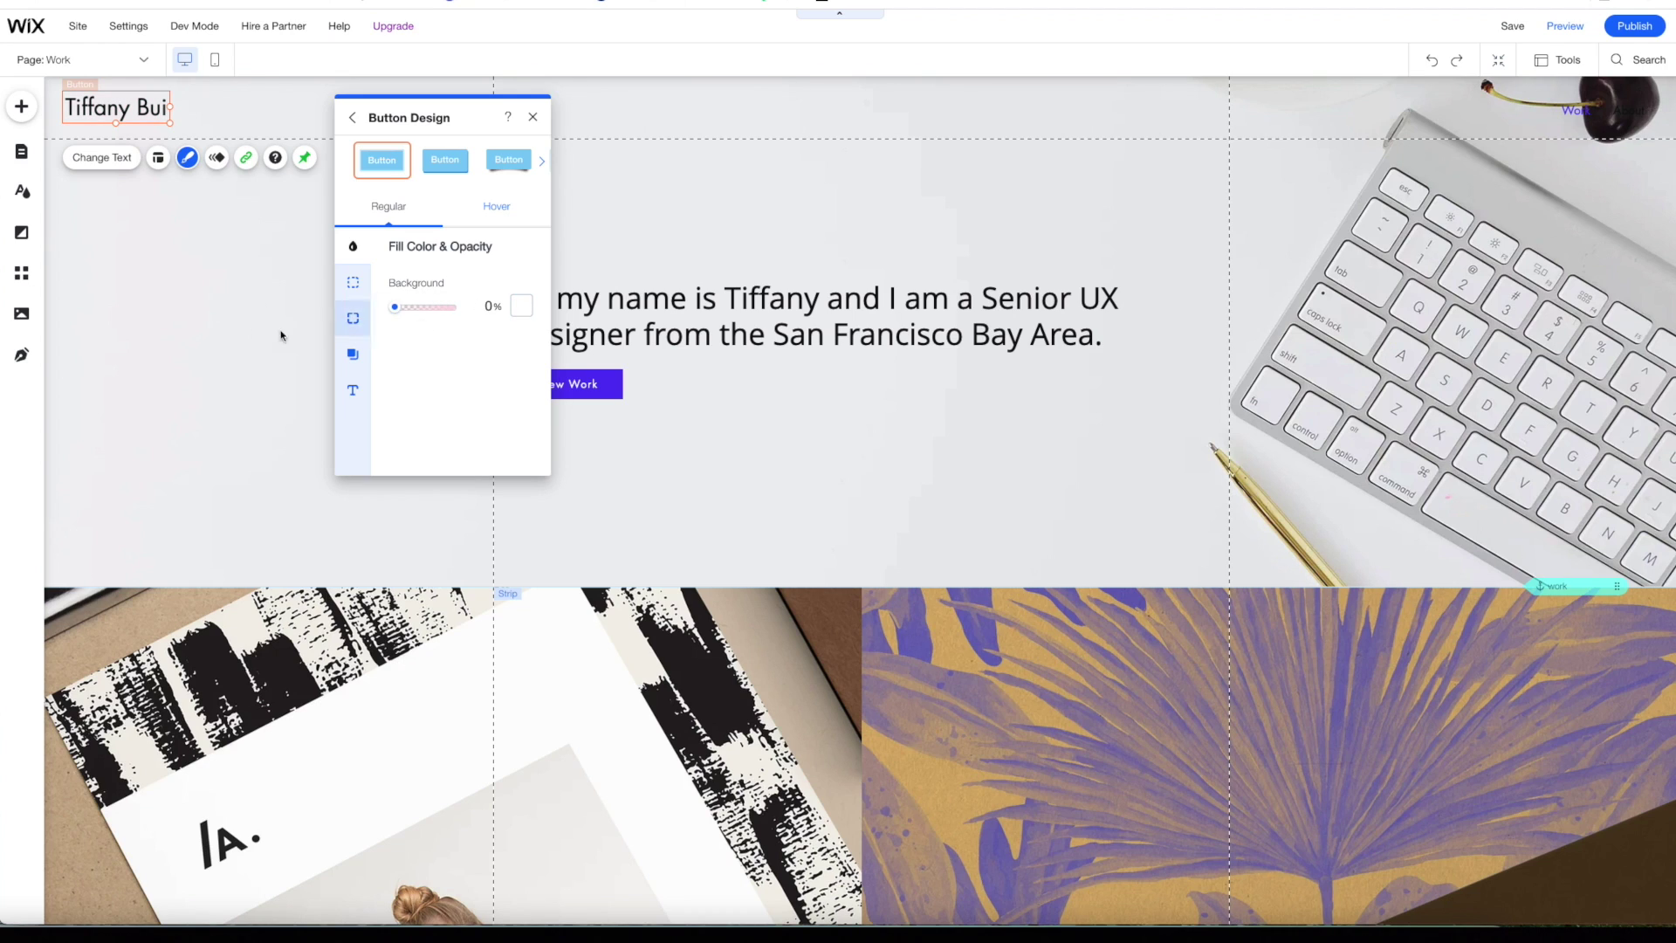
left_click(206, 301)
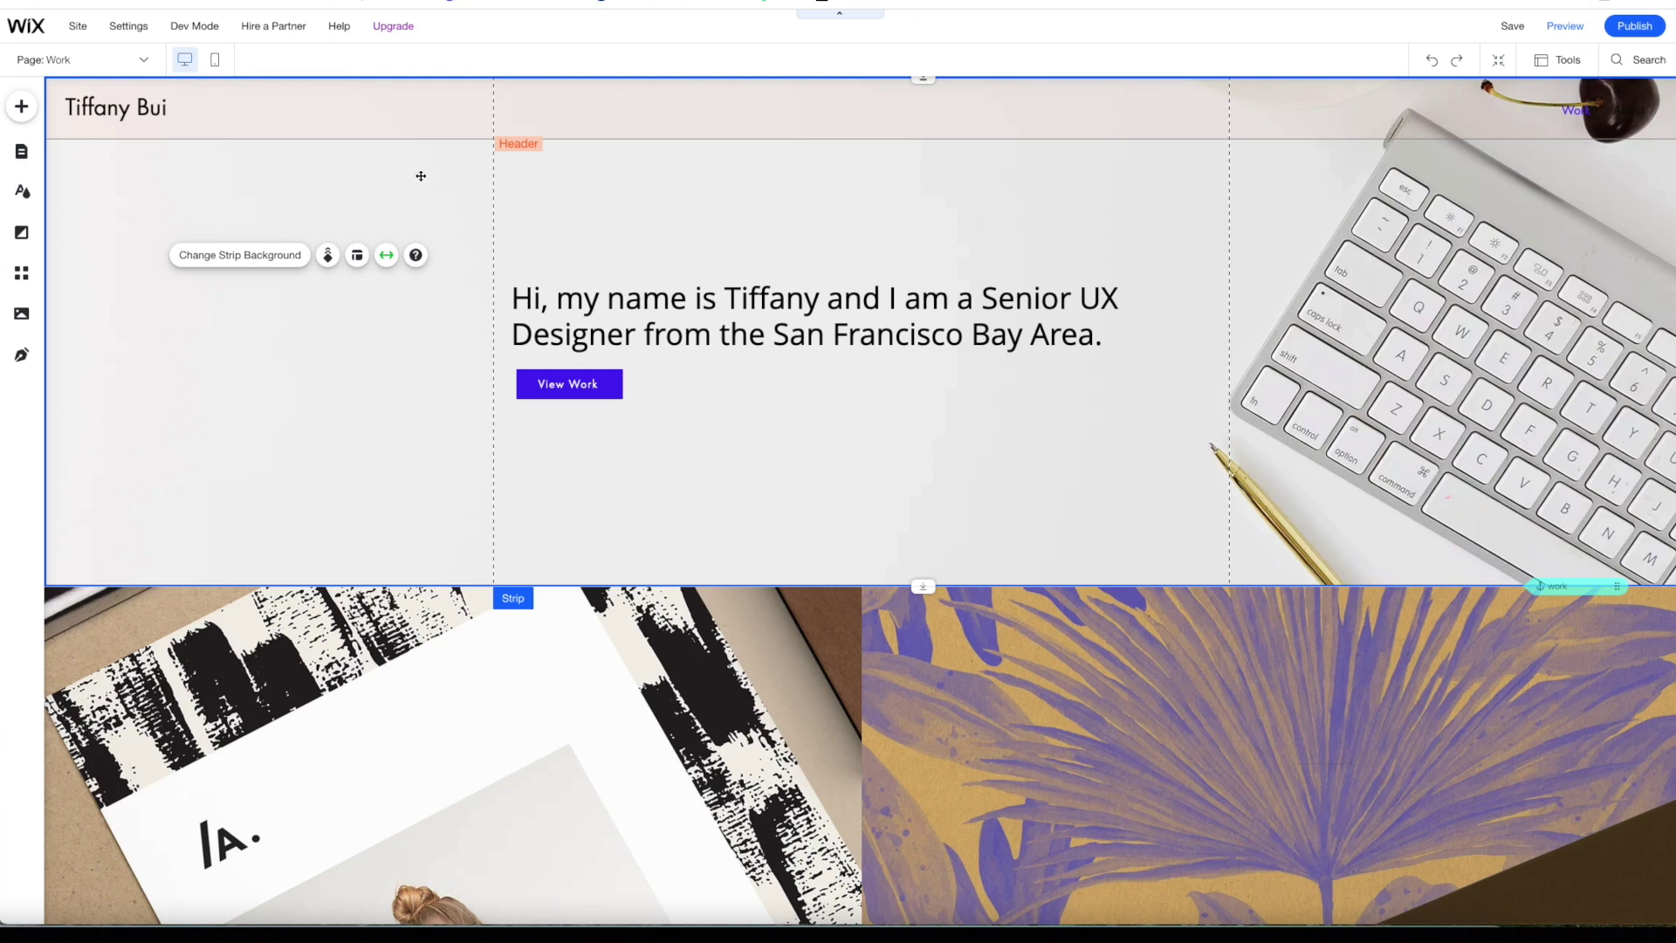
- In Manage Menu, drag the About page up to sit directly below Work
left_click(1534, 123)
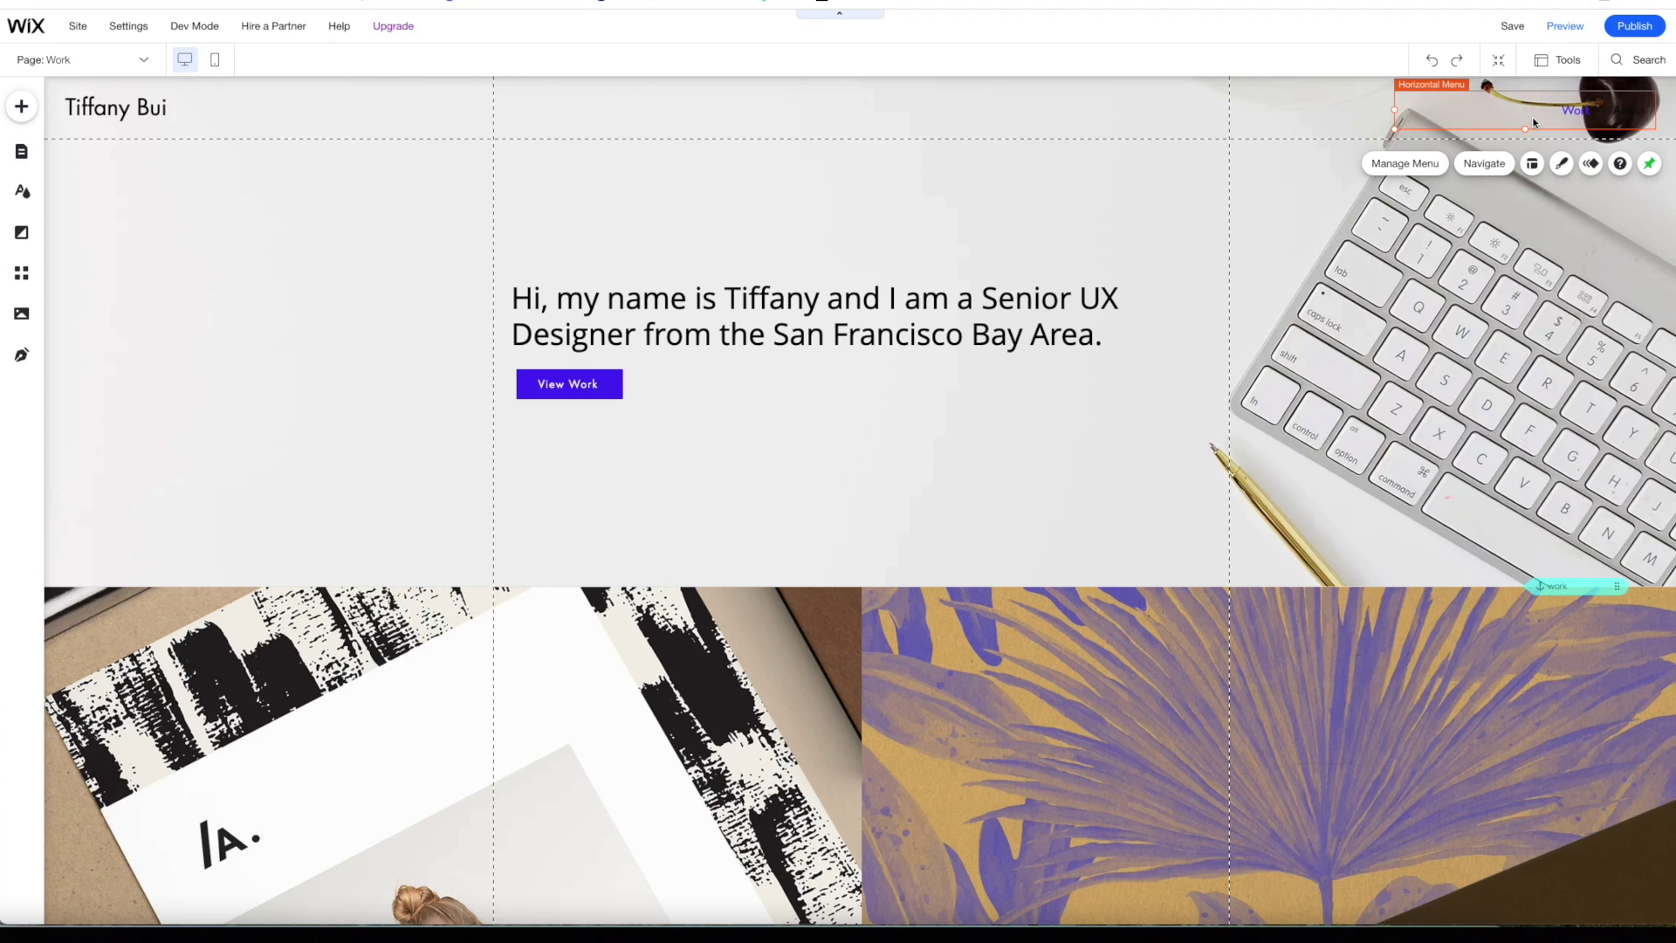
left_click(1406, 165)
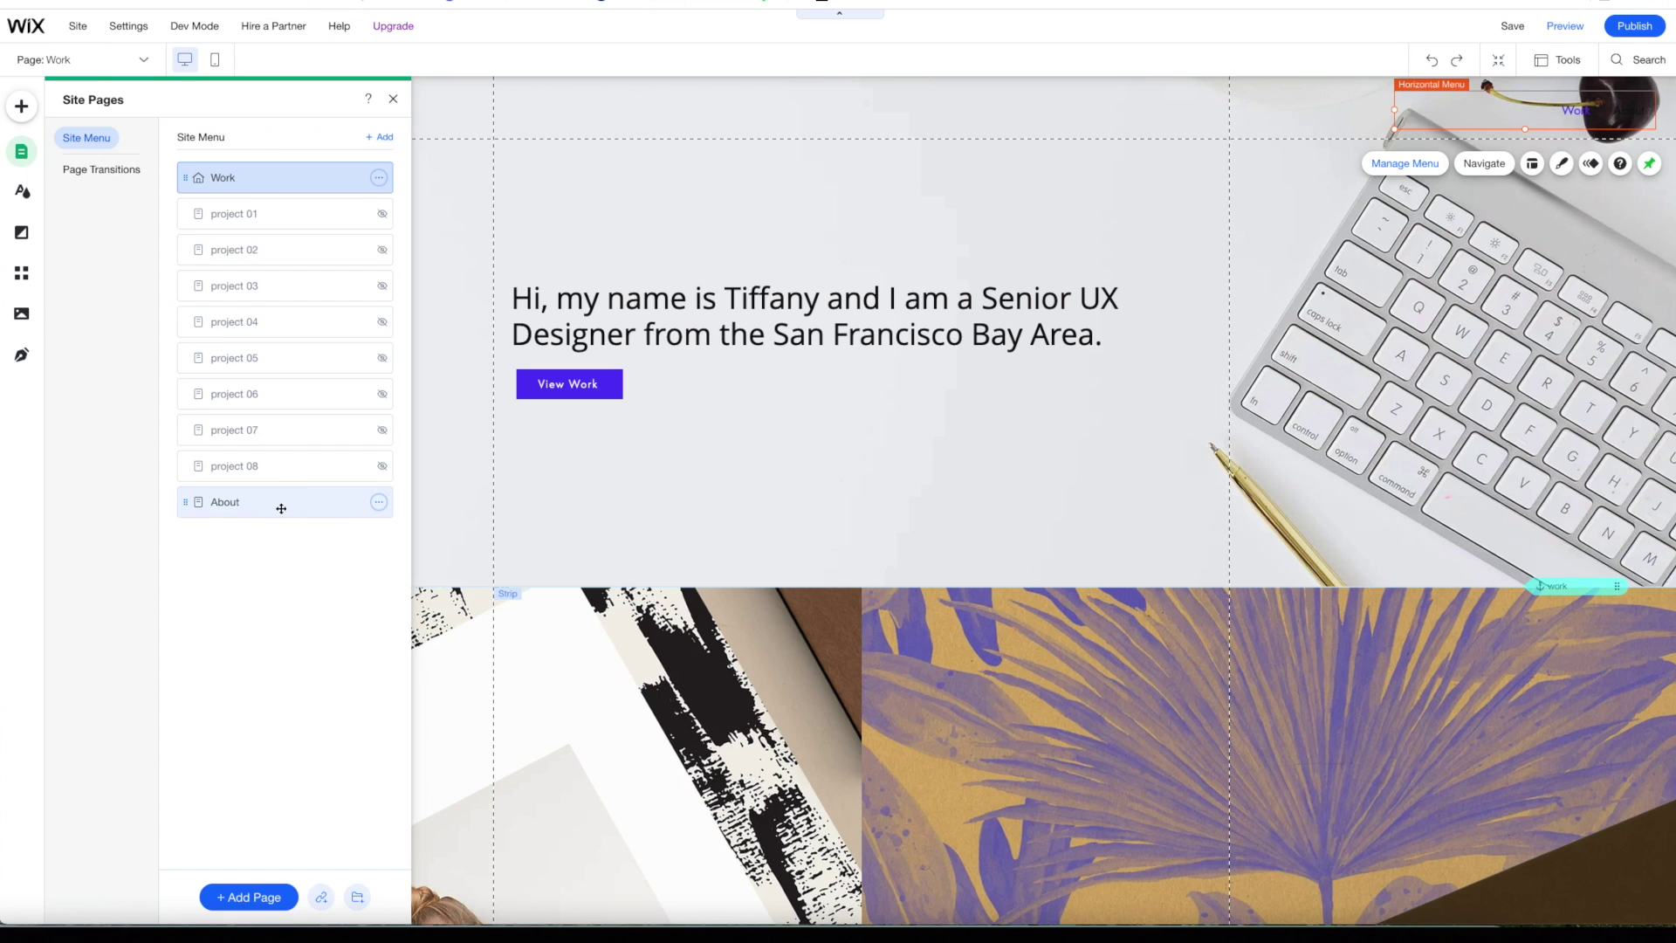
left_click_drag(185, 509, 186, 217)
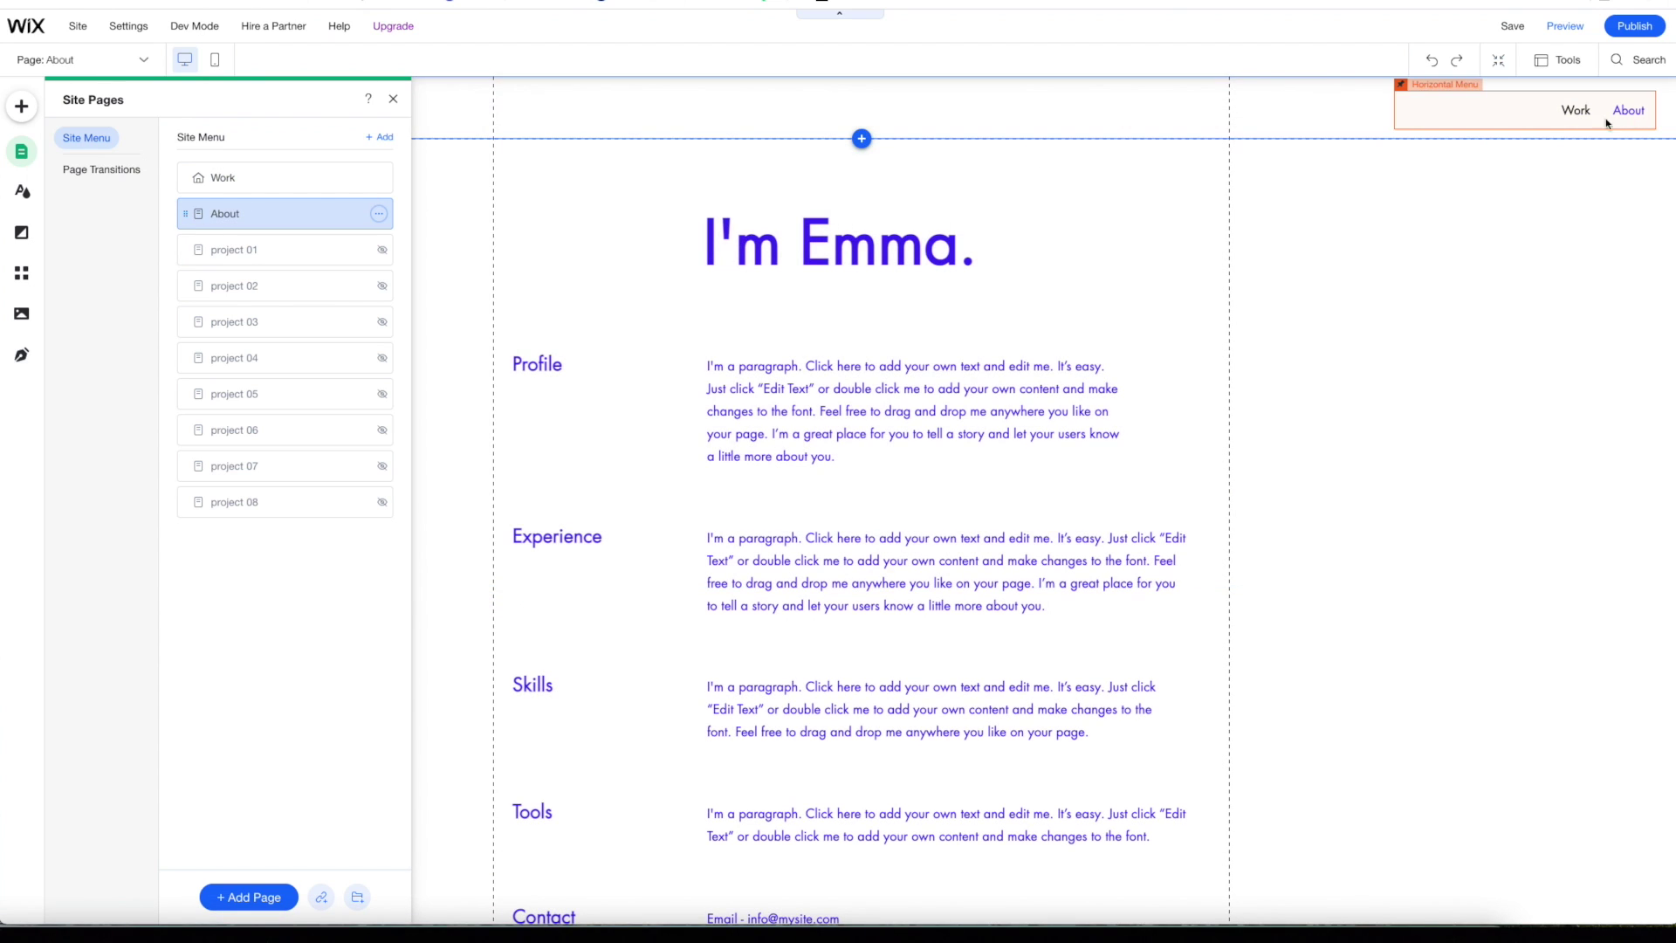
left_click(246, 180)
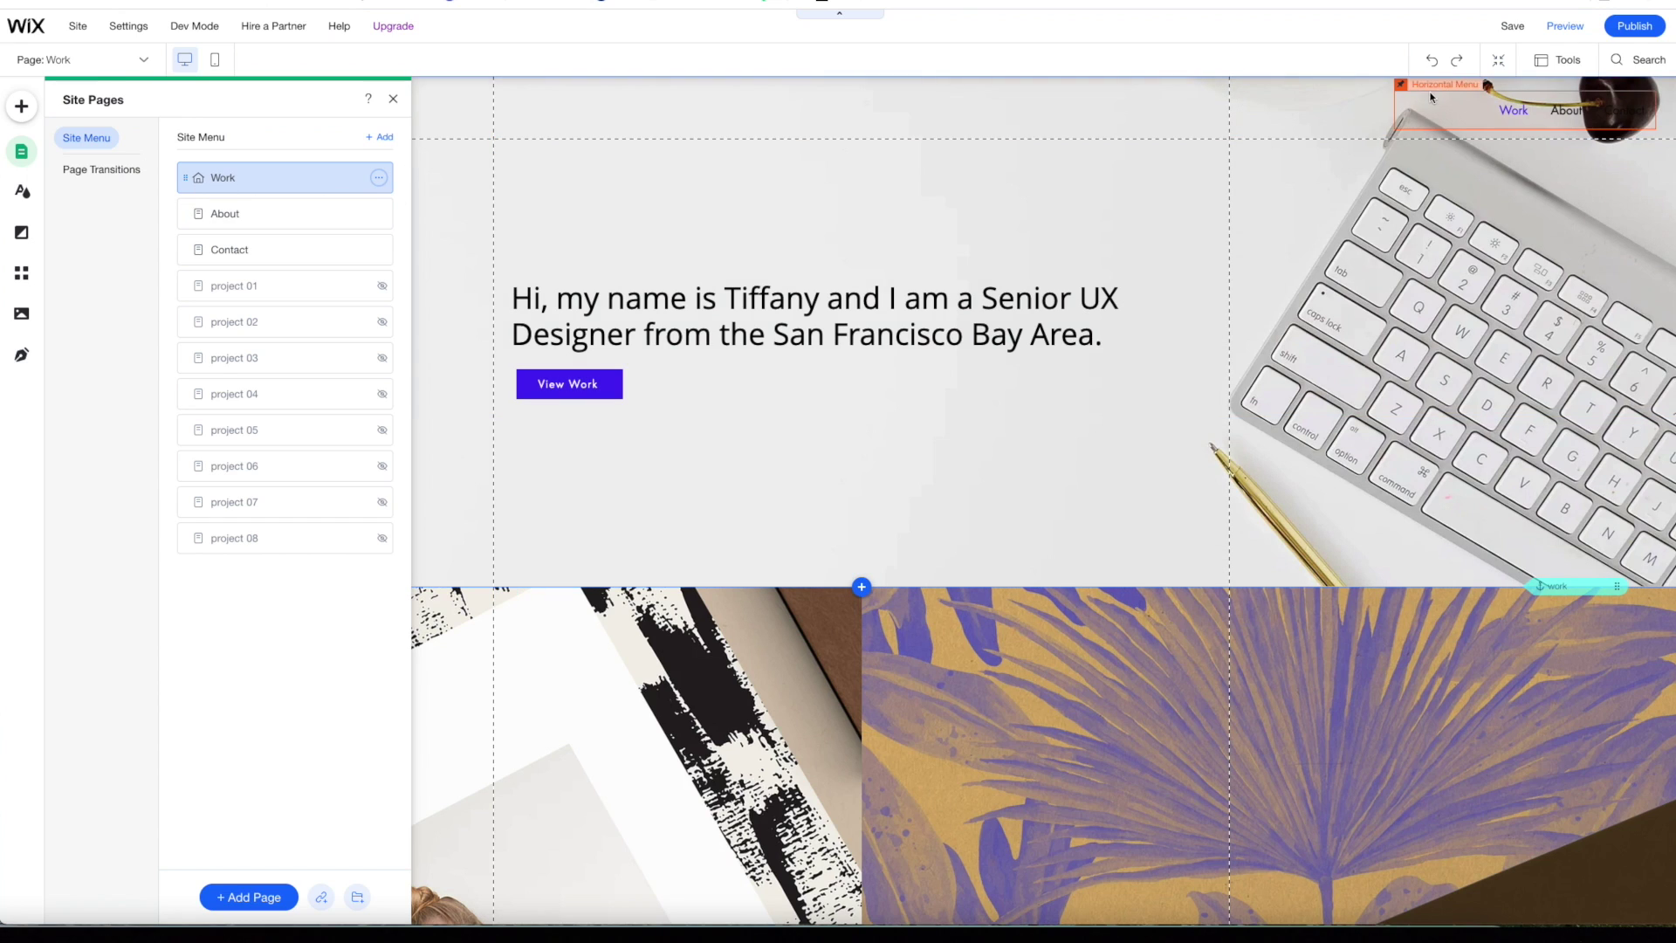
- Keep the menu layout Left to Right after trying Right to Left, and show the menu design styles
left_click(1447, 123)
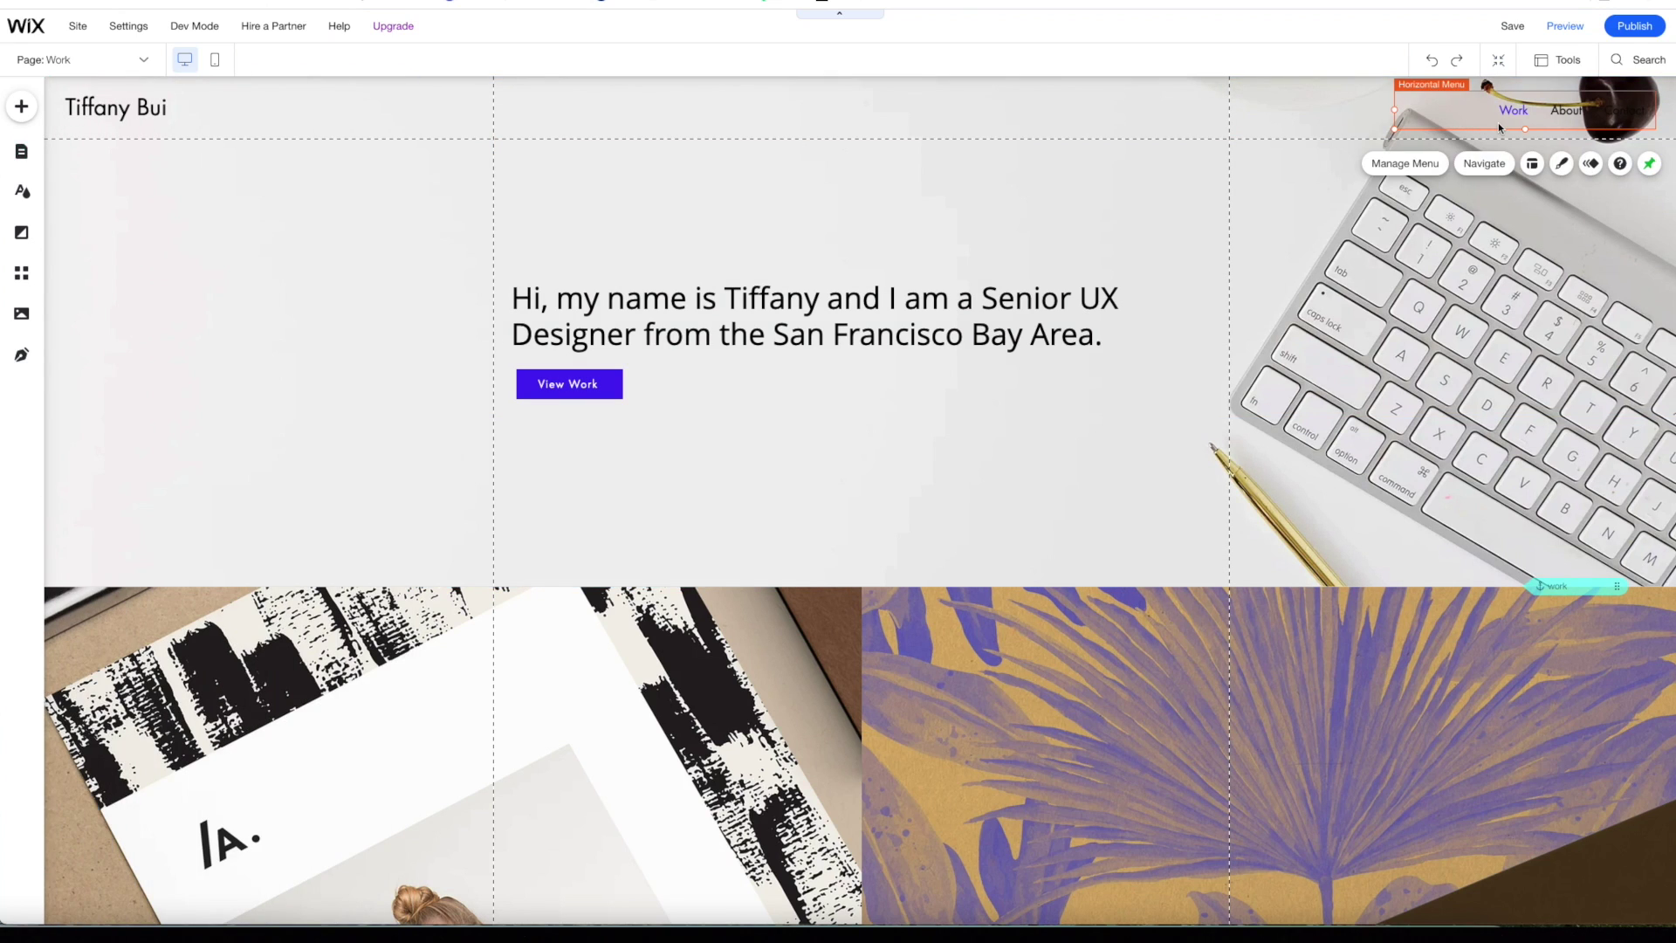
left_click(1532, 166)
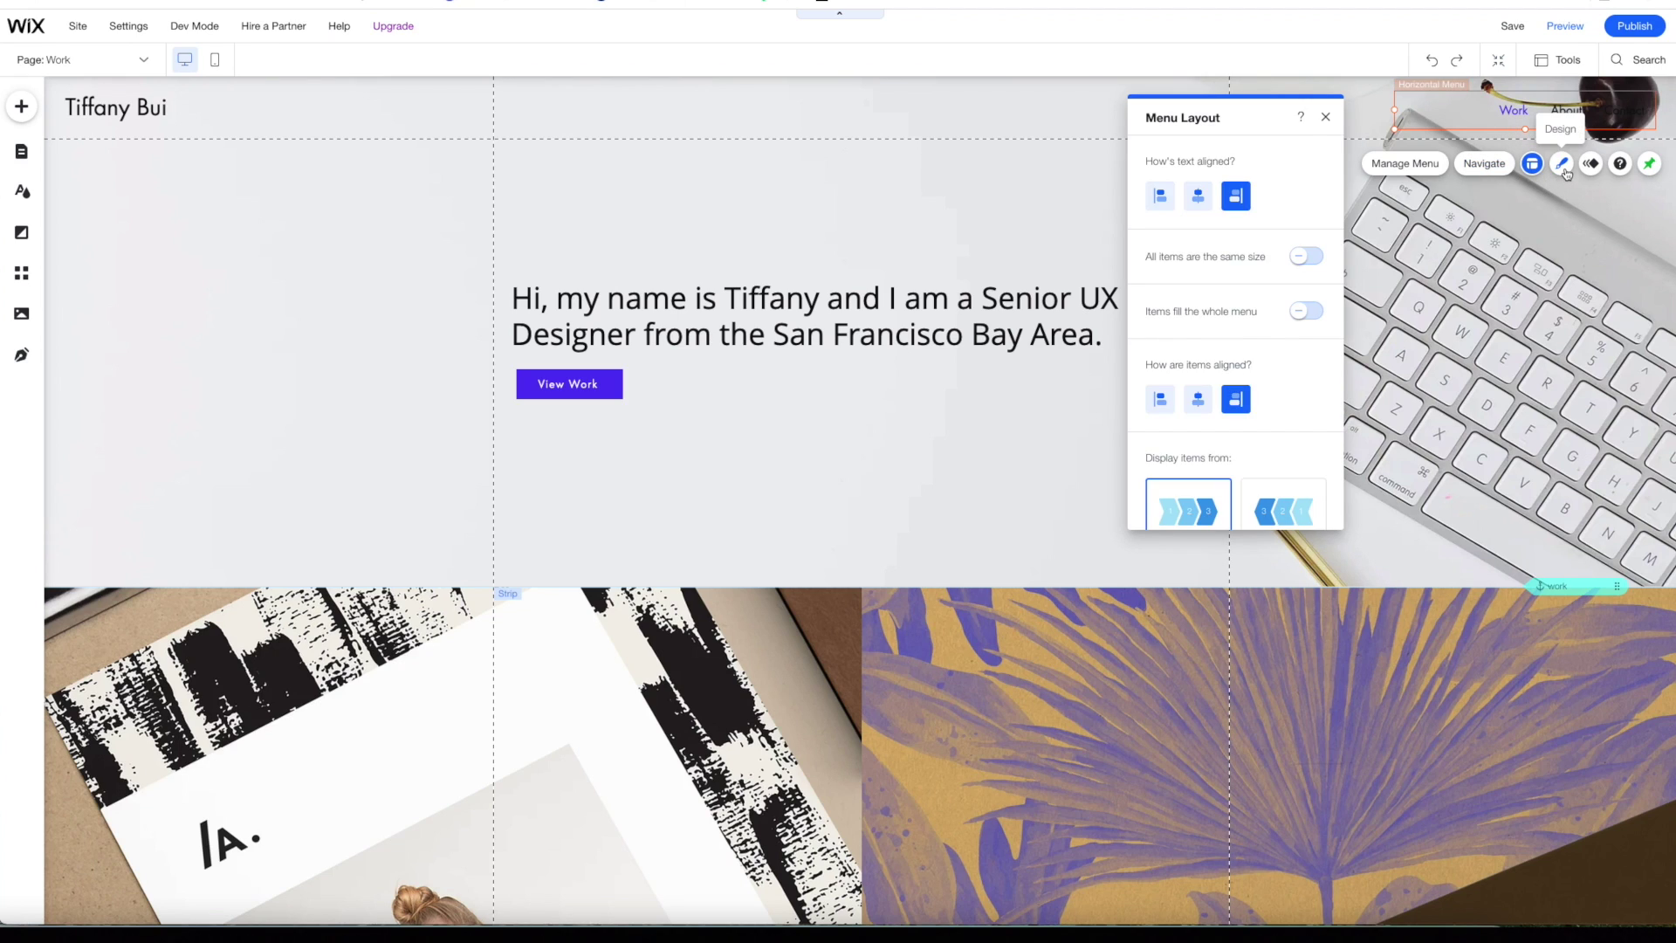
scroll(1221, 210, "down", 2)
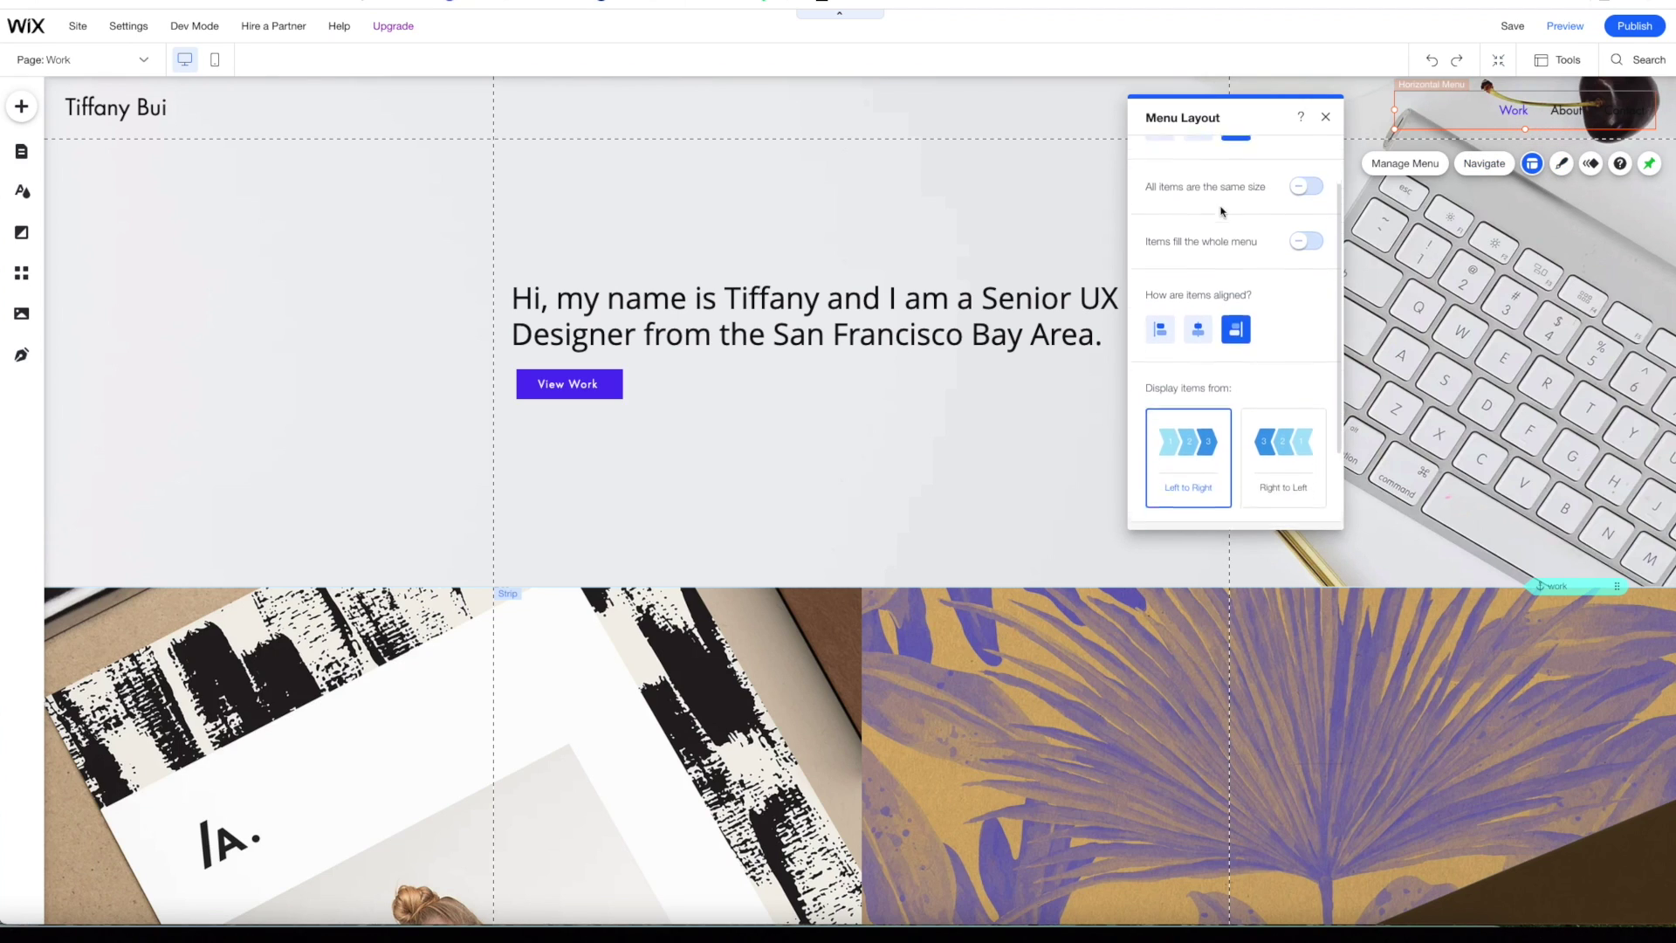
scroll(1221, 211, "down", 2)
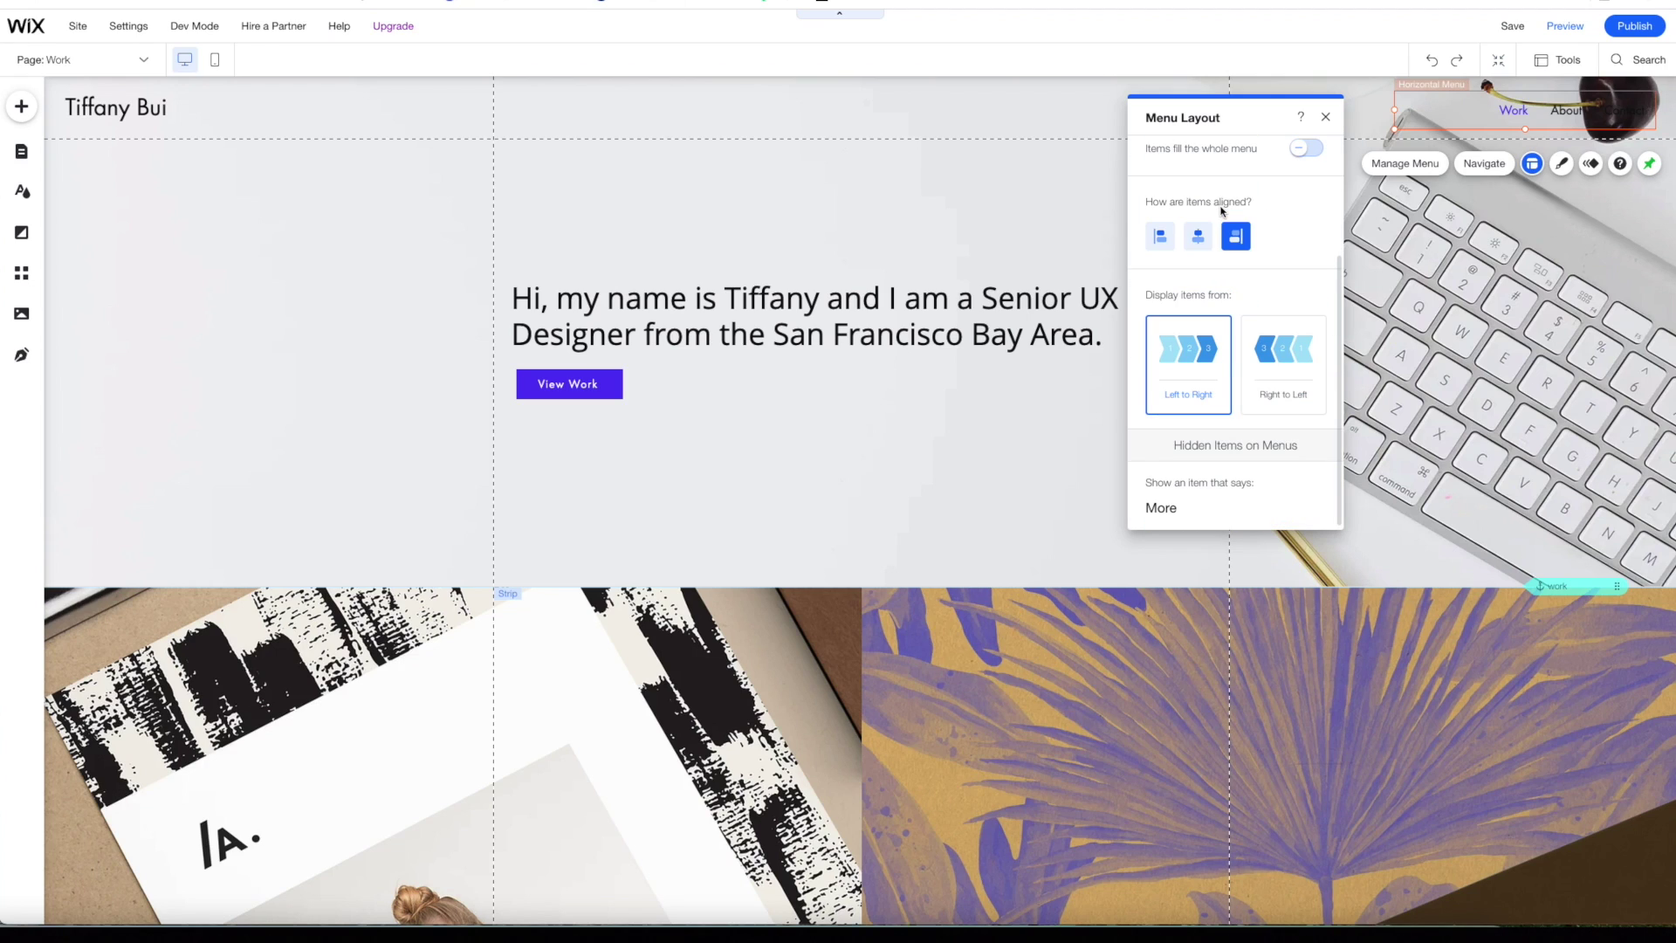
left_click(1270, 348)
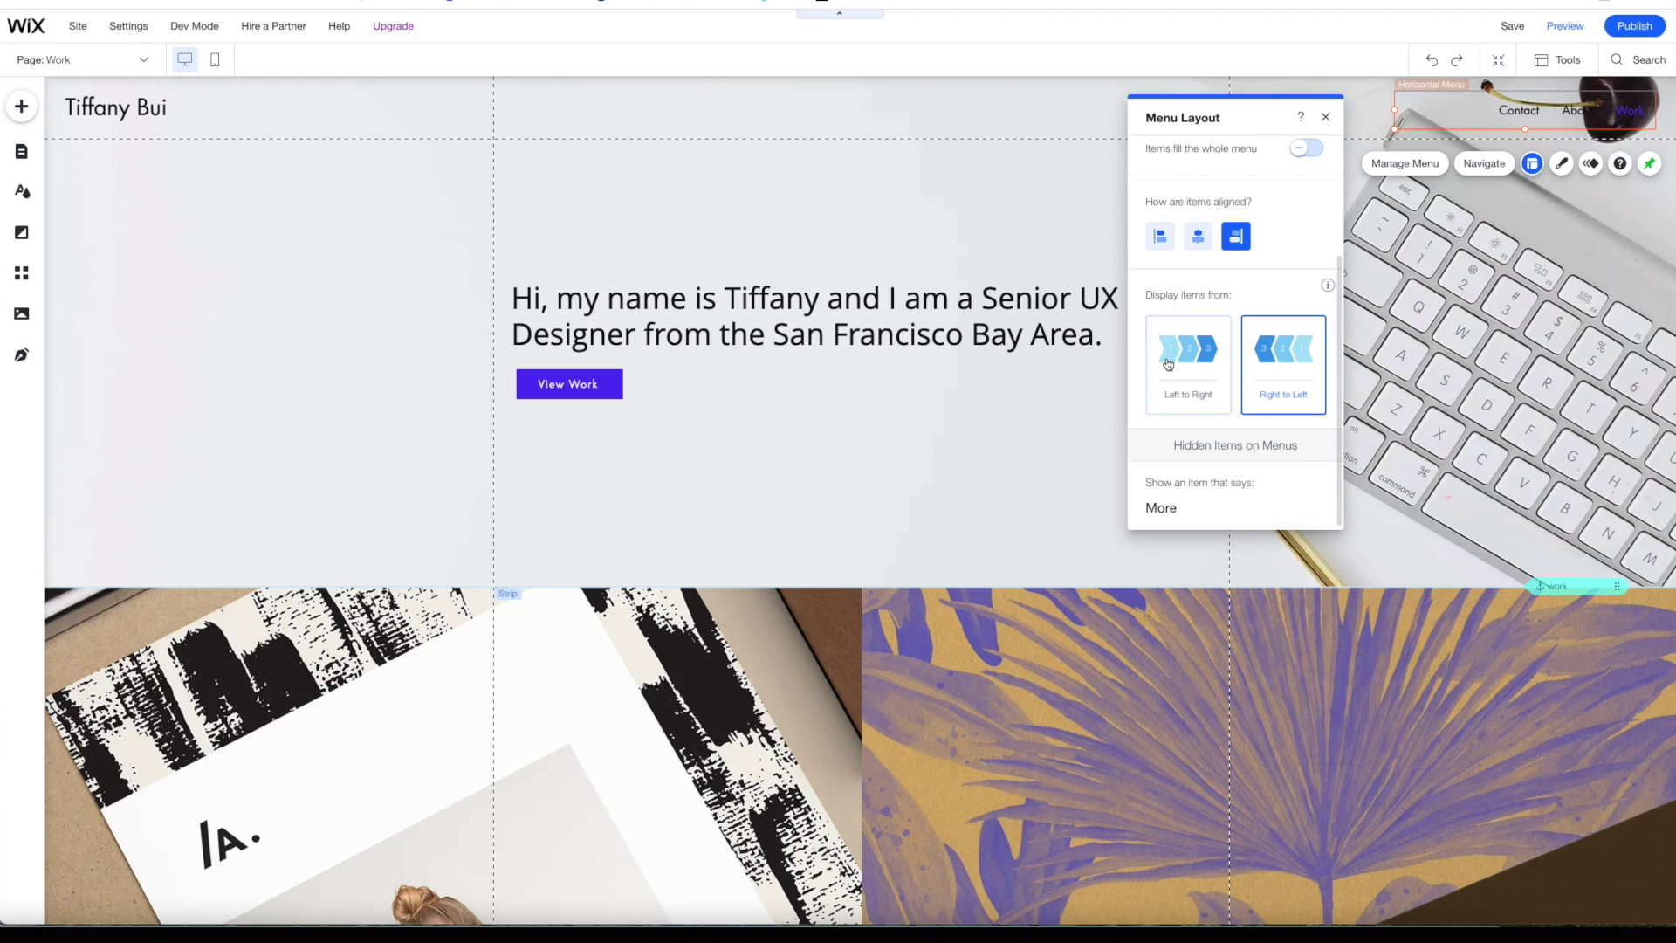
left_click(1200, 352)
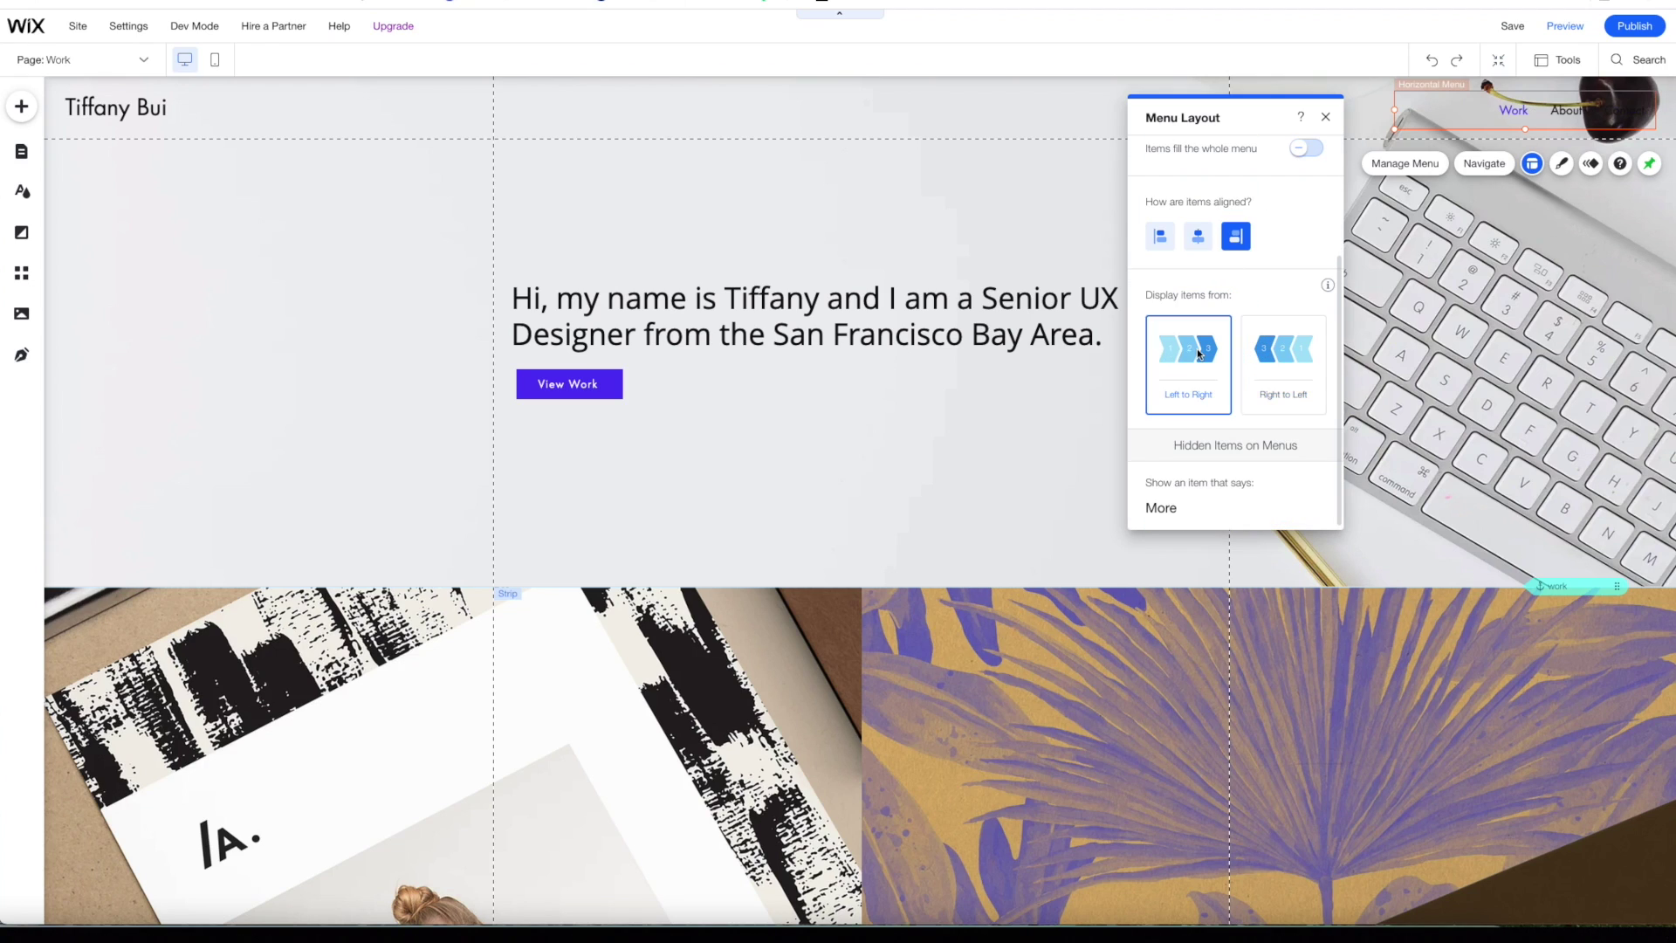
left_click(1562, 165)
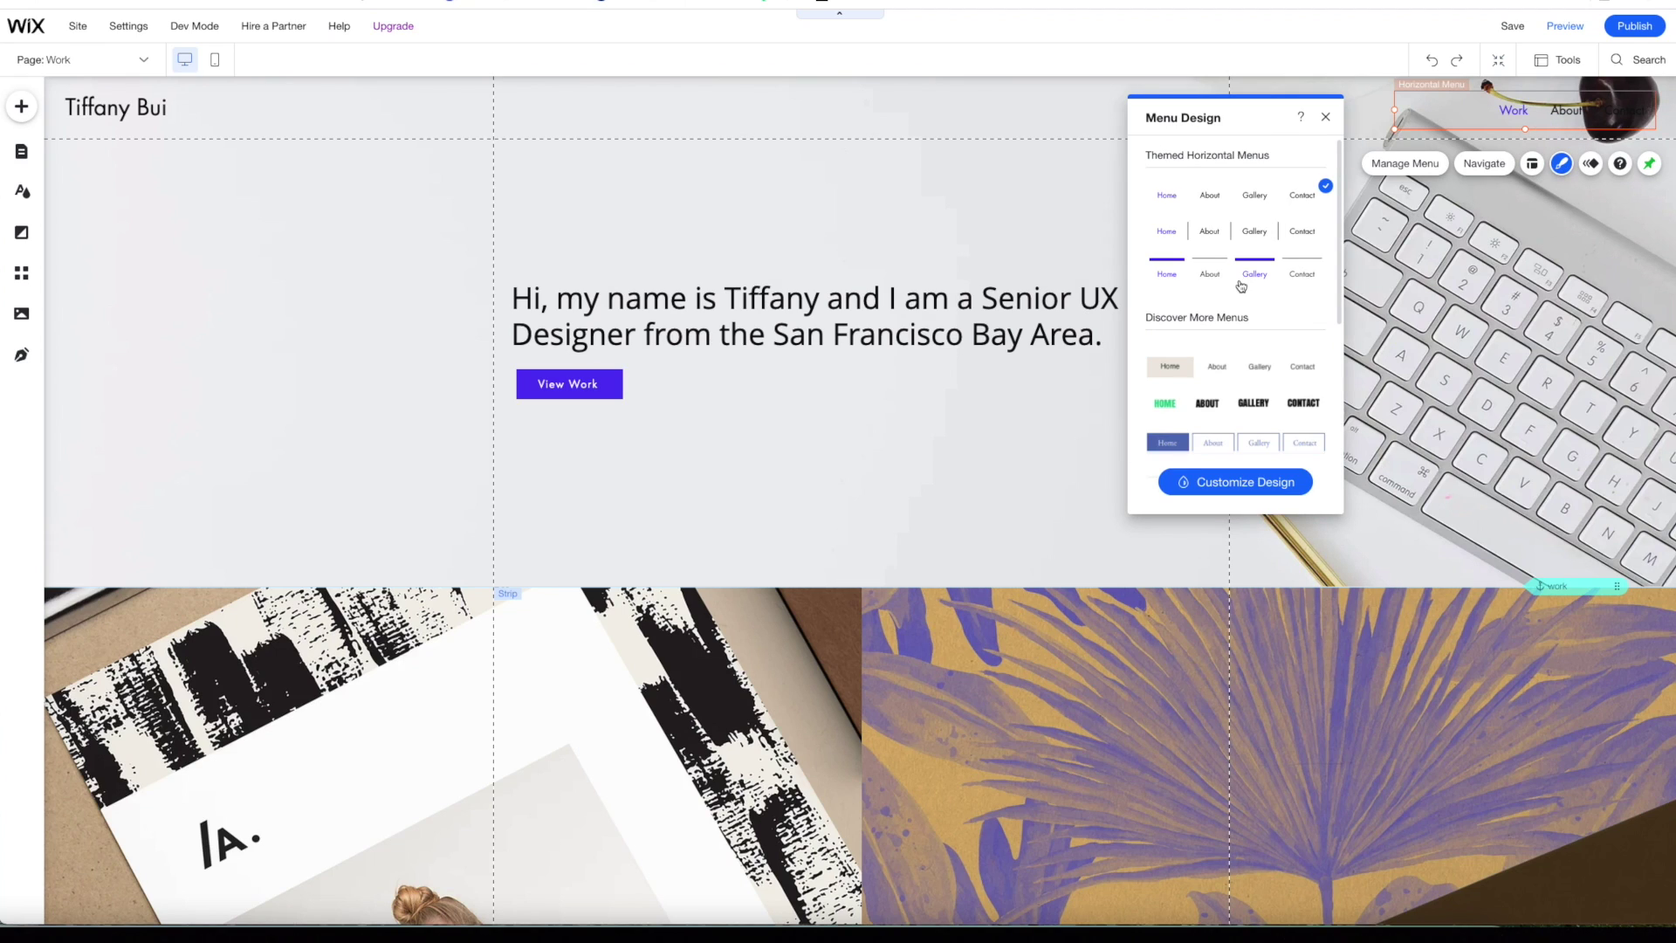
- Apply the pill-shaped style to the site menu
scroll(1240, 285, "down", 5)
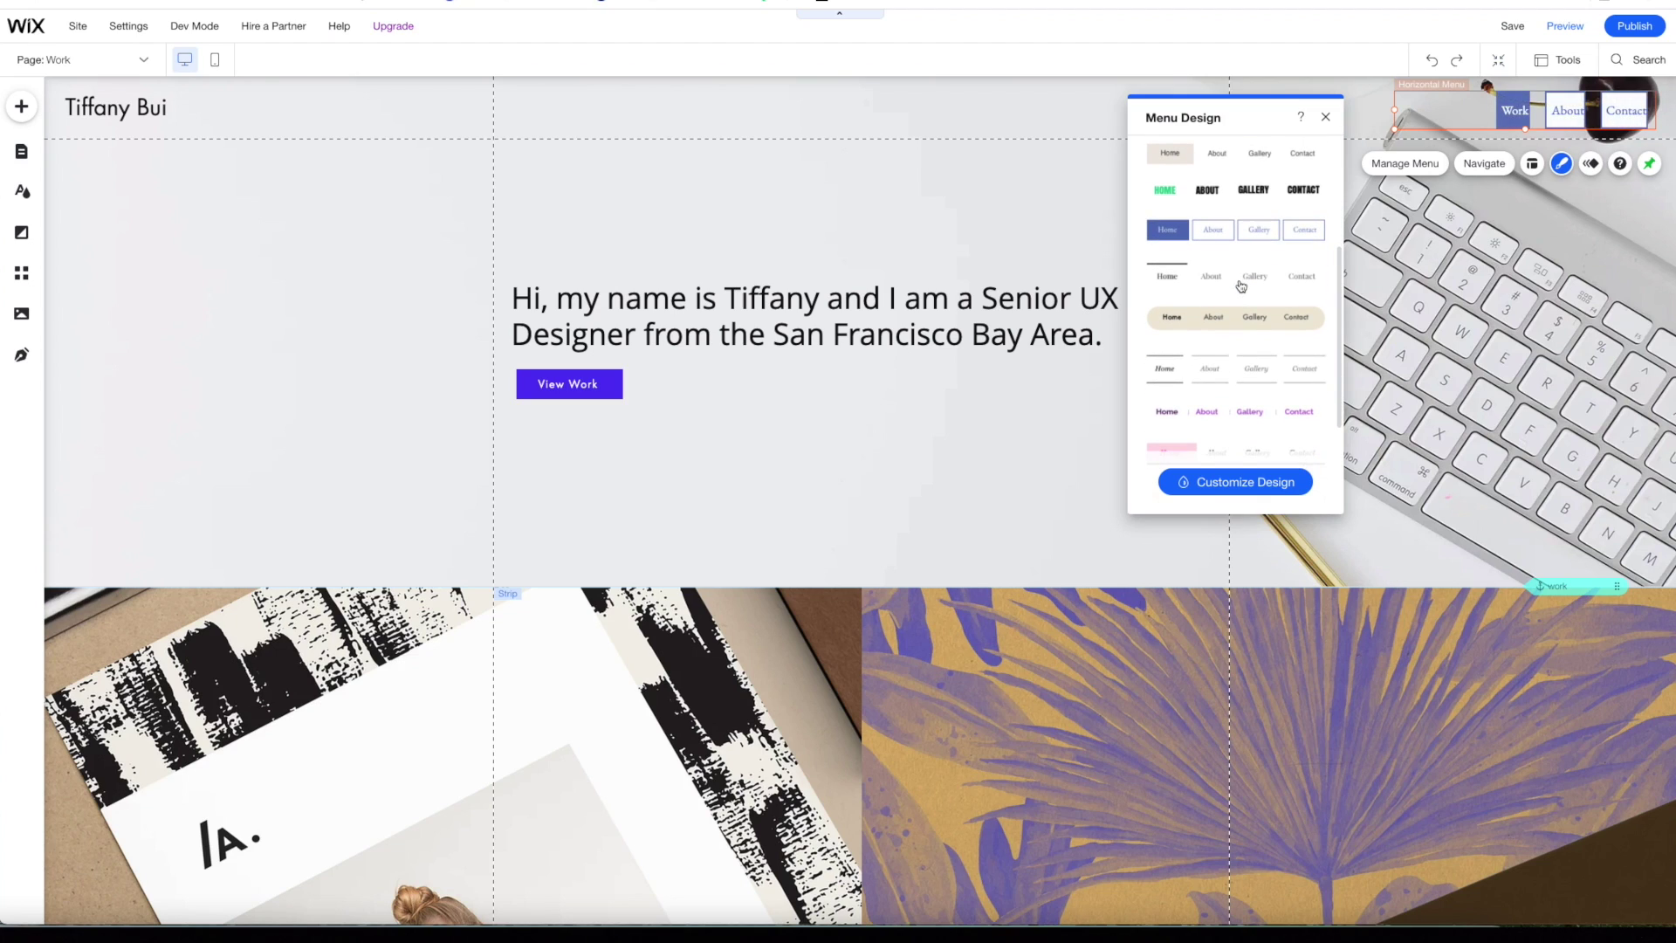
left_click(1225, 325)
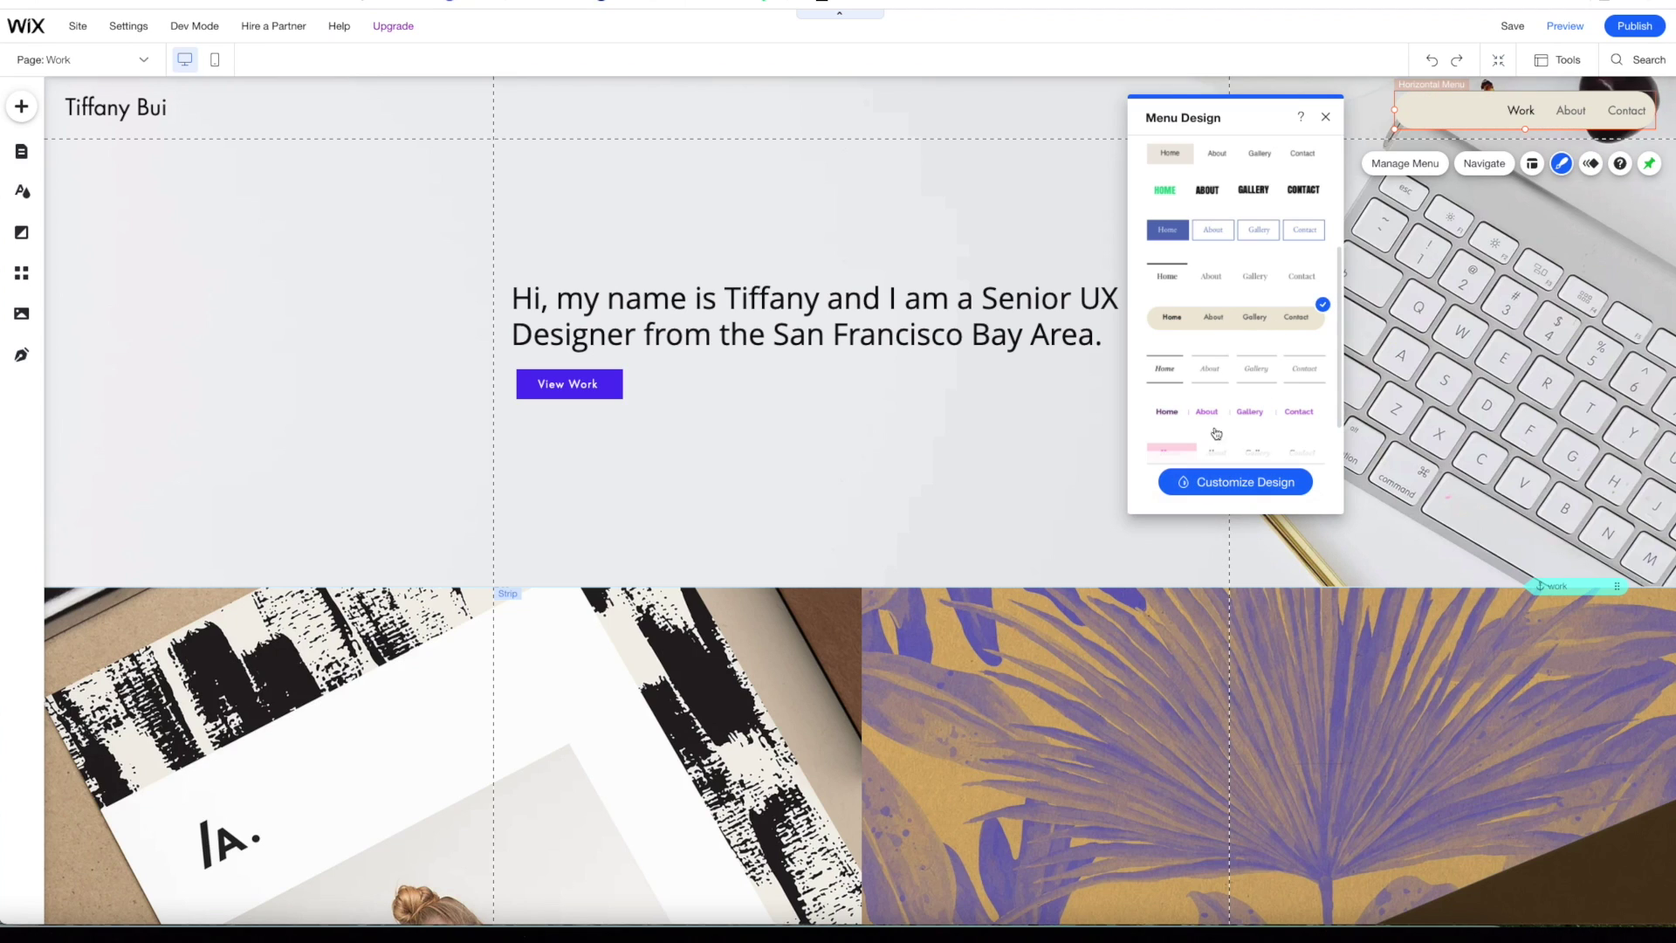
scroll(1217, 434, "down", 4)
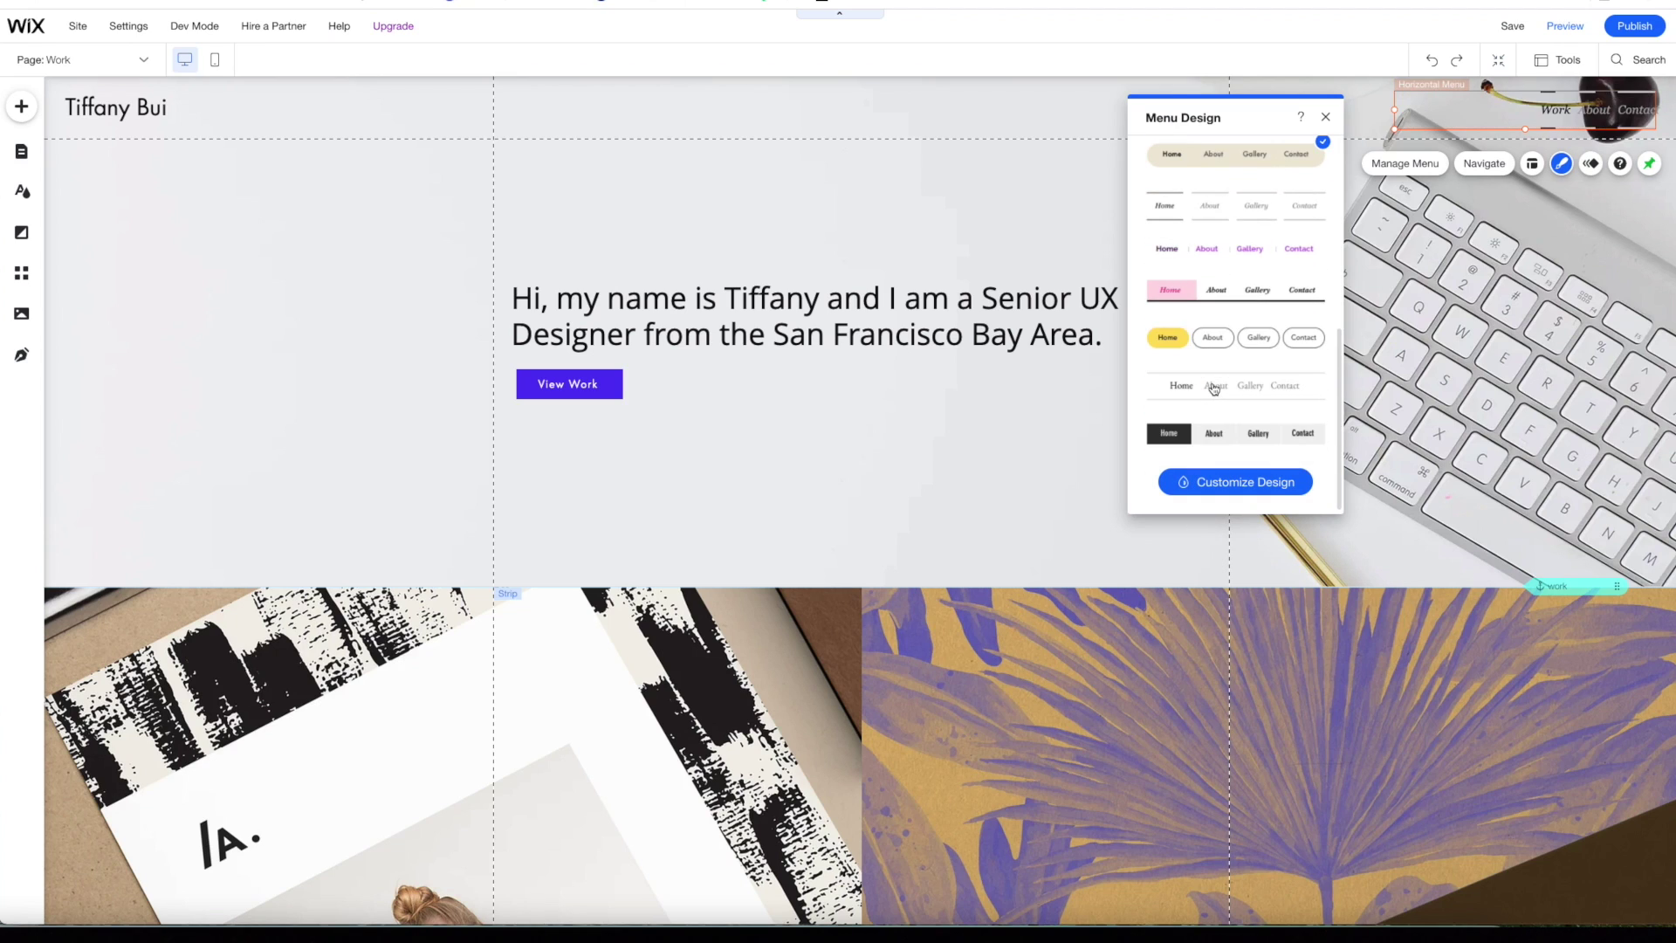
- Set the menu's fill background colour to black in Customize Design
left_click(1236, 483)
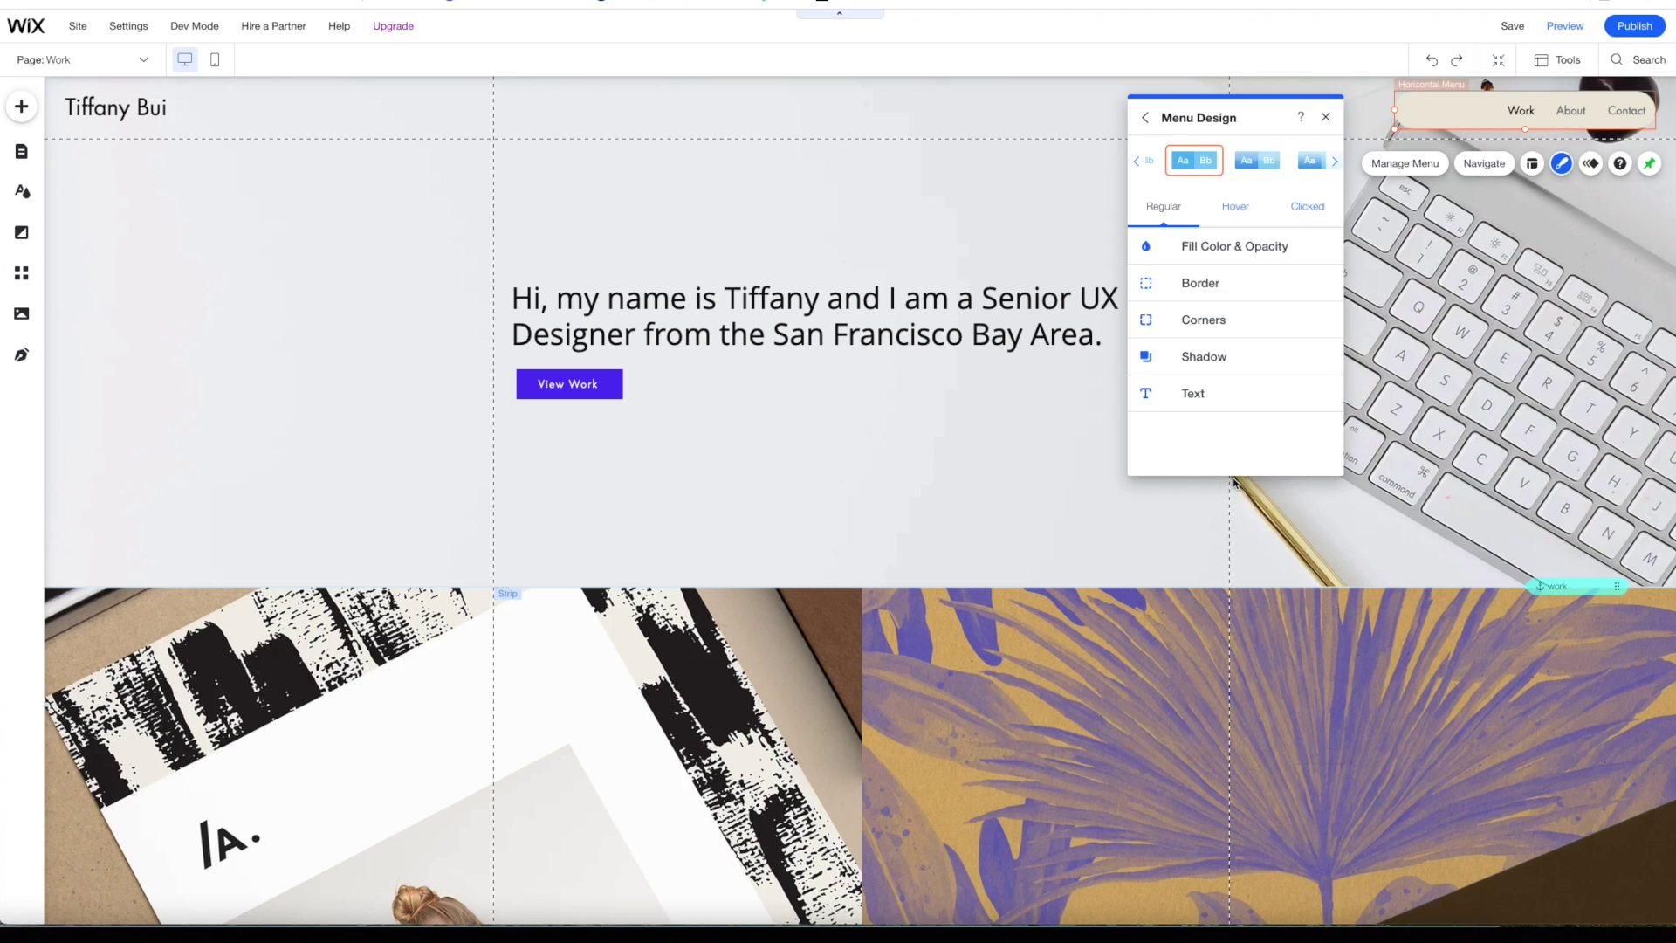
left_click(1179, 257)
left_click(1314, 306)
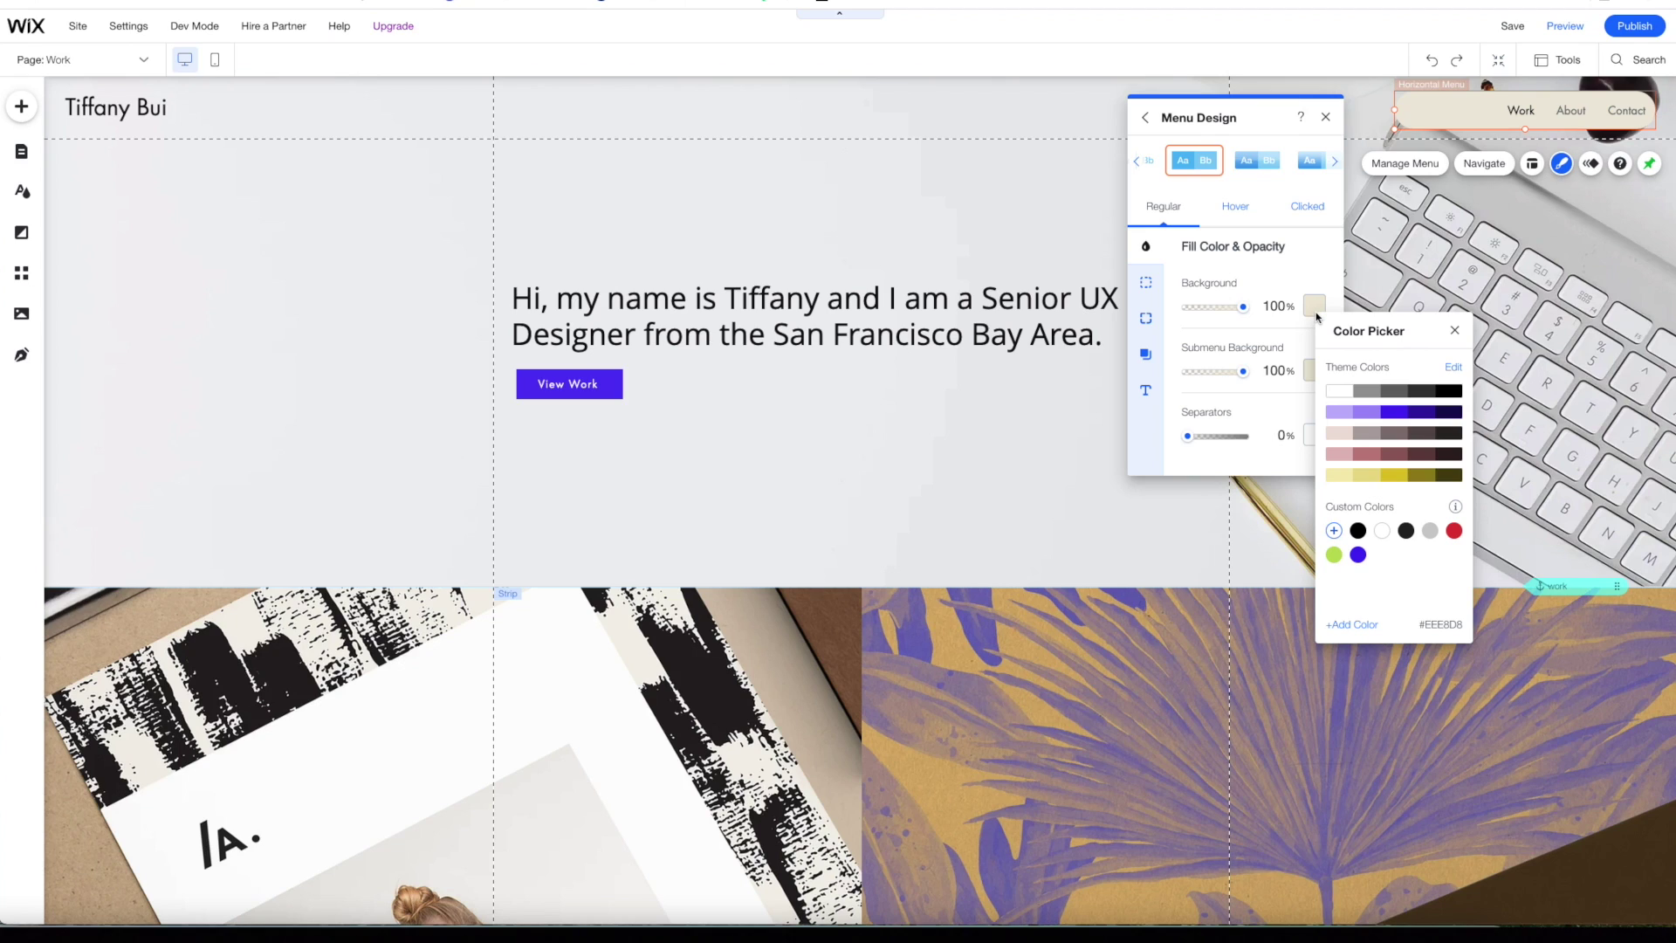
left_click(1450, 391)
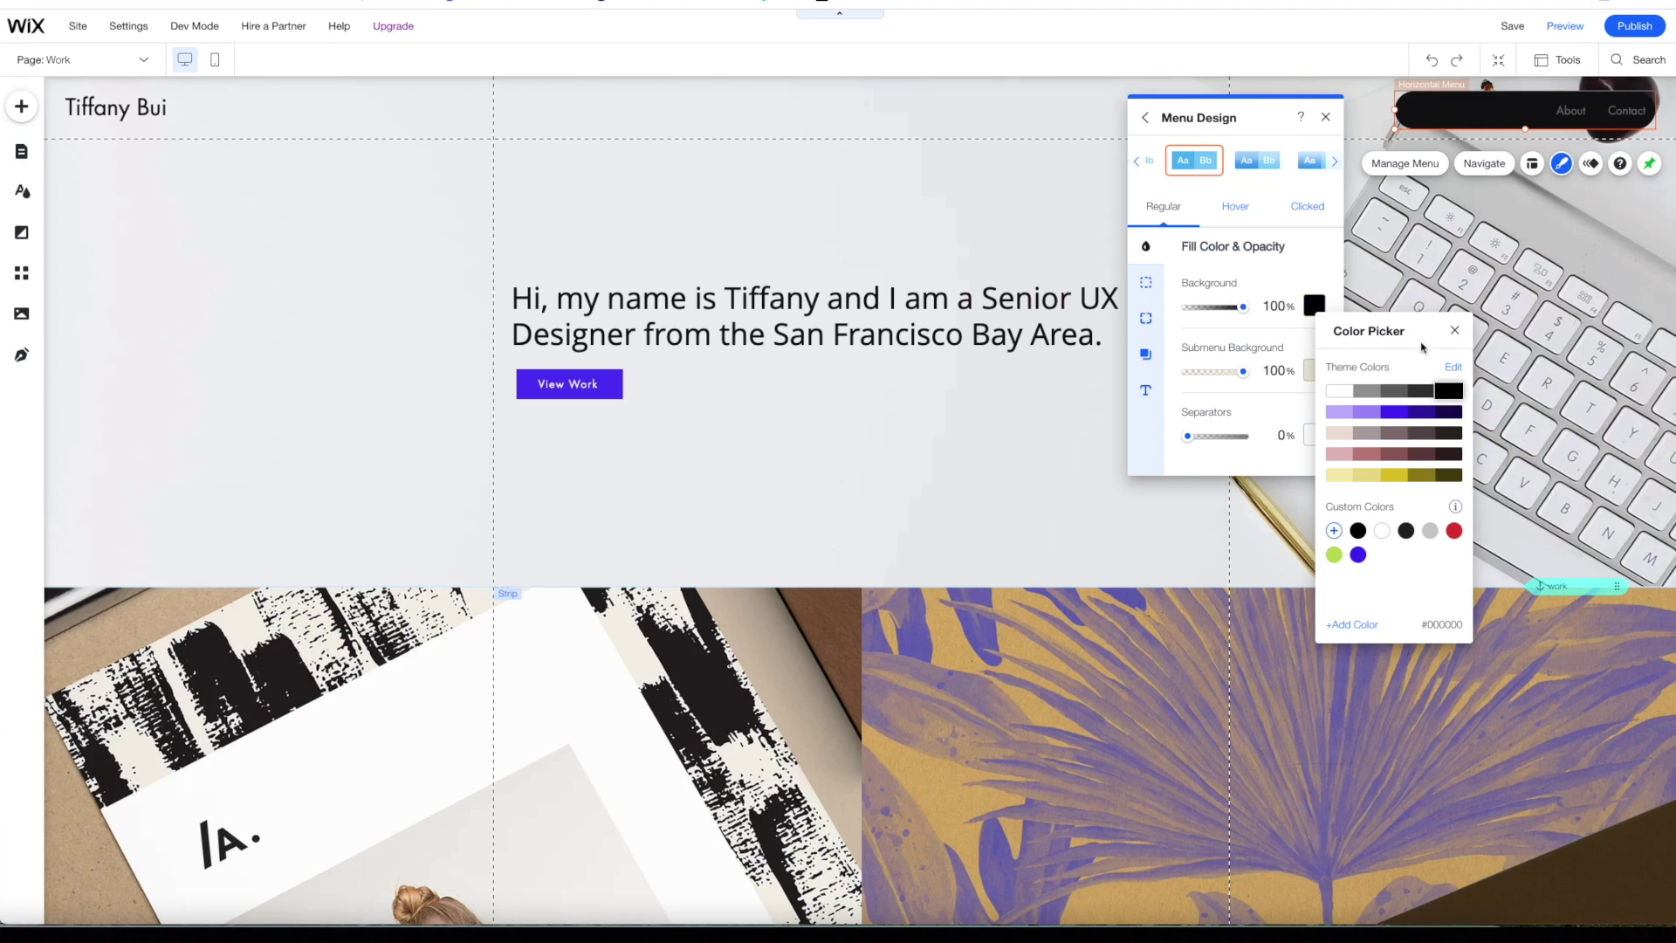
left_click(1328, 272)
- Centre-align the Work, About and Contact menu items
left_click(1532, 164)
left_click(1199, 361)
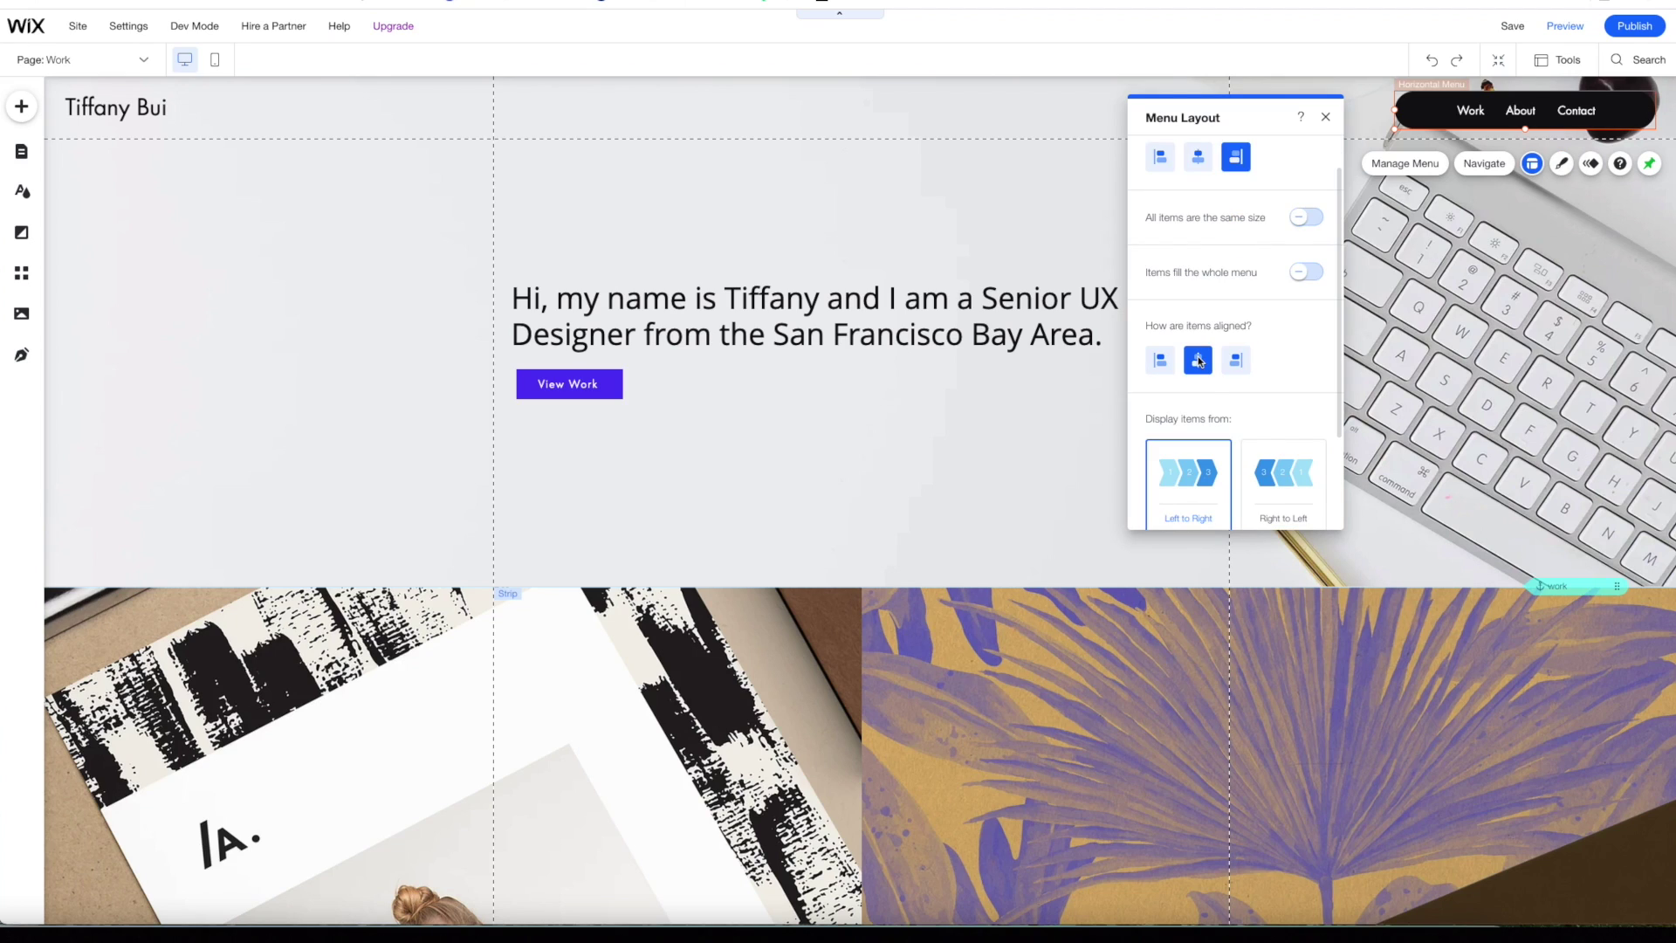
left_click(1164, 365)
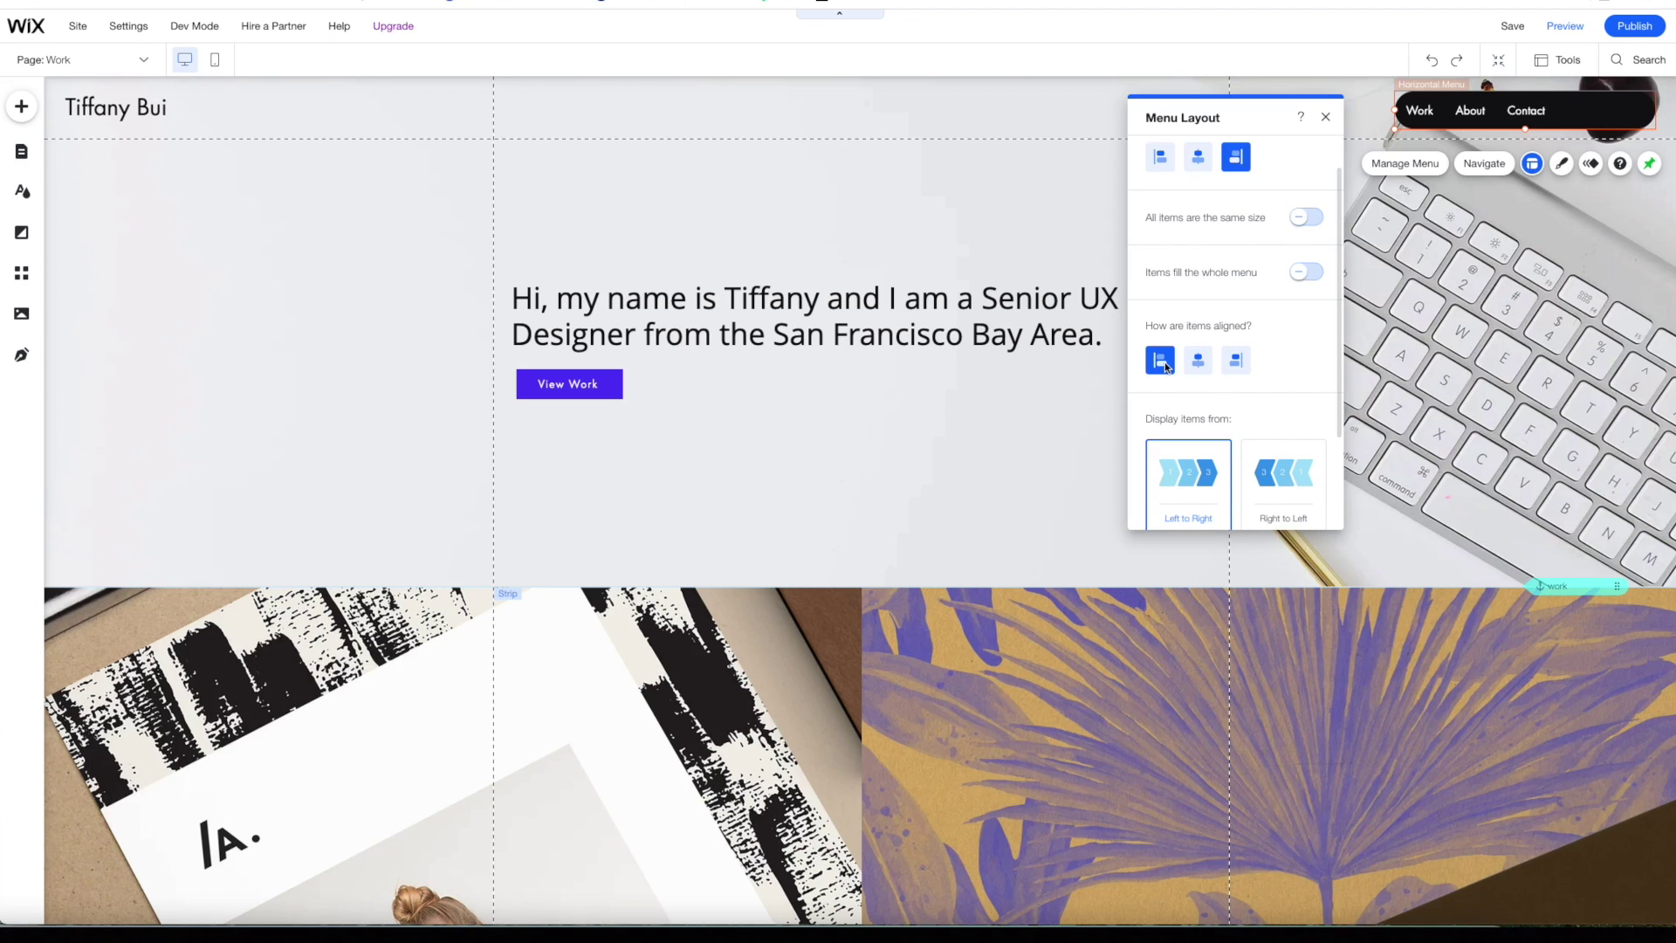
left_click(1199, 363)
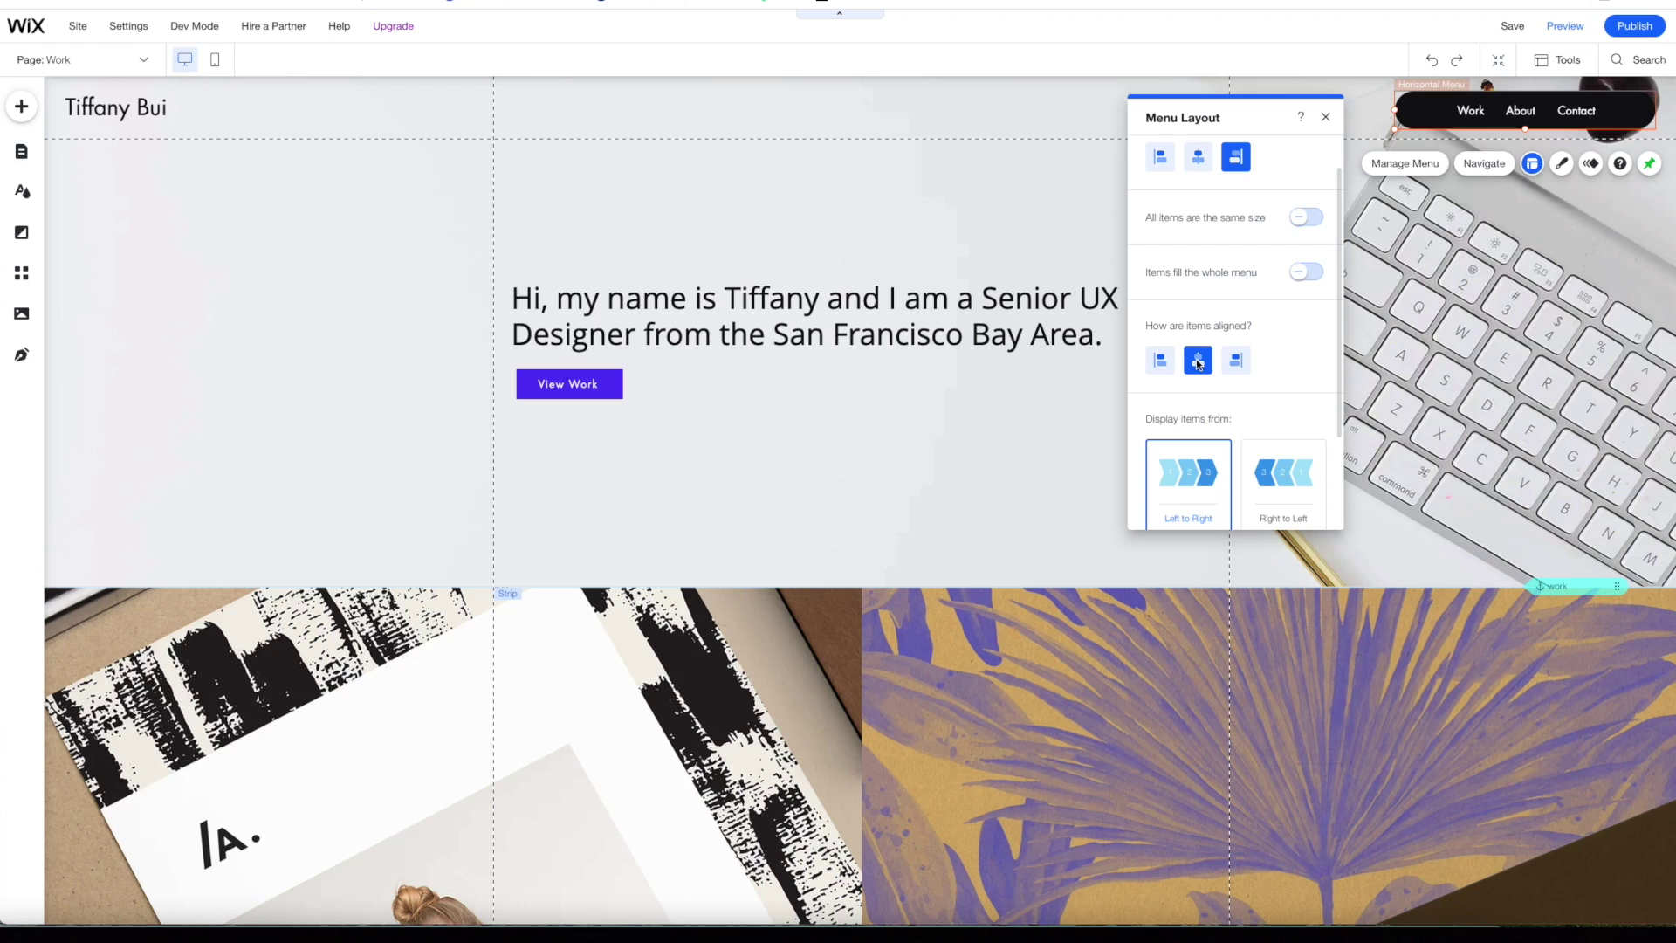
key("Escape")
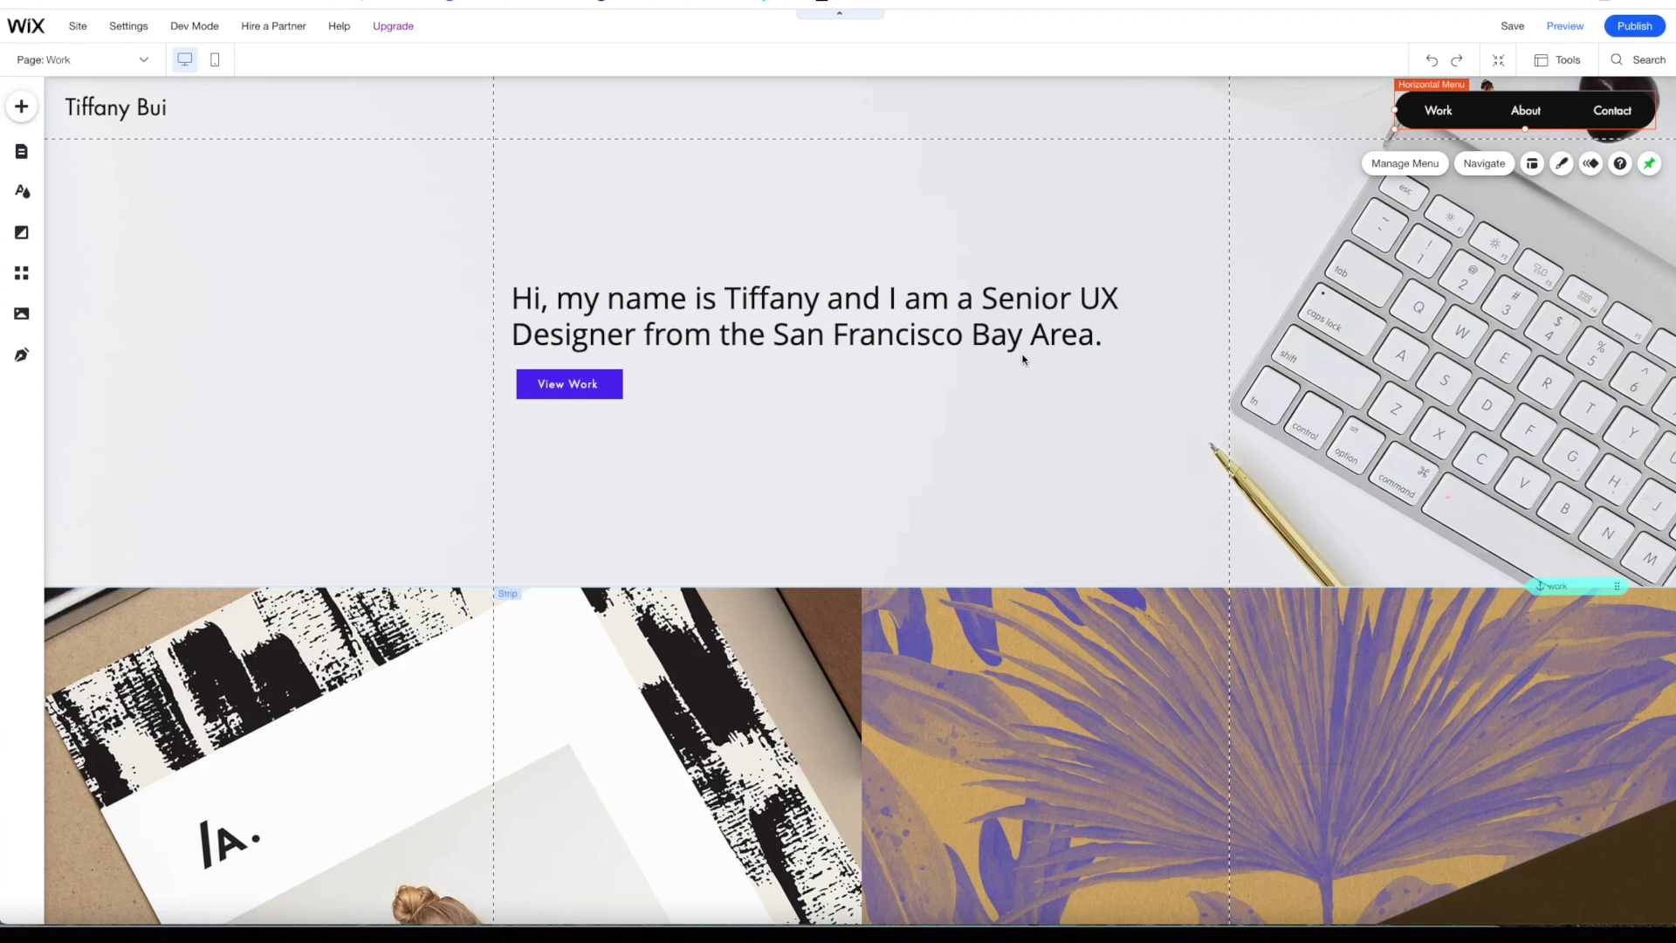
- Delete all eight placeholder images from the Pro Gallery, then choose to add images
scroll(1023, 359, "down", 6)
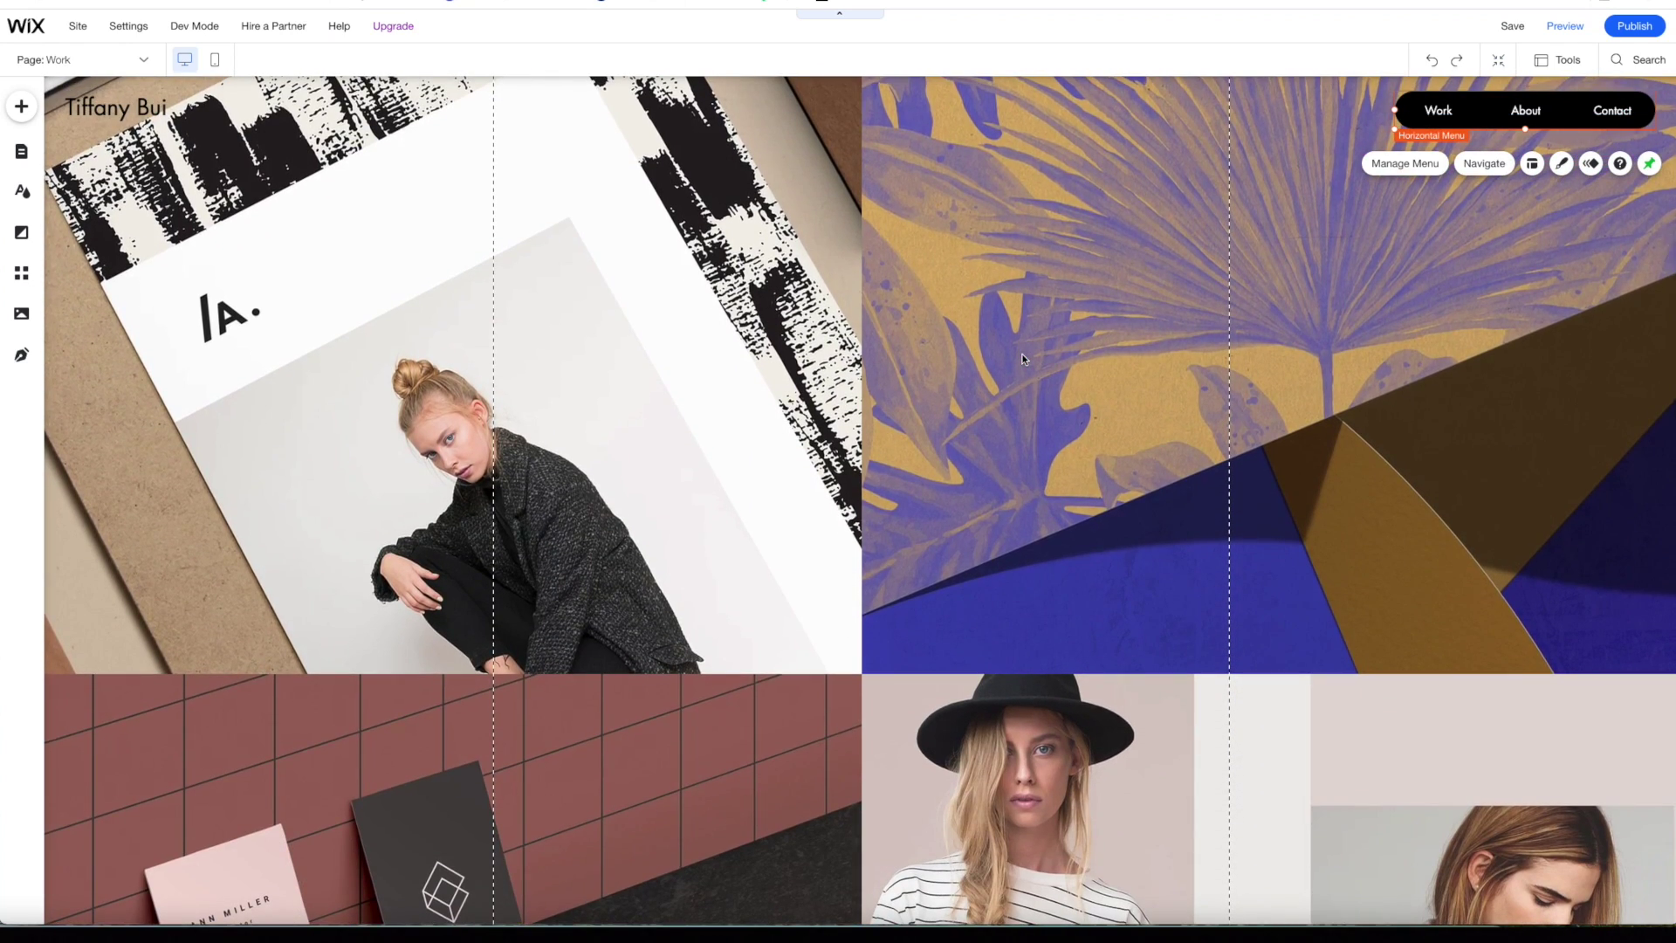
scroll(1023, 359, "down", 2)
scroll(786, 375, "up", 3)
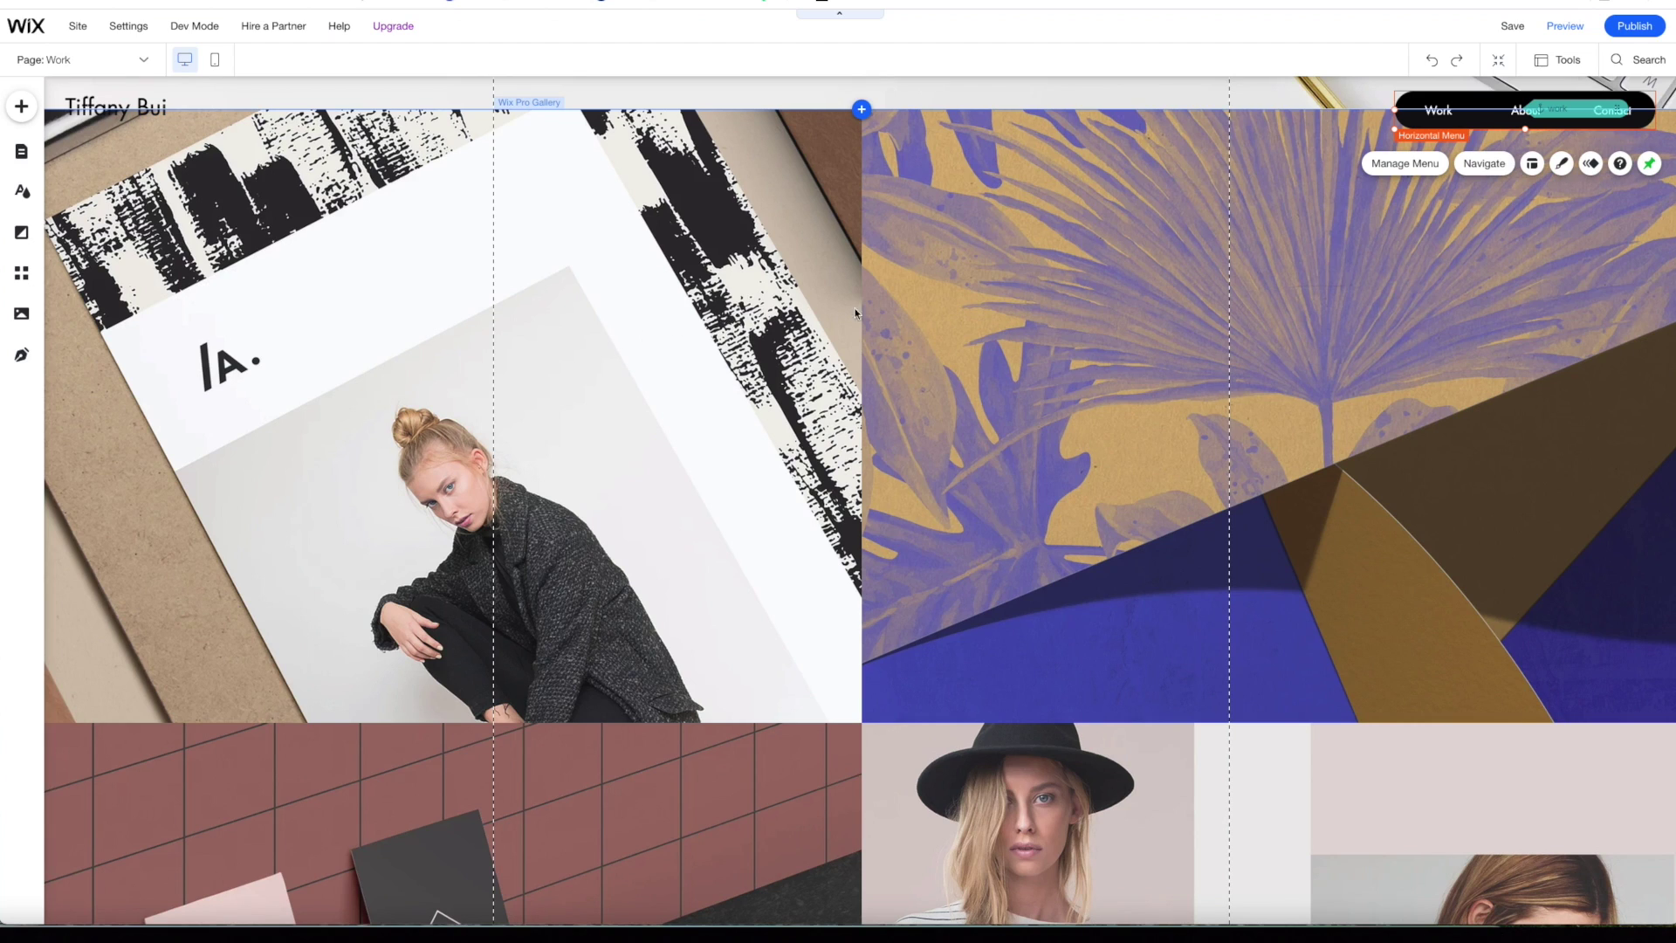
left_click(1065, 364)
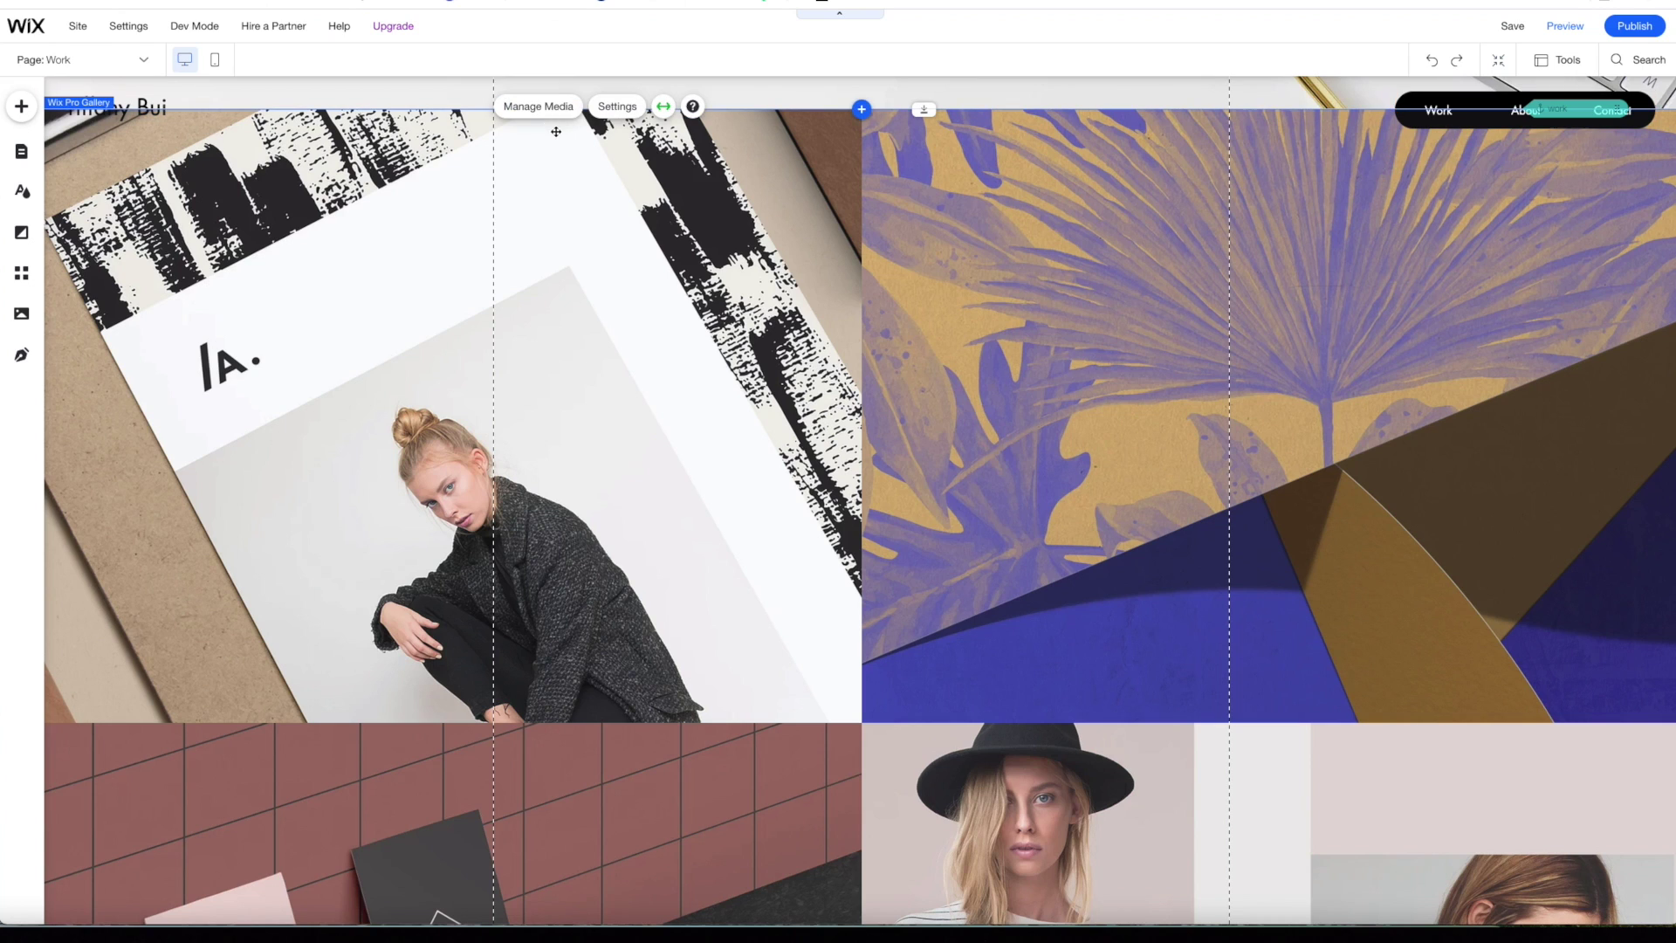
left_click(555, 108)
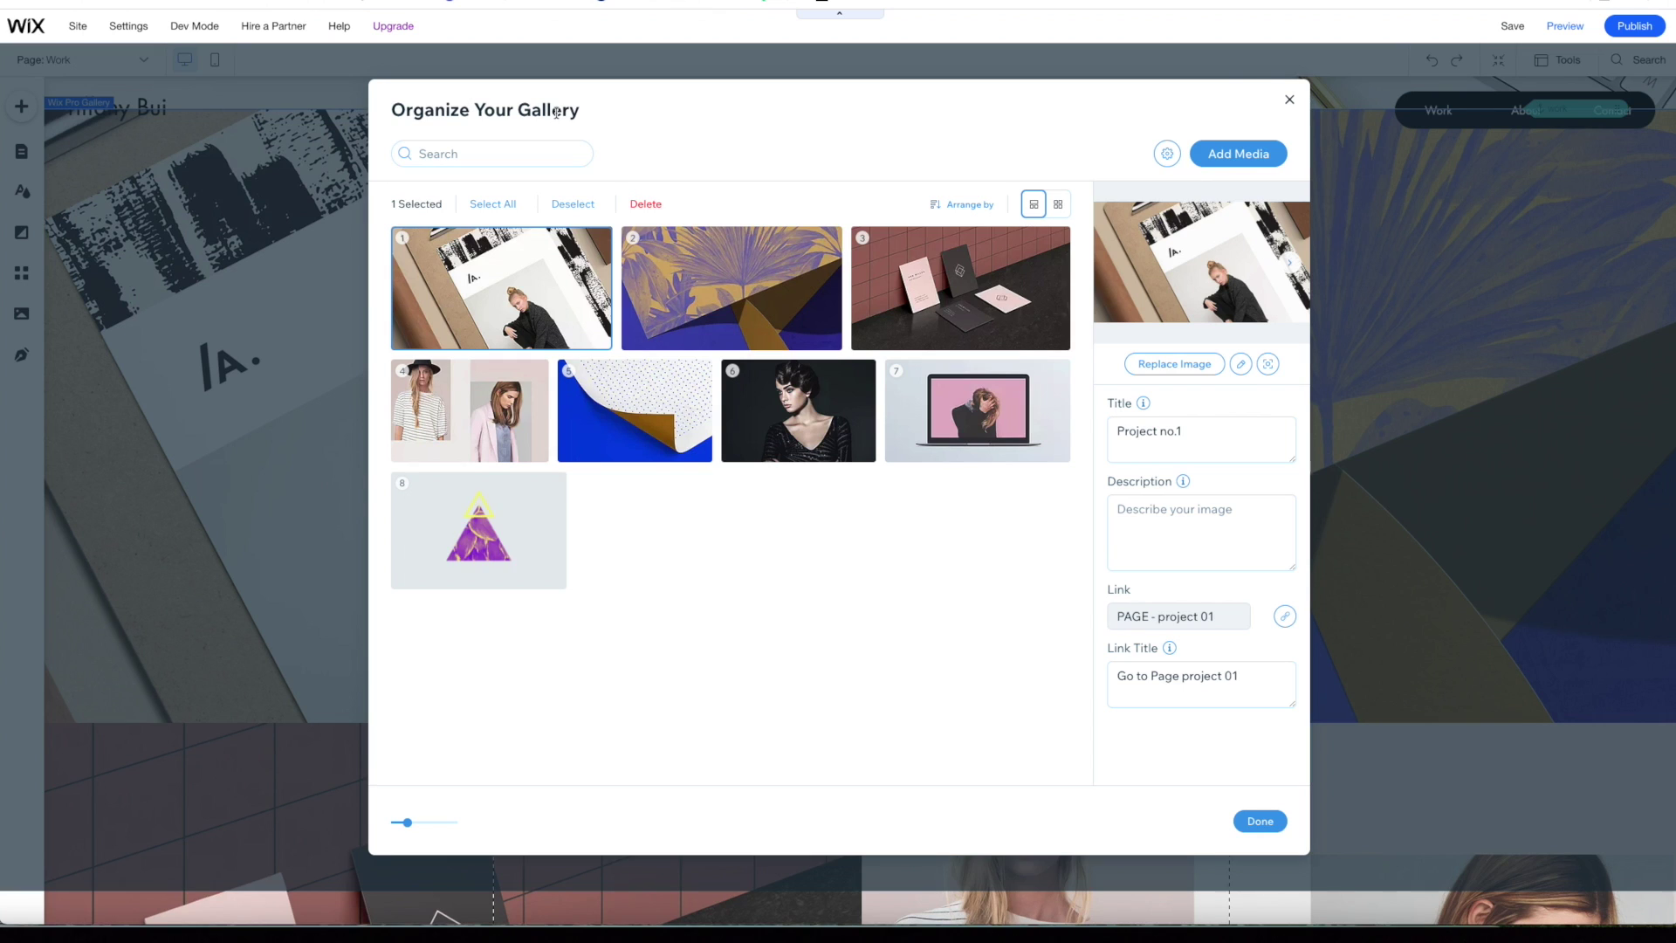
left_click(509, 204)
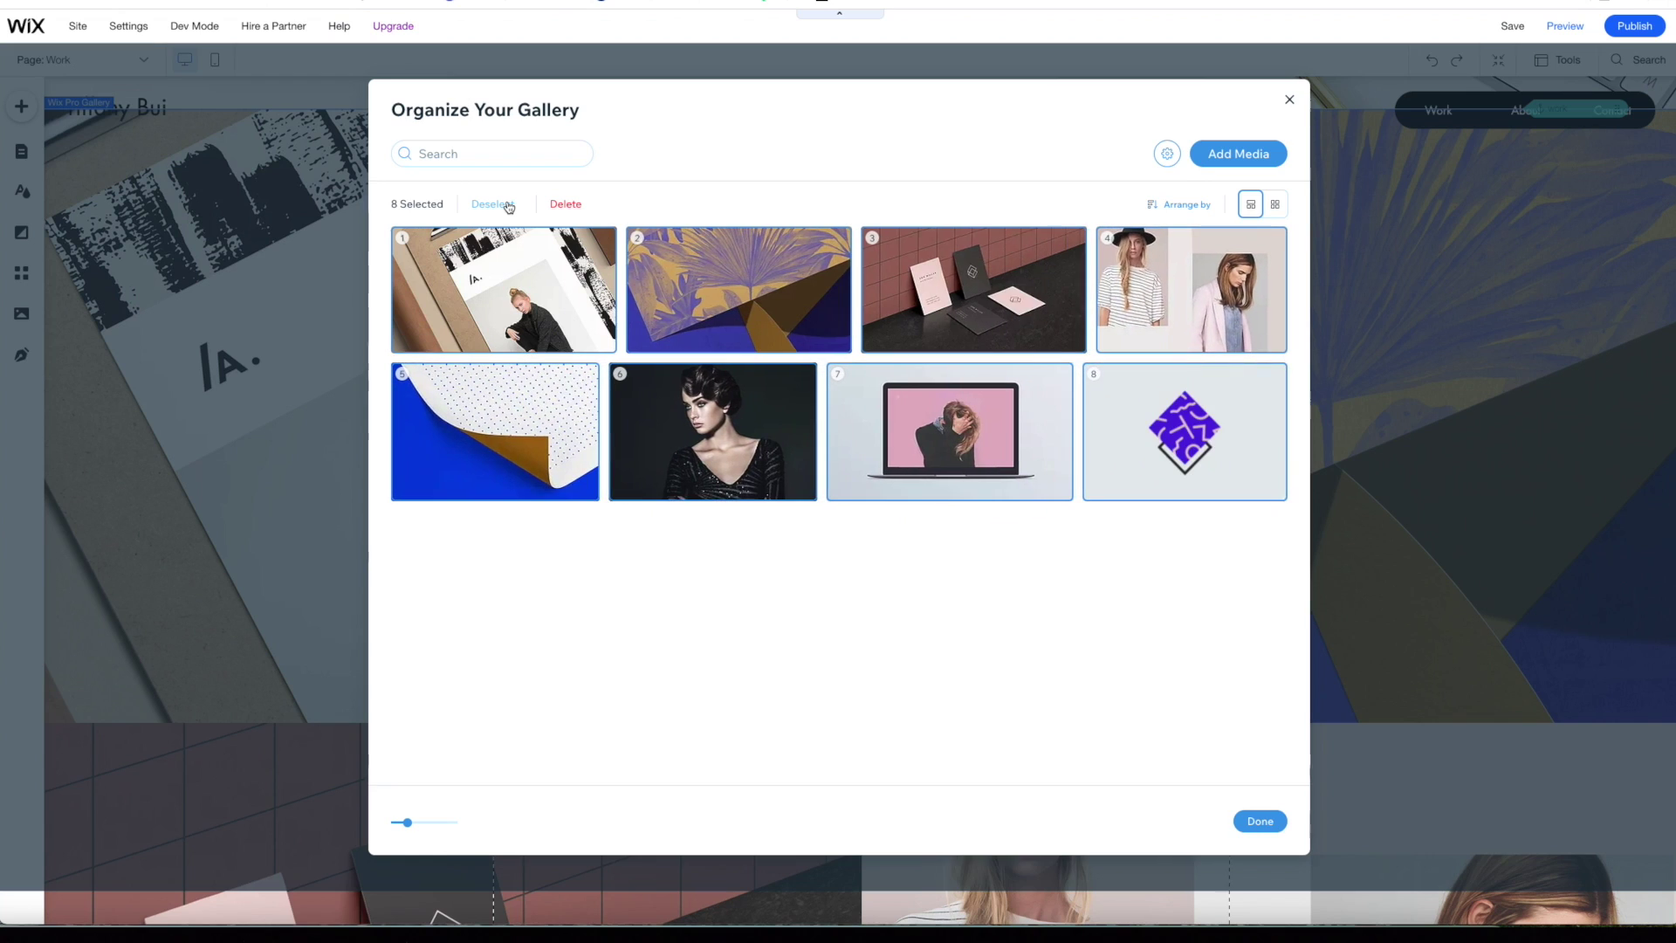
left_click(567, 207)
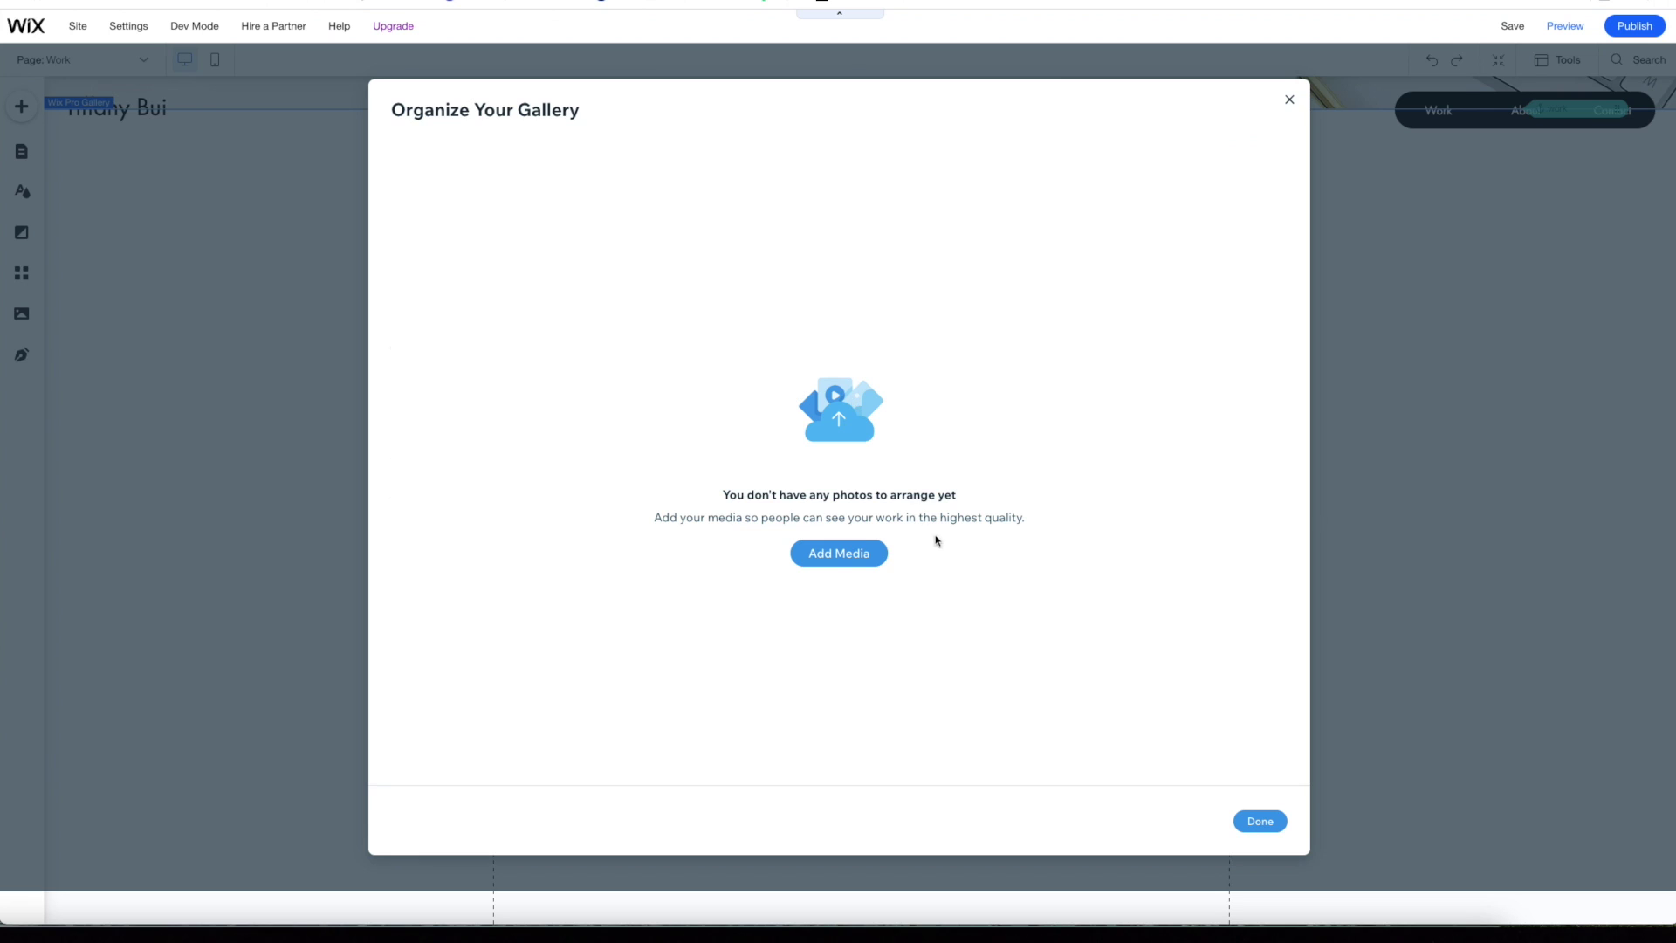
left_click(851, 560)
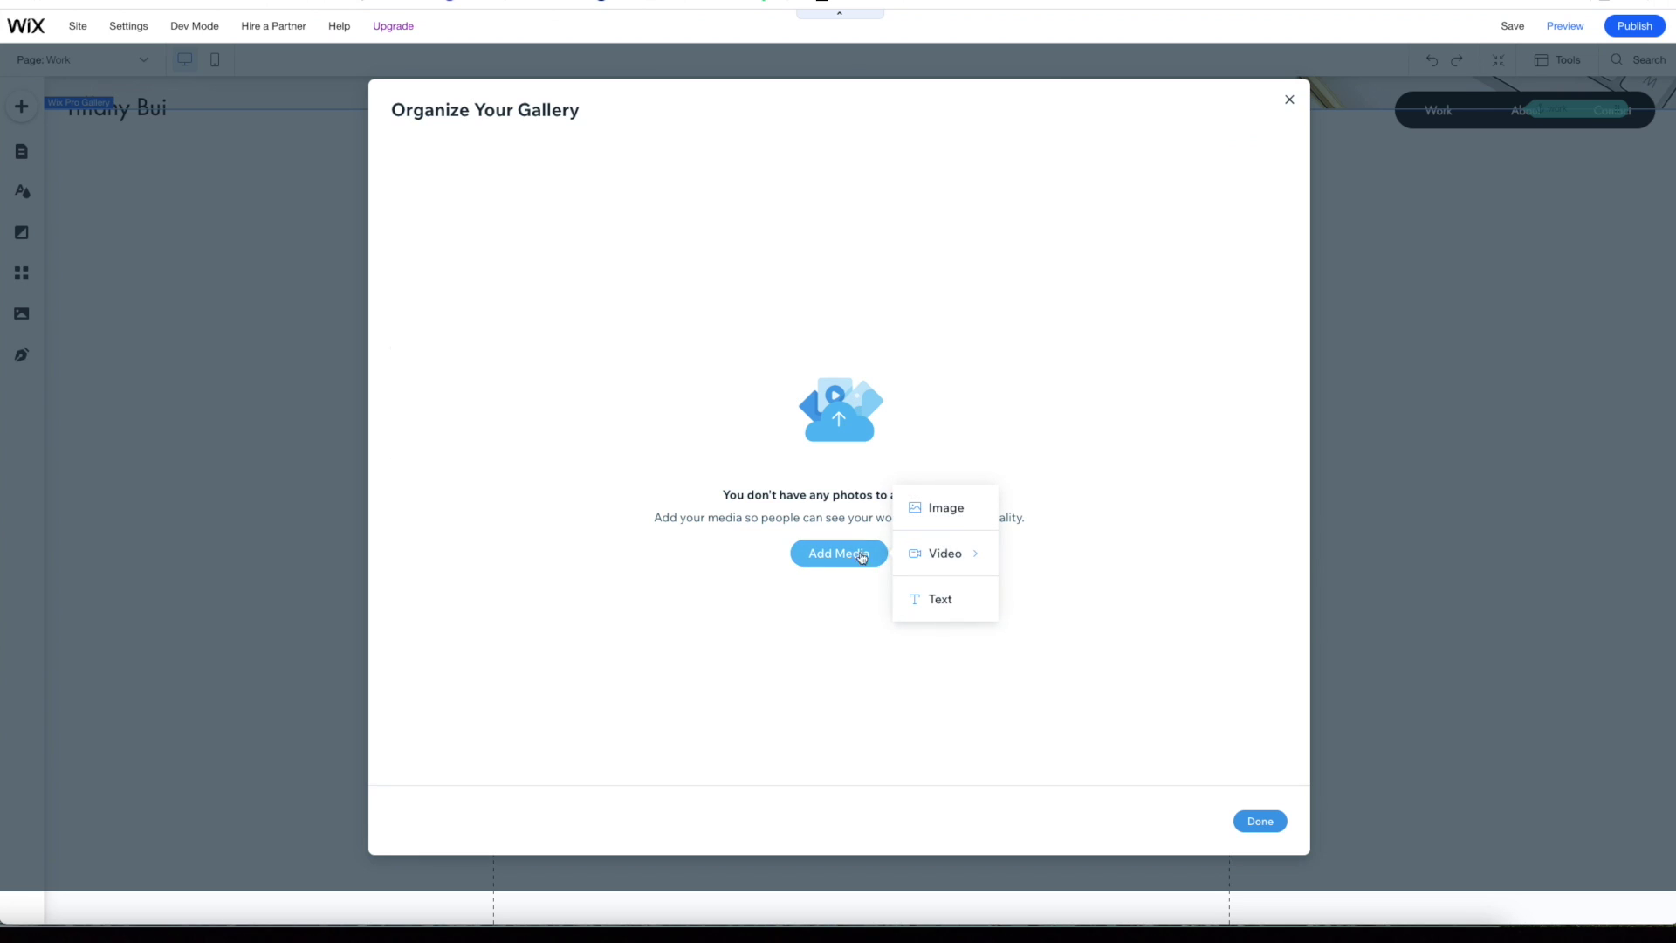
left_click(946, 510)
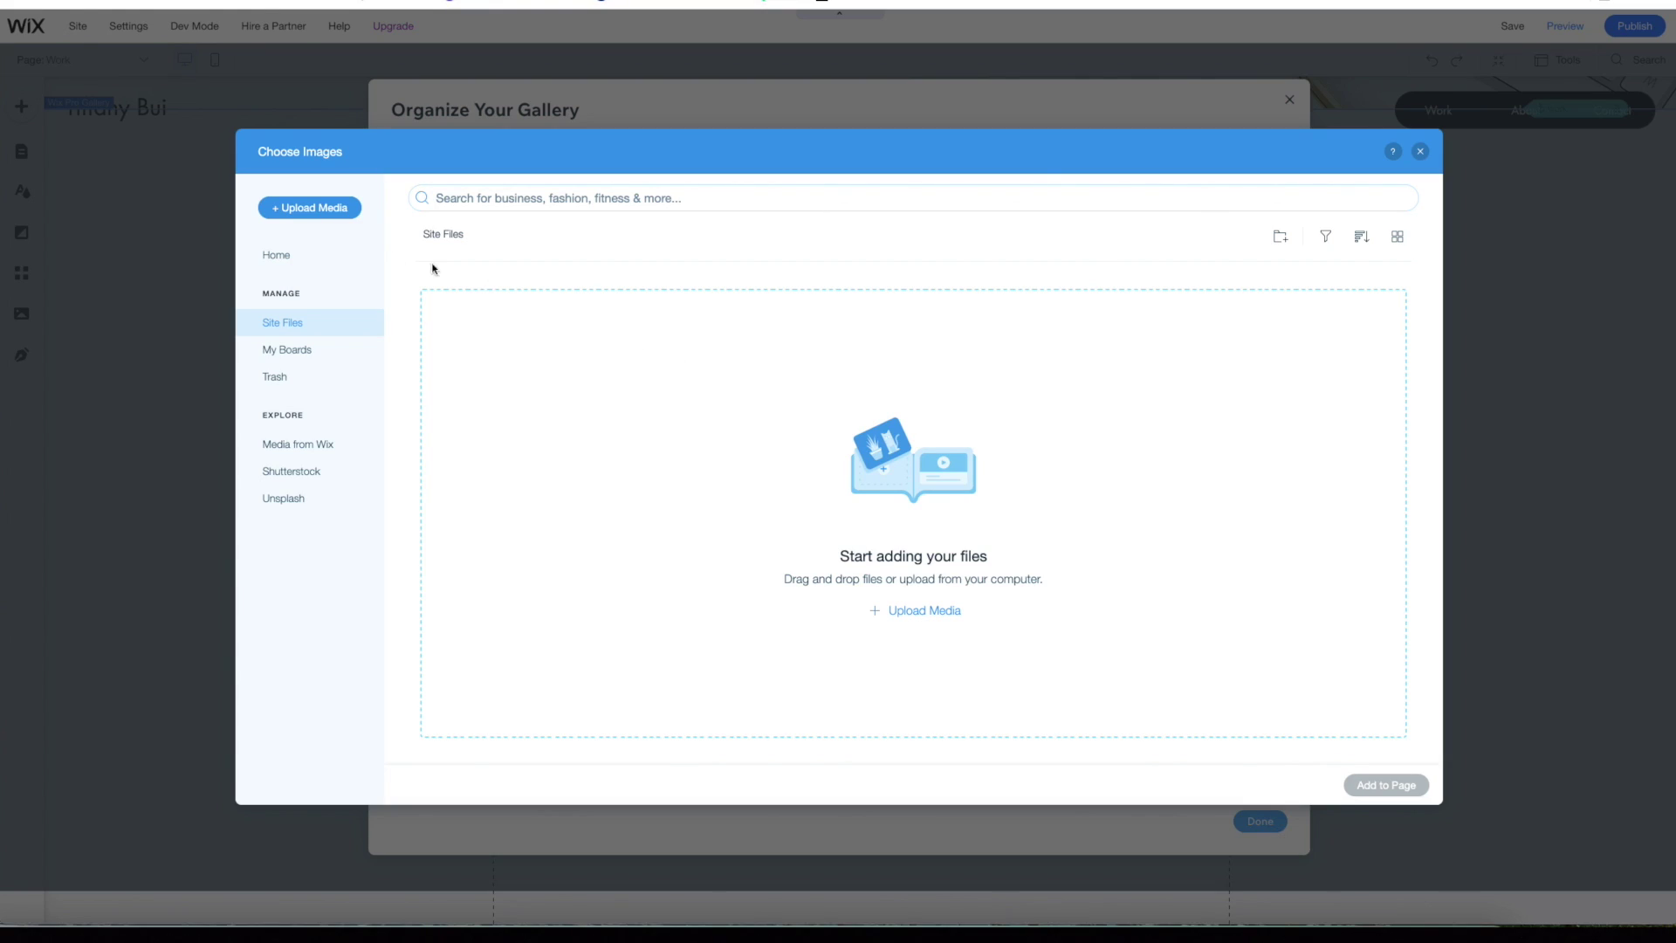
- Upload and add four project images, placing the Metrolink app first and the laptop second
left_click(319, 209)
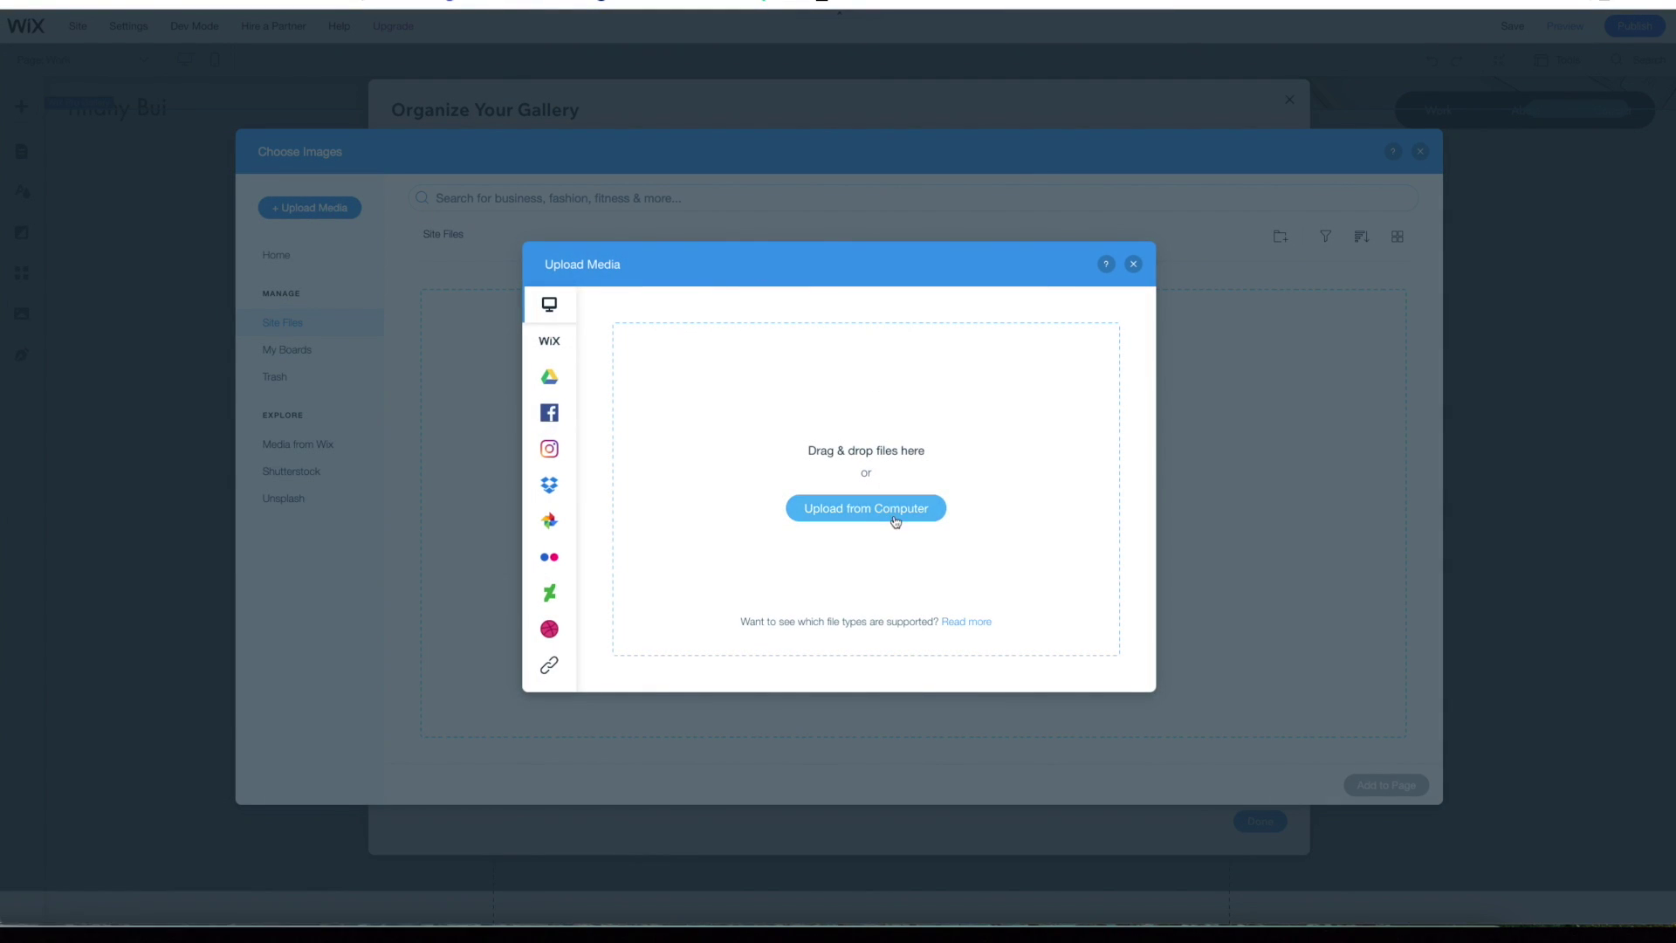
left_click(903, 515)
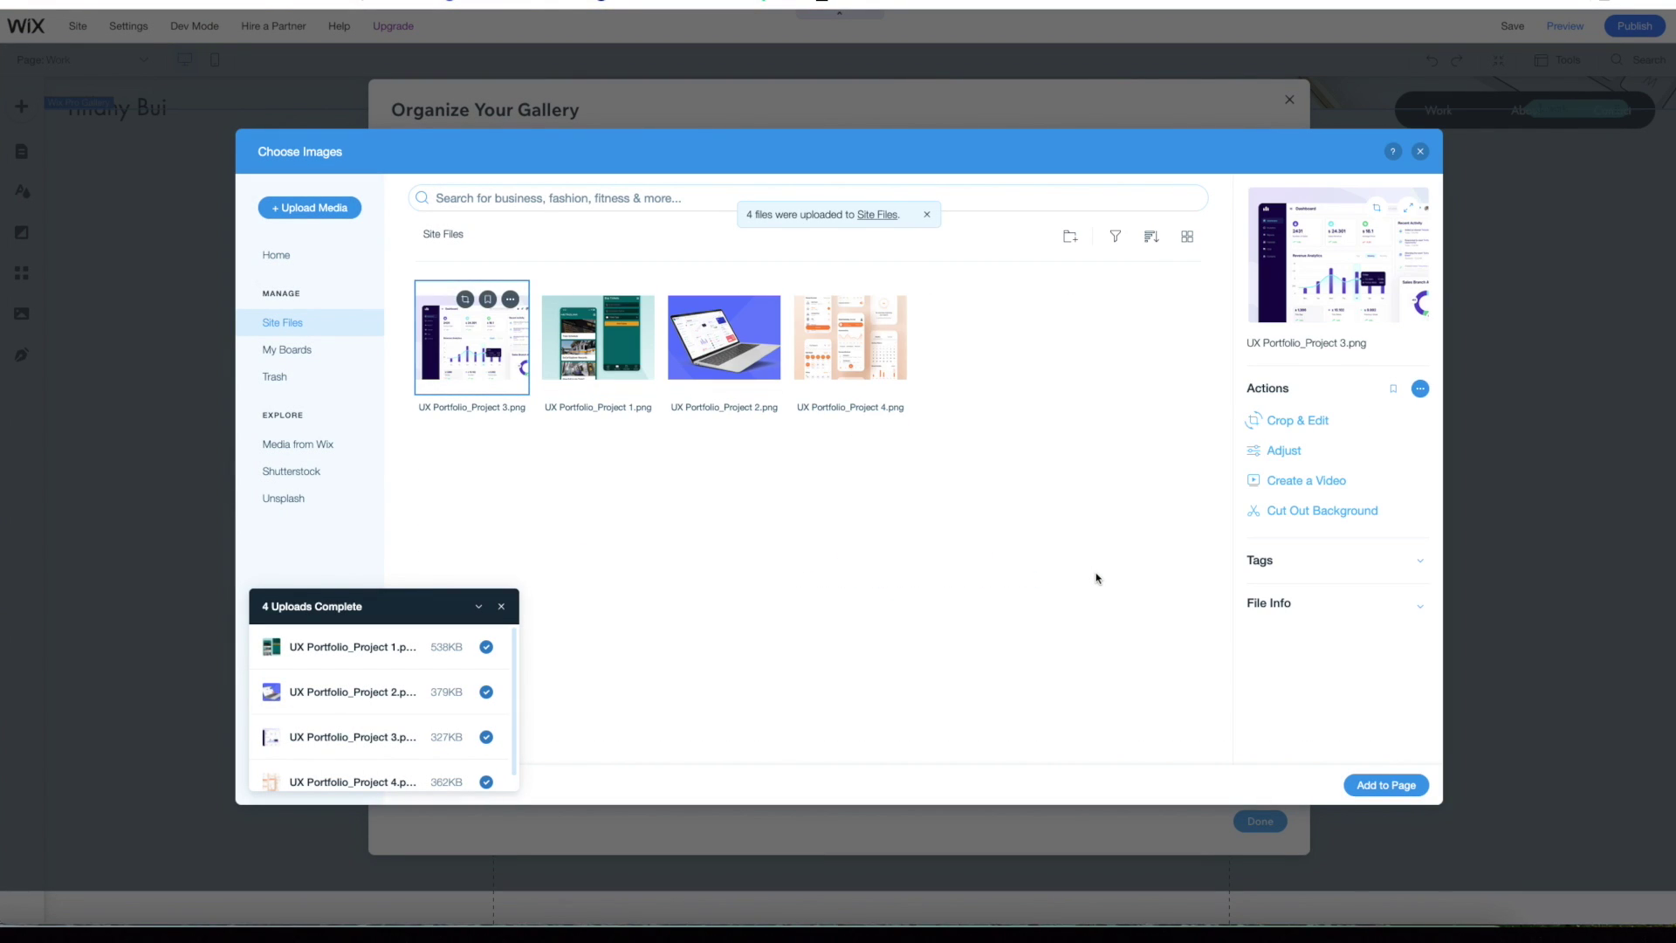
left_click(1387, 785)
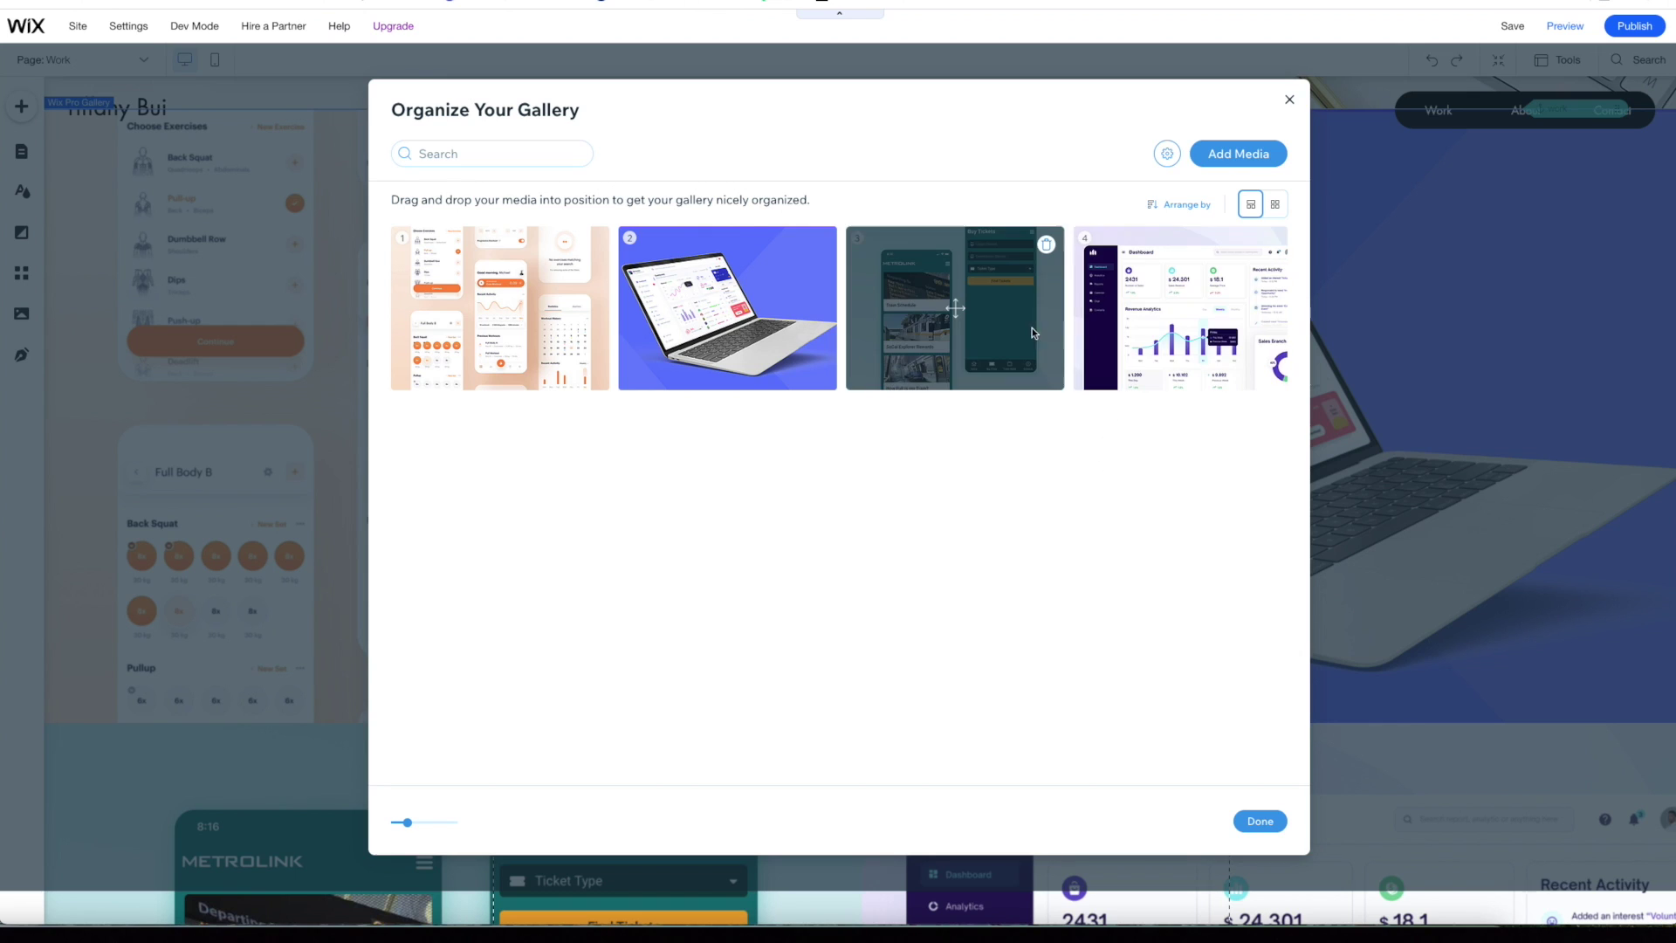
left_click_drag(992, 287, 508, 287)
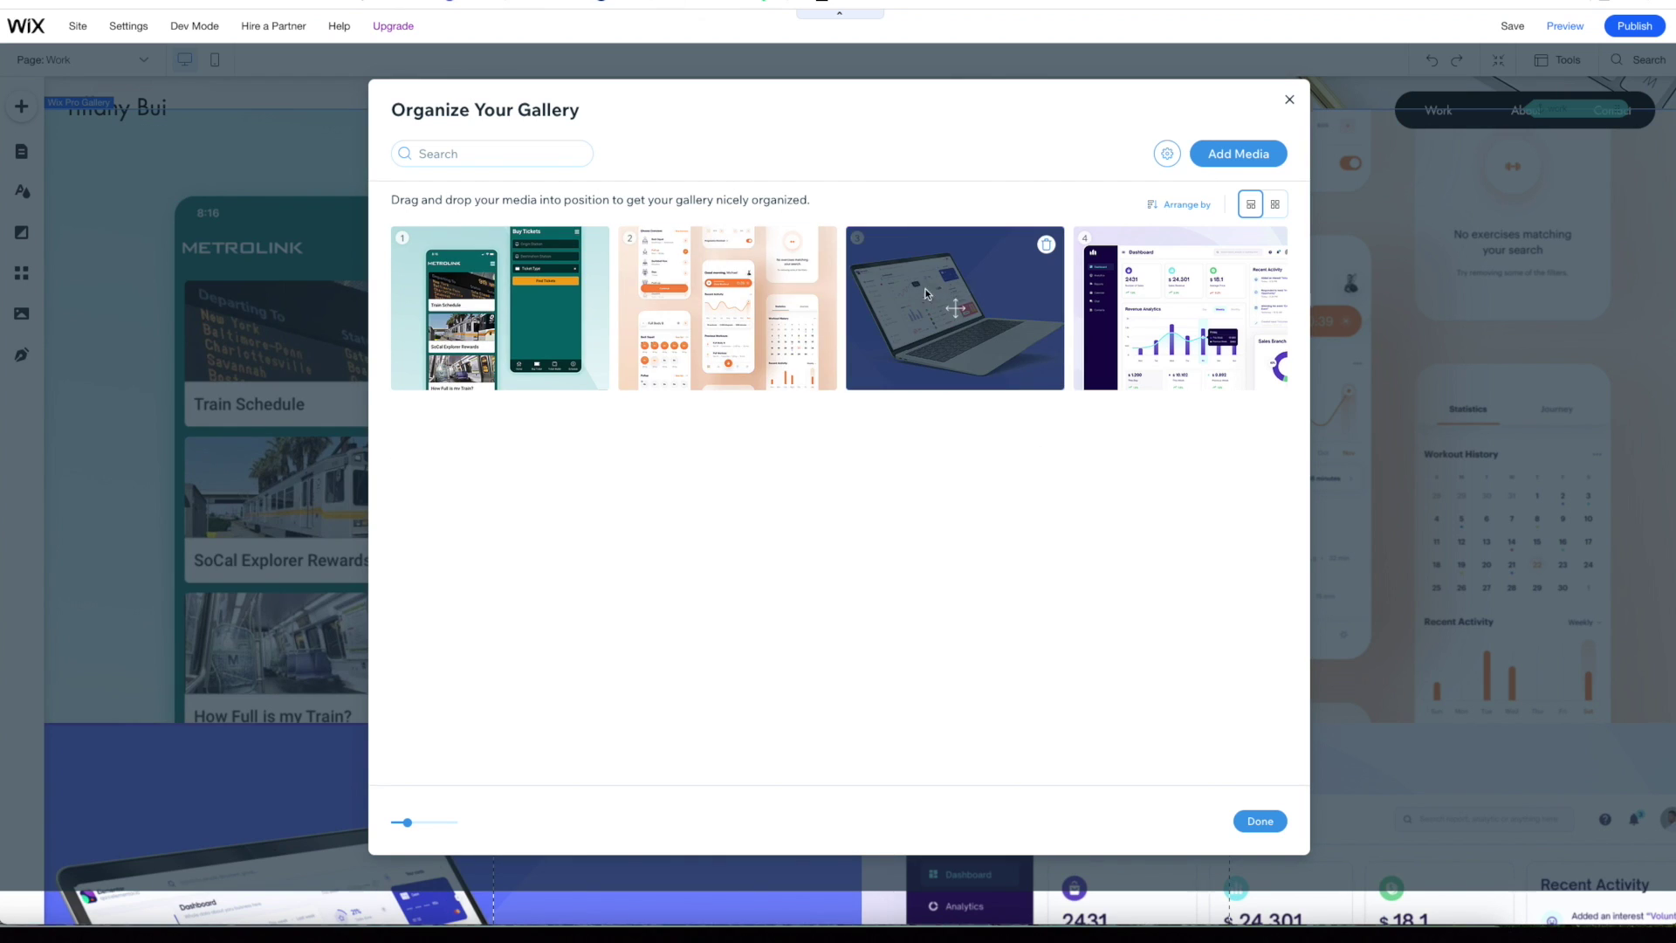
left_click_drag(927, 293, 770, 278)
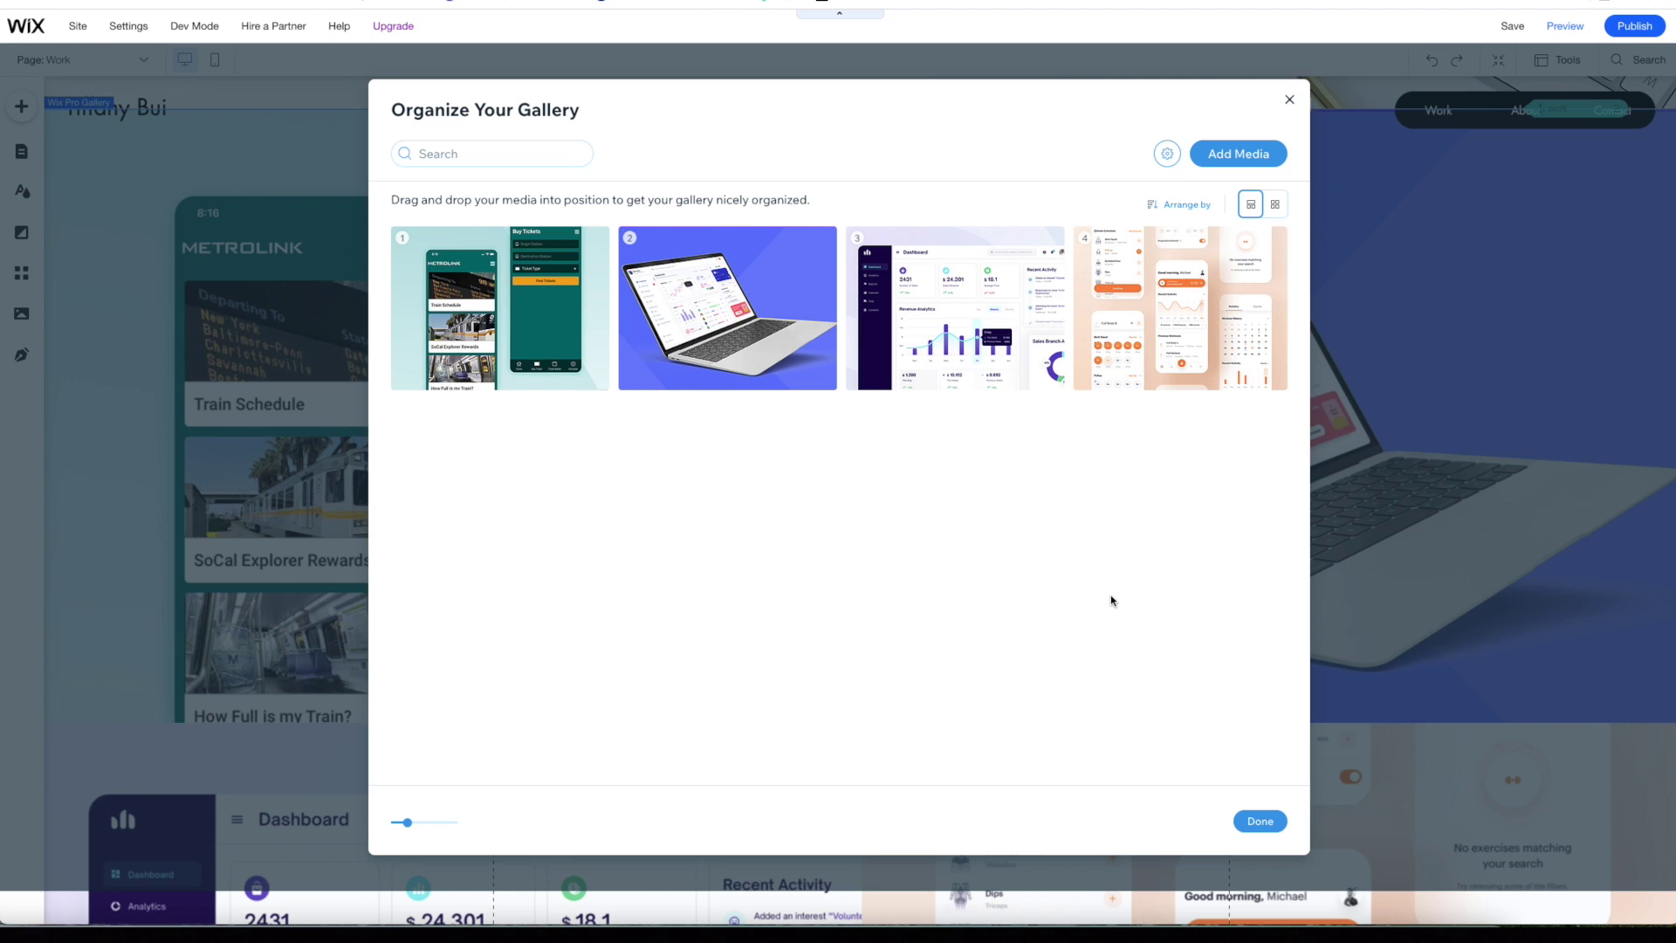
left_click(1260, 821)
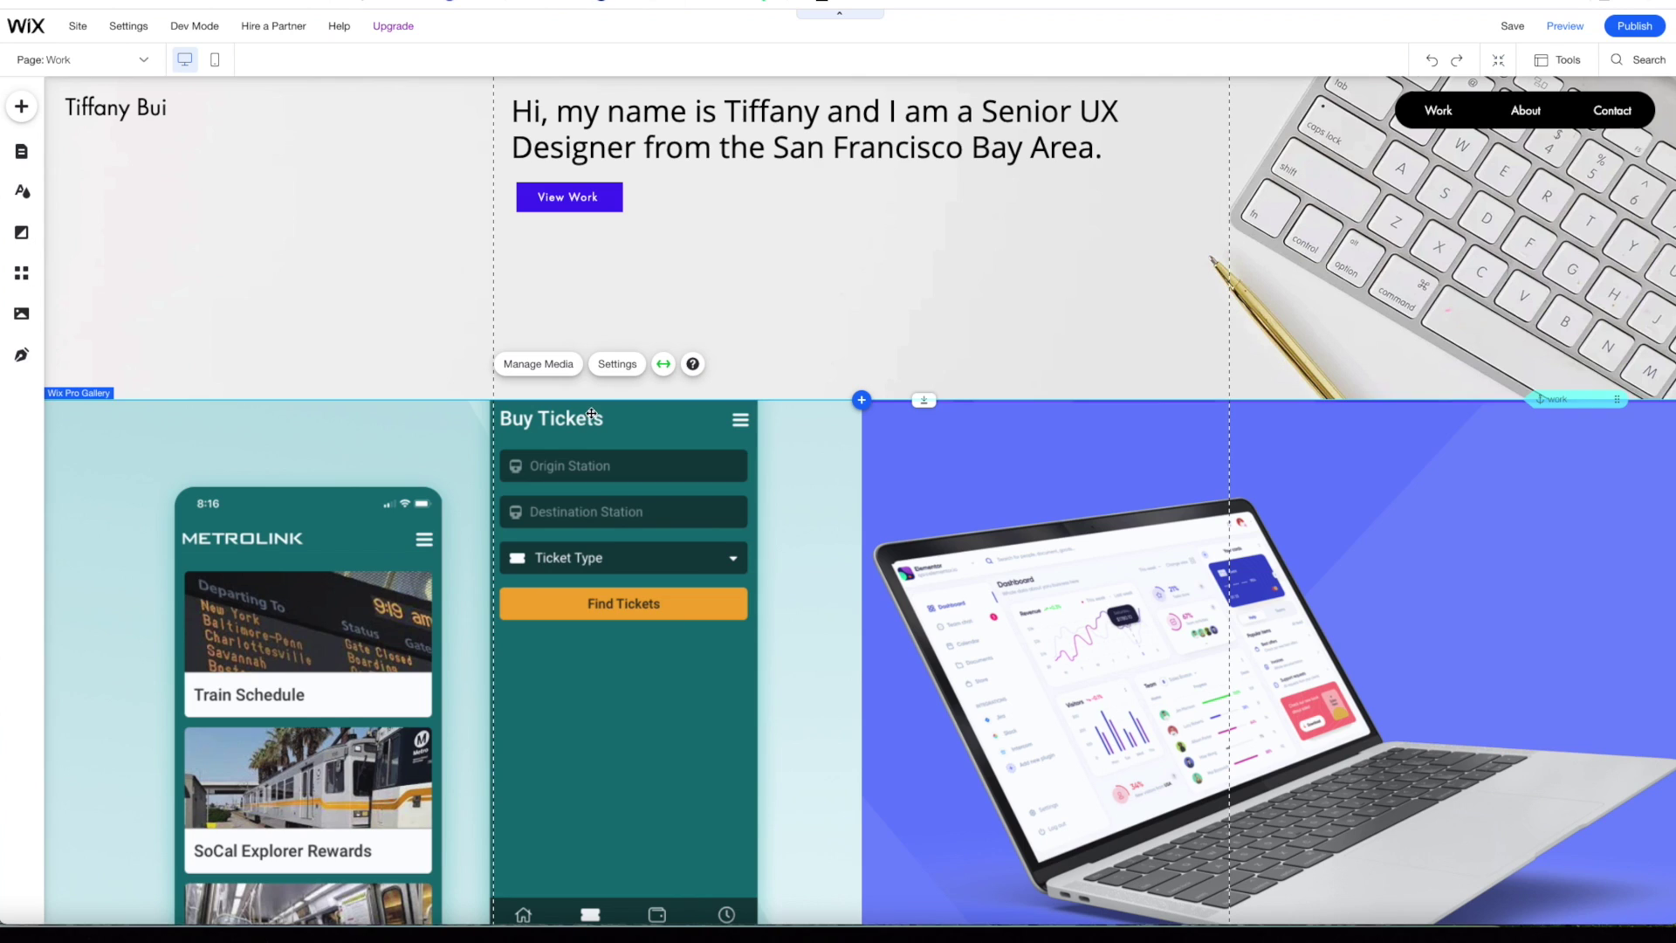
- Keep the gallery in Grid layout after trying Collage, and reopen its media organizer
left_click(625, 368)
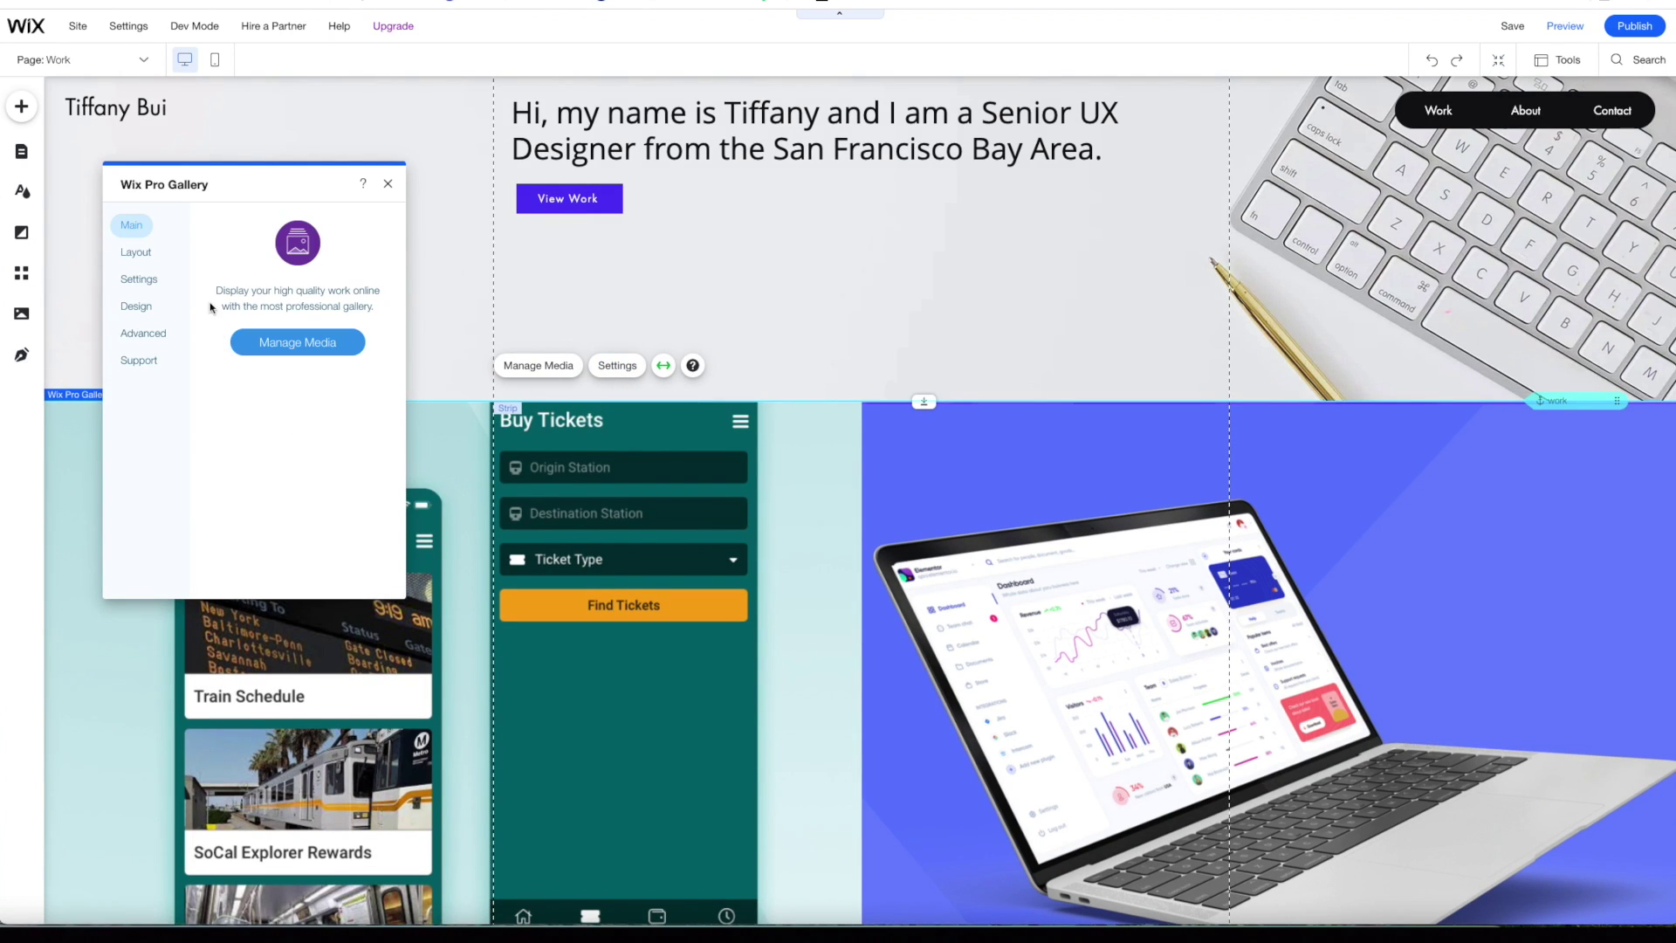
left_click(147, 254)
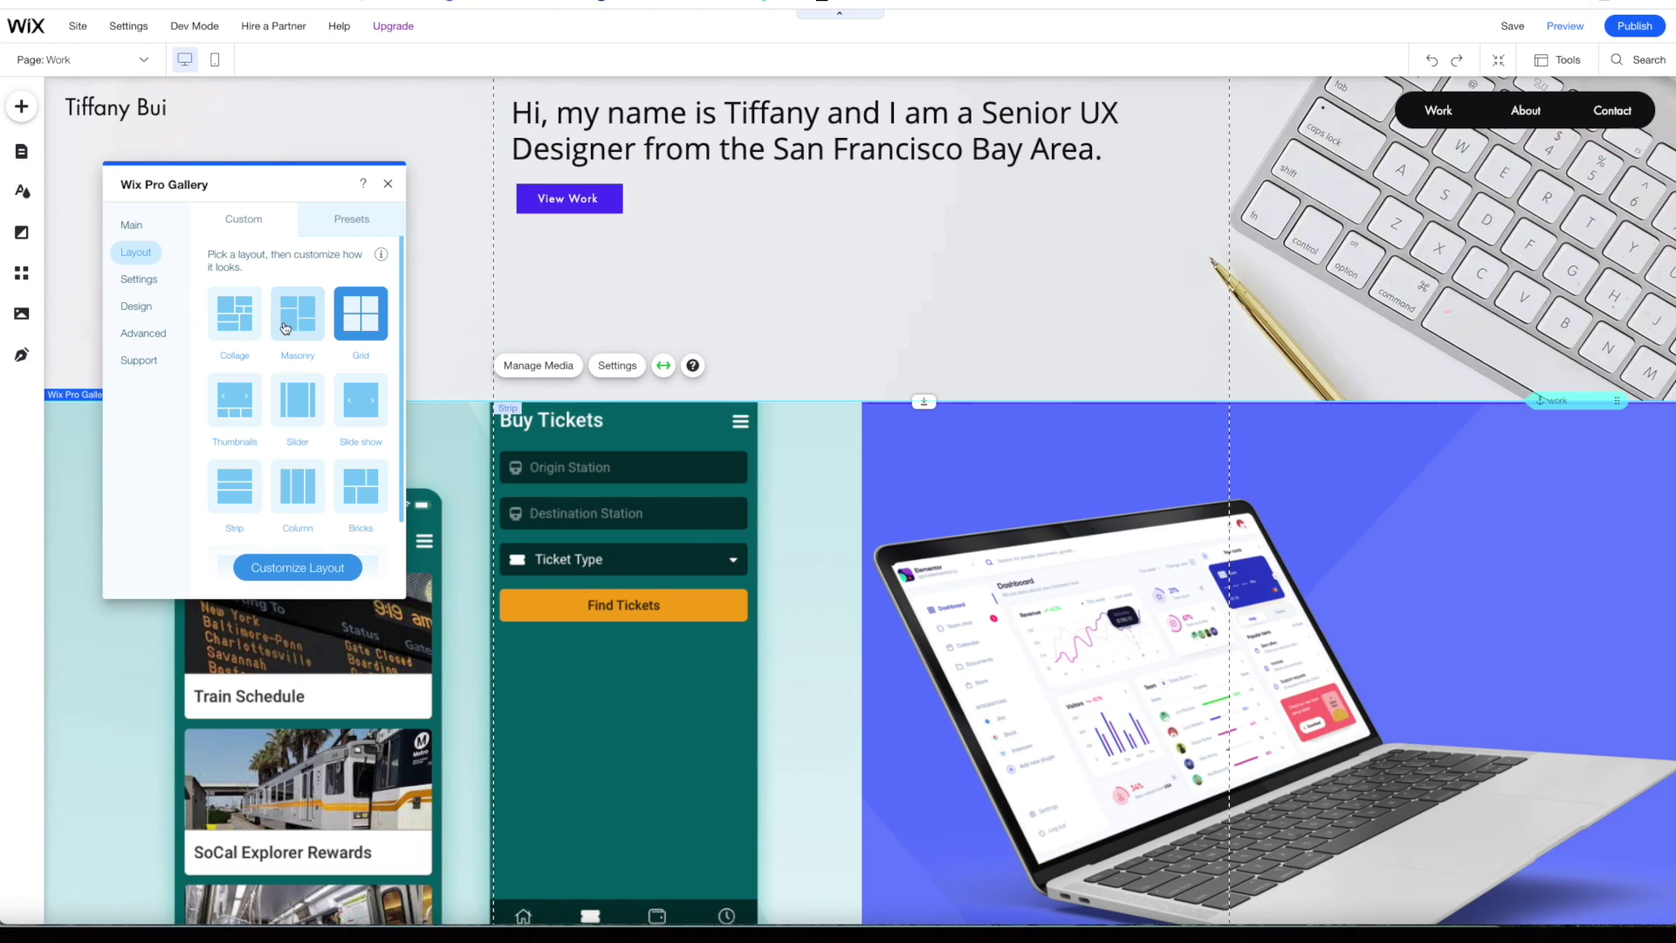
left_click(244, 320)
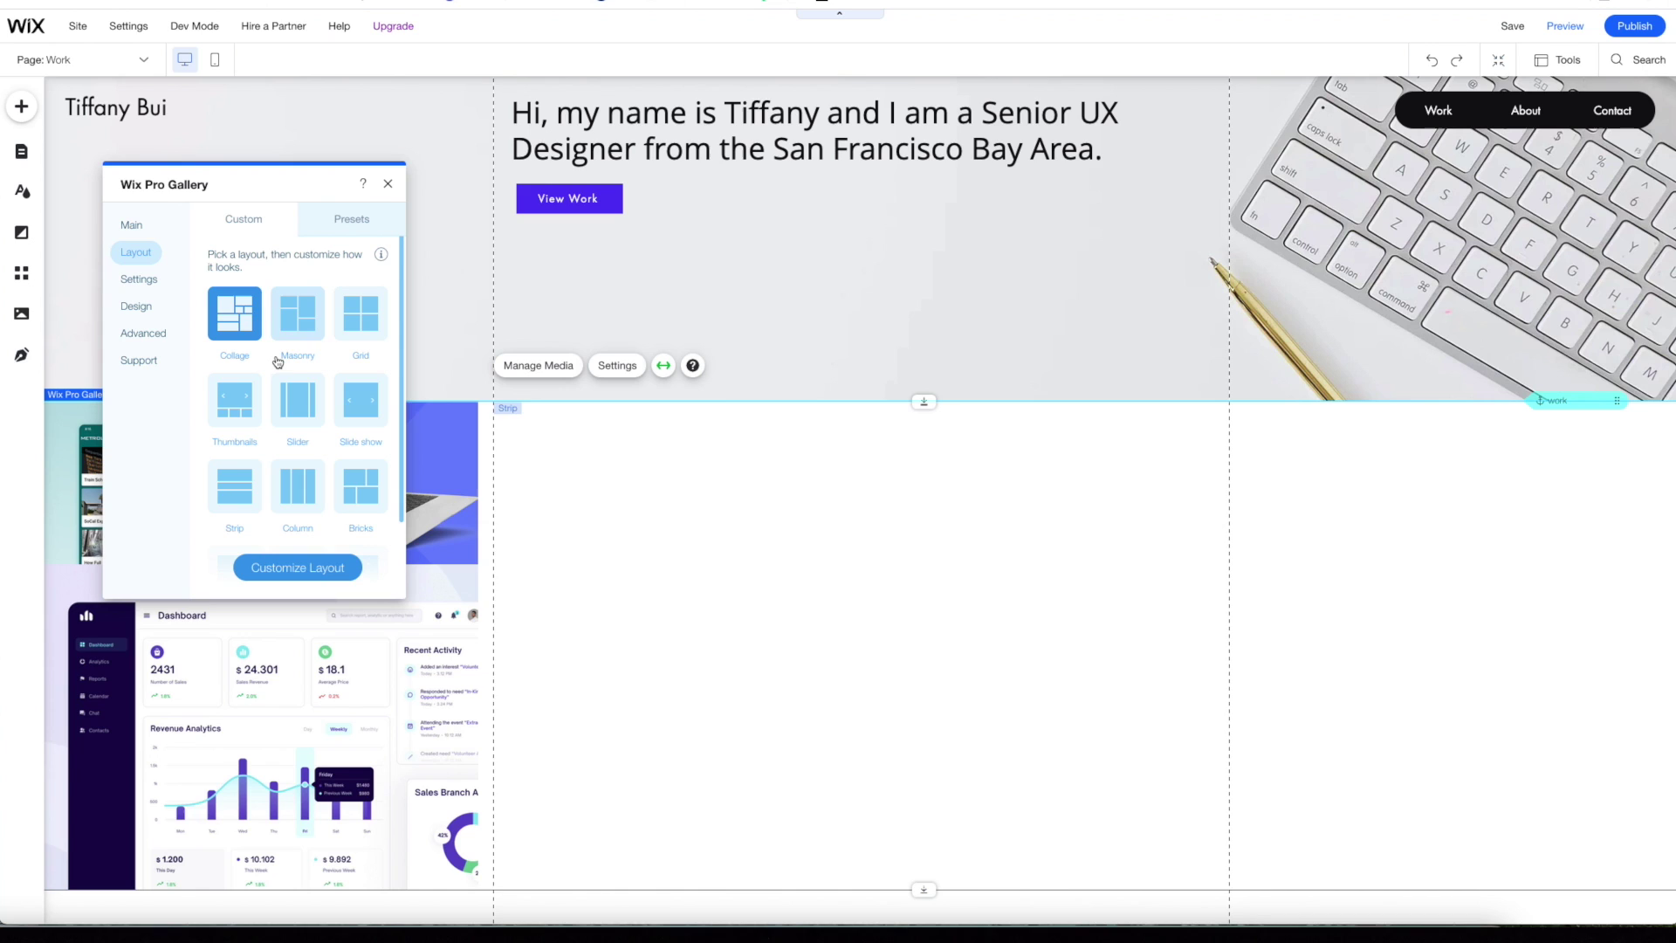
left_click(367, 321)
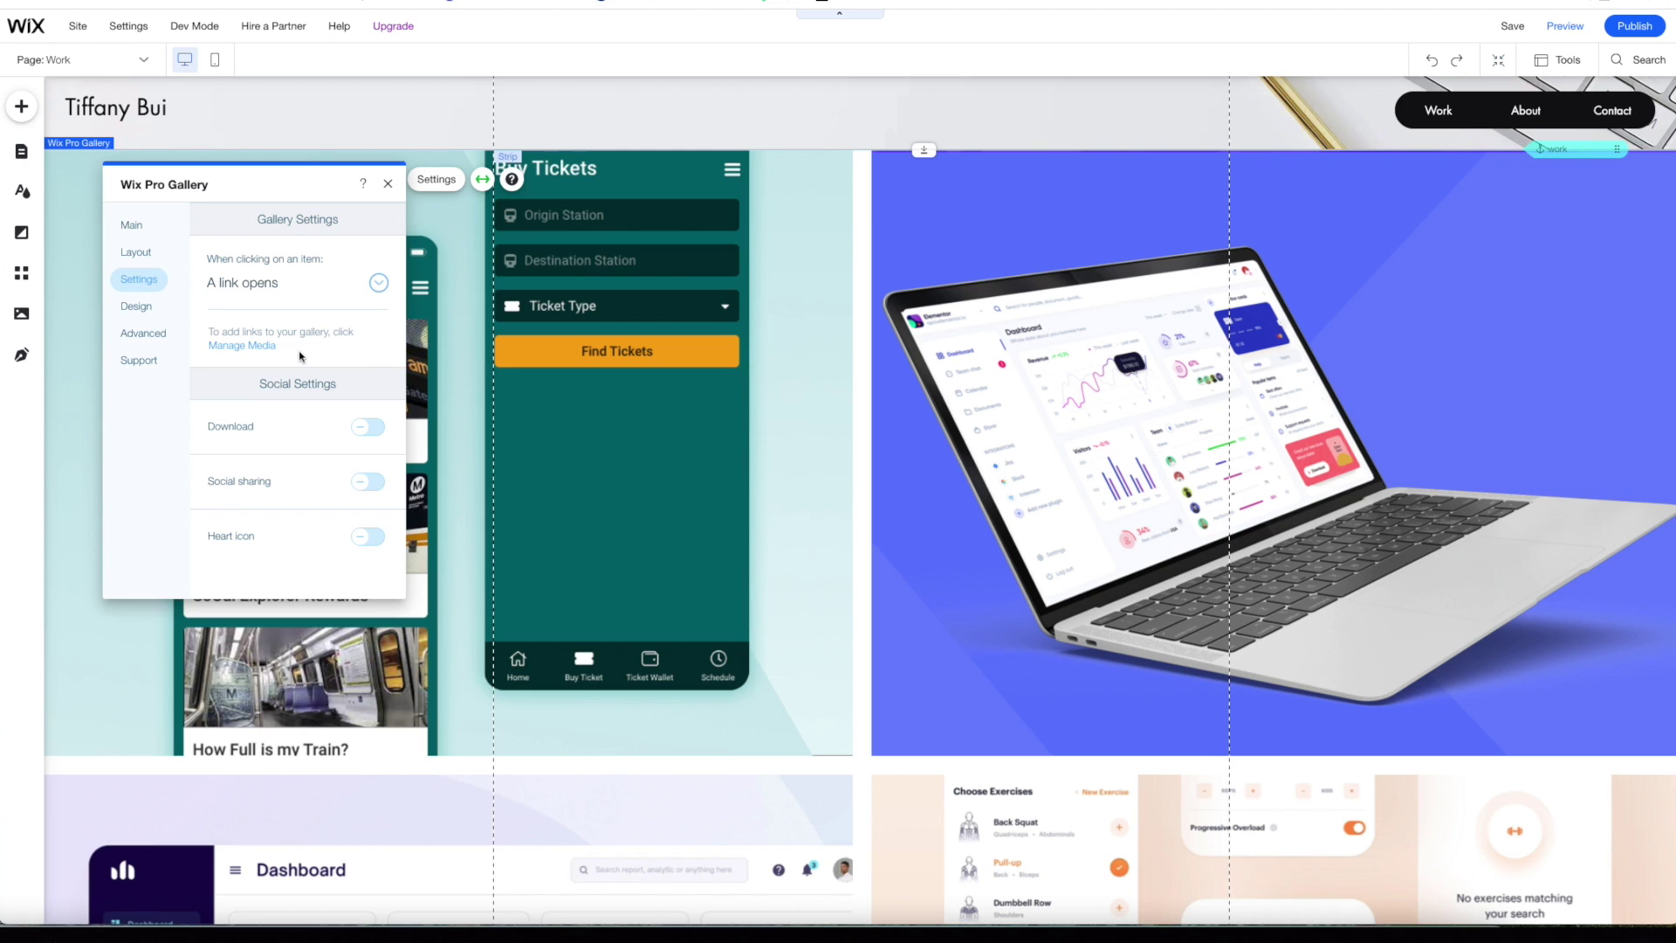
left_click(249, 348)
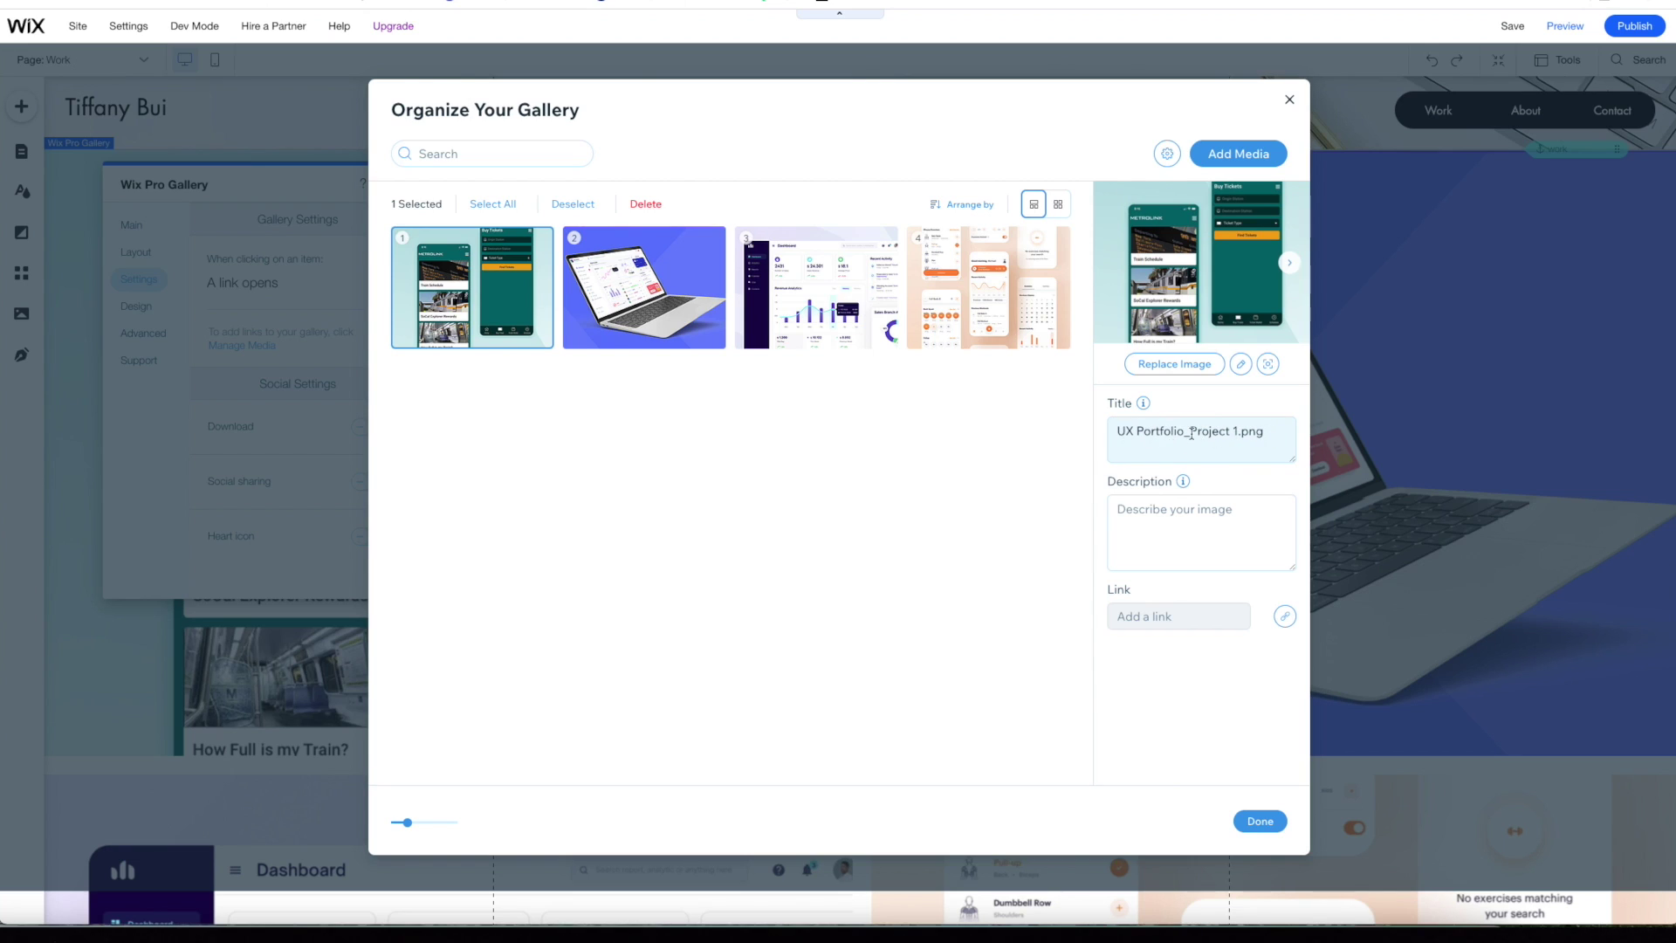
- Link the Metrolink gallery image to the project 01 page and close the gallery settings
left_click(1284, 618)
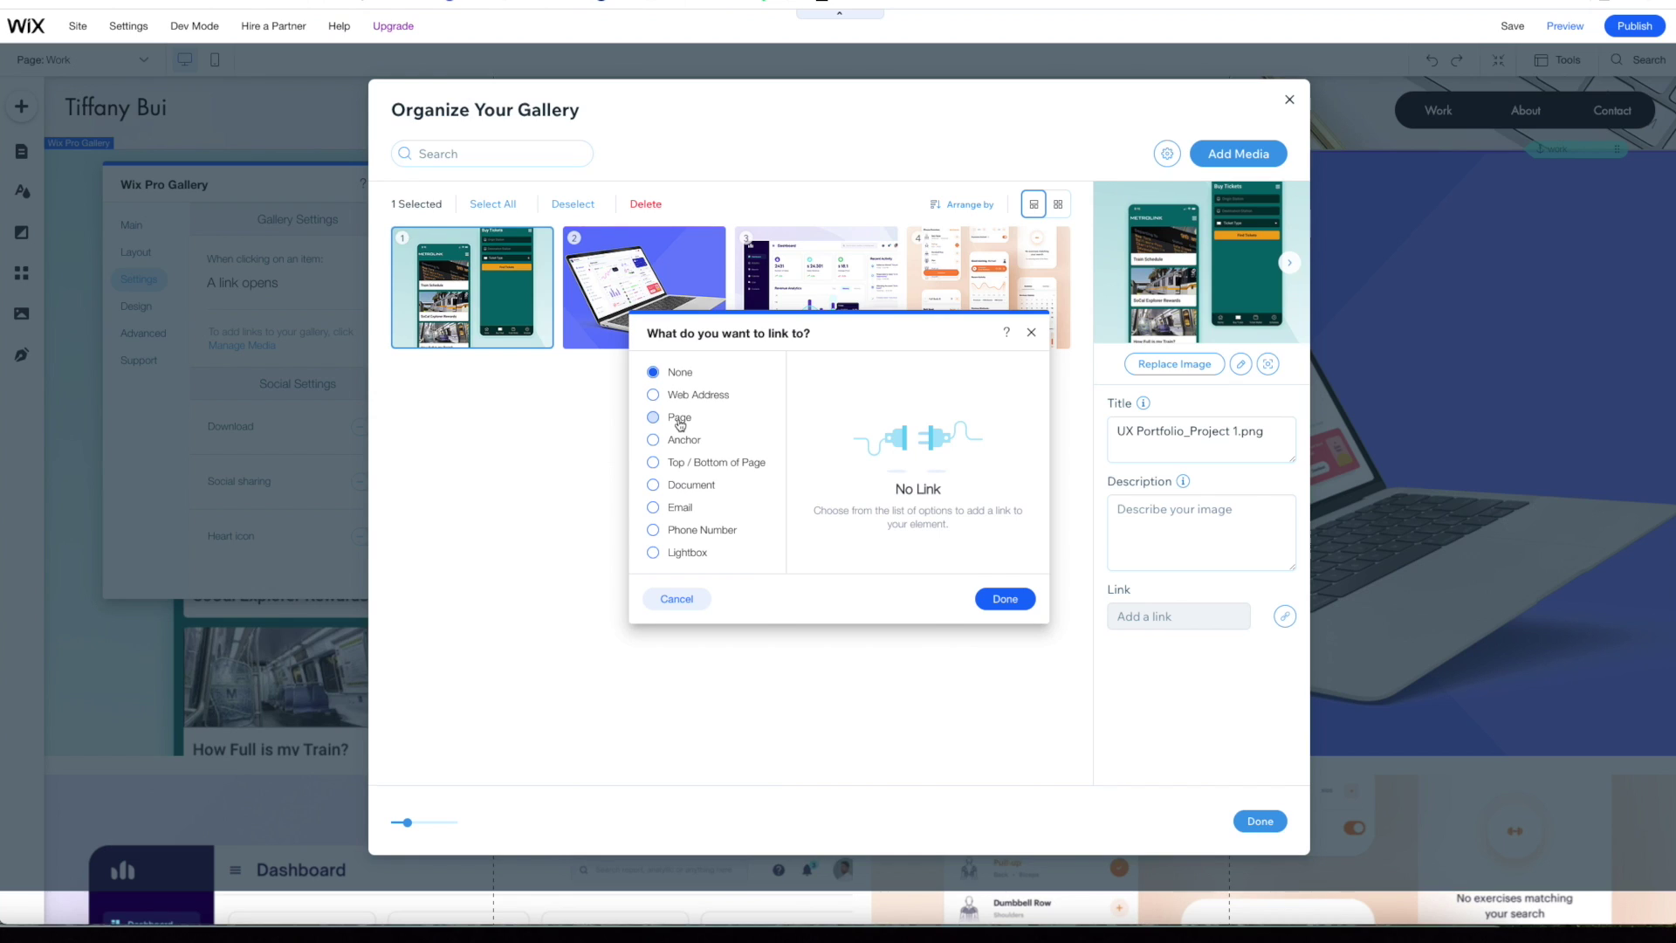
left_click(654, 418)
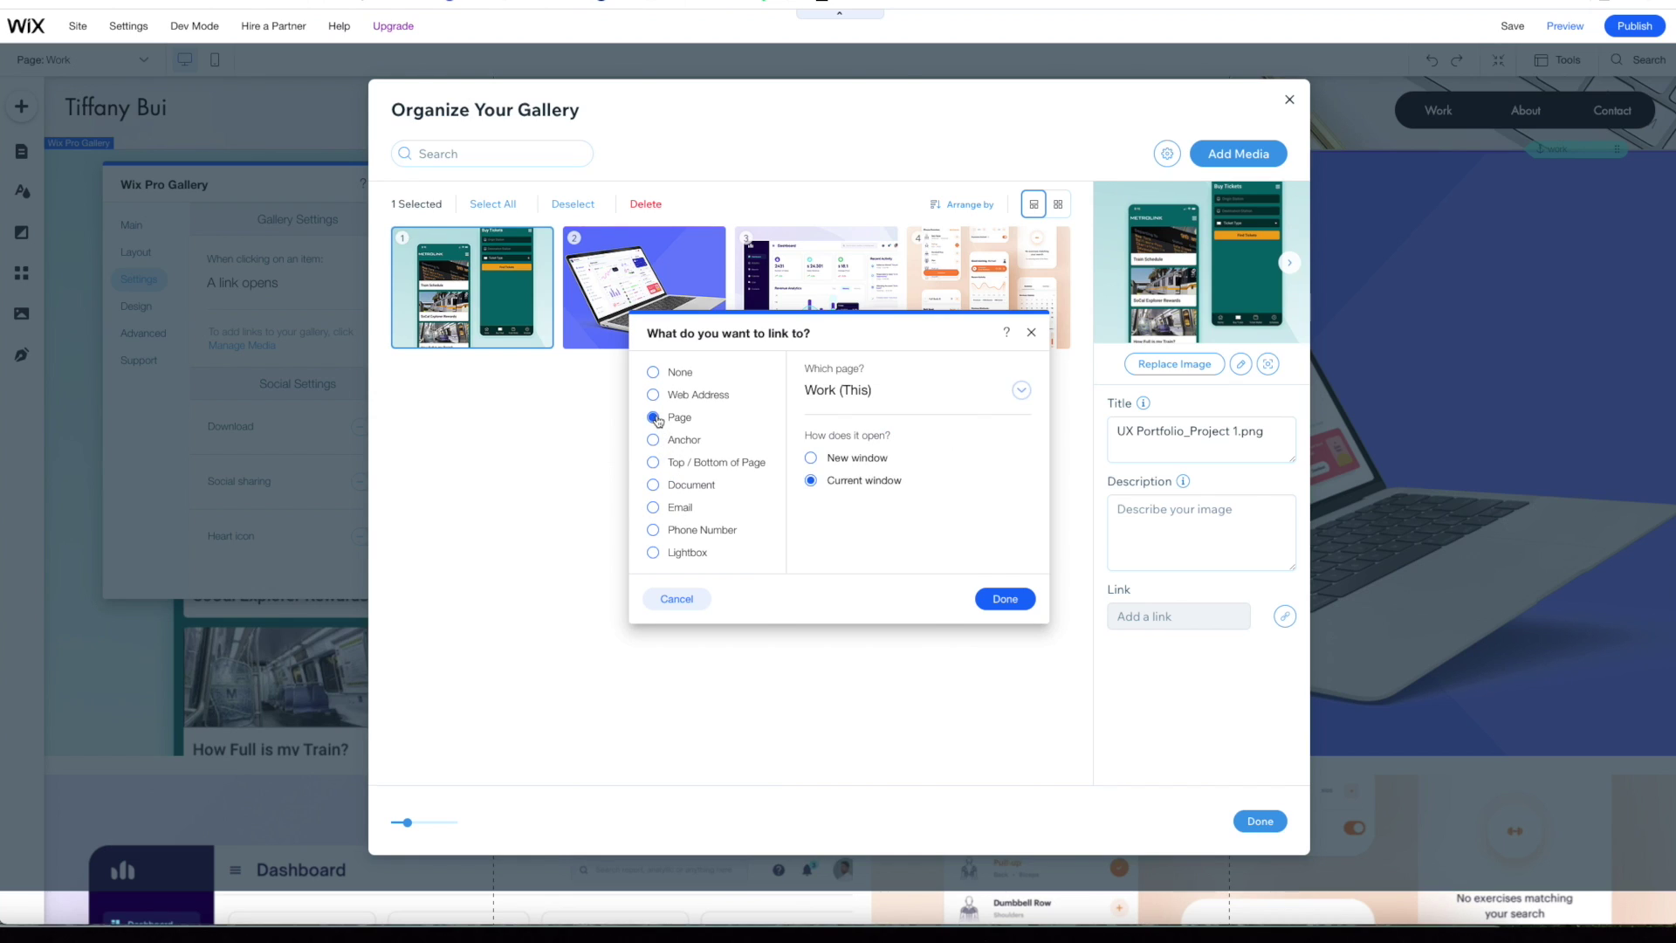
left_click(1021, 392)
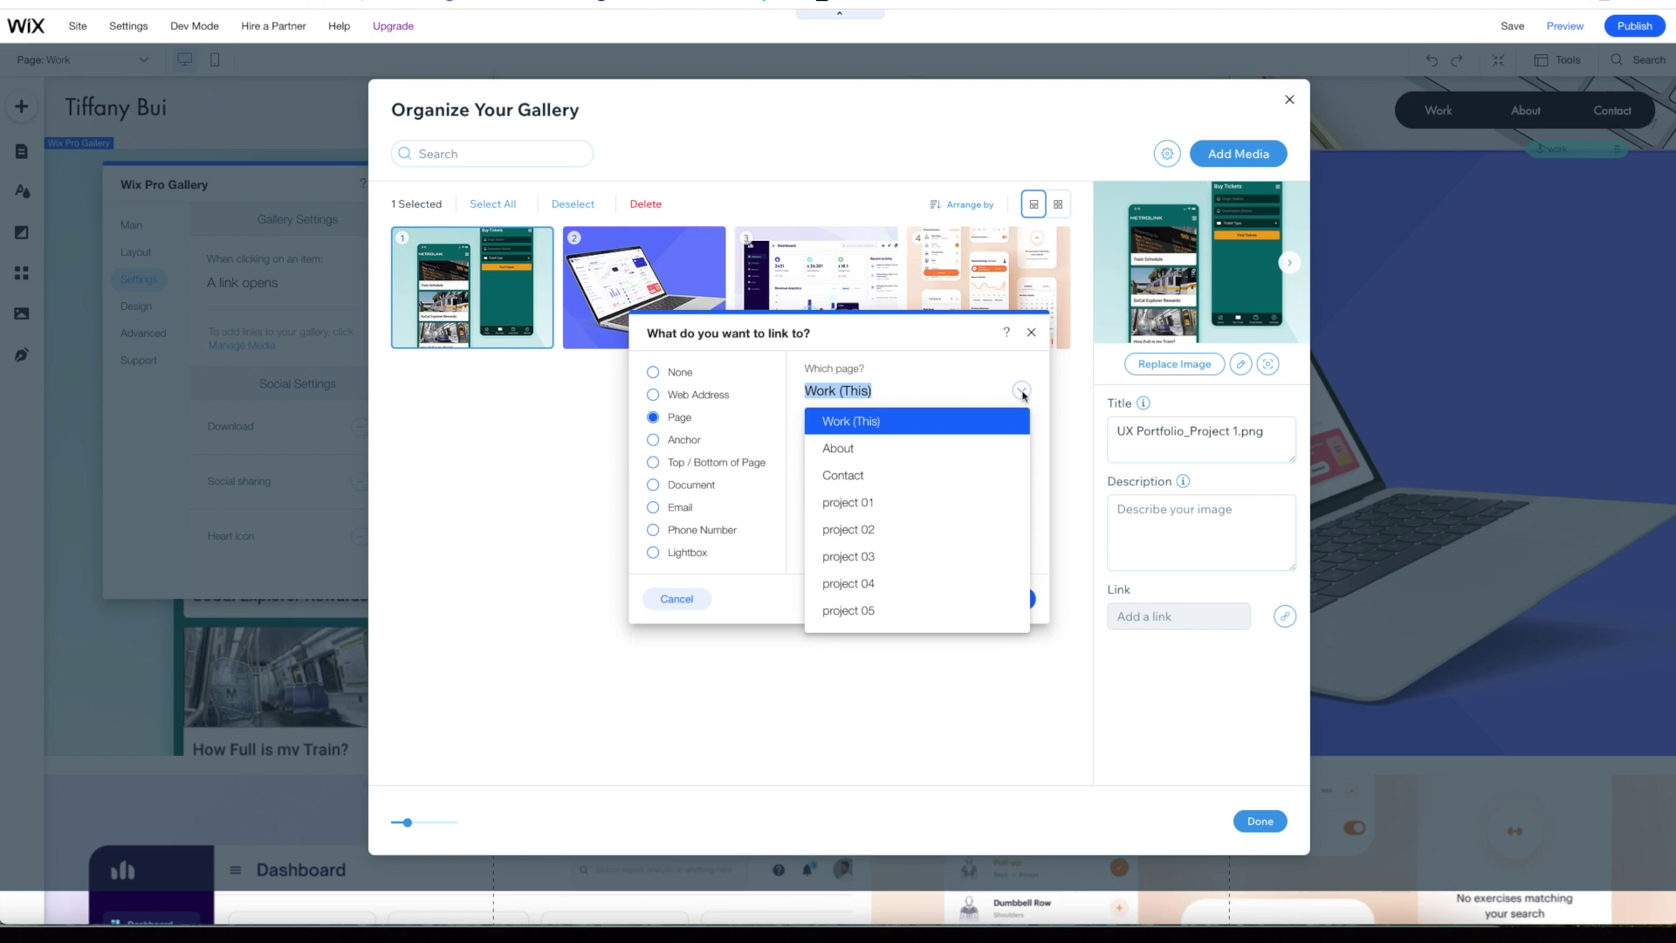
left_click(884, 505)
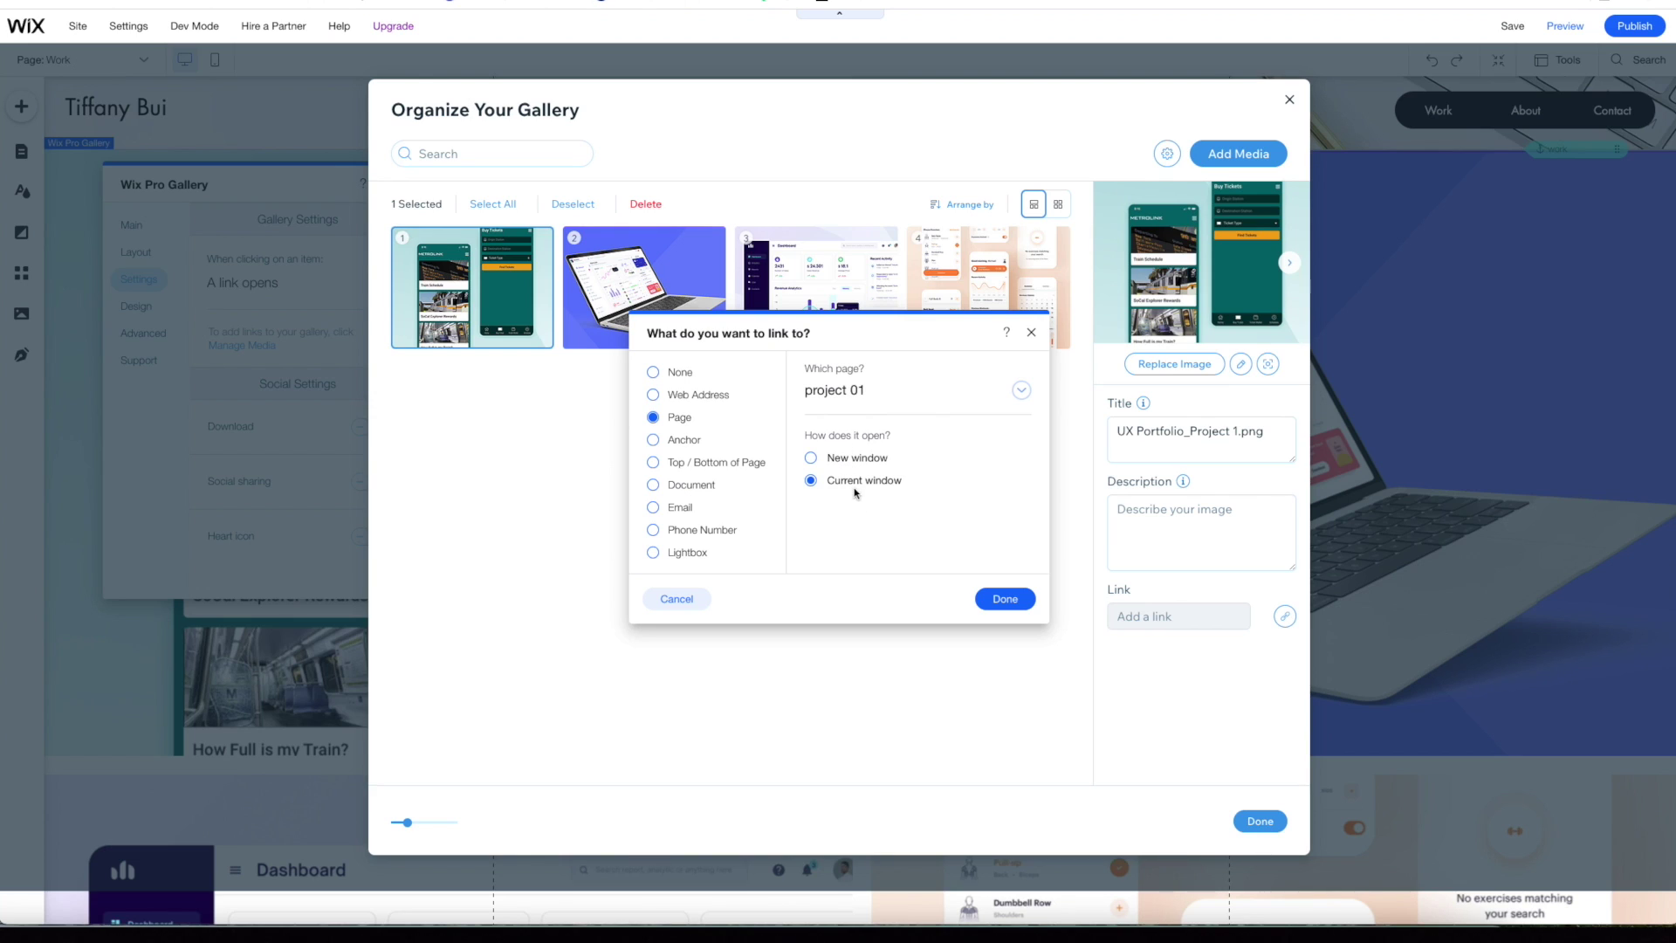
left_click(1020, 603)
left_click(1262, 822)
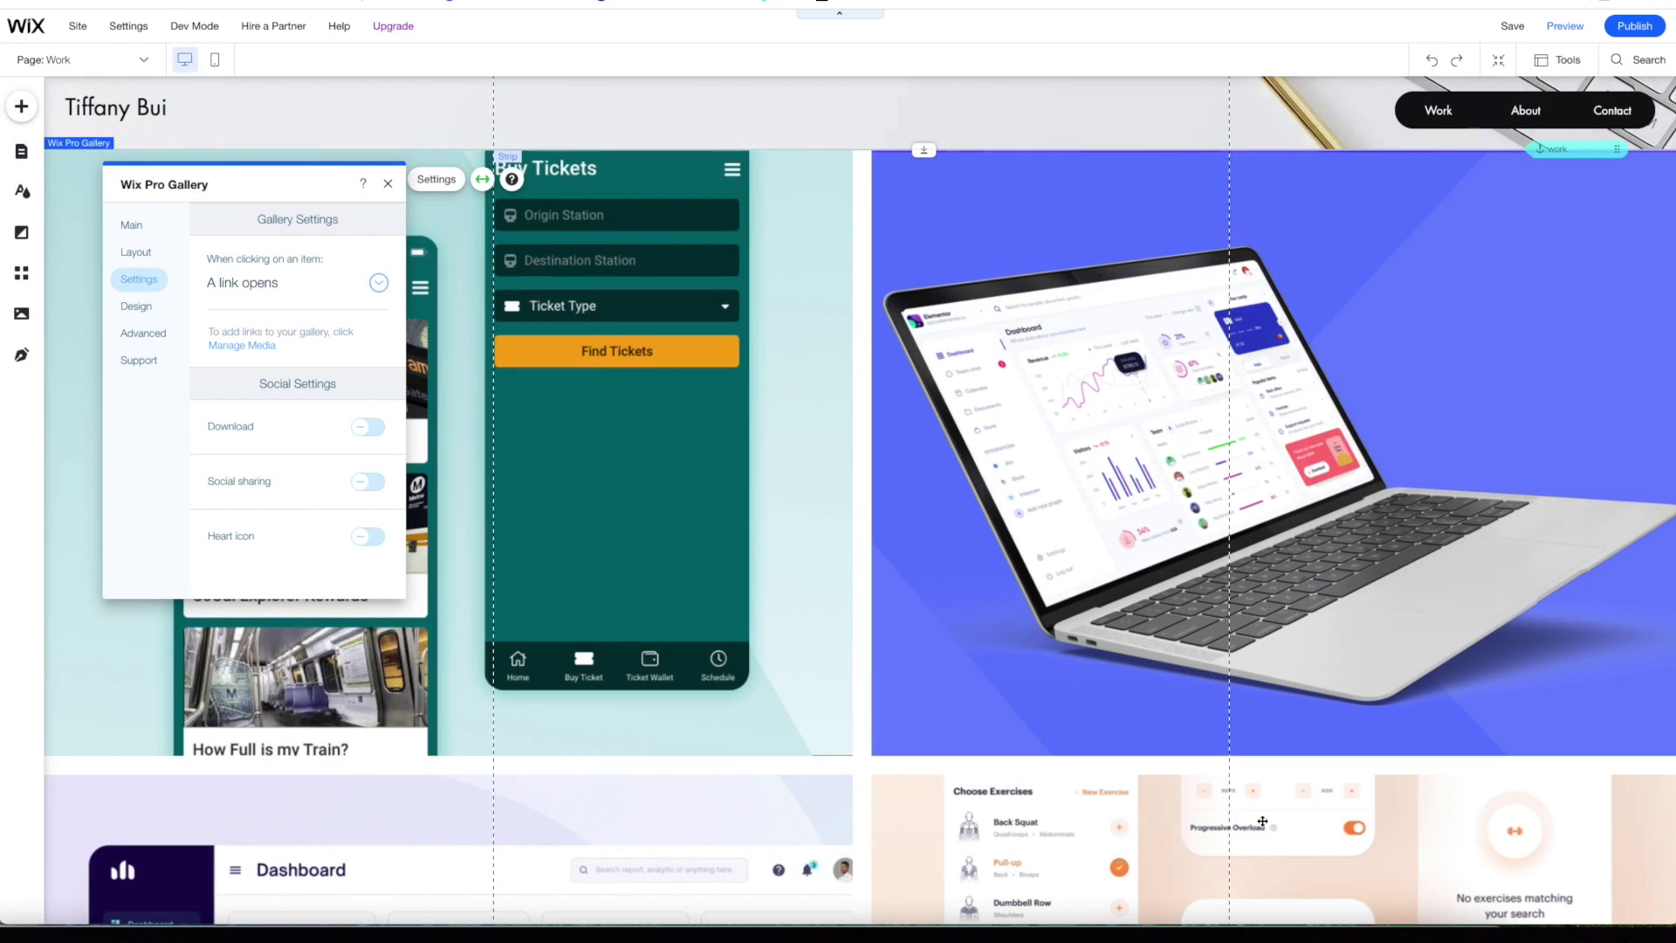
left_click(653, 287)
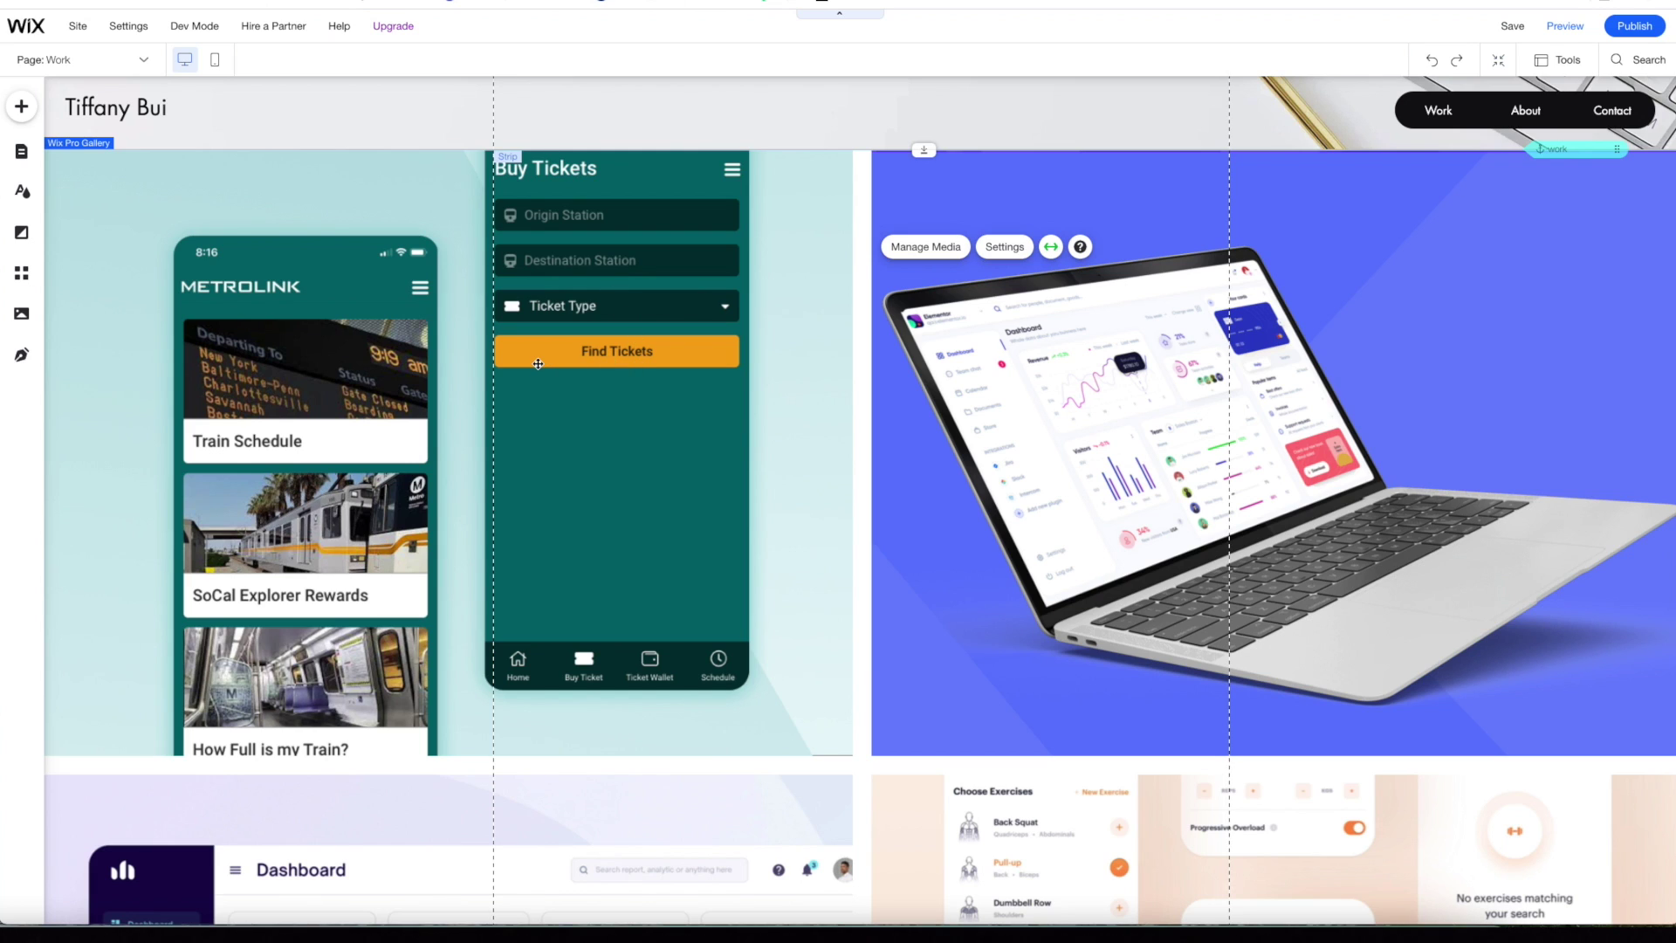
- Replace the footer Instagram button's web address with the Instagram profile URL
scroll(538, 364, "down", 10)
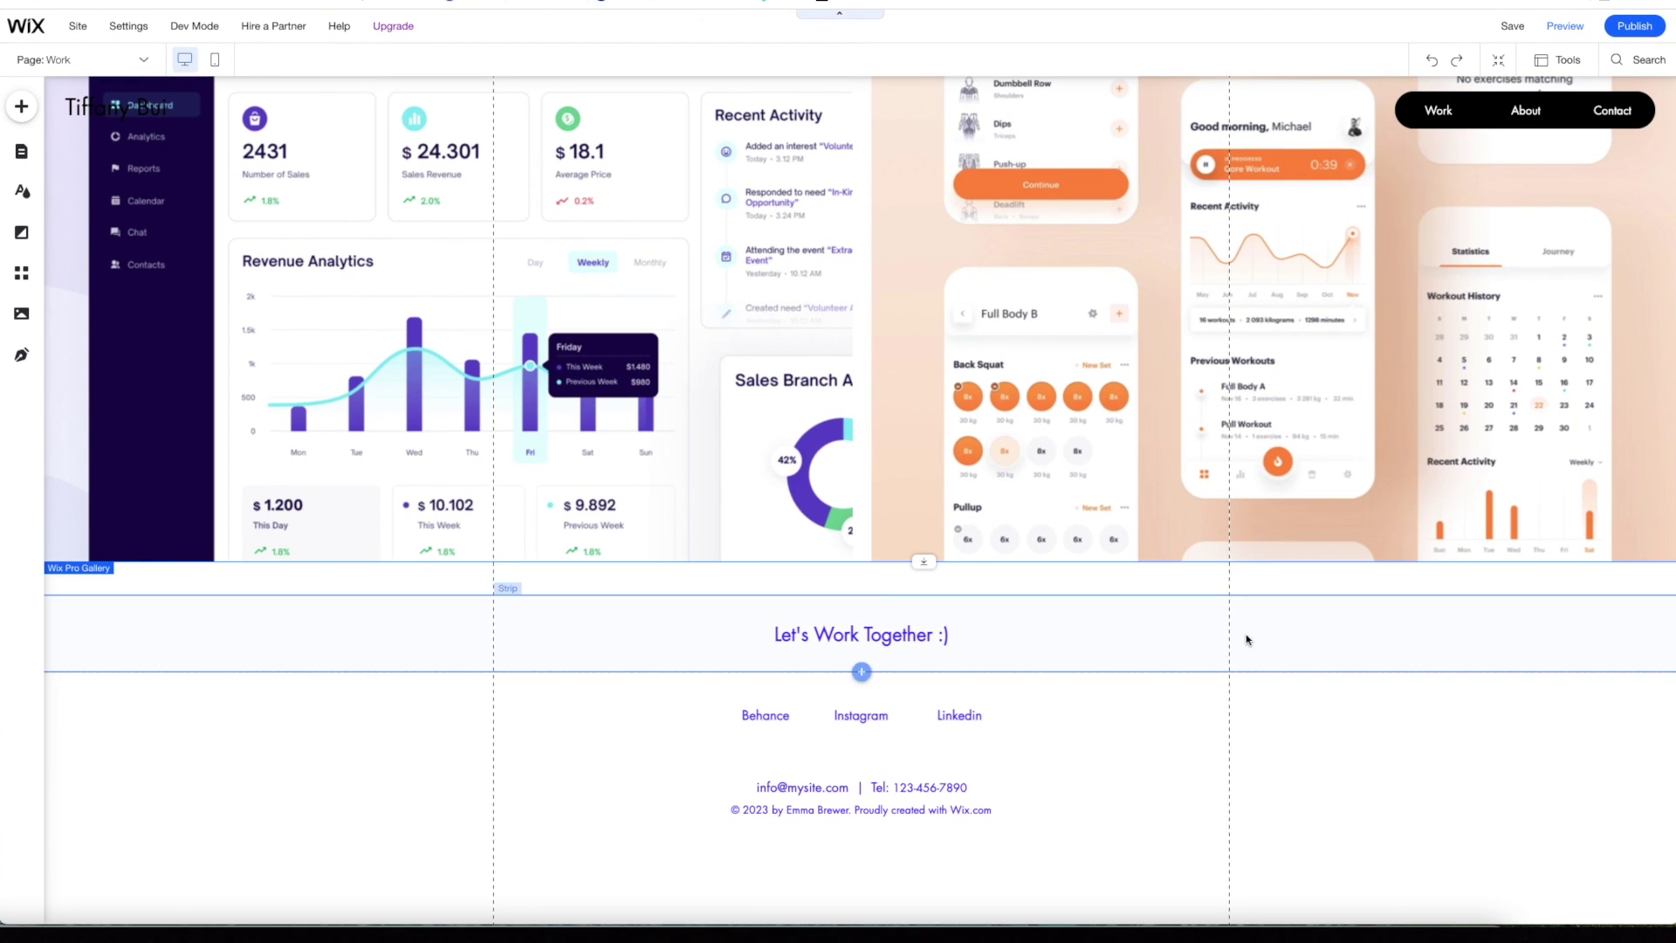
left_click(861, 715)
left_click(1008, 669)
key("Escape")
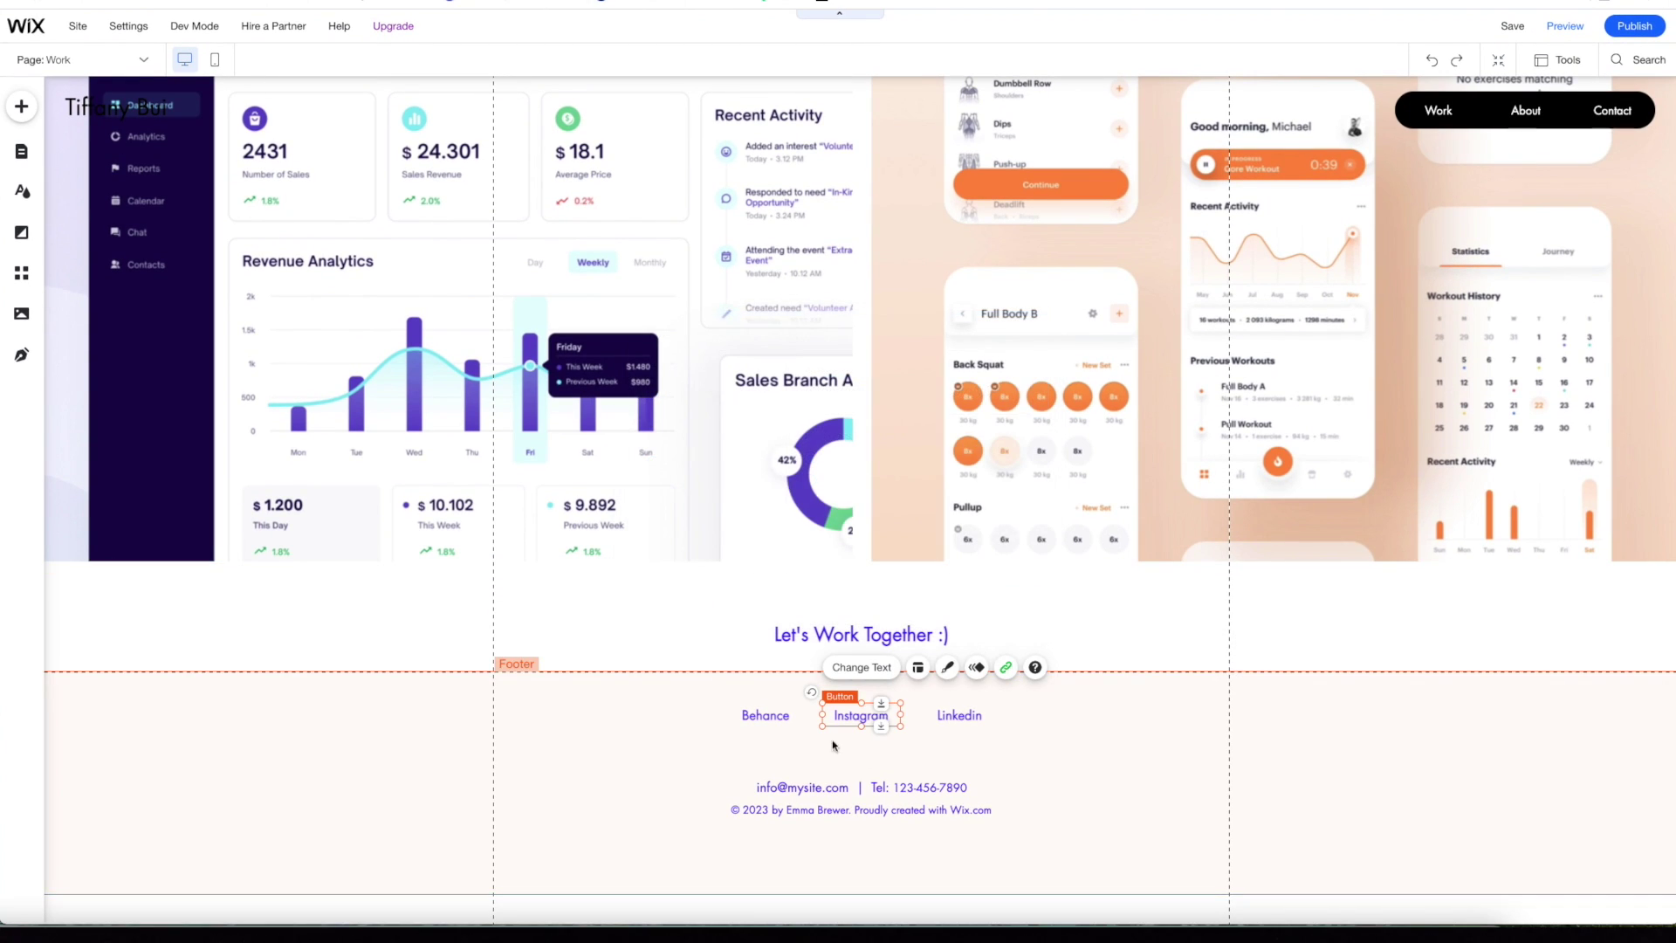
left_click(682, 747)
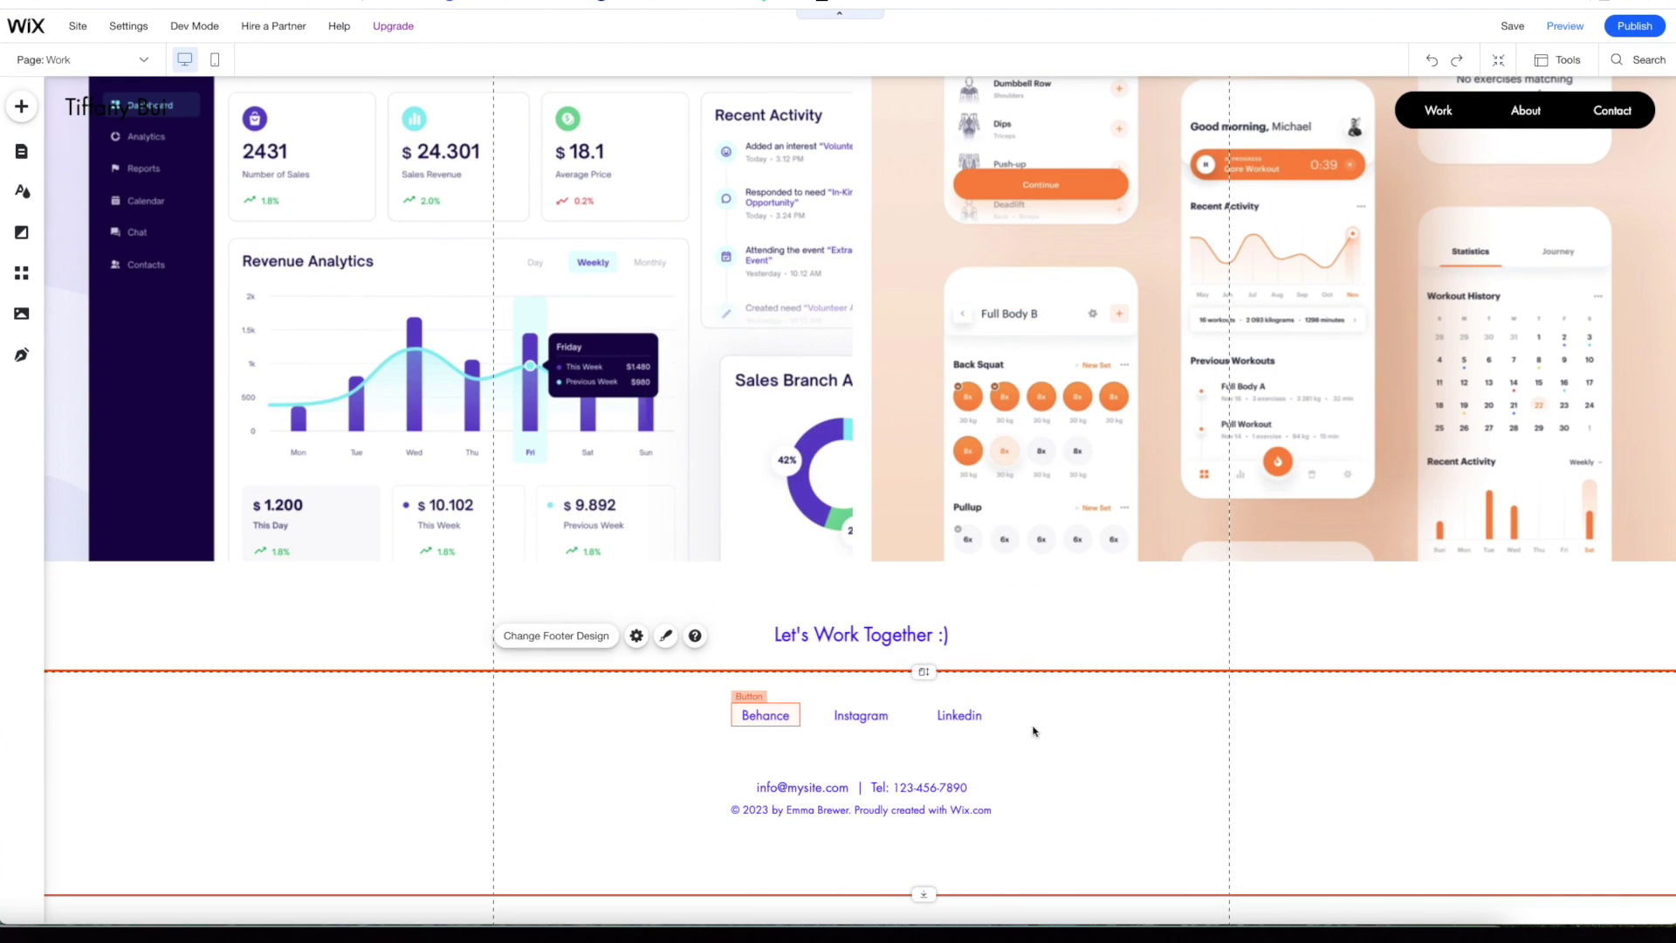
left_click(876, 721)
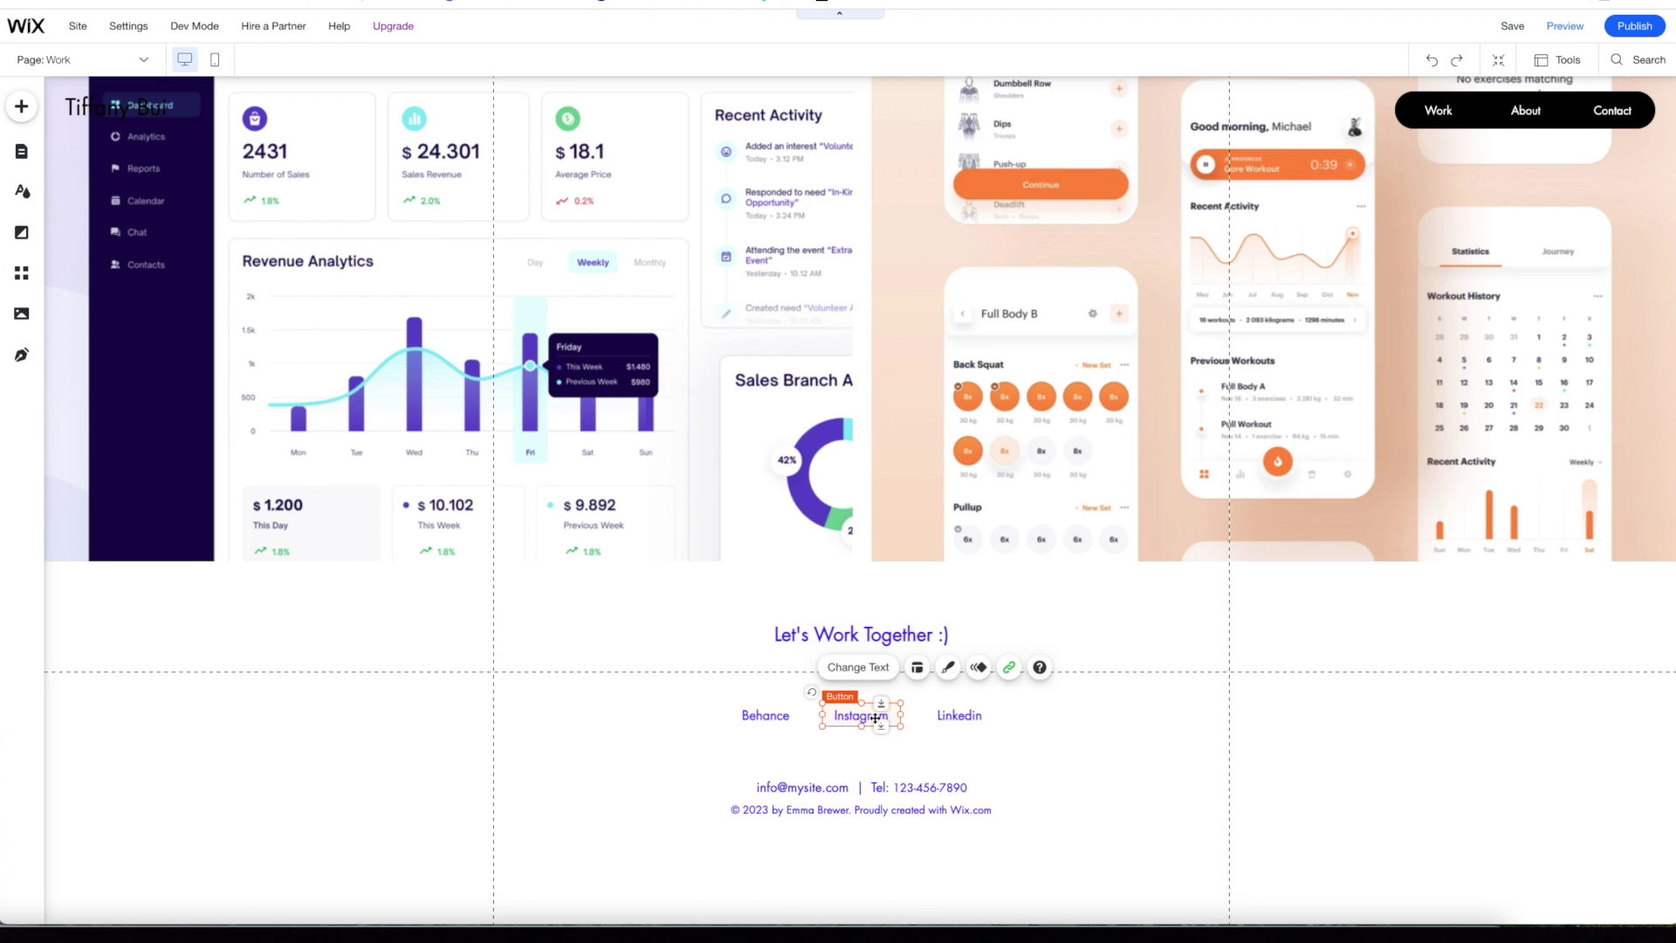
left_click(1008, 669)
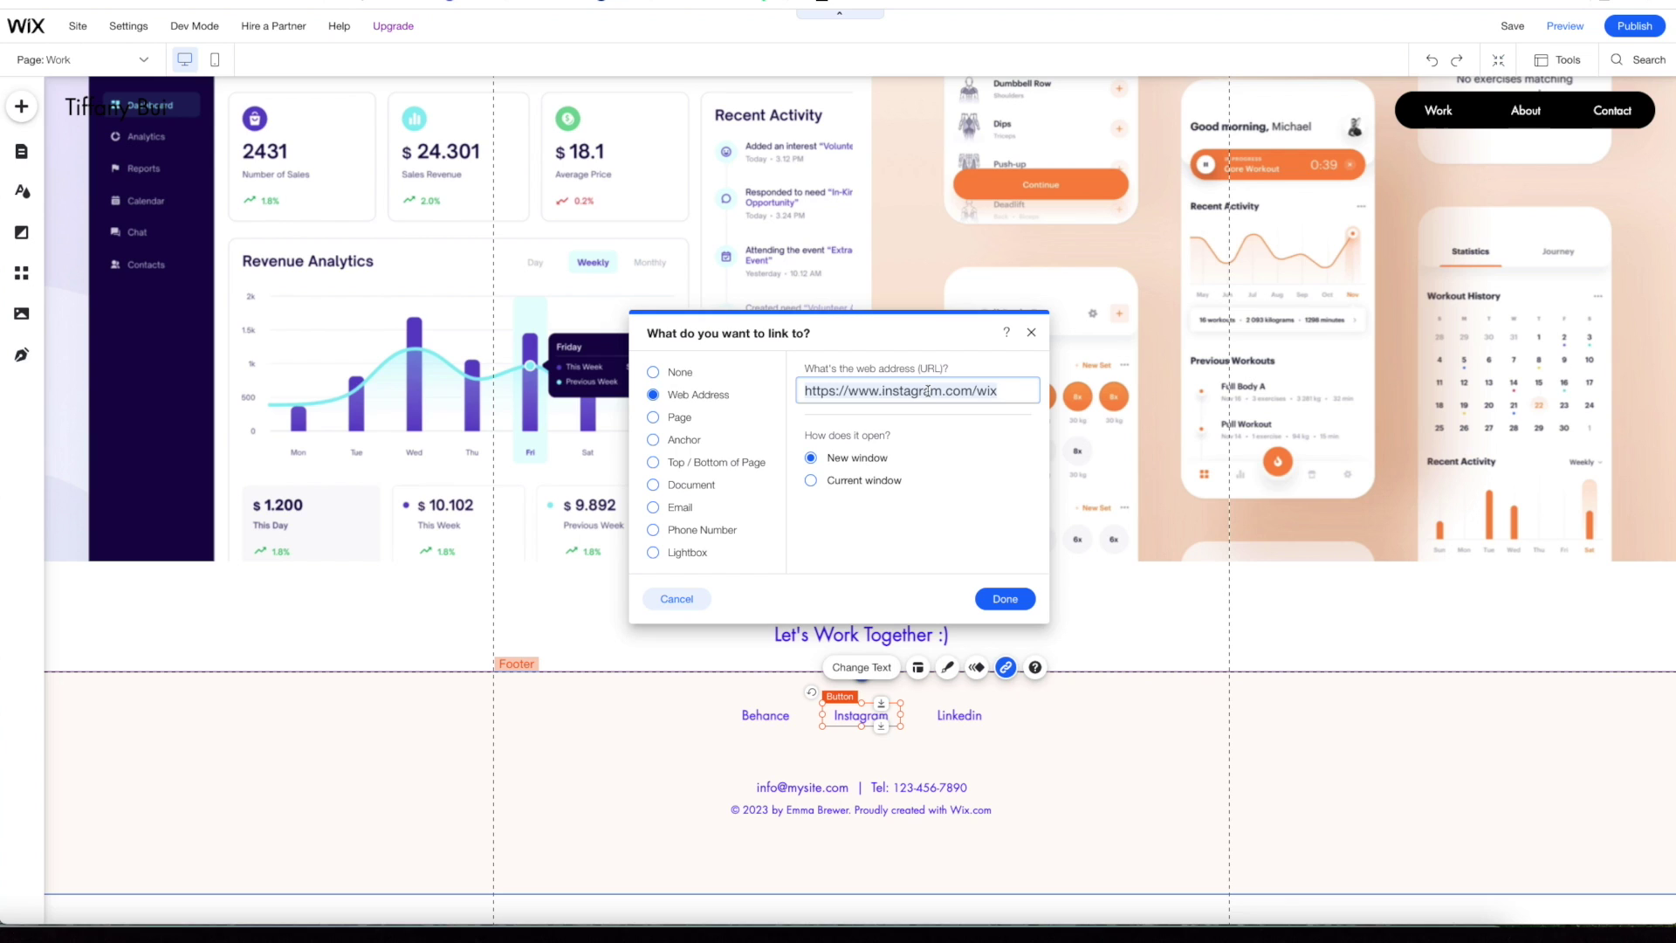
key("ctrl+a")
key("ctrl+v")
left_click(1005, 600)
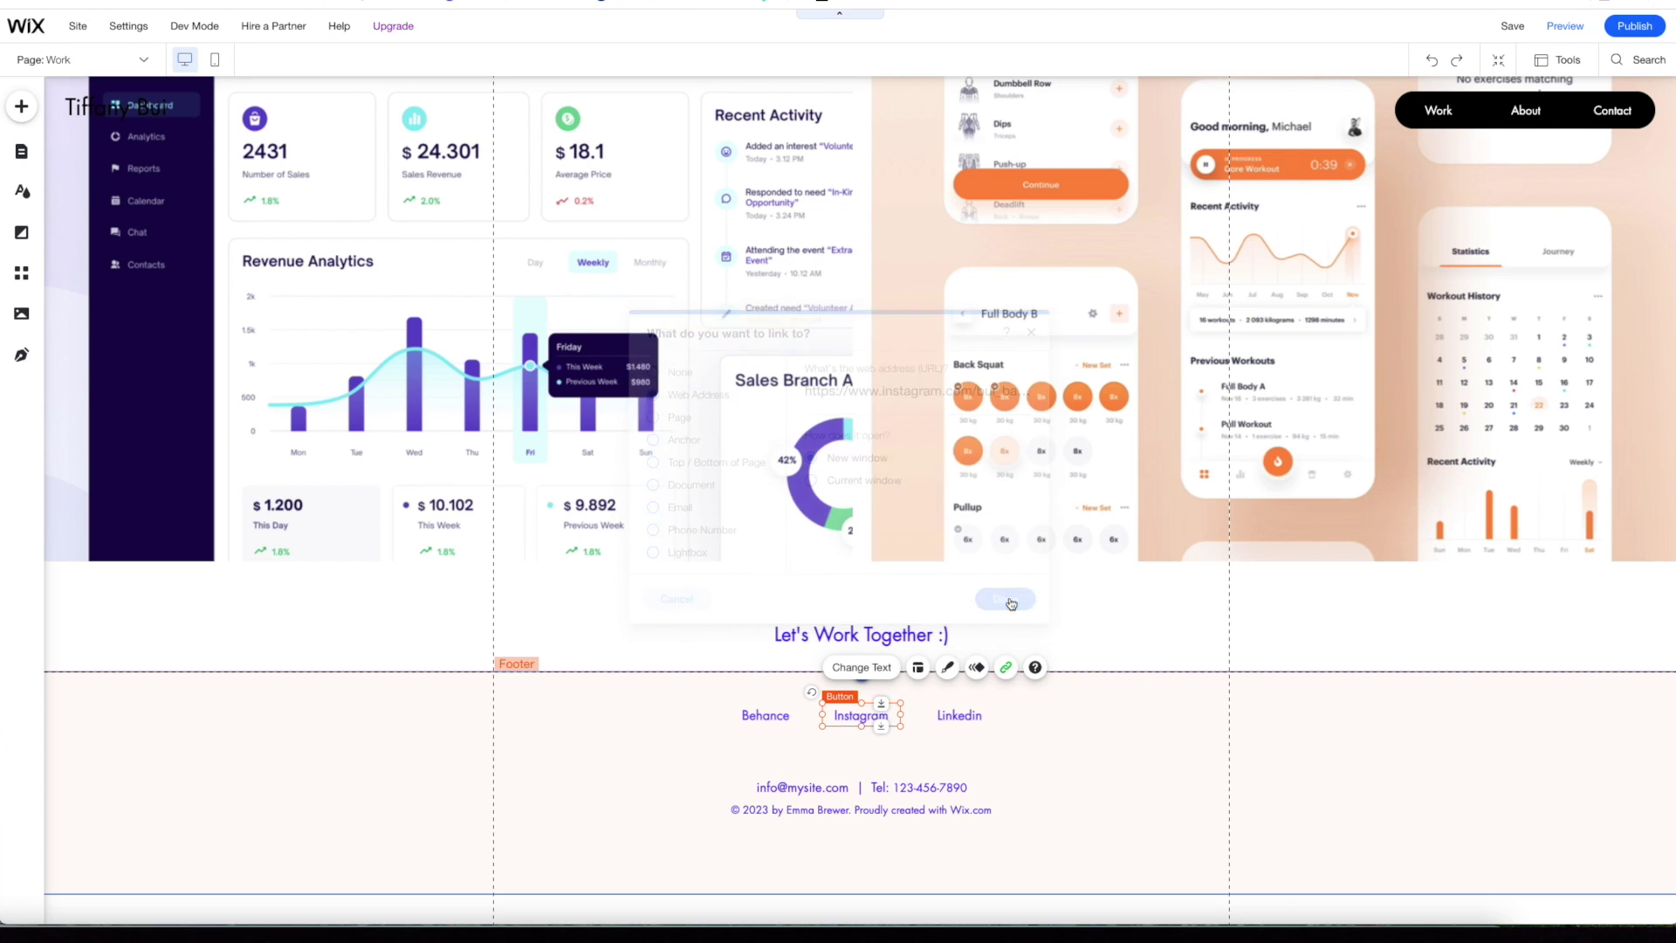
- Delete the footer's email and phone line, then review the Linkedin, Instagram and Behance links
left_click(823, 793)
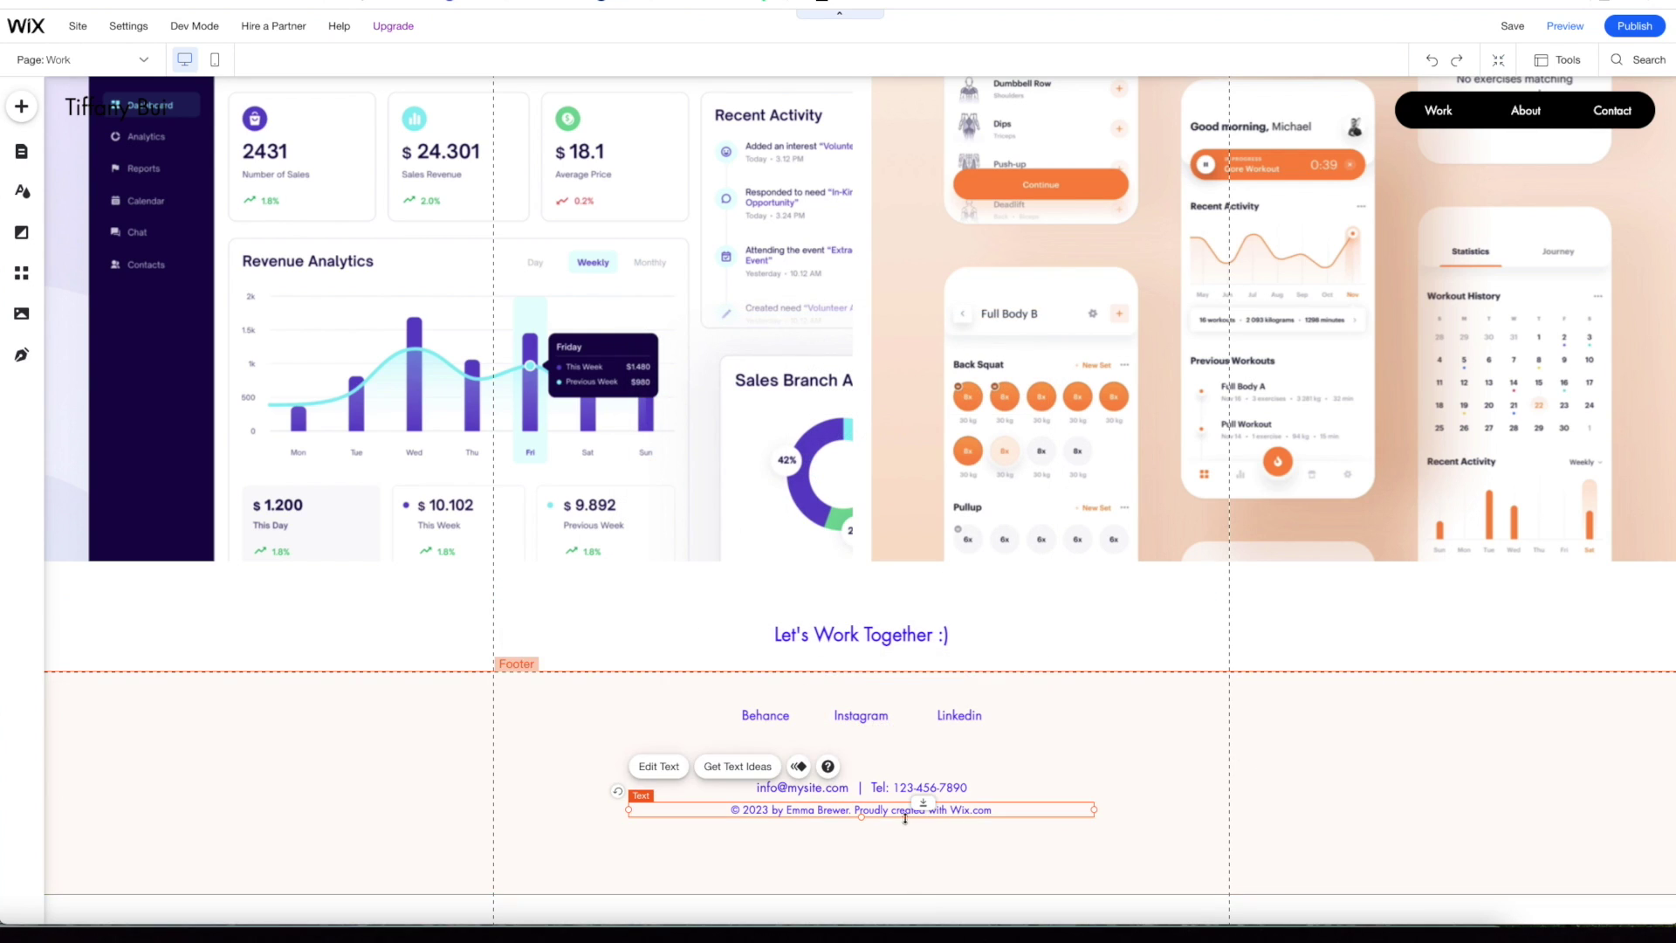
left_click(820, 792)
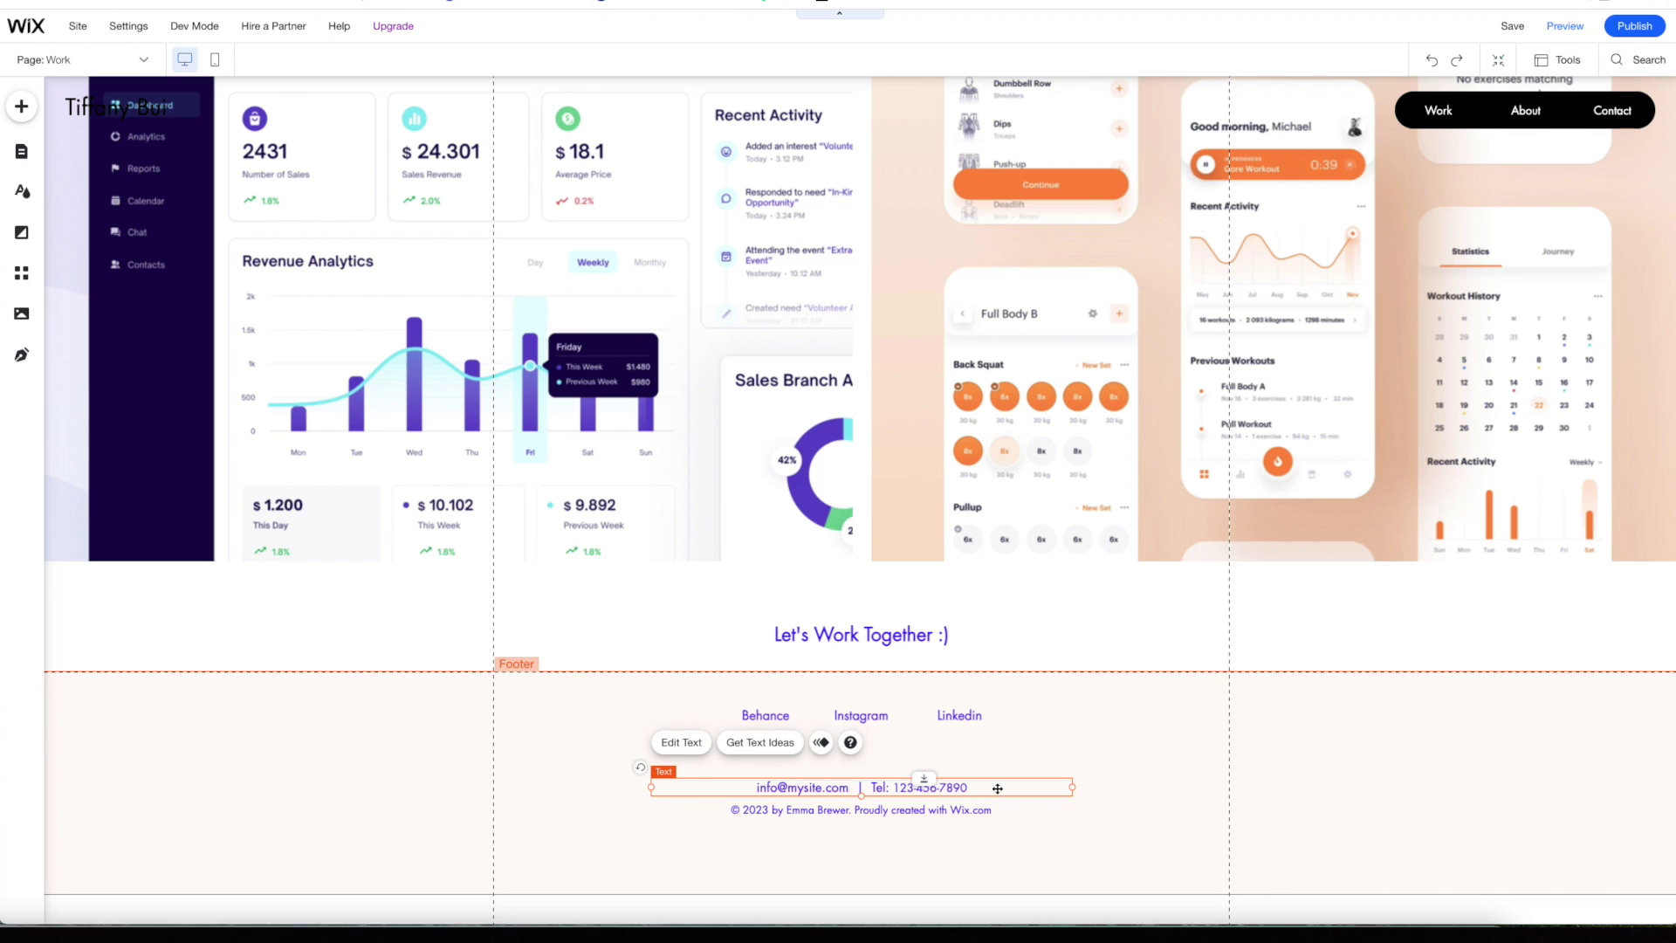
key("Delete")
left_click(962, 760)
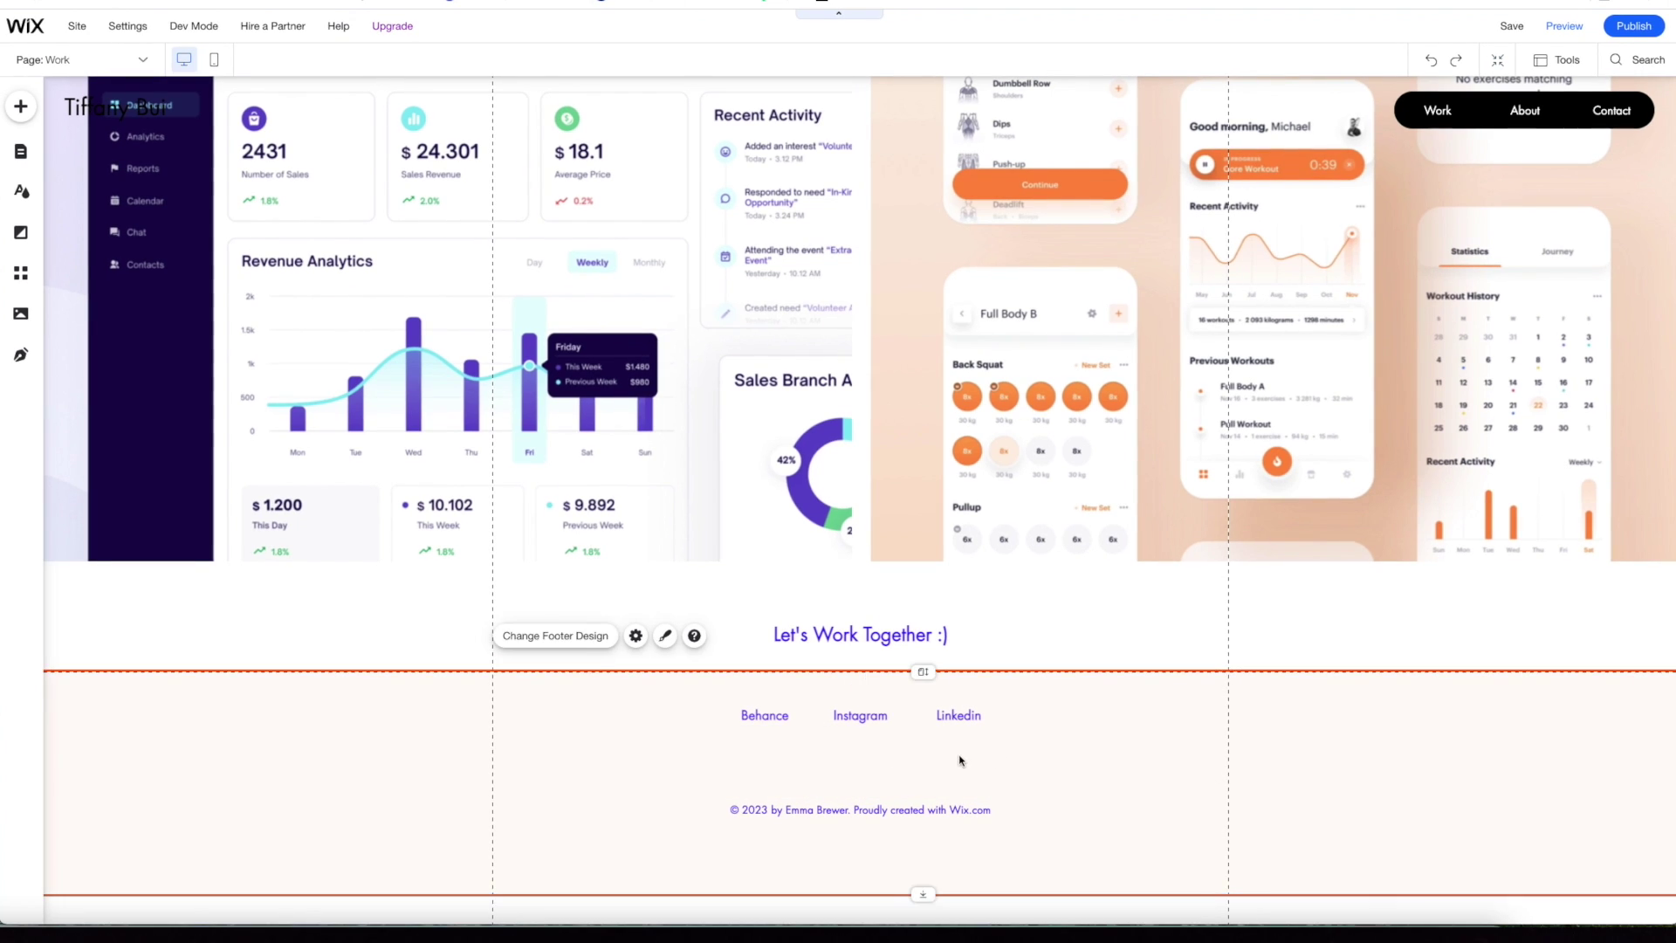
left_click(950, 716)
left_click(861, 715)
left_click(766, 717)
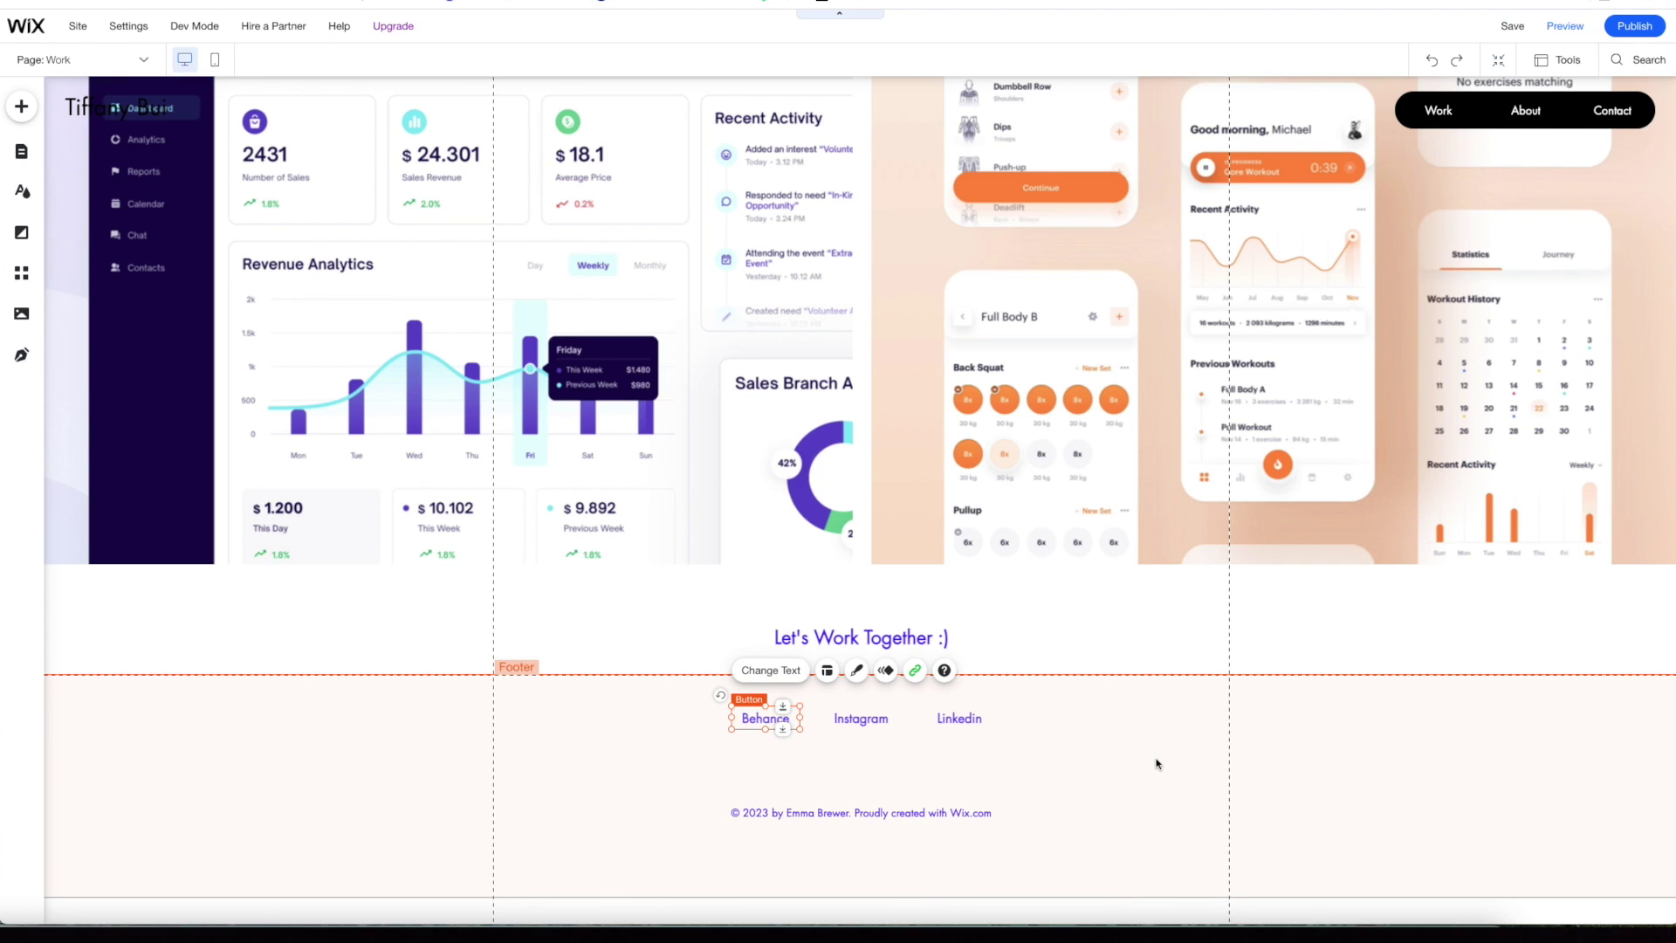
scroll(1157, 764, "up", 15)
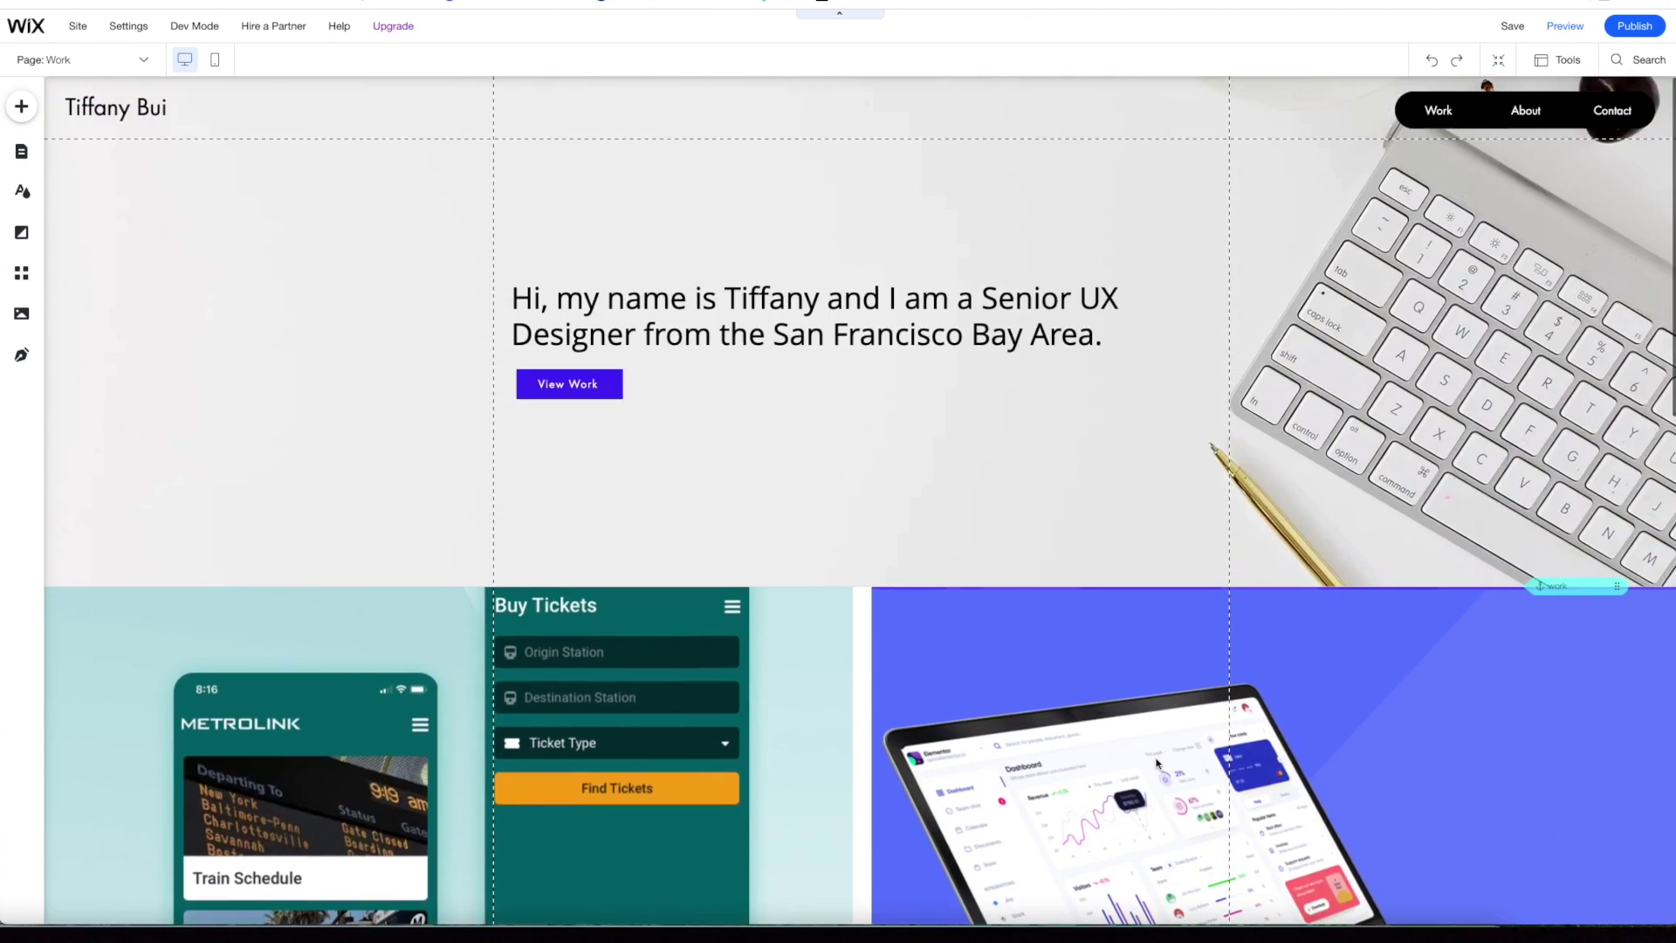
- Open the Add to Site elements panel from the left toolbar
scroll(974, 505, "down", 5)
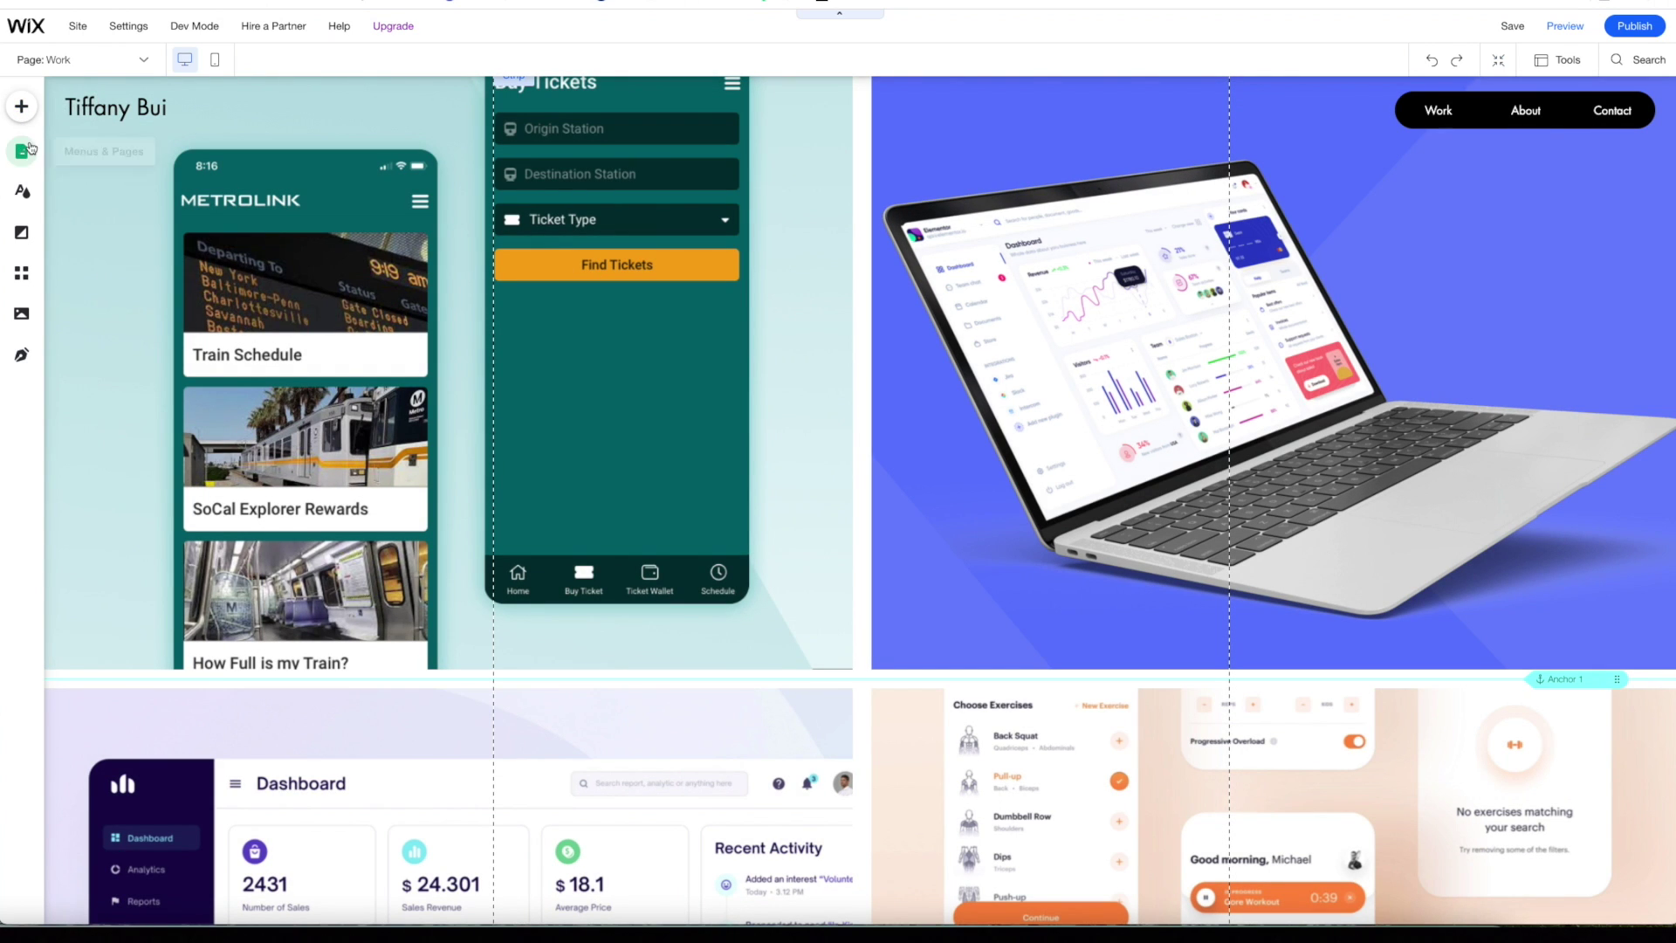
left_click(22, 108)
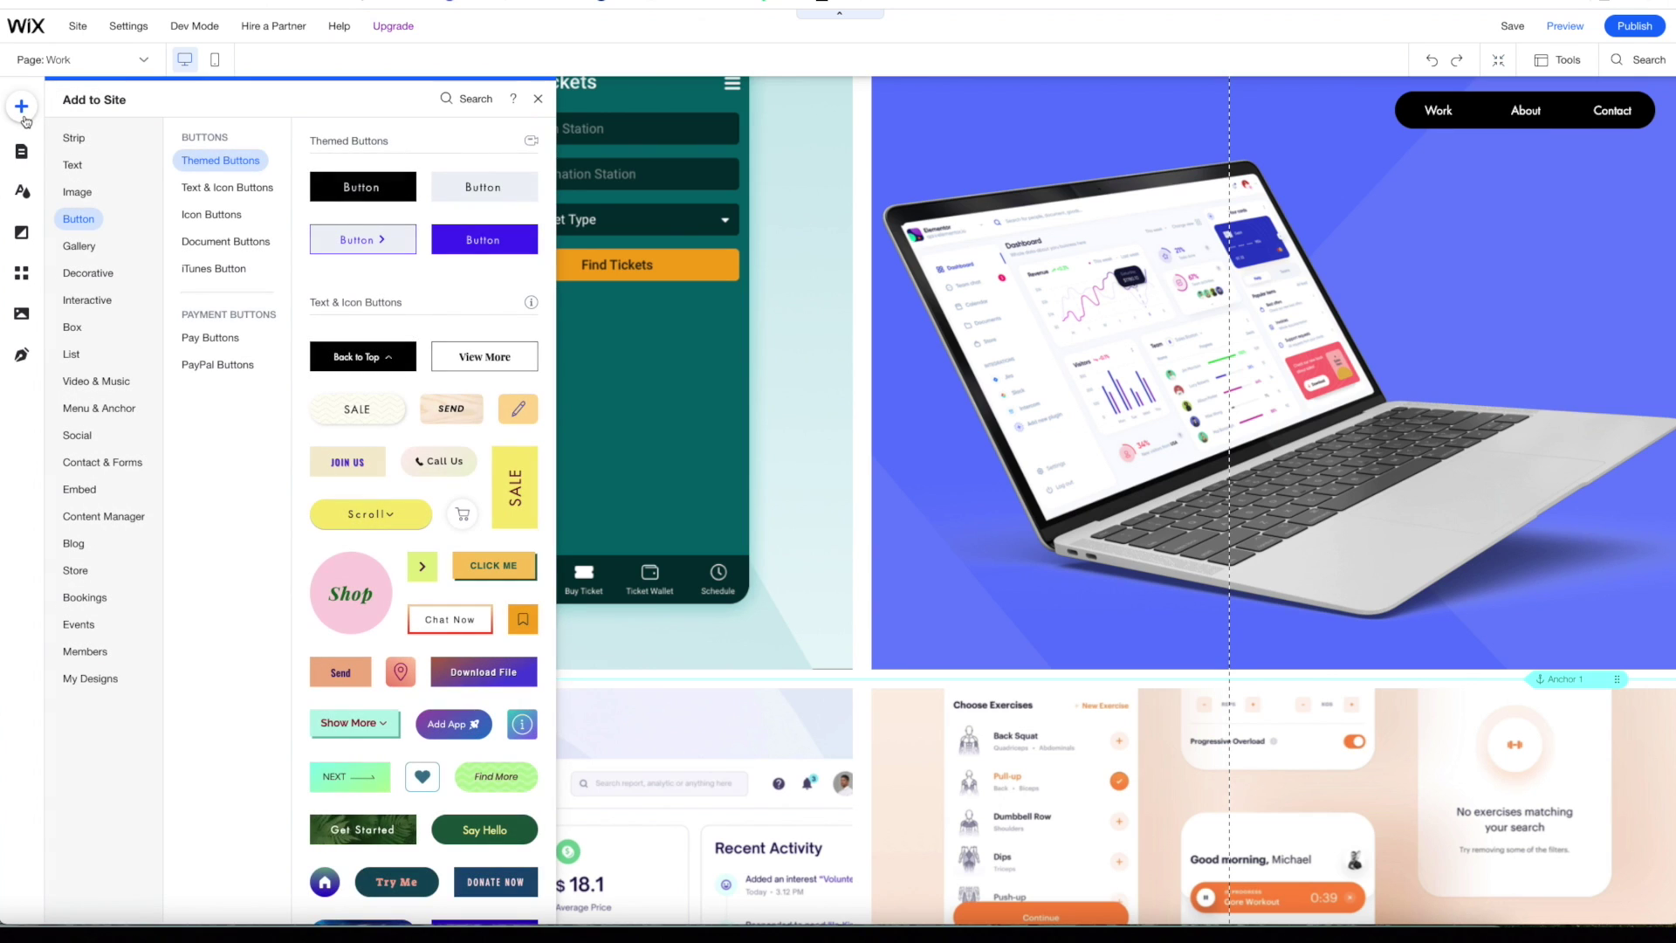
- Add a blank page after Work and start naming it 'Ux'
left_click(24, 161)
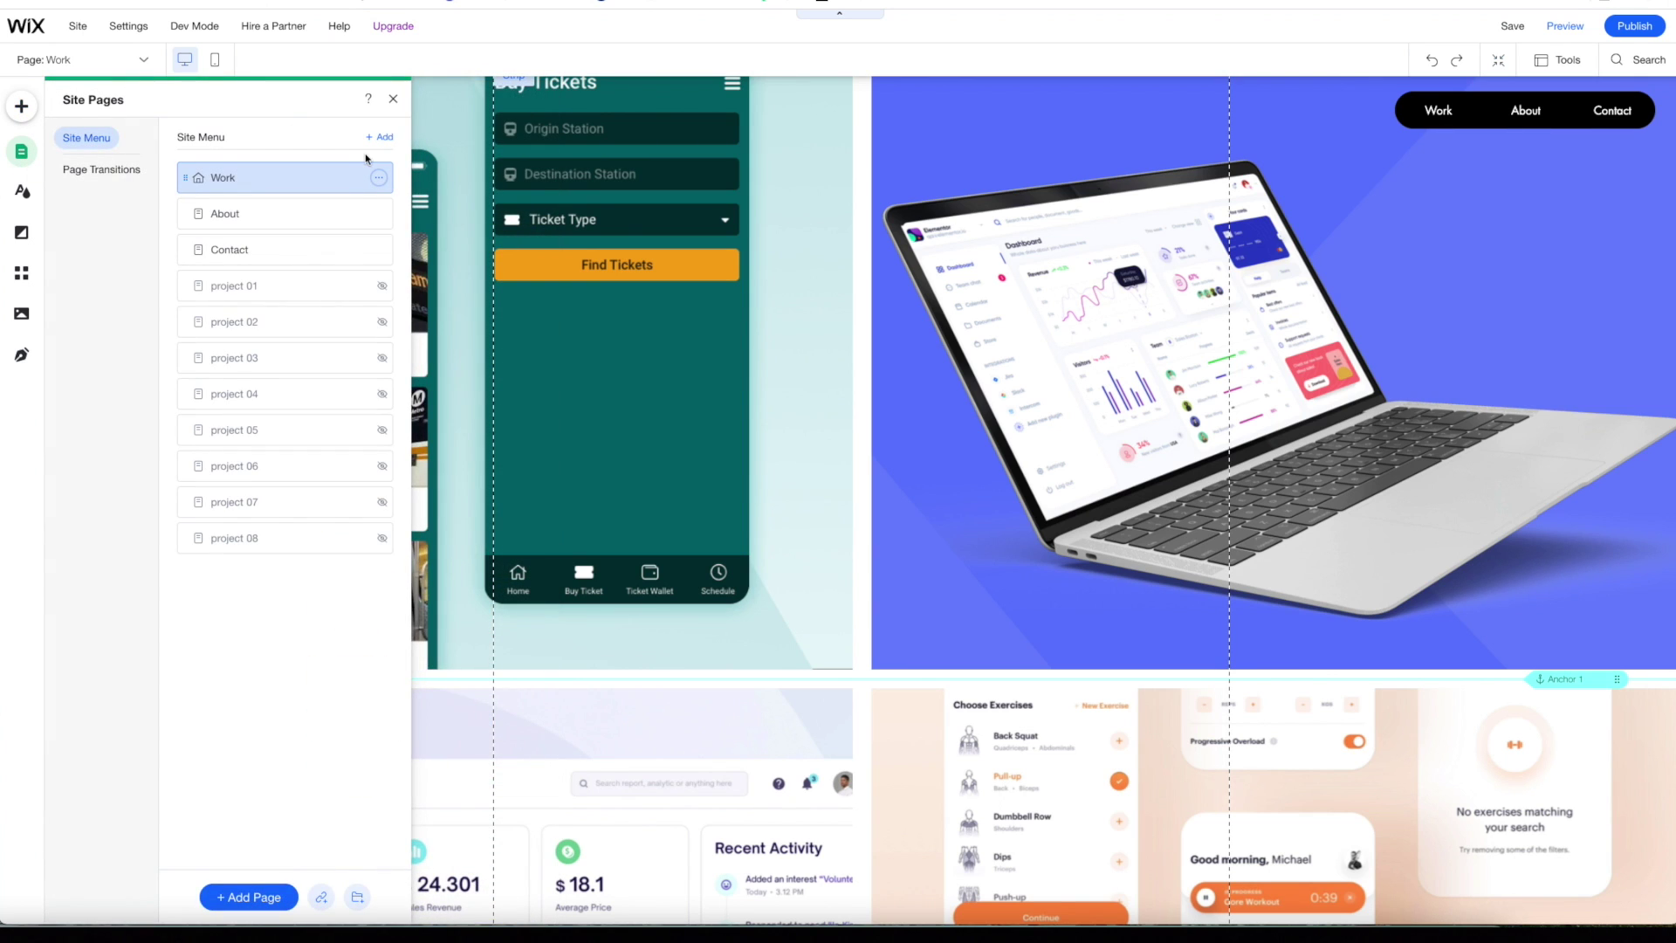
left_click(382, 137)
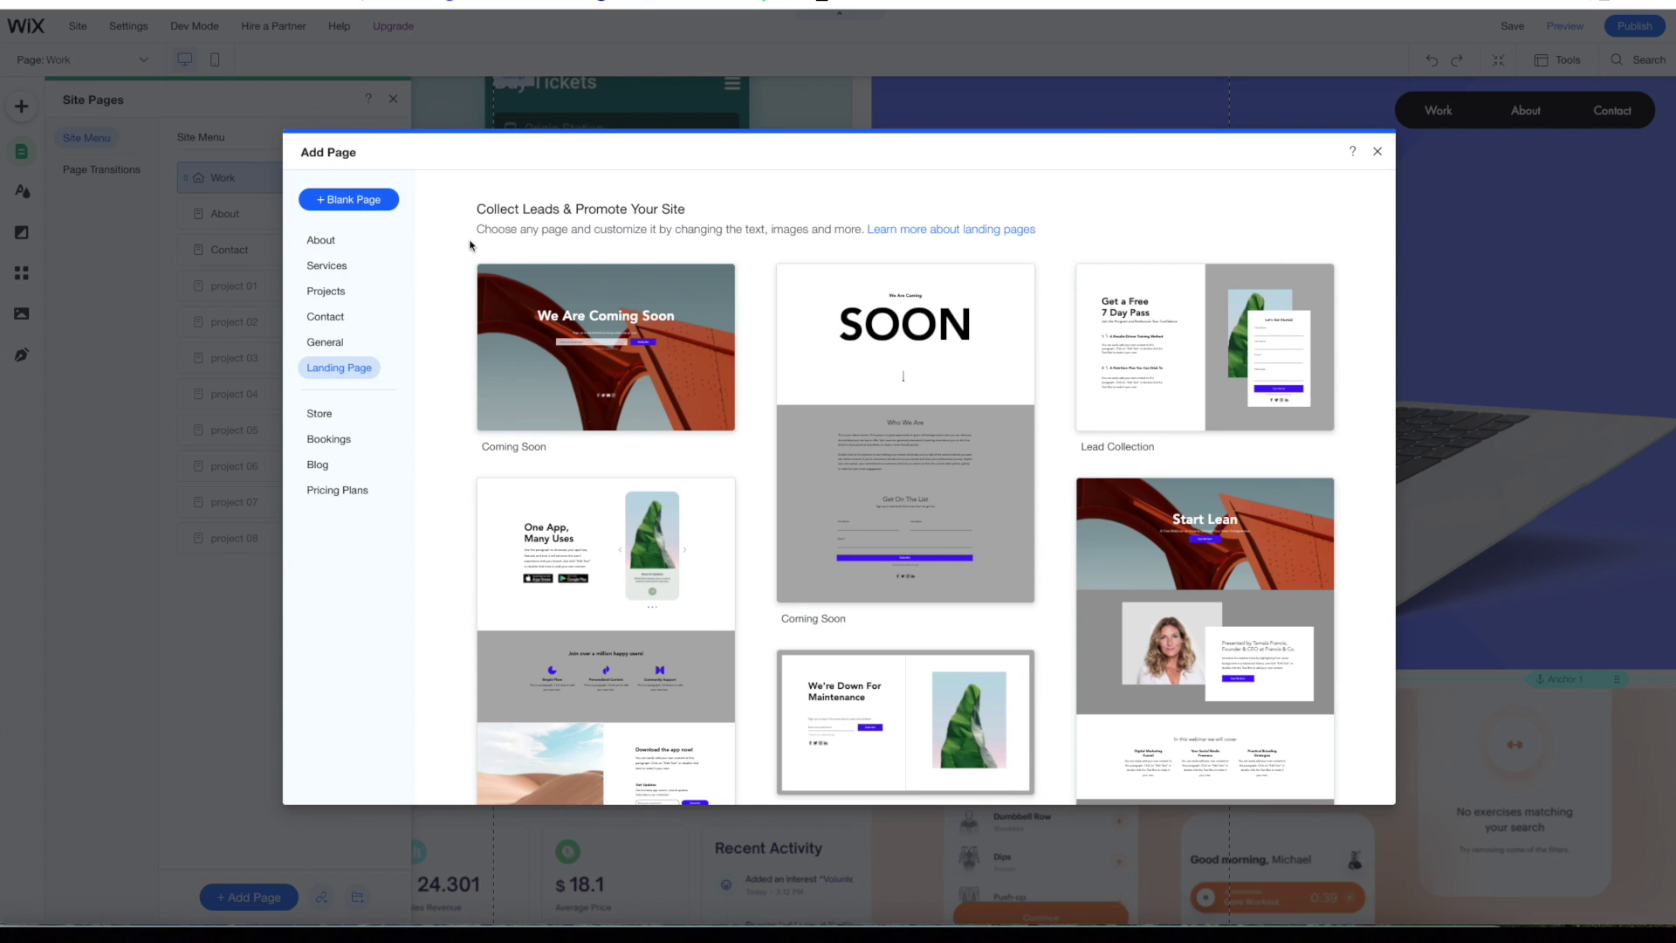
left_click(349, 199)
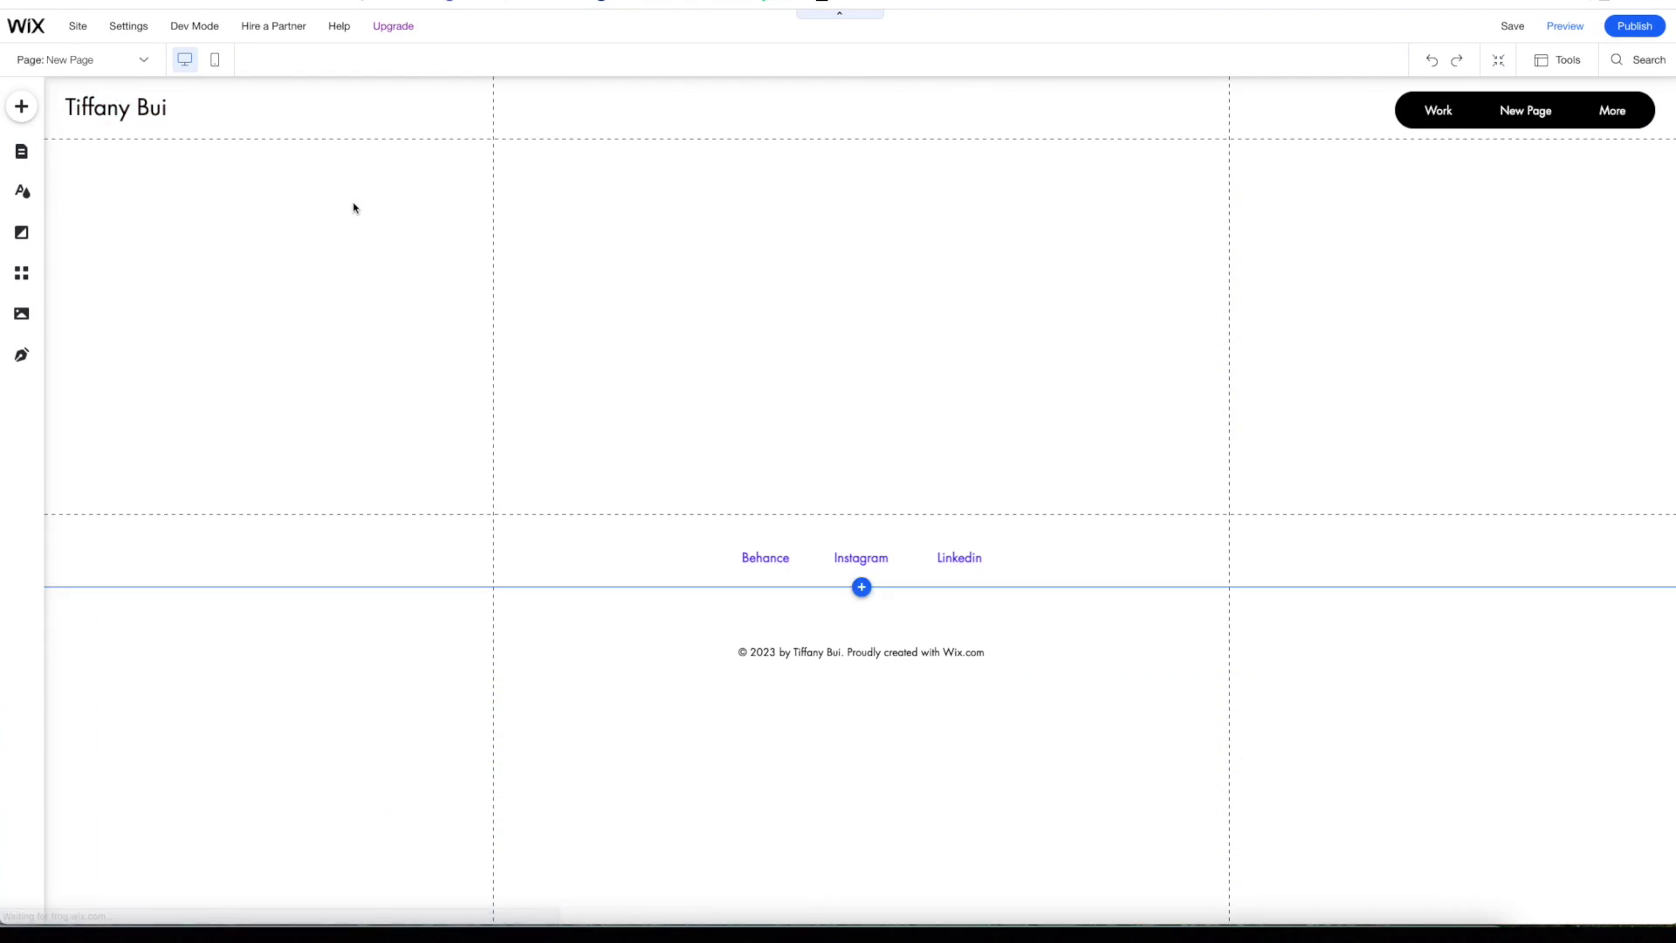
type("Ux")
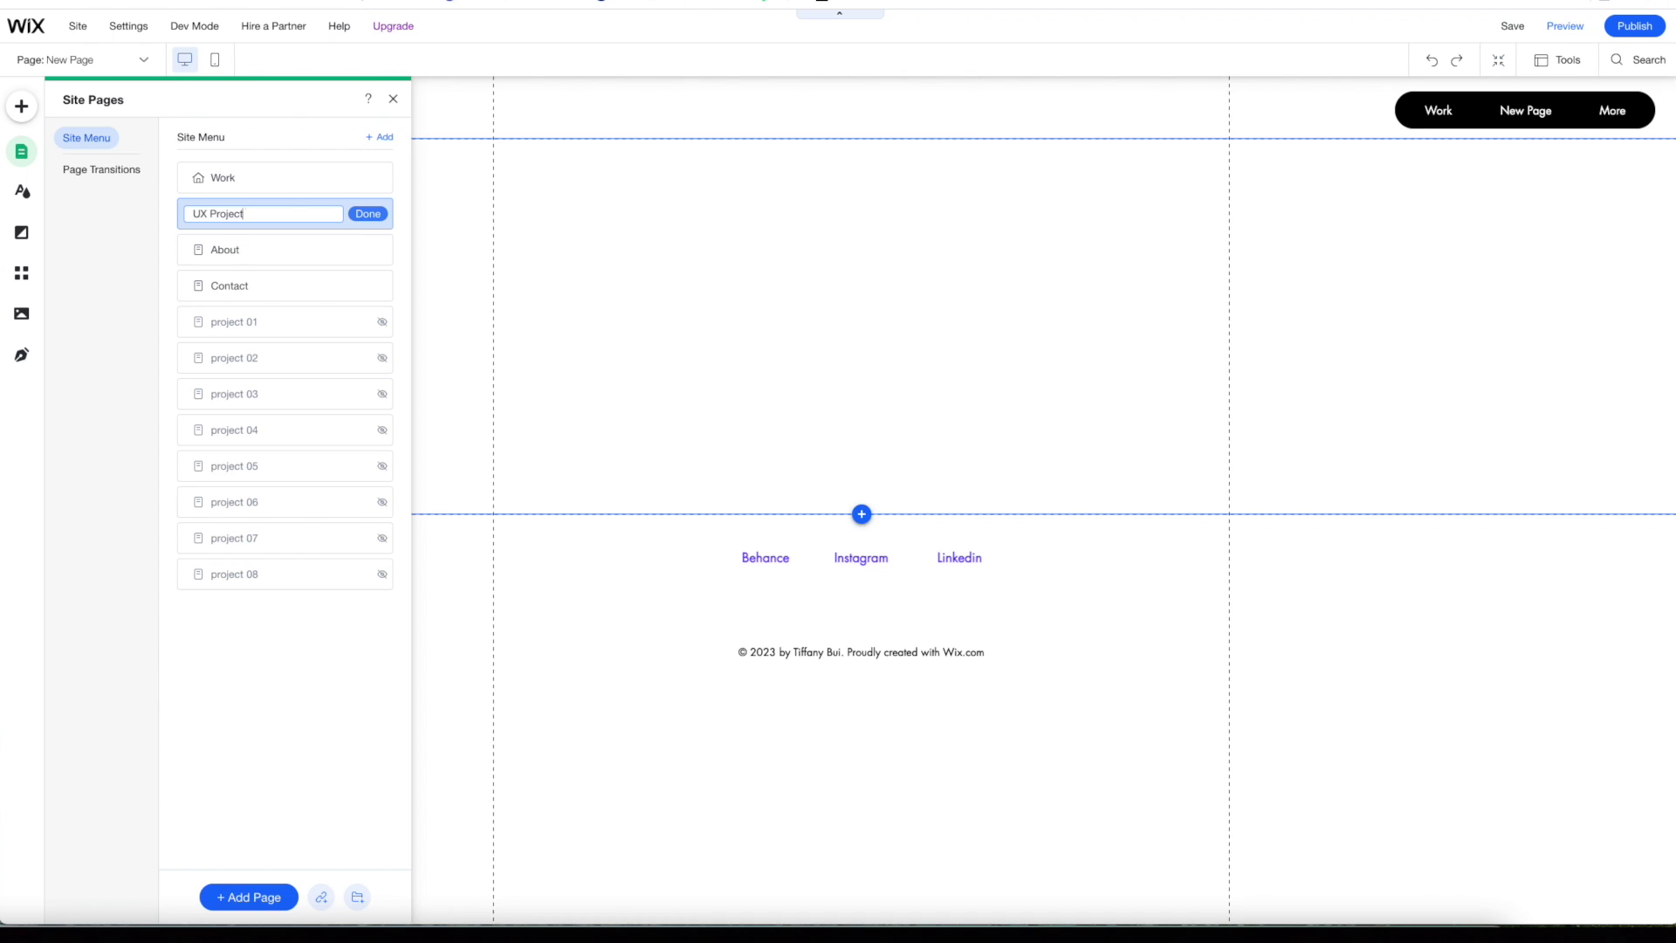
- Confirm the UX Project 1 name, add UX Portfolio_Project 1.png, and enlarge it across the top
key("Return")
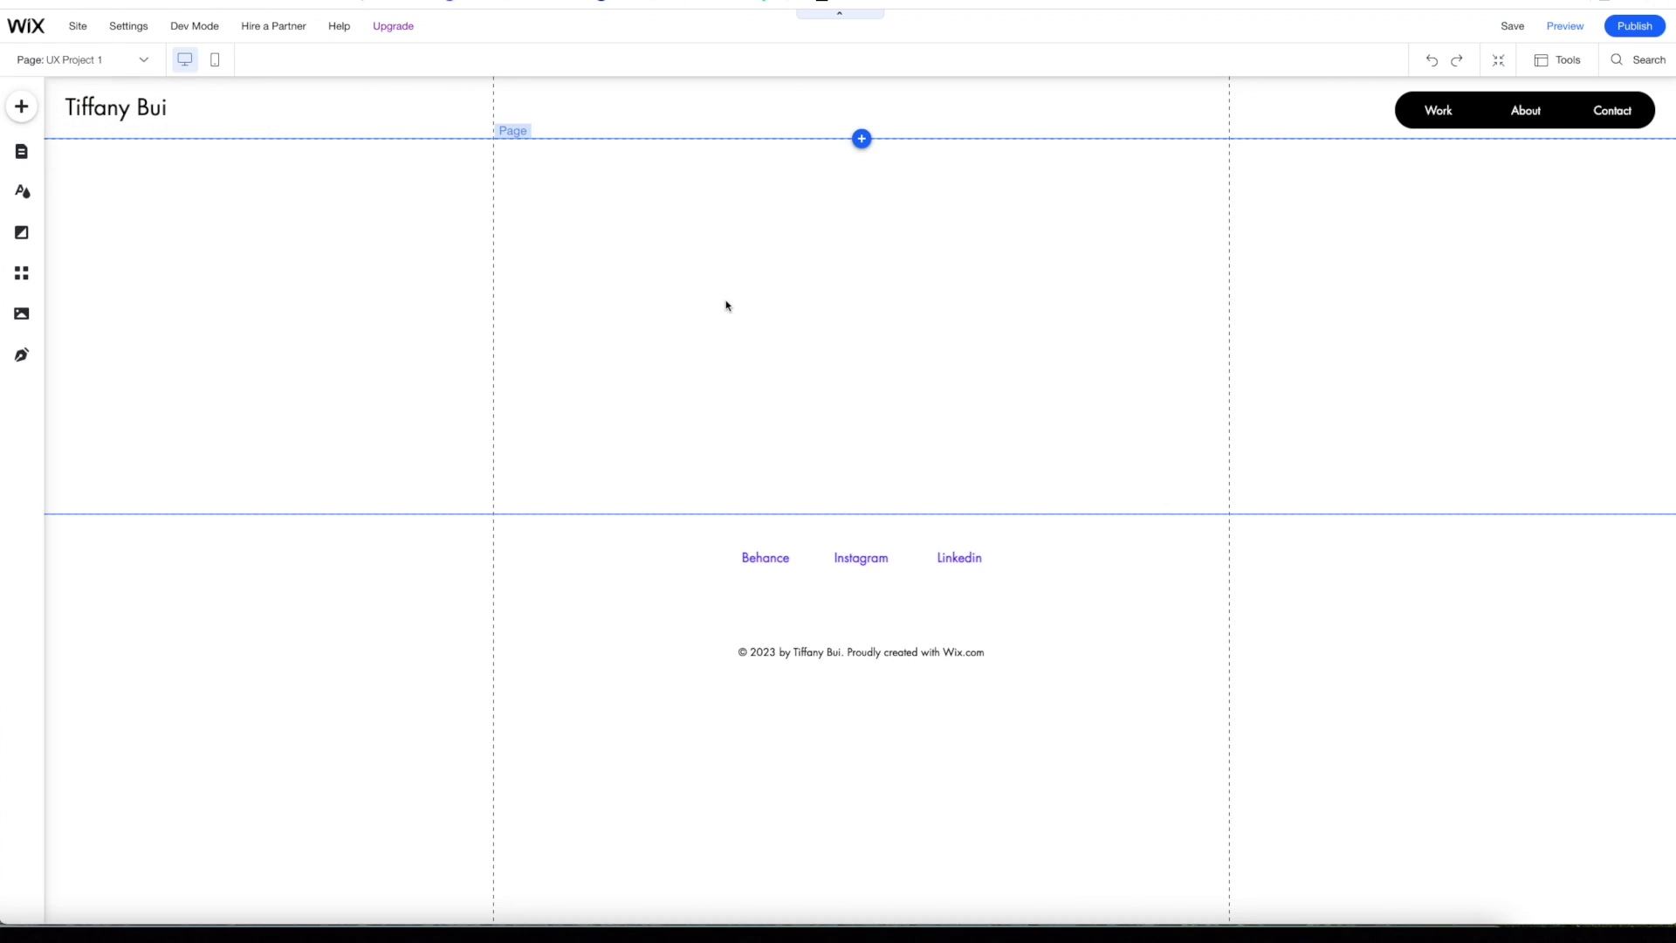
left_click(23, 108)
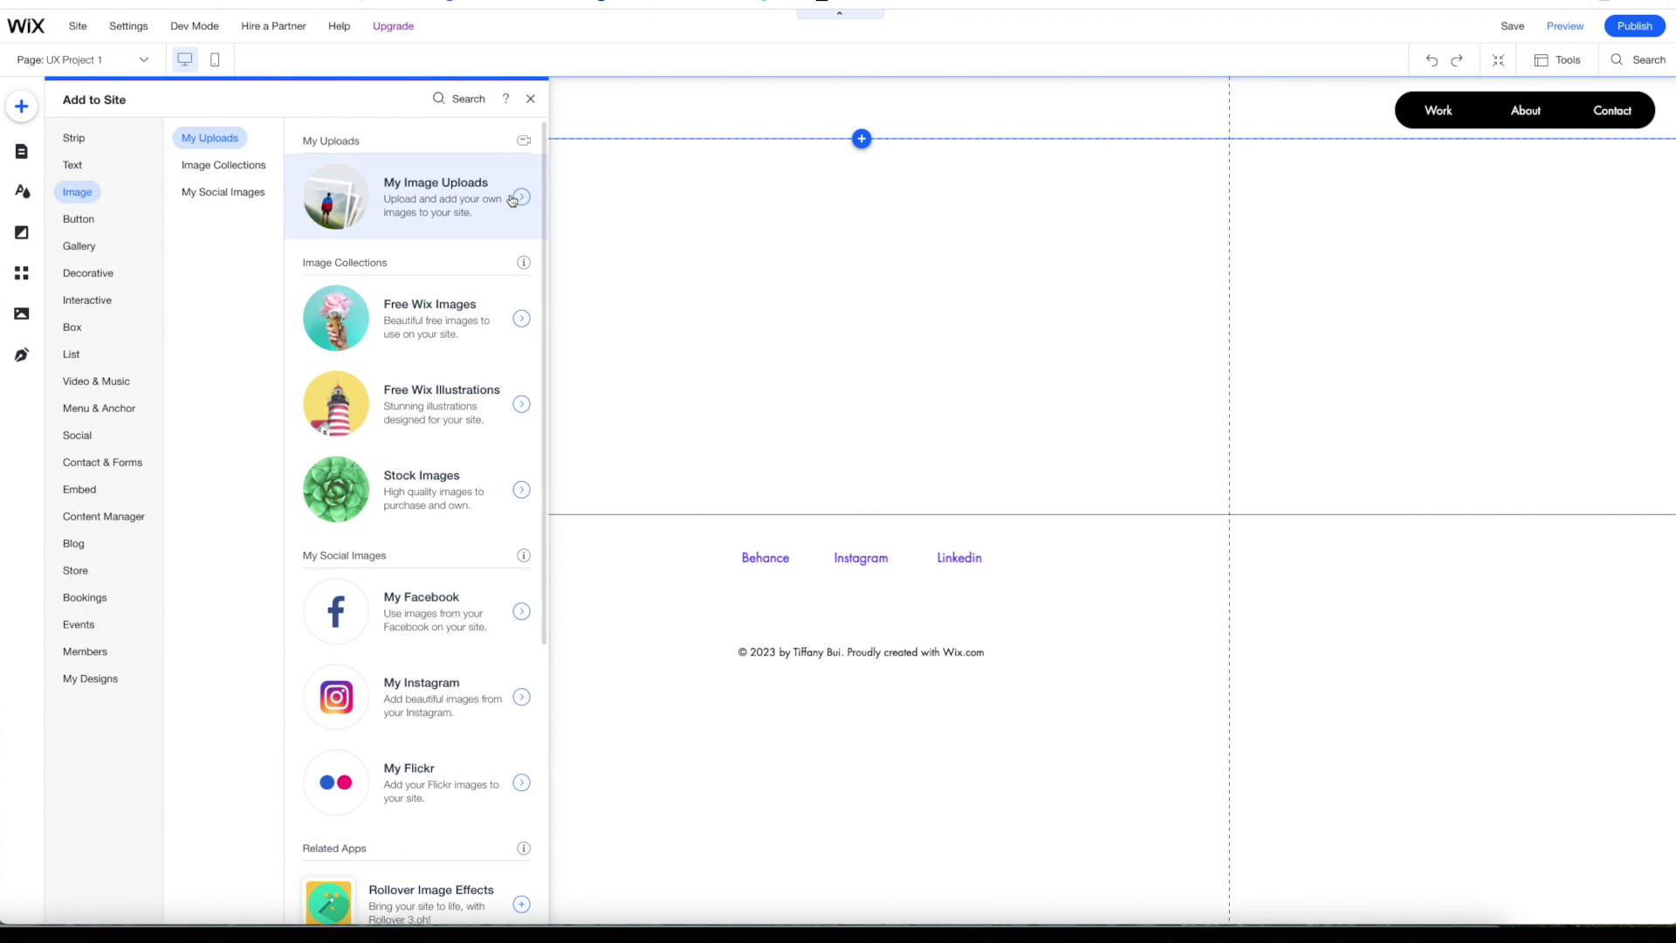
left_click(477, 200)
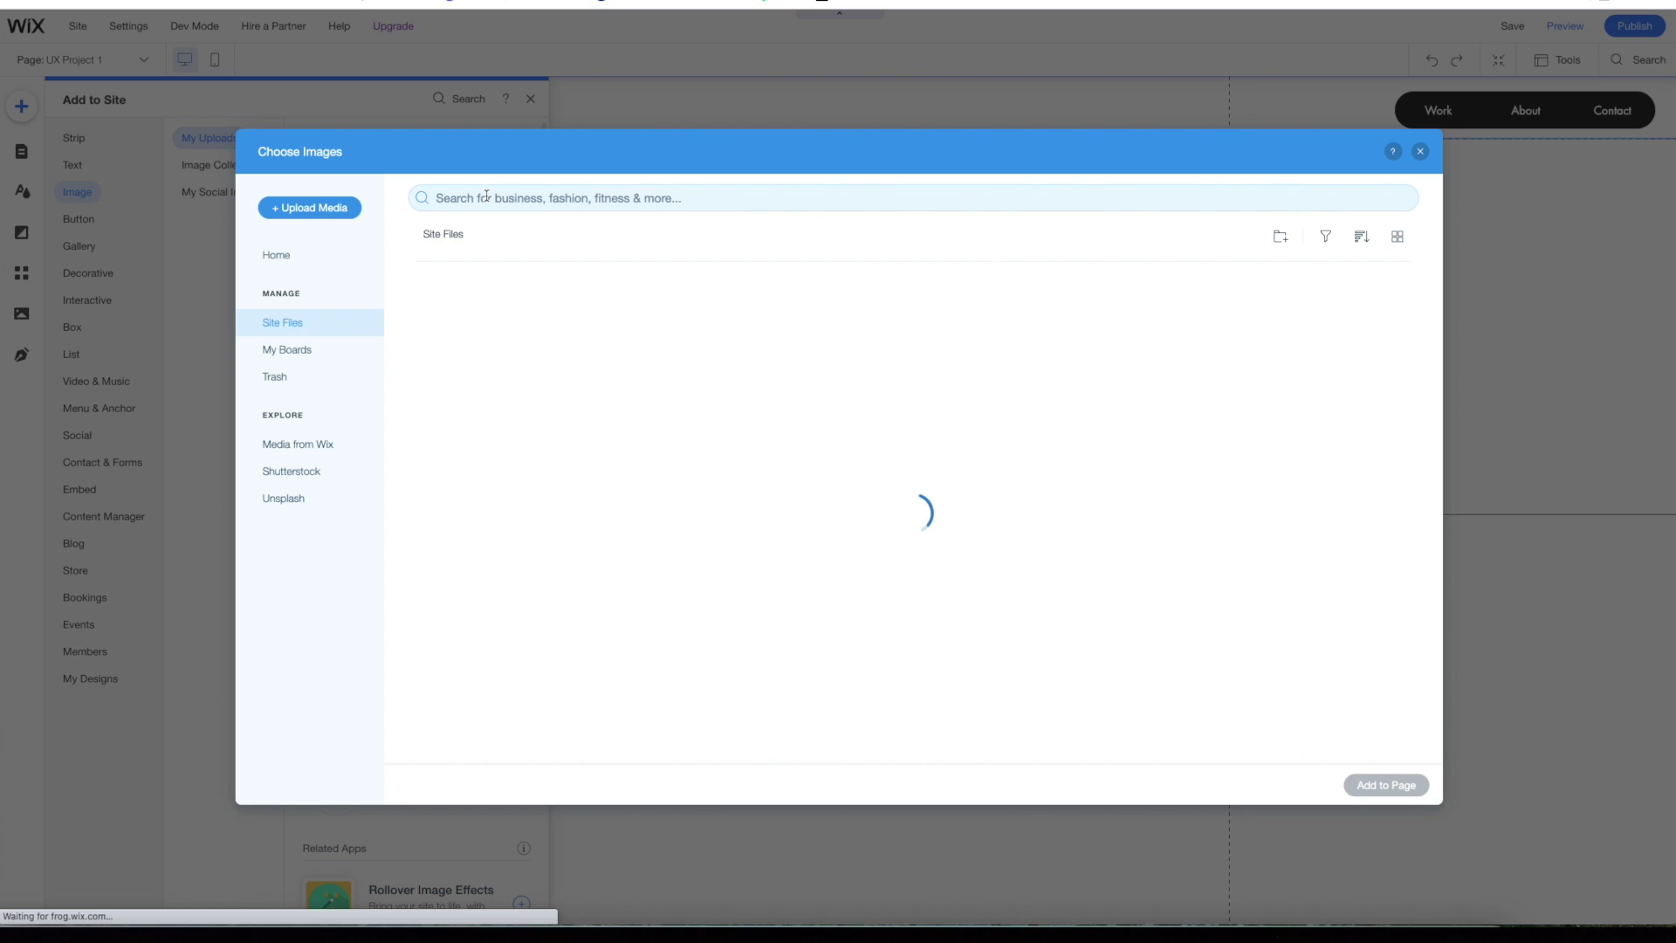
mouse_move(587, 354)
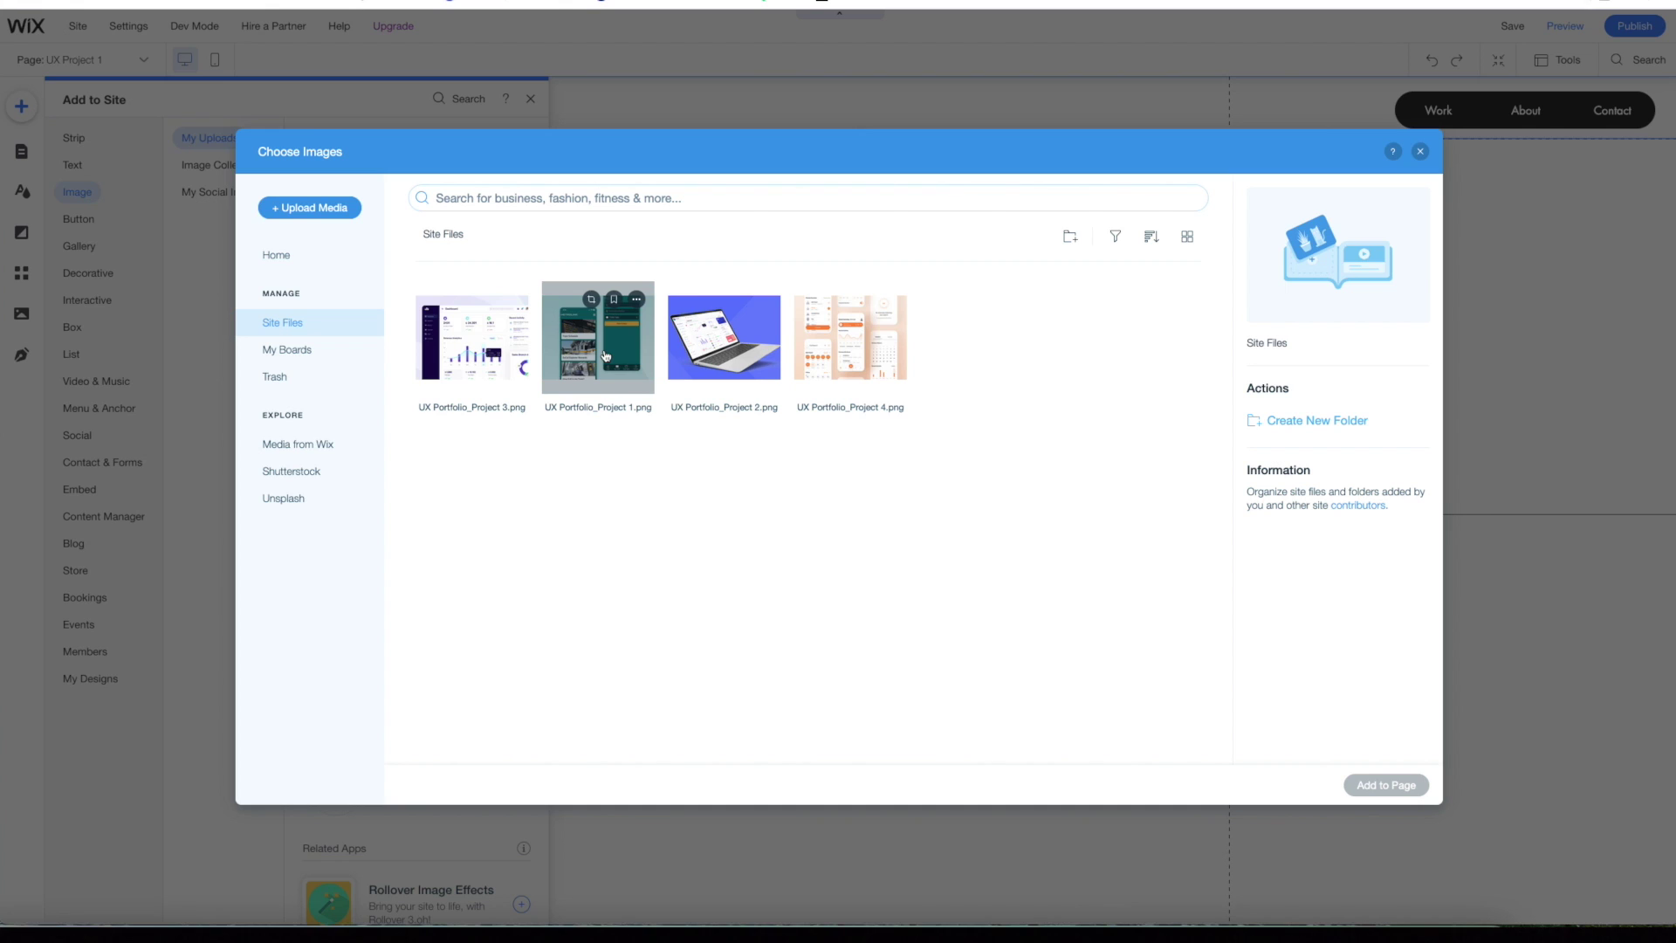
left_click(605, 356)
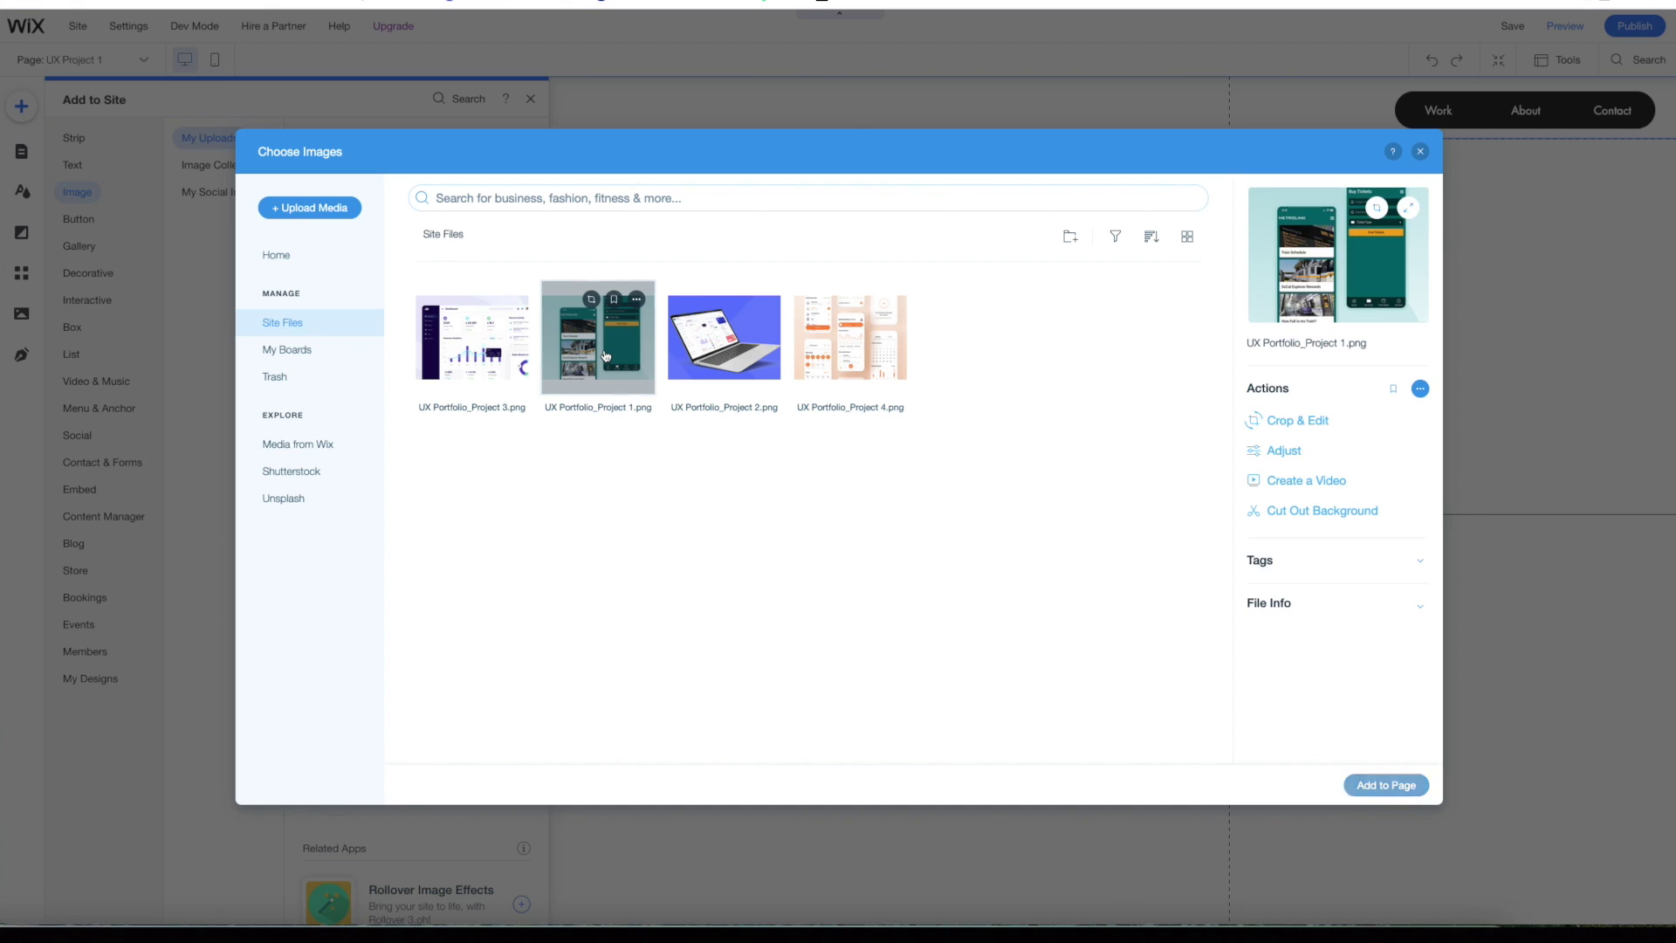
left_click(1395, 785)
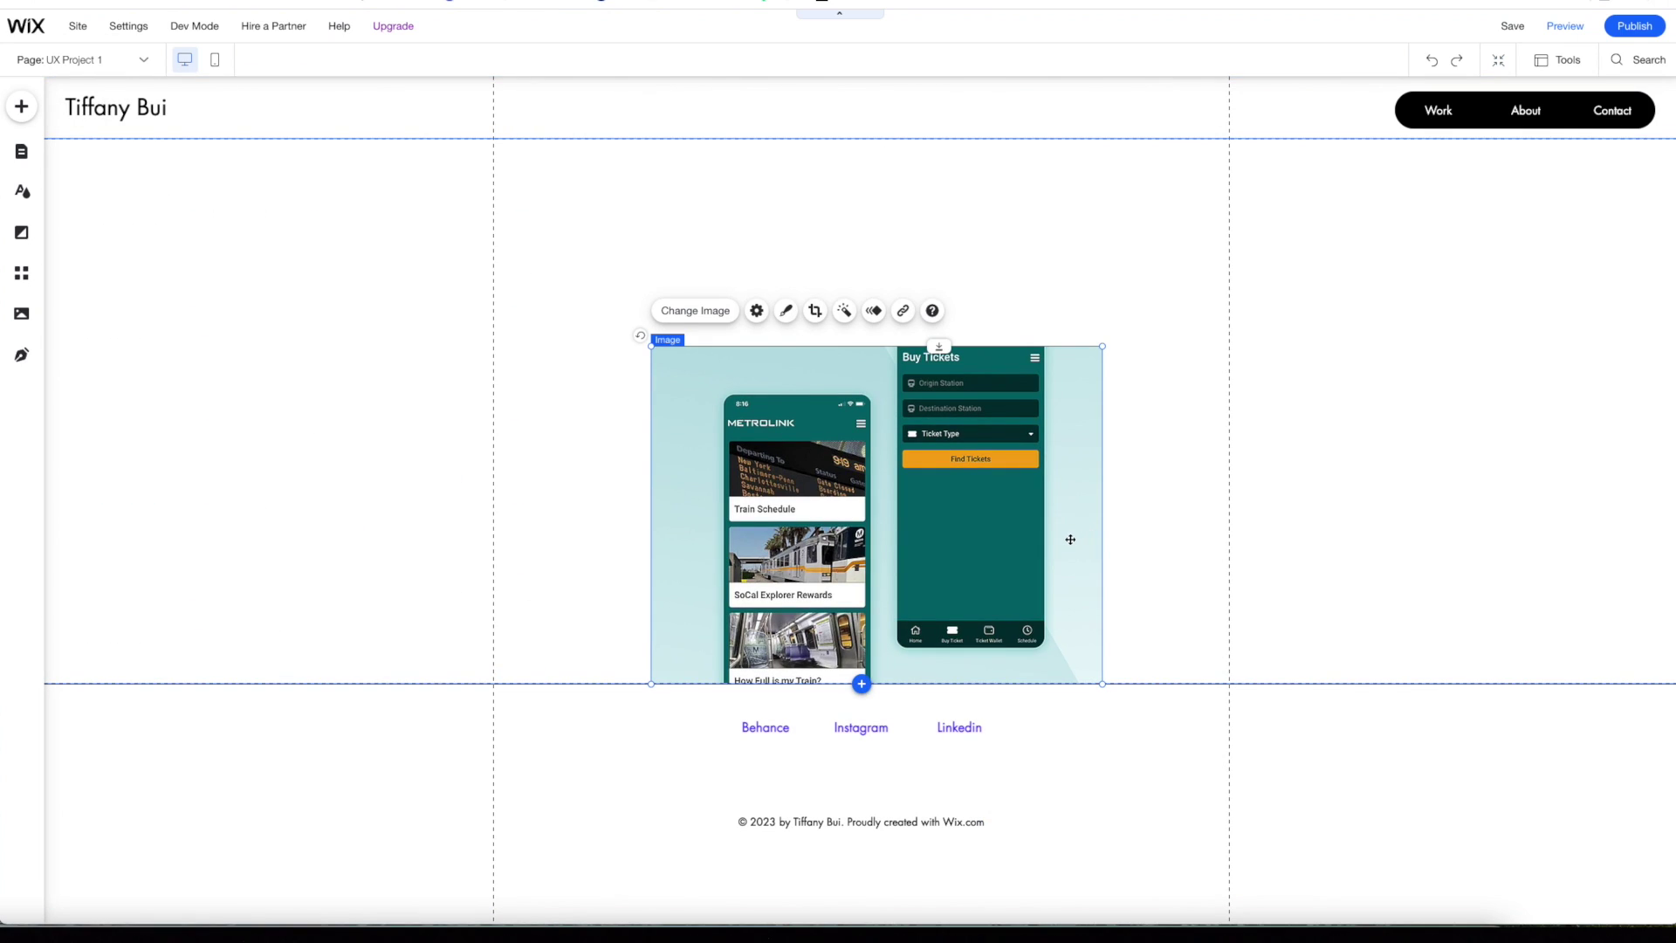
left_click_drag(1070, 540, 1249, 667)
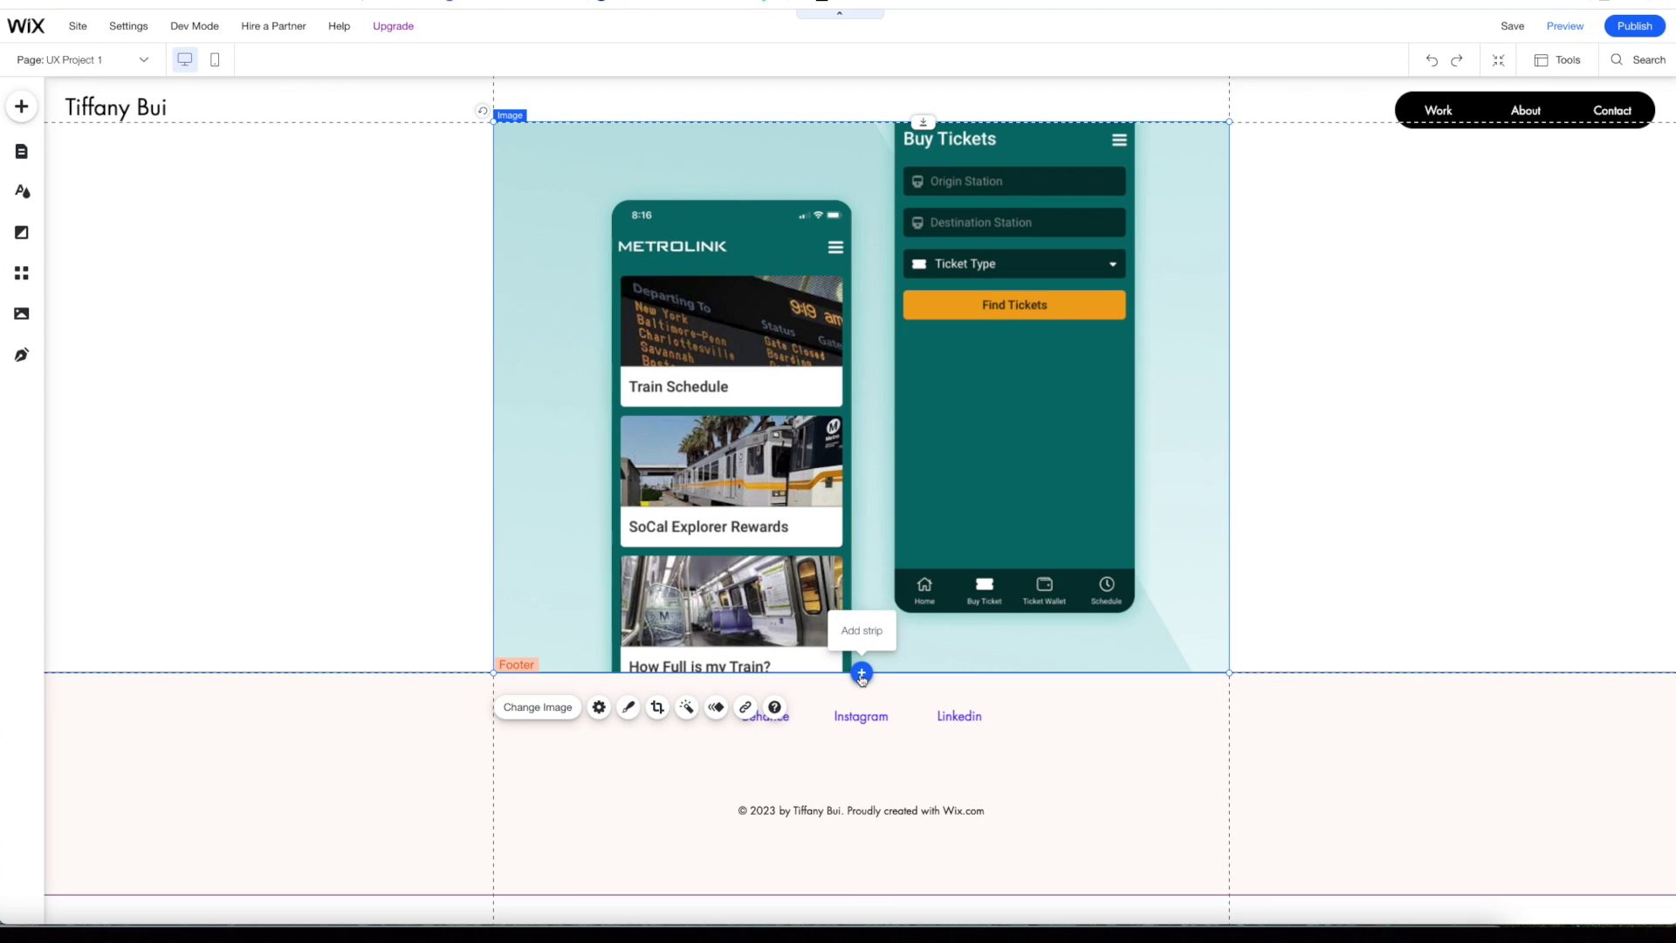
- Insert a plain white Classic strip below the Metrolink image and select it
left_click(862, 674)
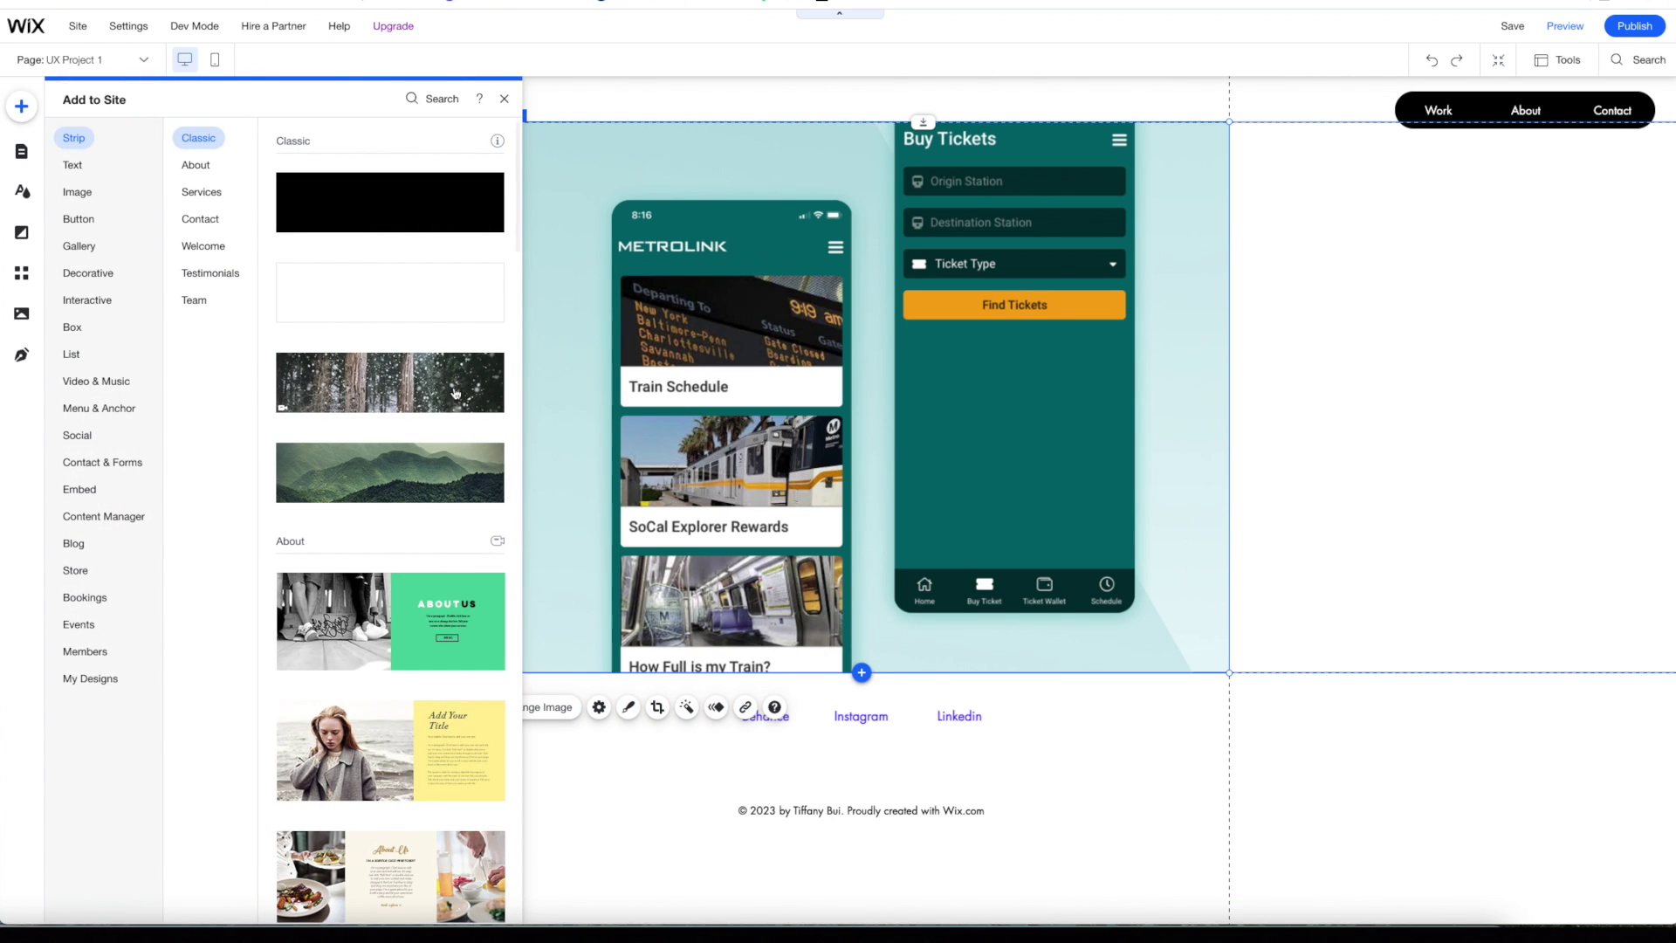
left_click(405, 301)
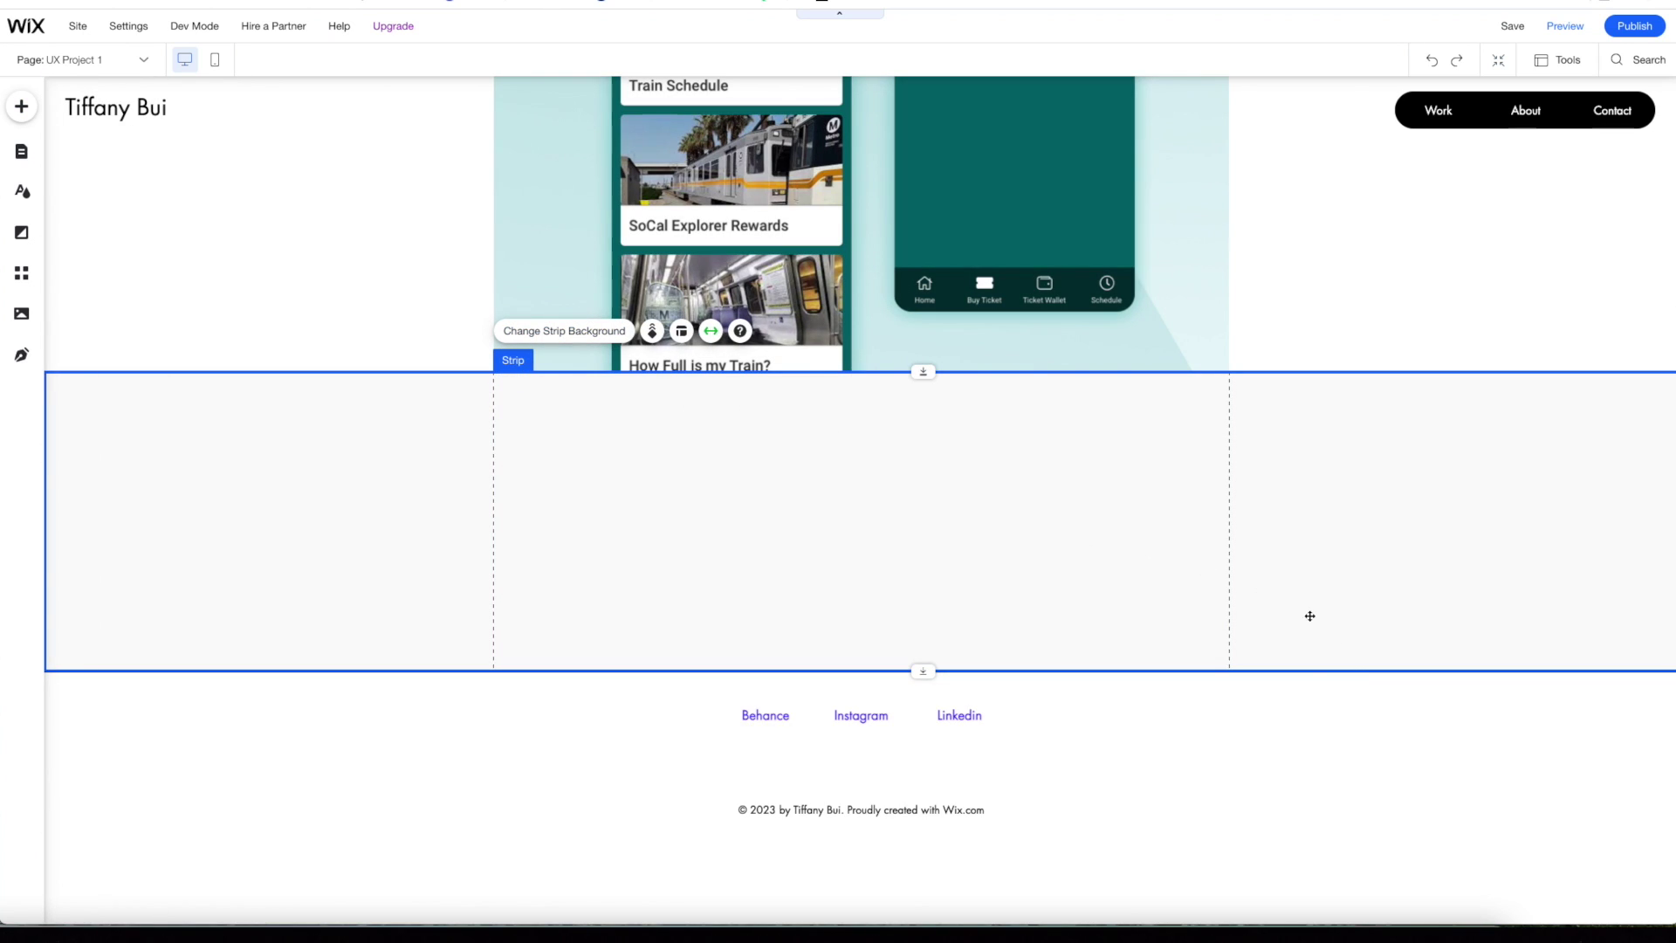
left_click(1414, 790)
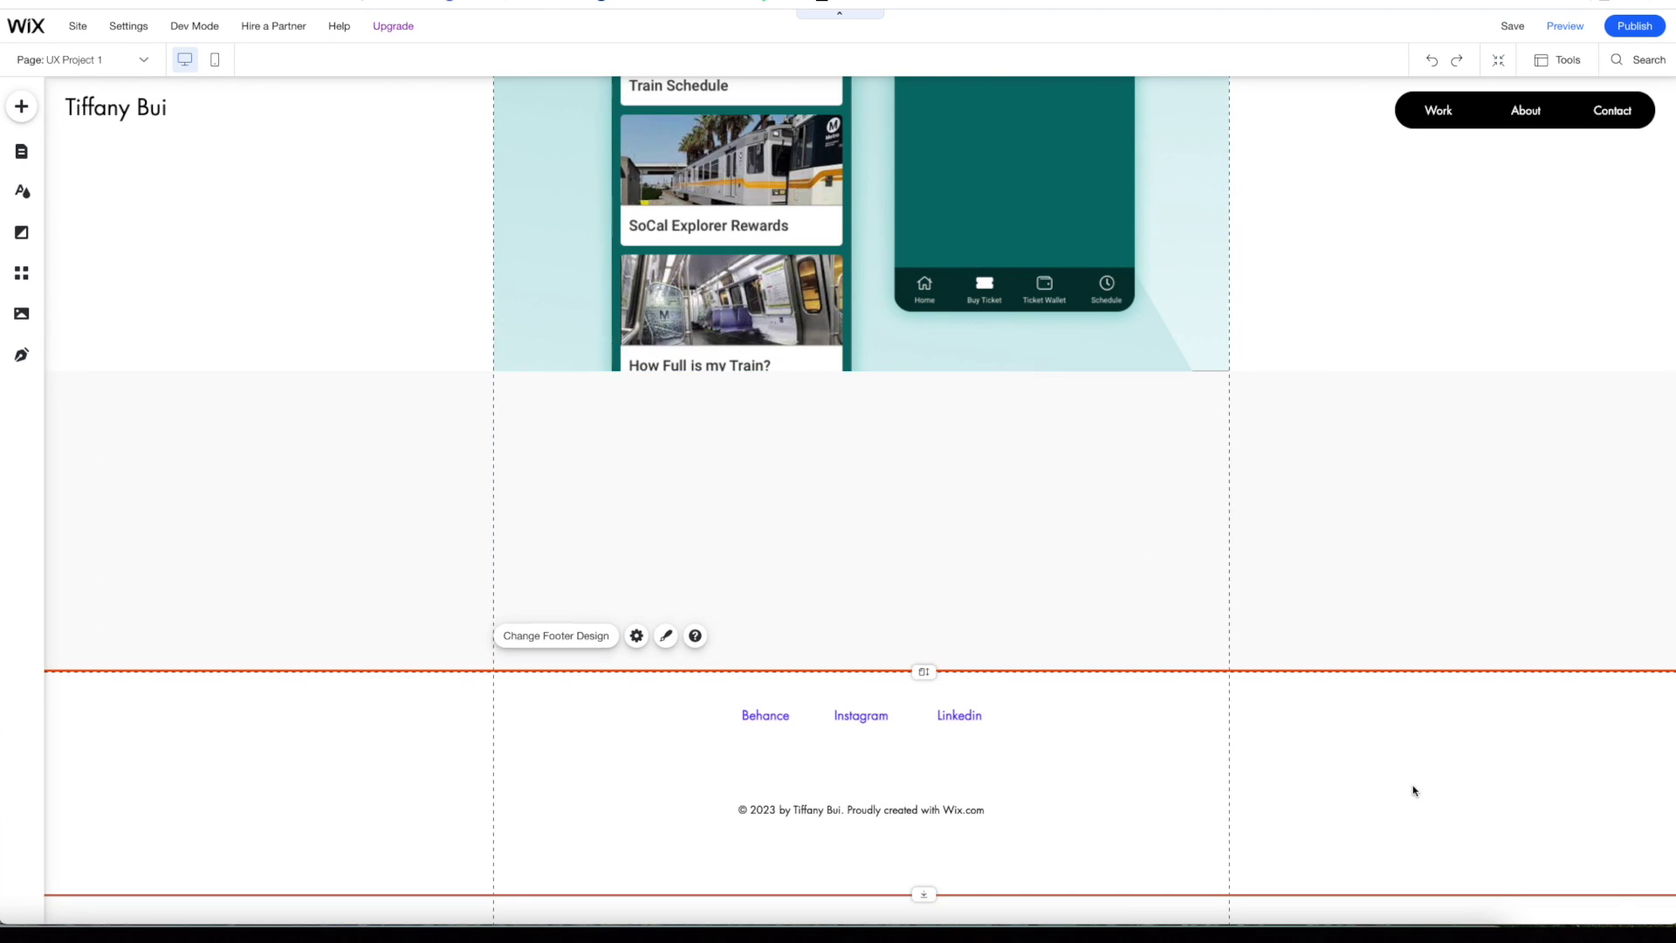
left_click(887, 472)
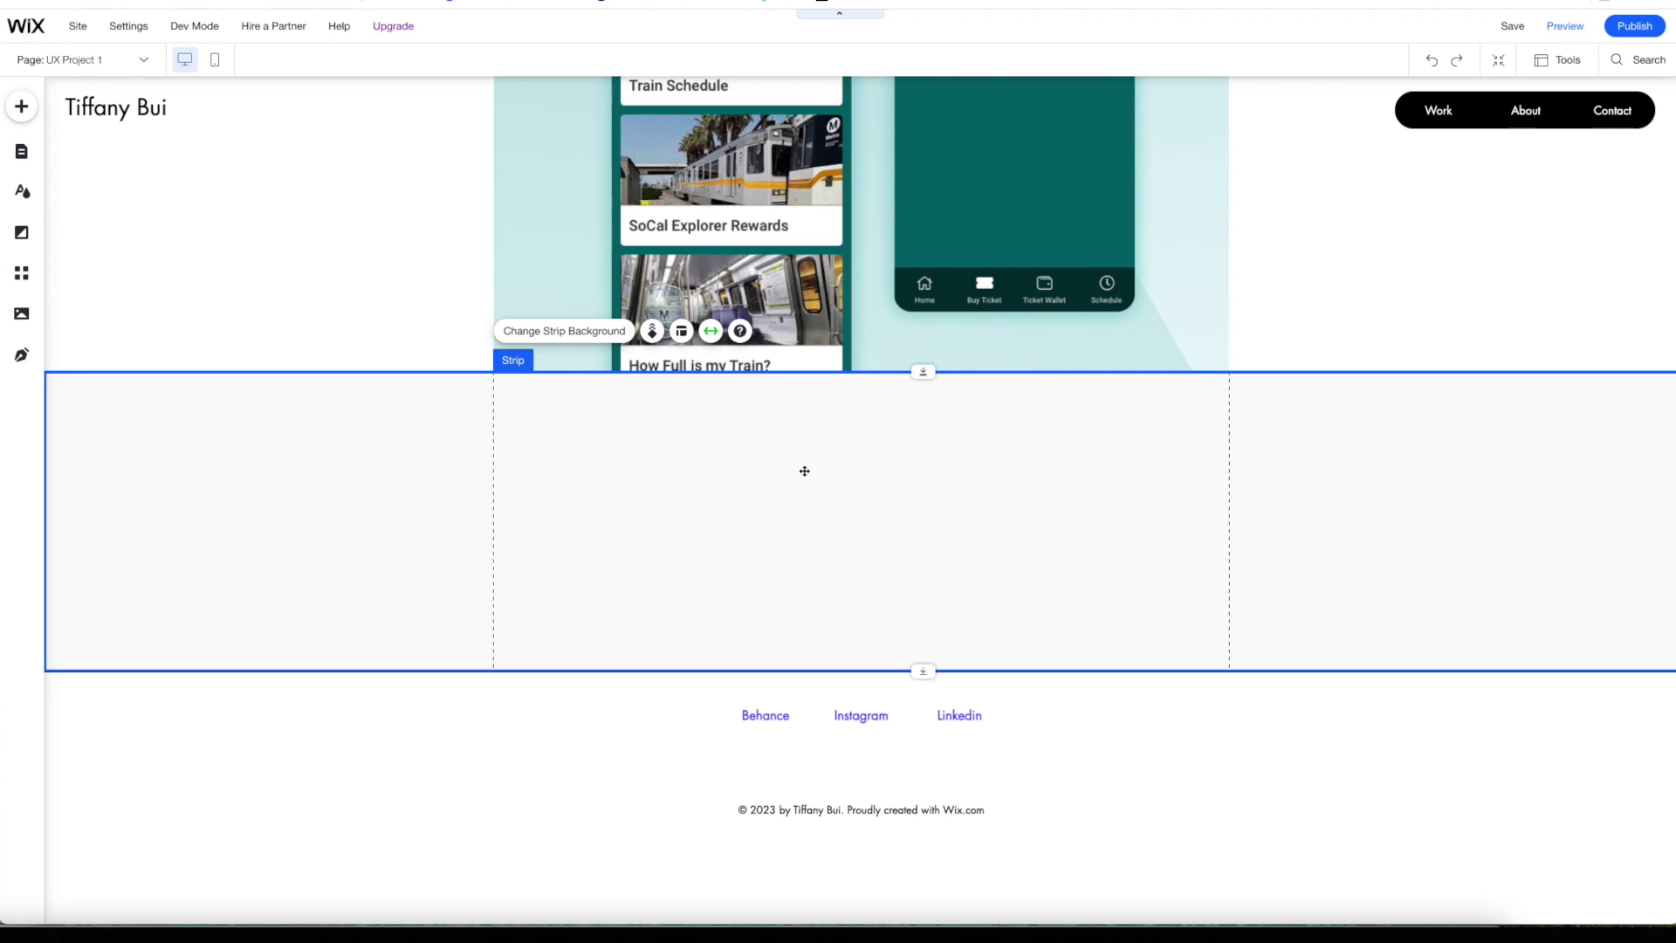
- Add a Big Title heading from the Titles list into the empty strip above the footer
left_click(18, 114)
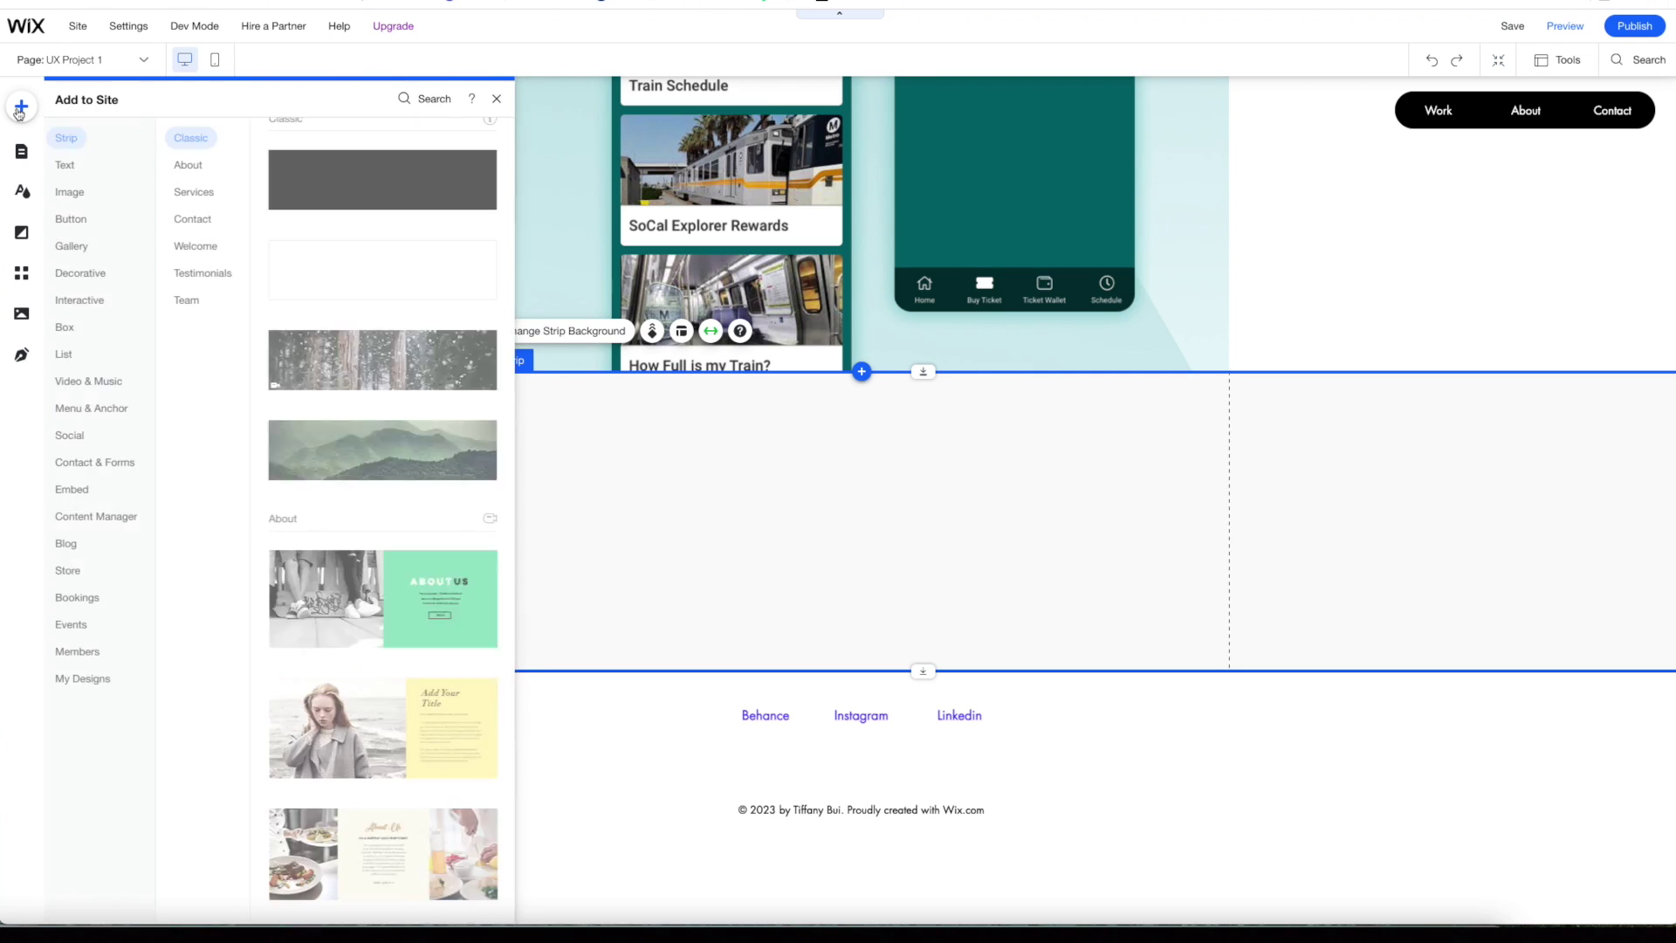
left_click(73, 166)
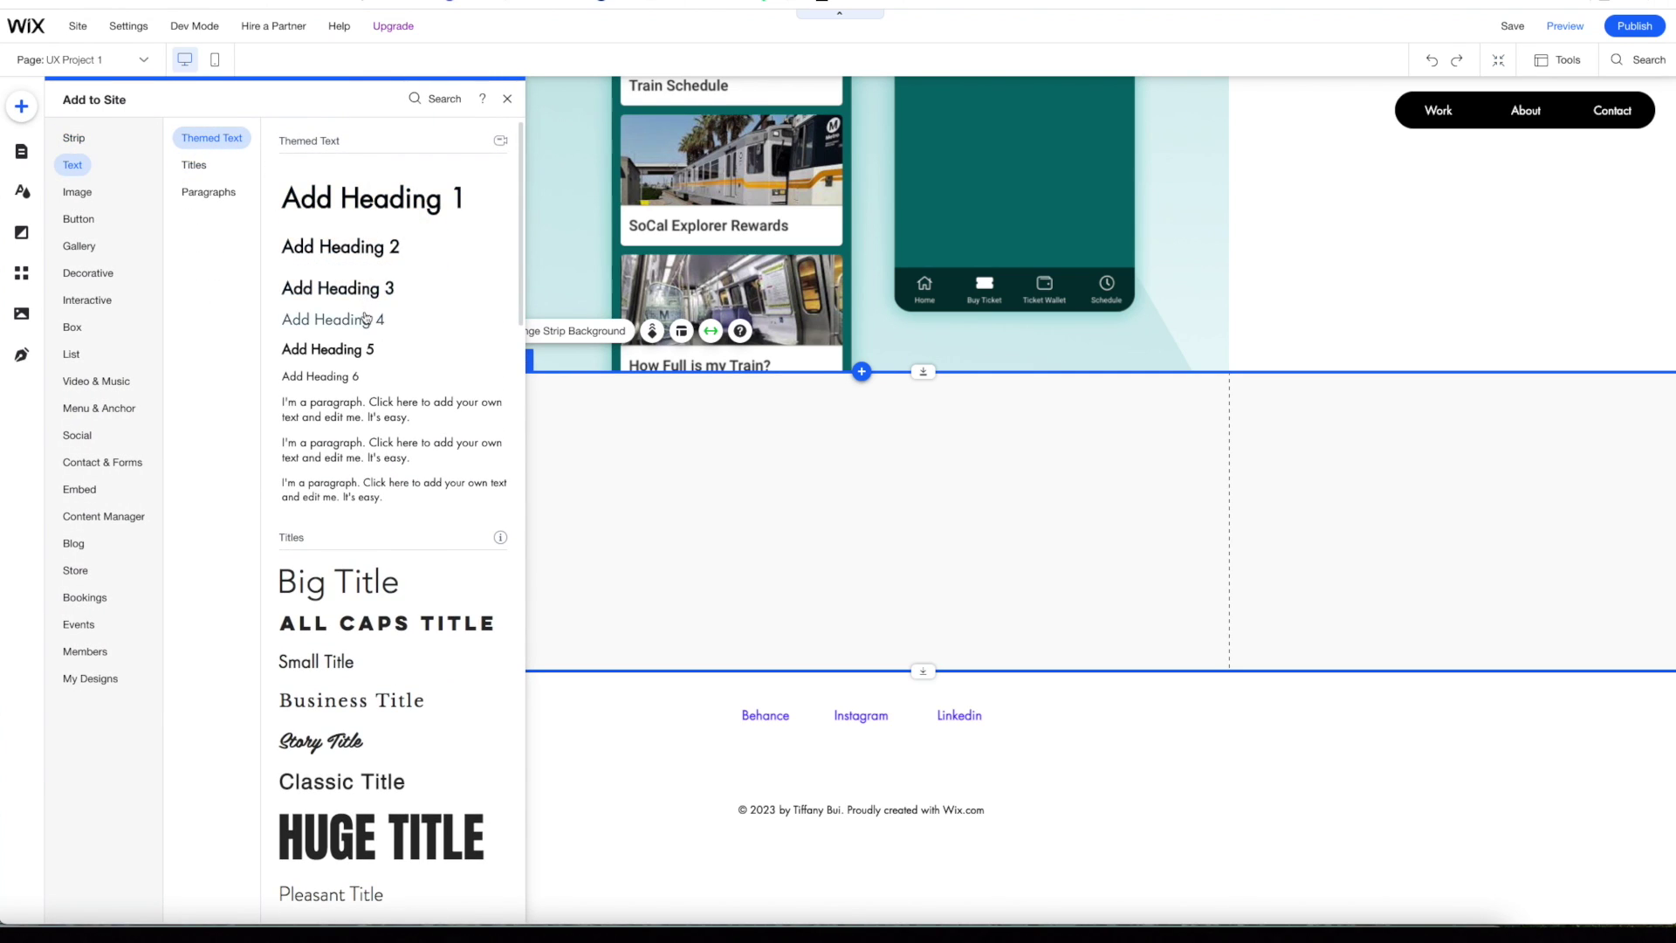
scroll(367, 288, "down", 4)
scroll(366, 317, "down", 7)
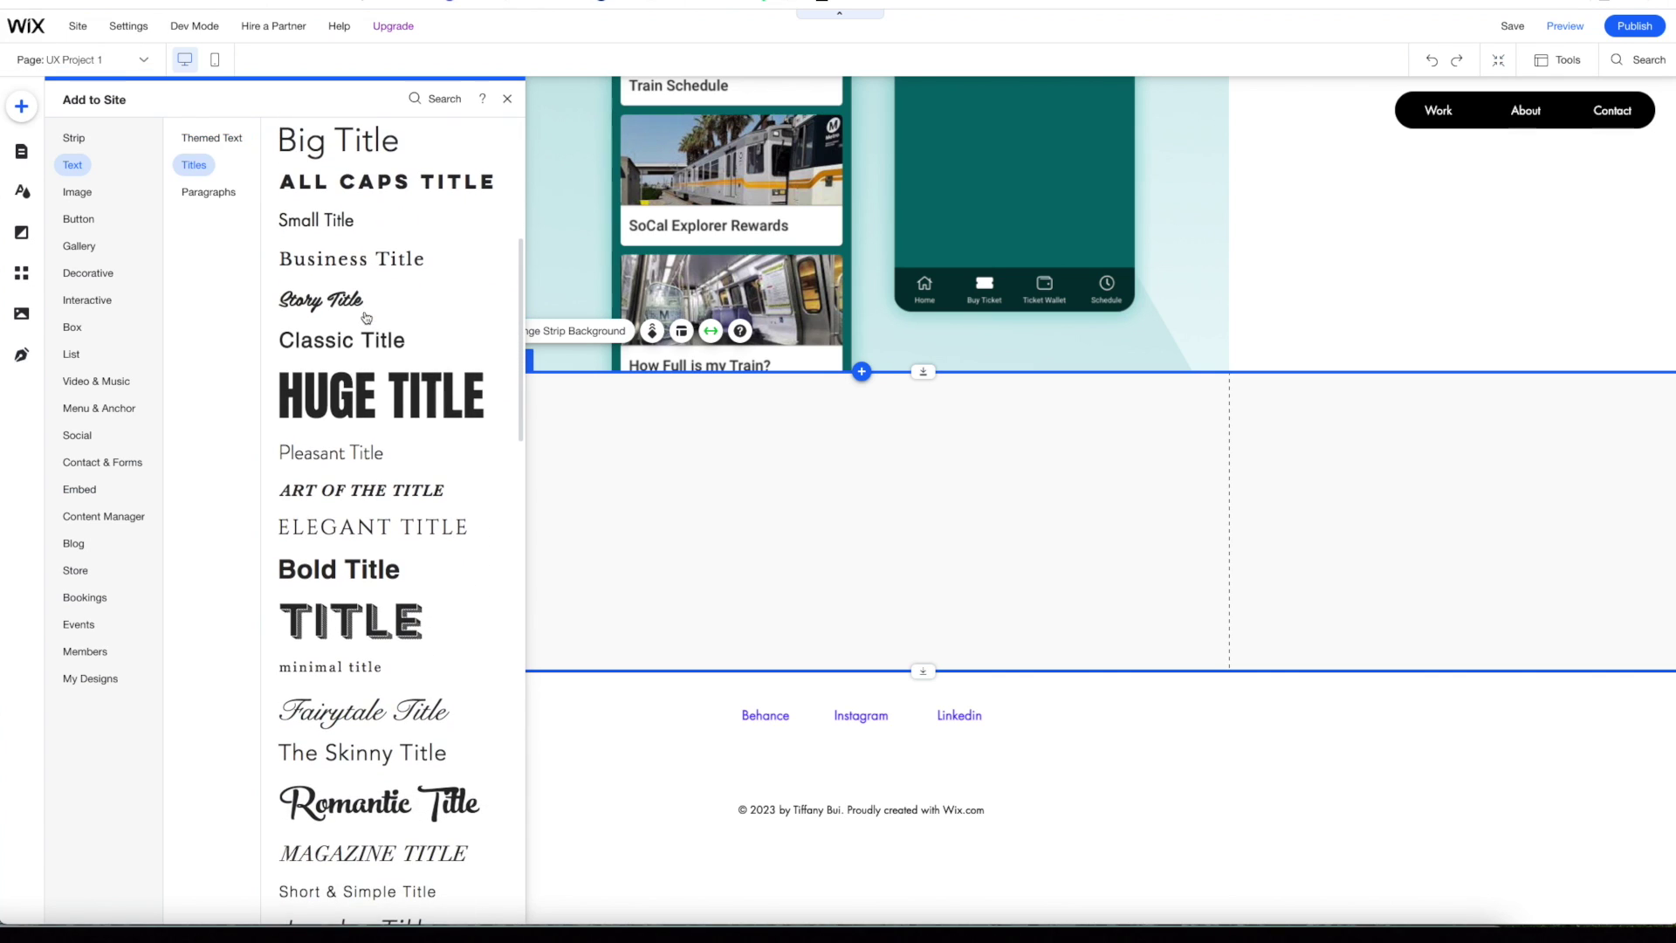
scroll(366, 317, "down", 6)
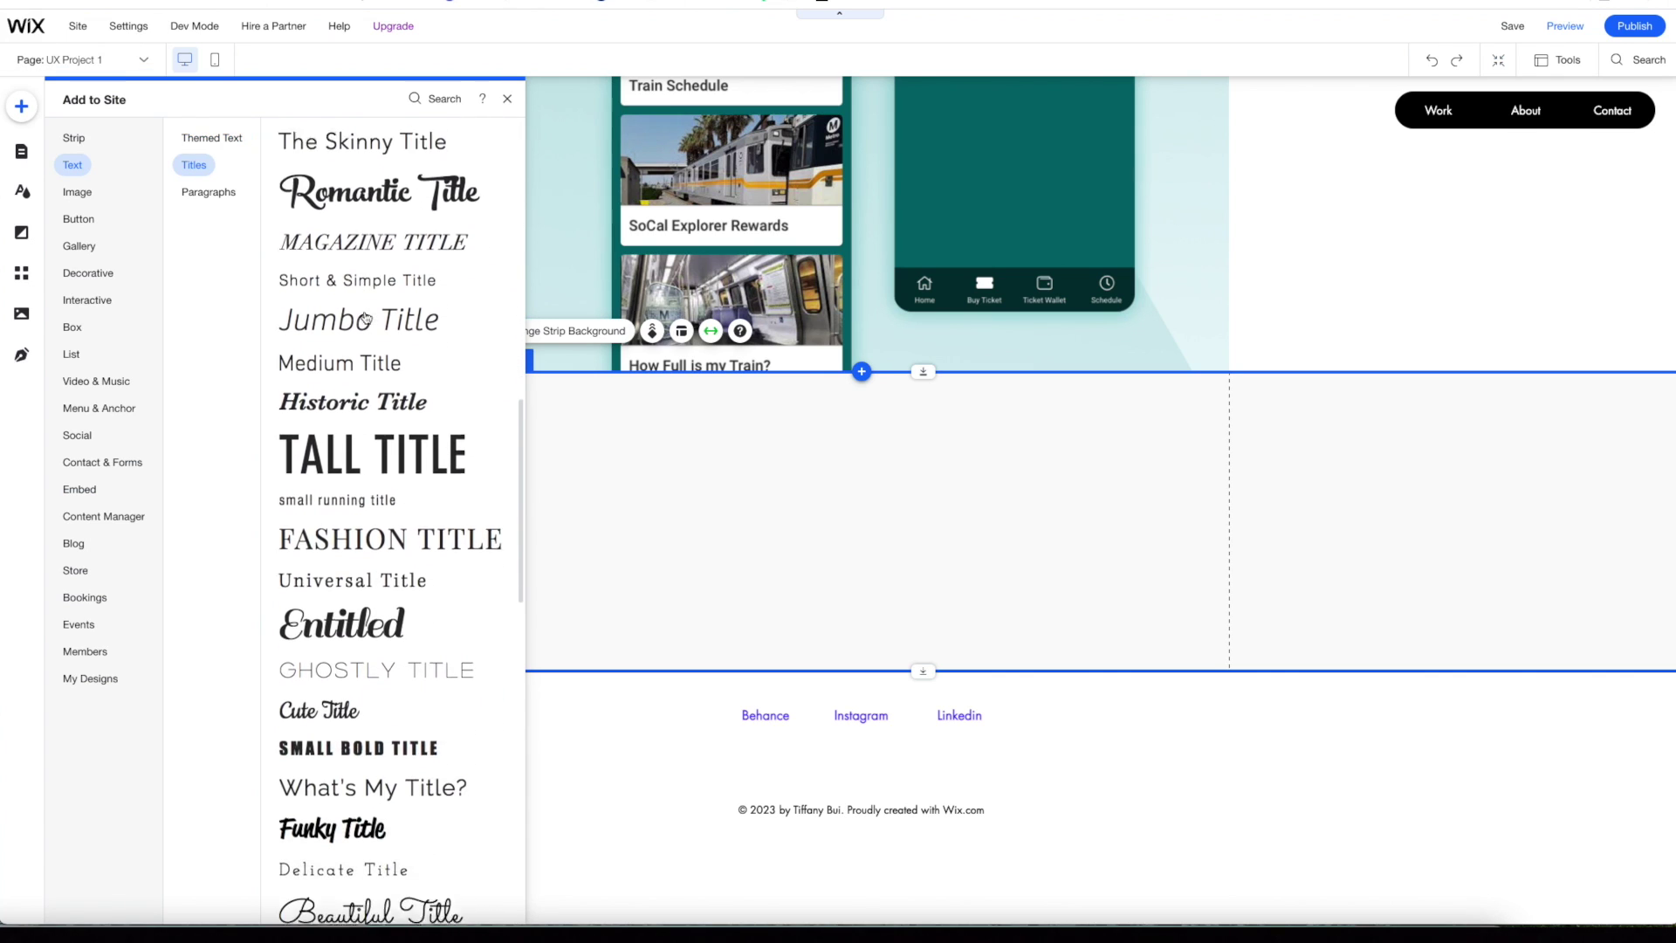
scroll(367, 317, "down", 8)
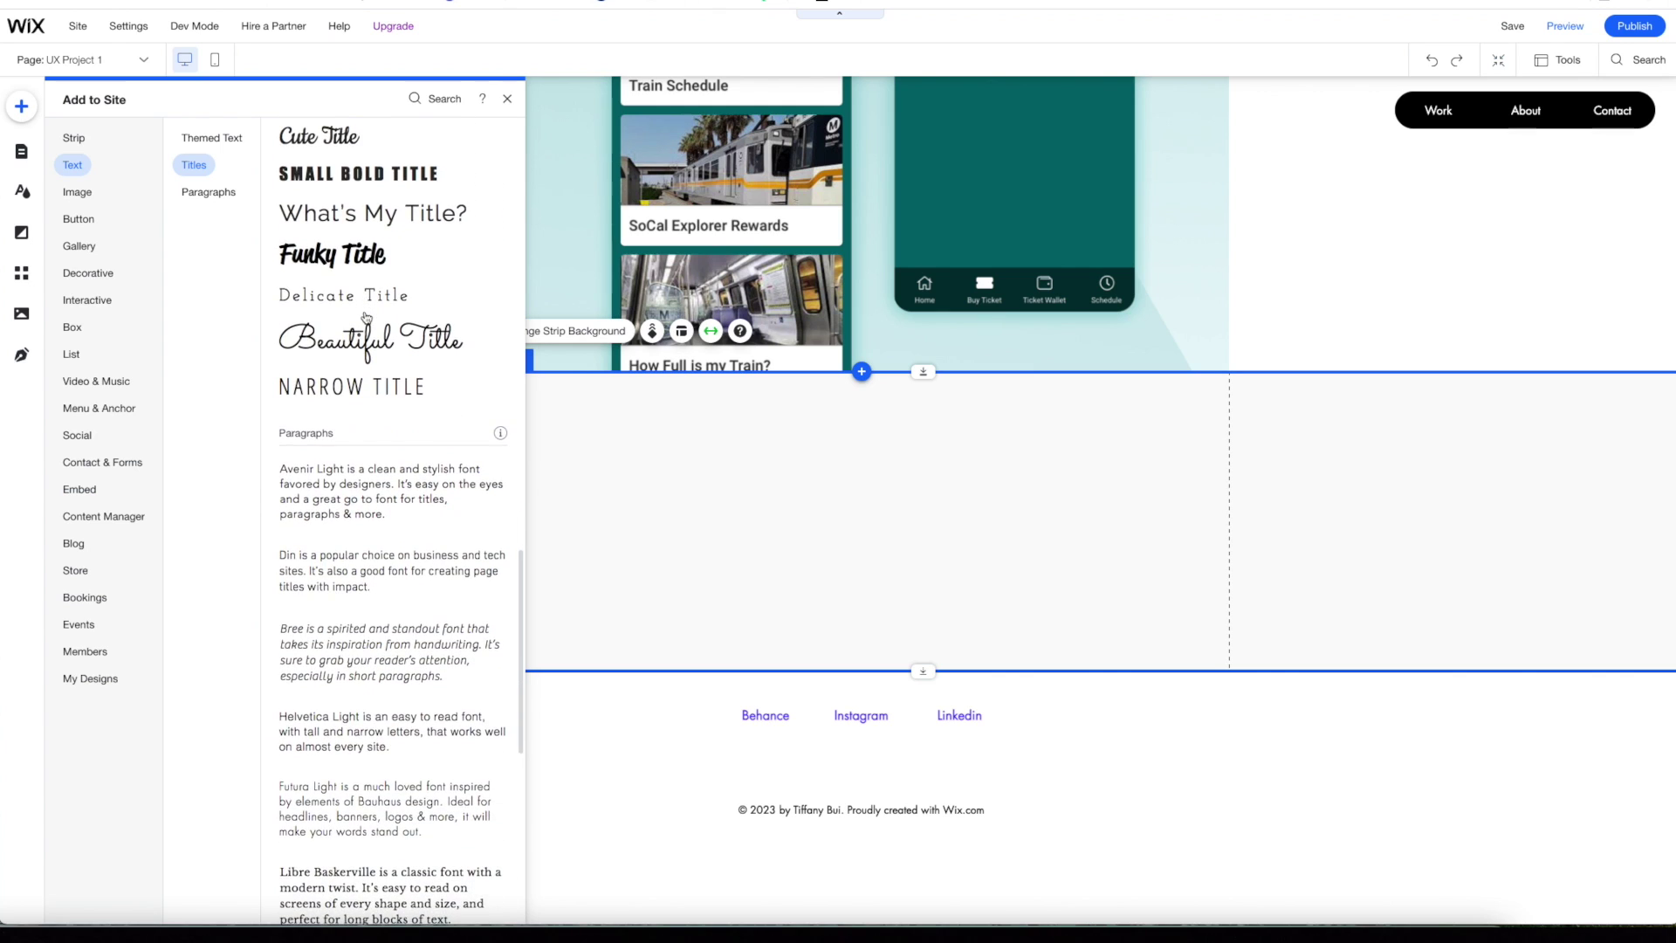
scroll(367, 317, "up", 20)
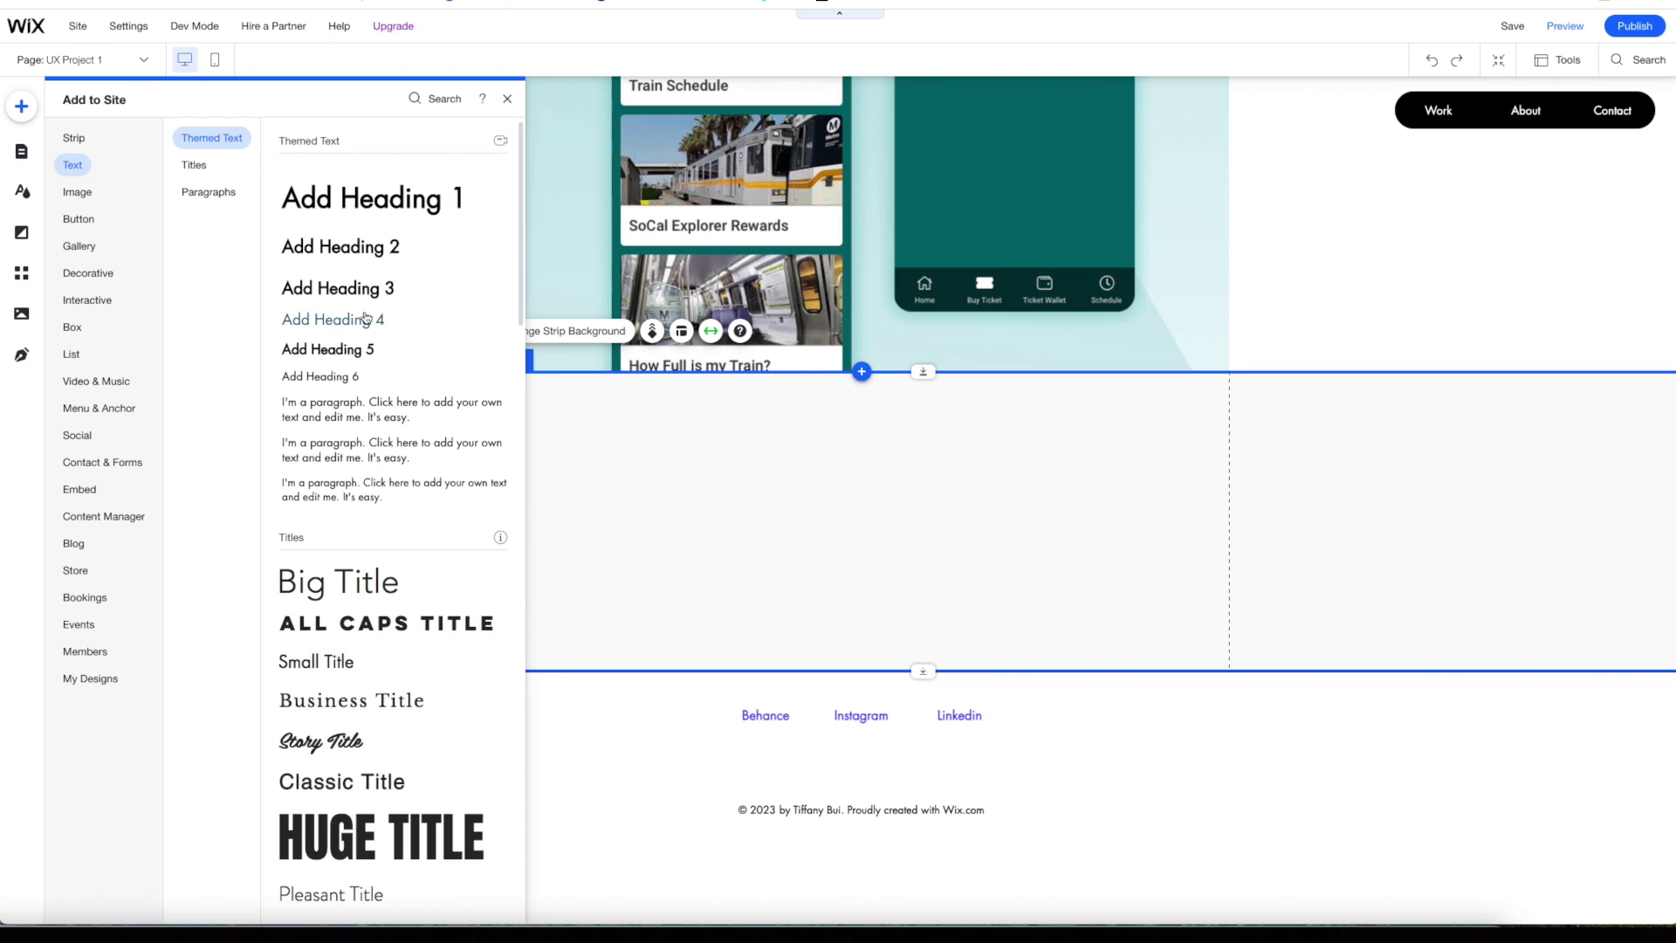
left_click(366, 583)
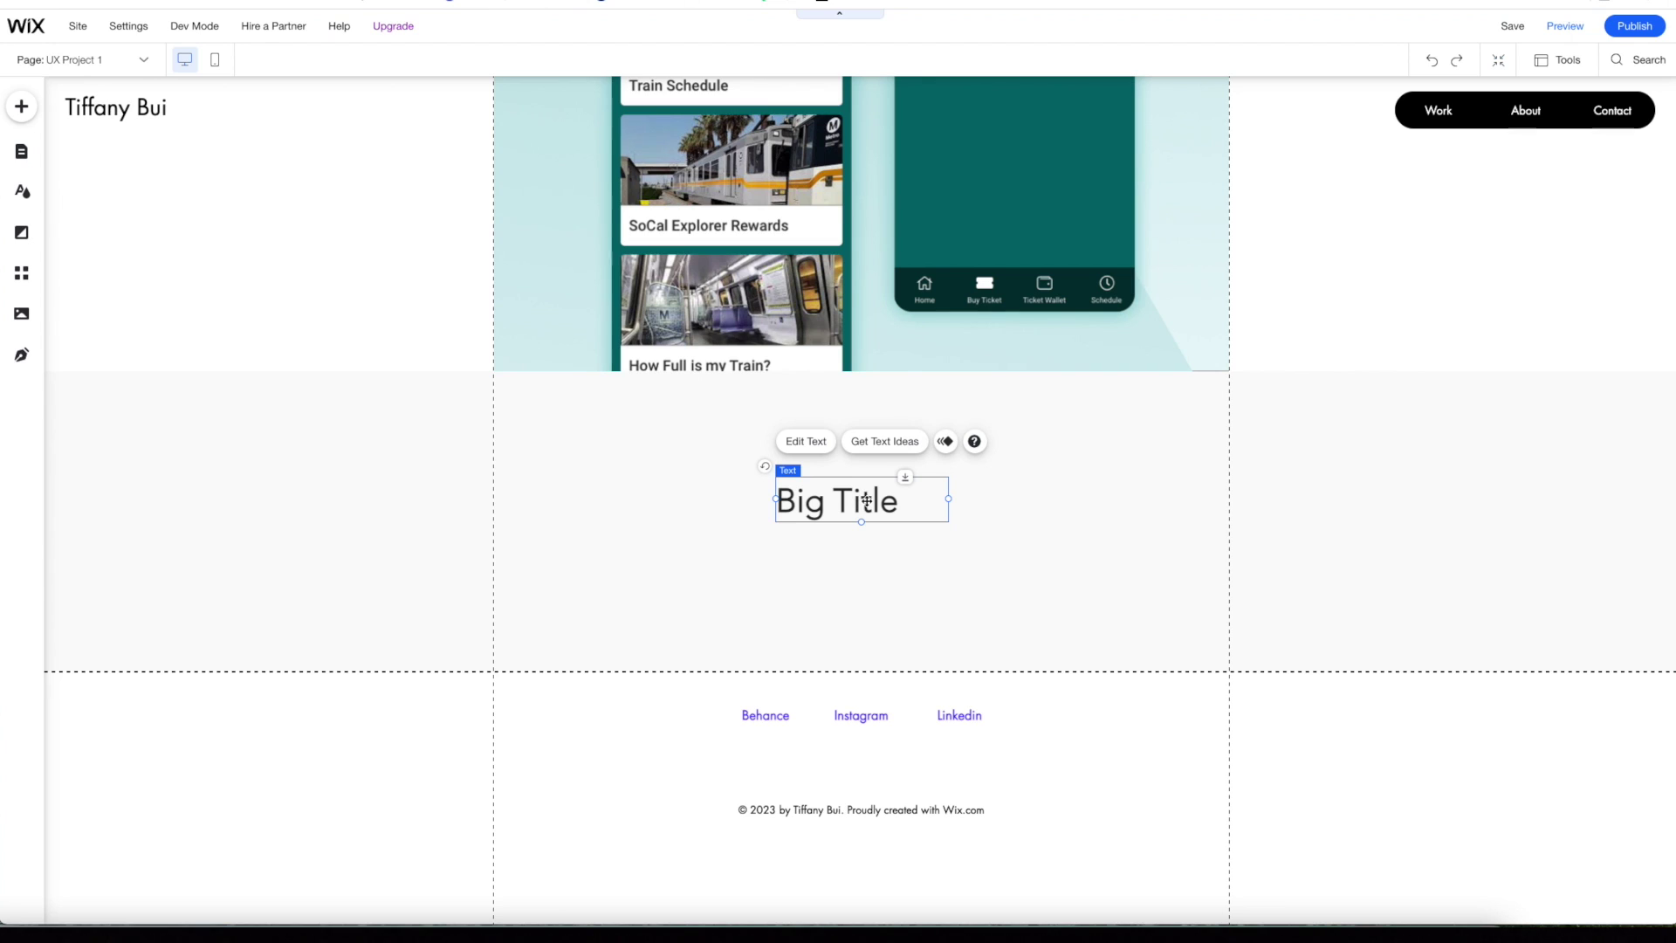
- Type 'Metrolink Redesign' into the Big Title and widen its text box to the left
double_click(866, 501)
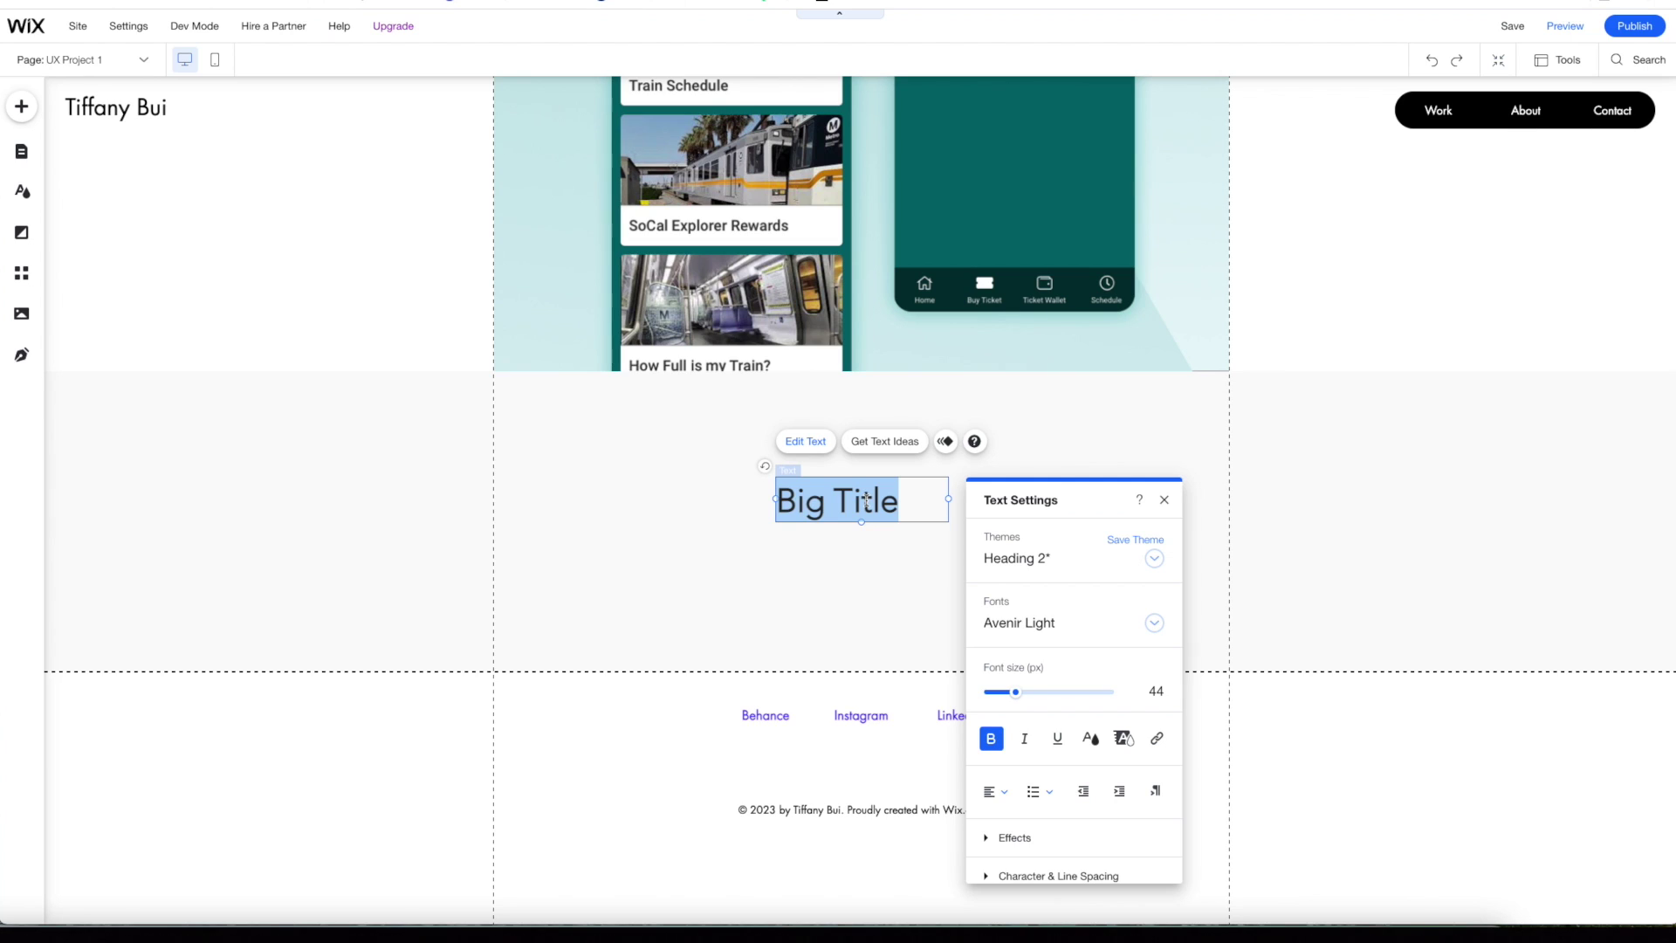
type("Metroli")
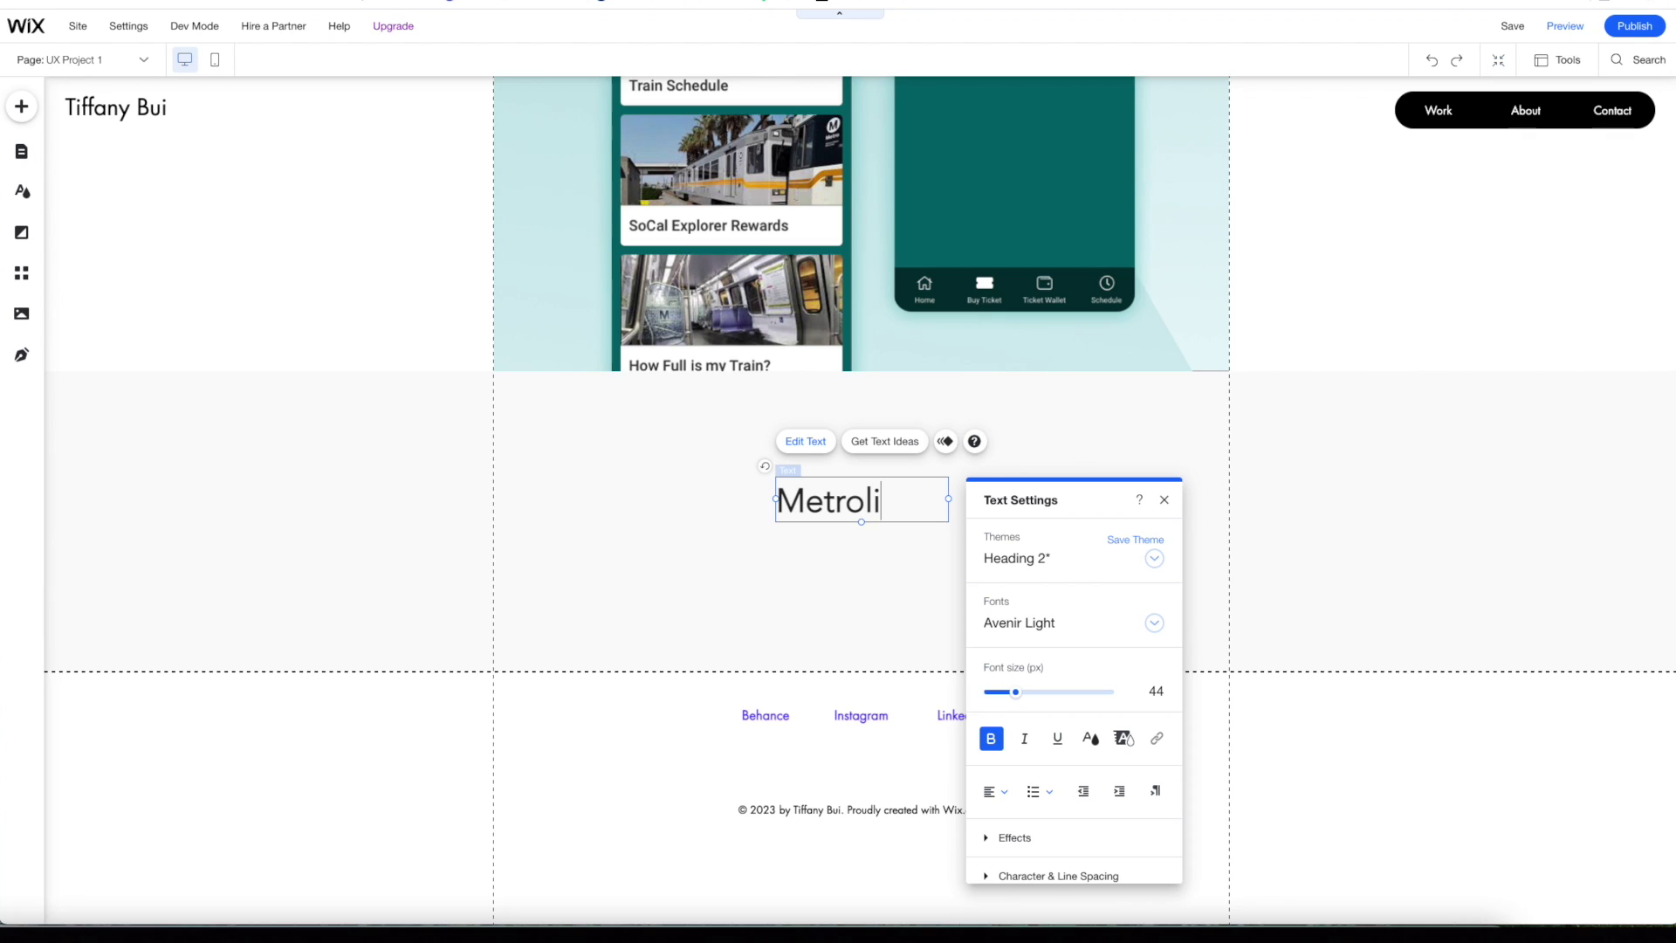
type("nk Redesign Mobile Application")
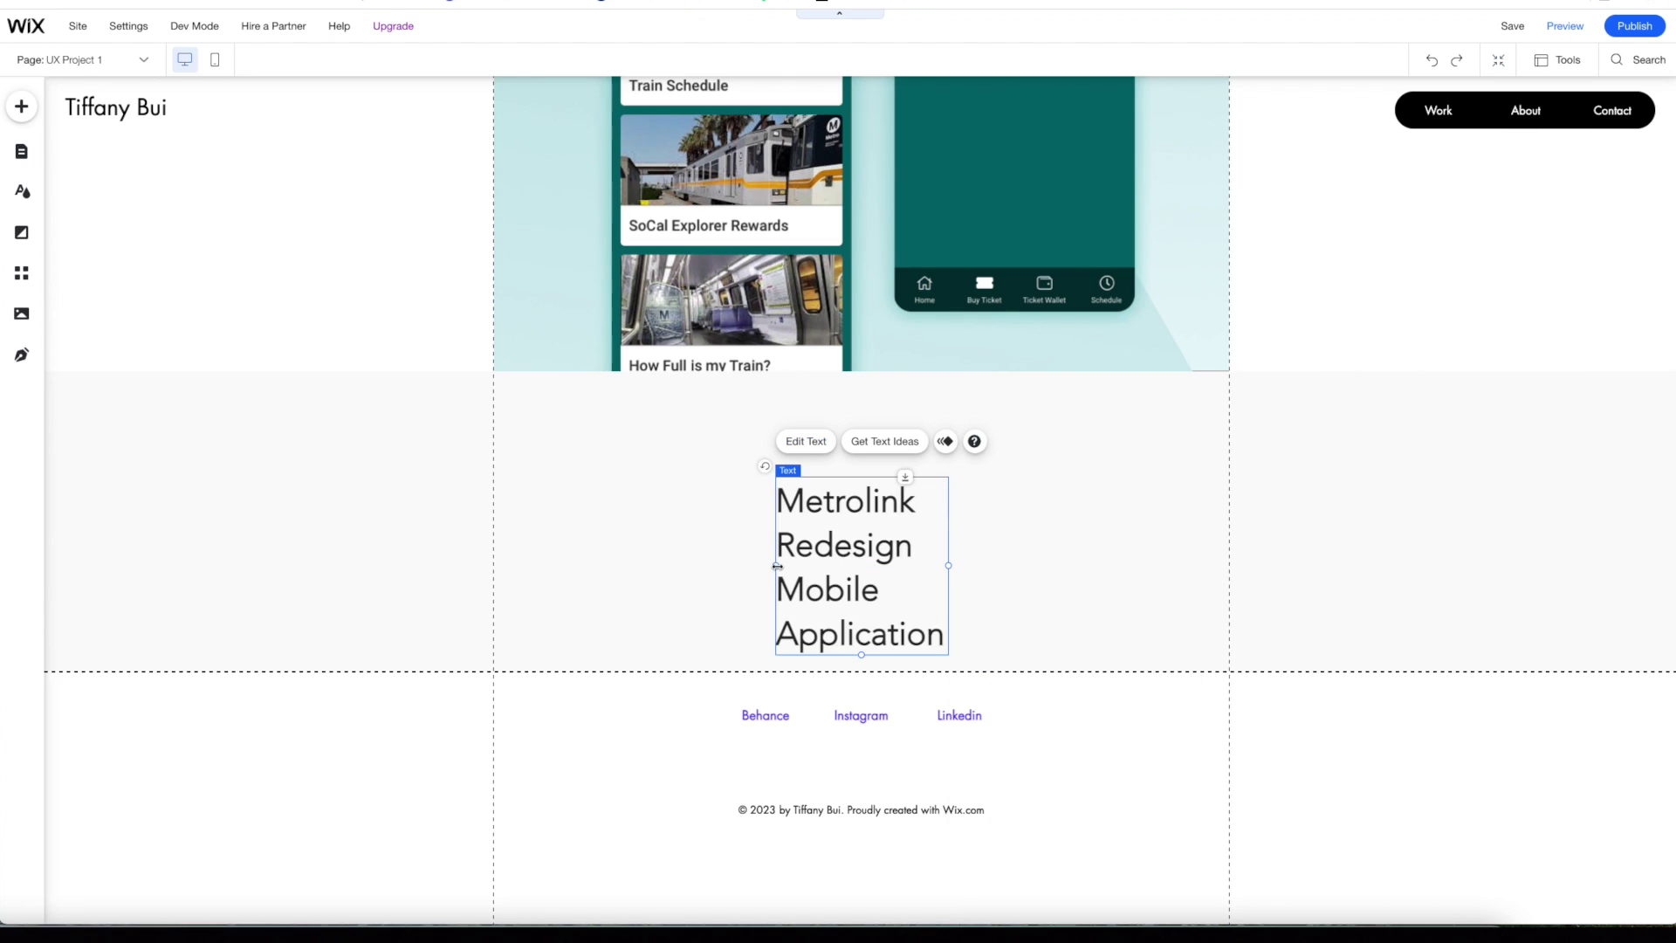
left_click_drag(777, 566, 576, 560)
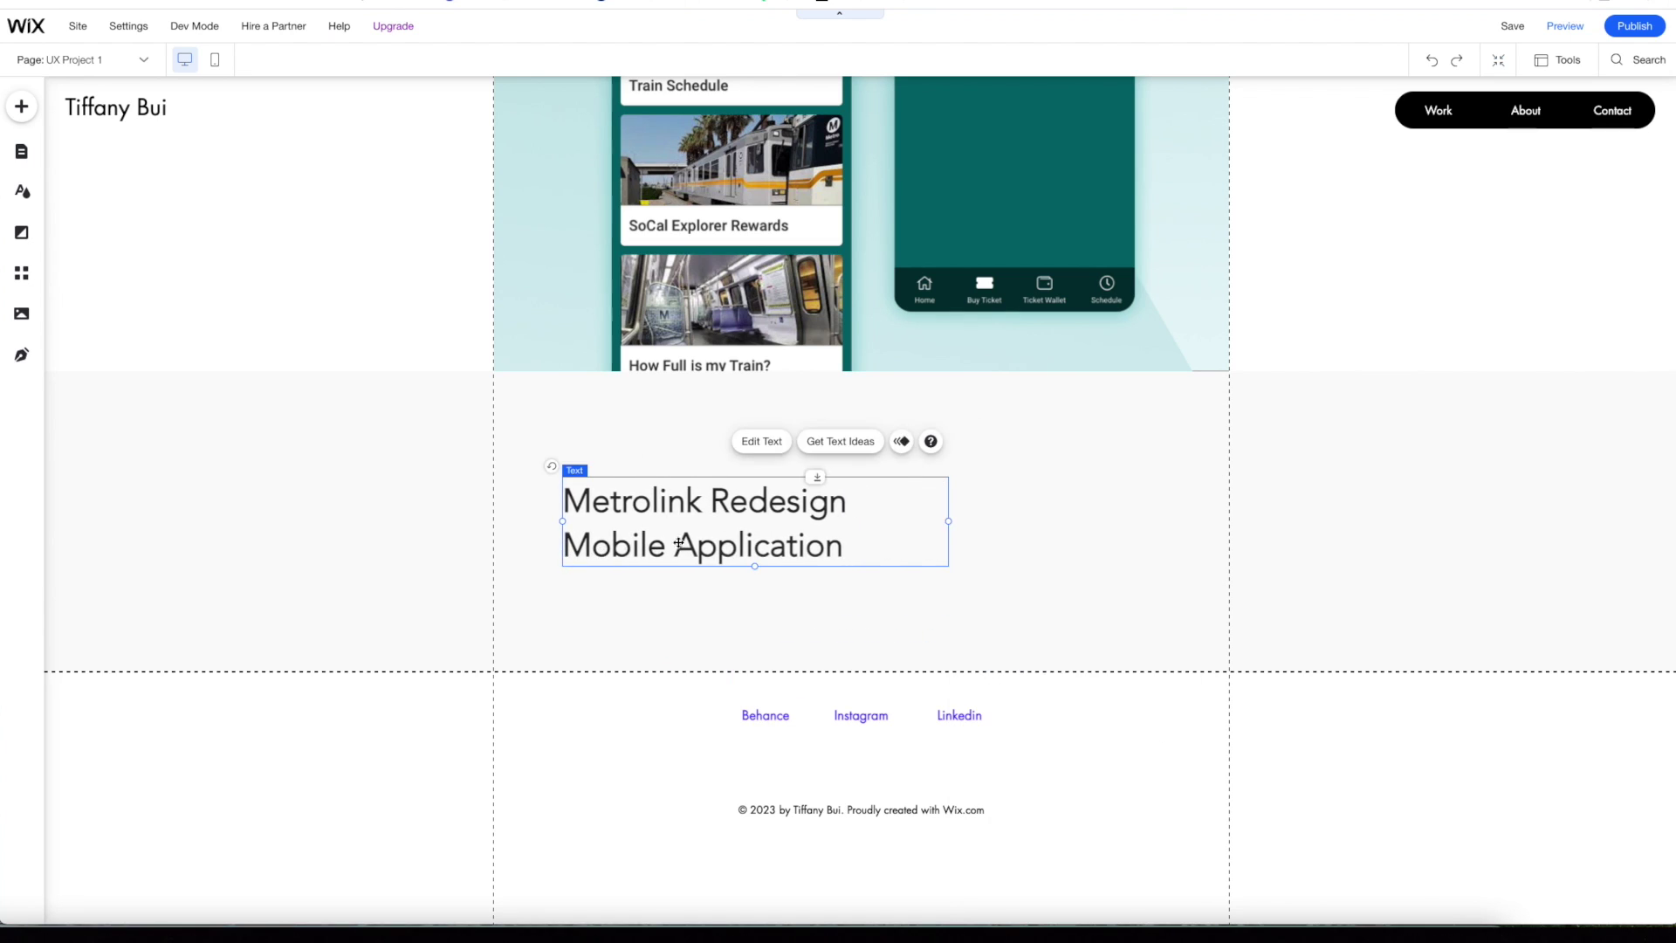
key("ctrl+z")
- Center-align the heading text and move it up near the top of the strip
left_click(594, 441)
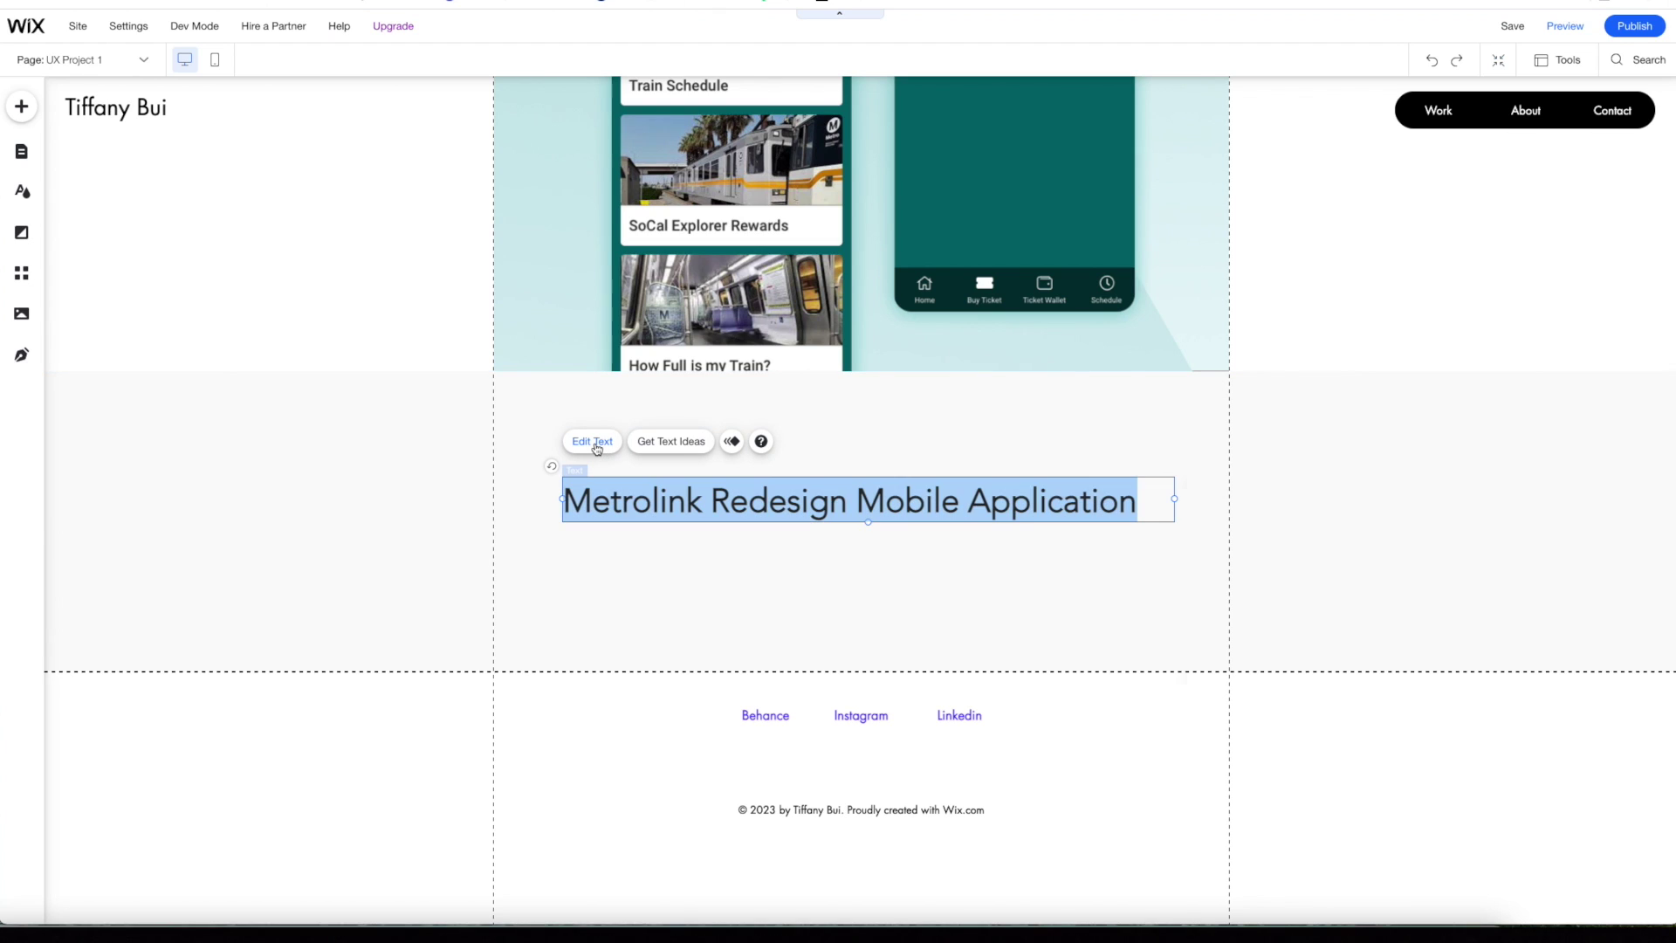
scroll(1284, 694, "down", 3)
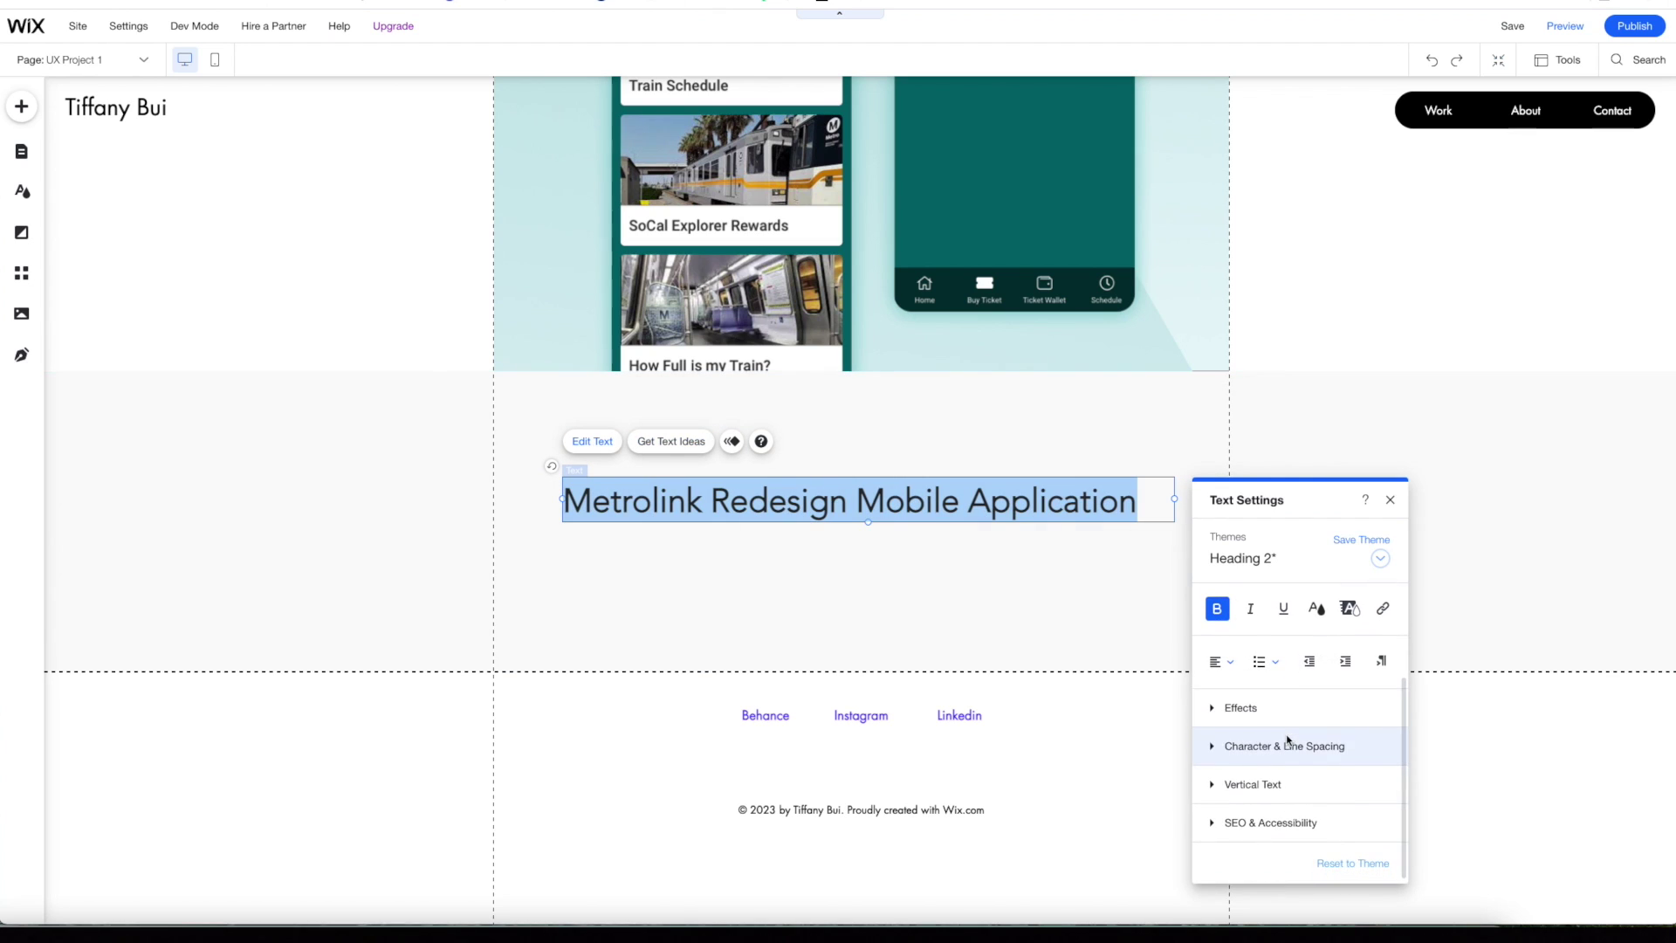
left_click(1225, 664)
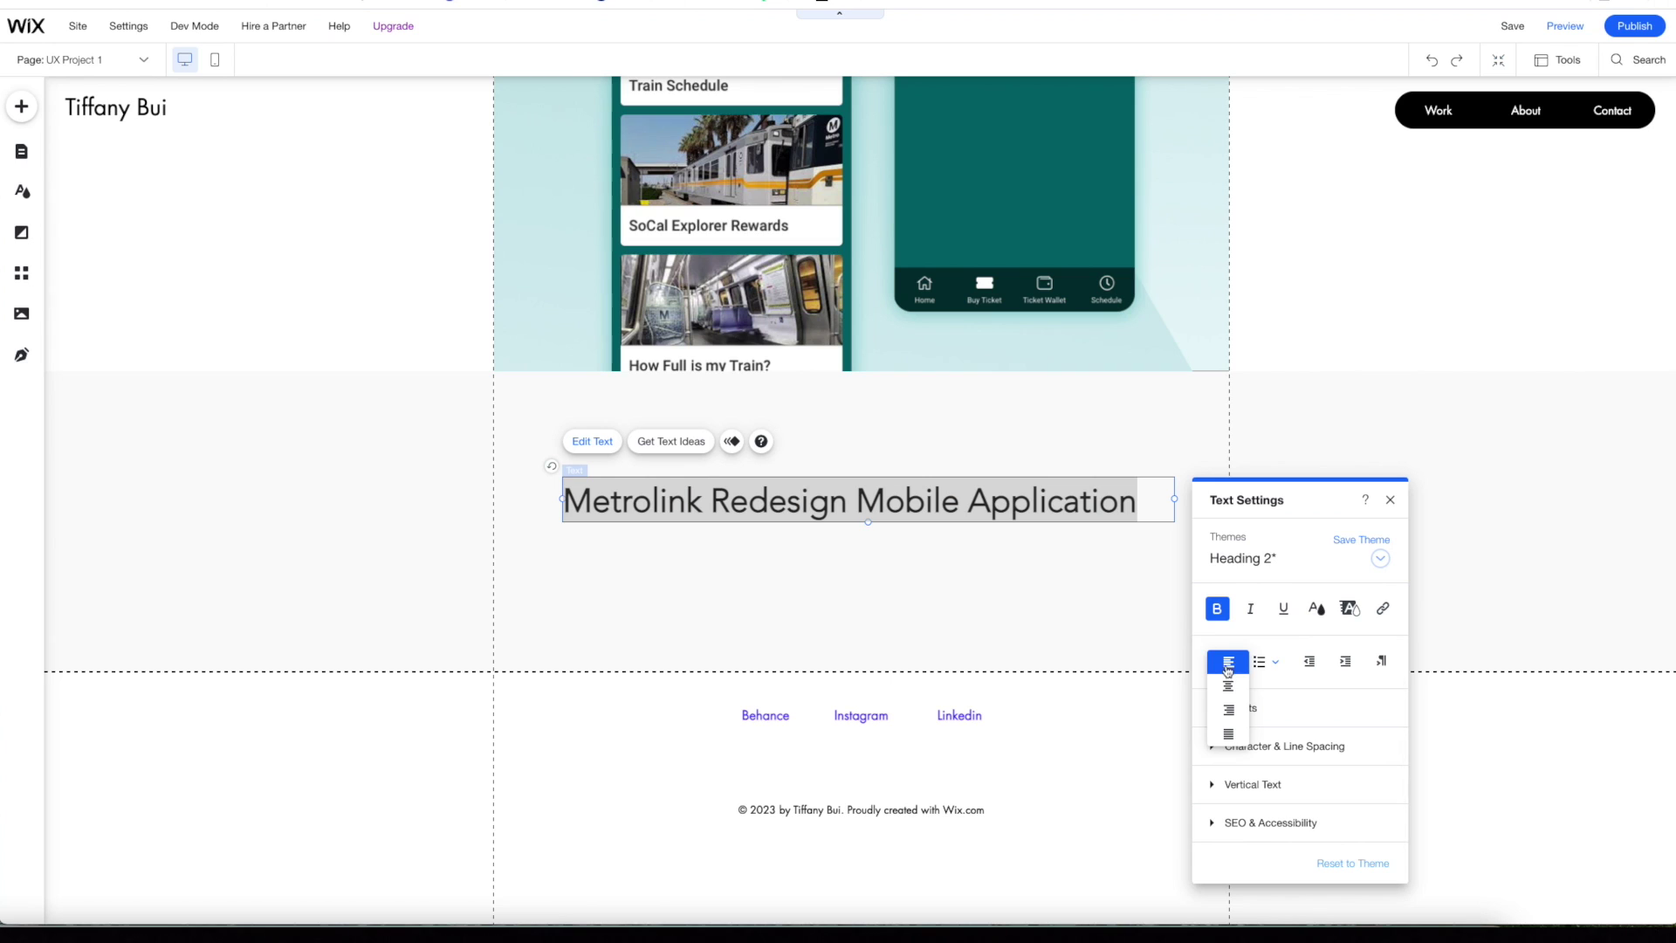
left_click(1227, 693)
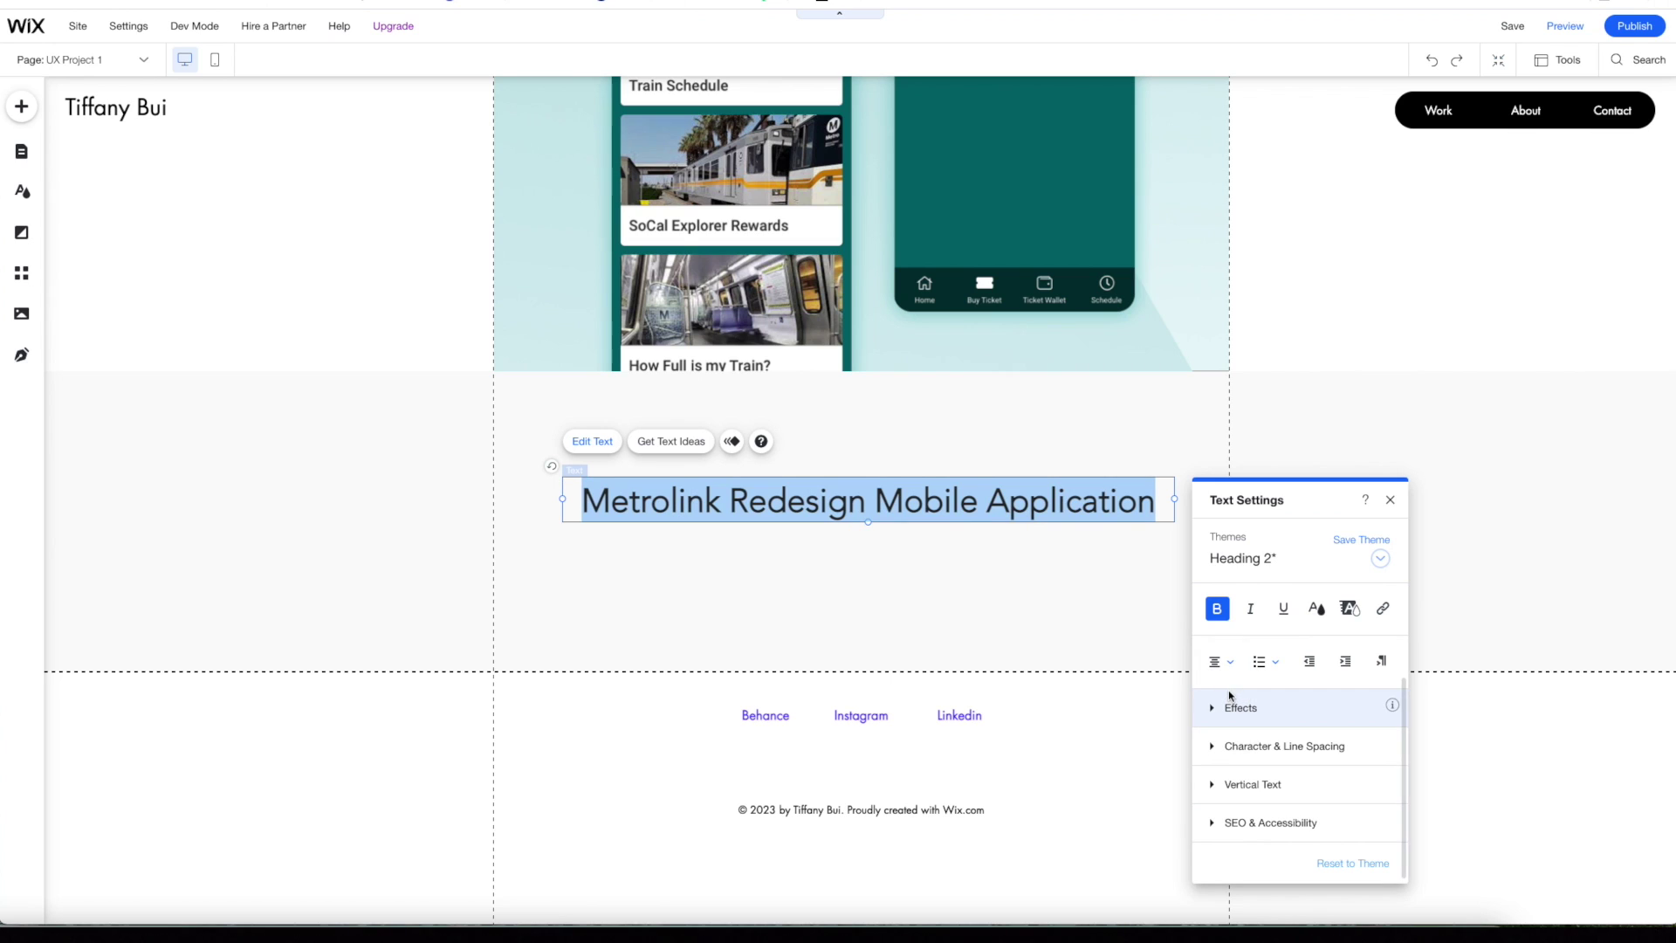
left_click(1037, 584)
left_click(892, 516)
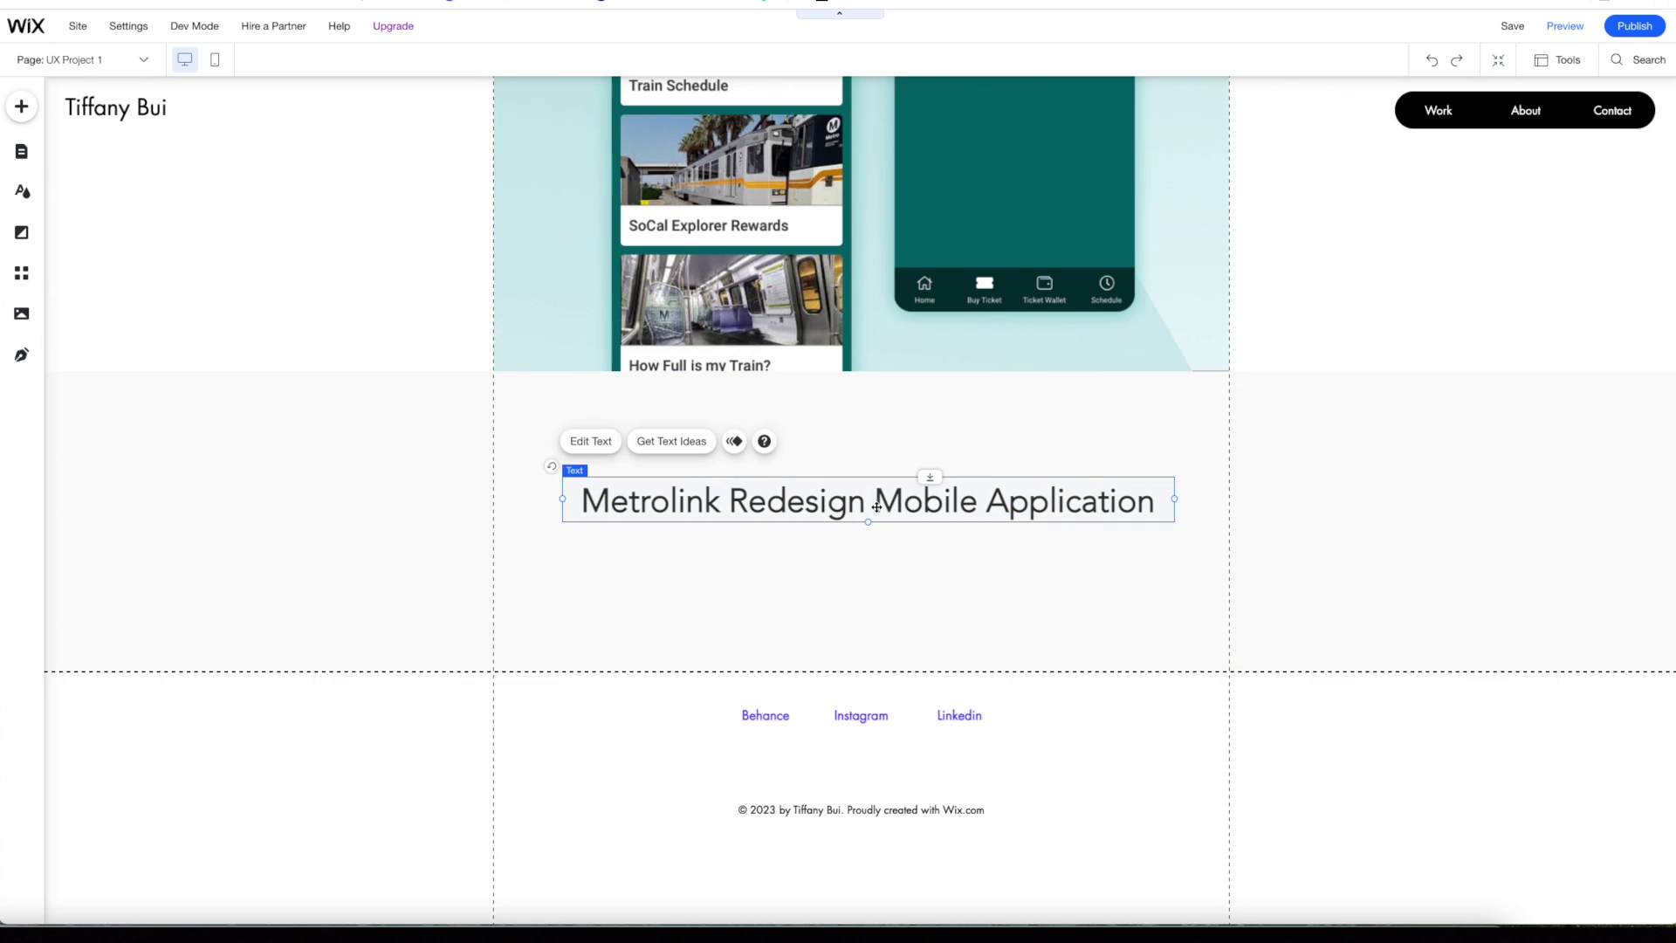
left_click_drag(892, 515, 876, 434)
left_click(1480, 627)
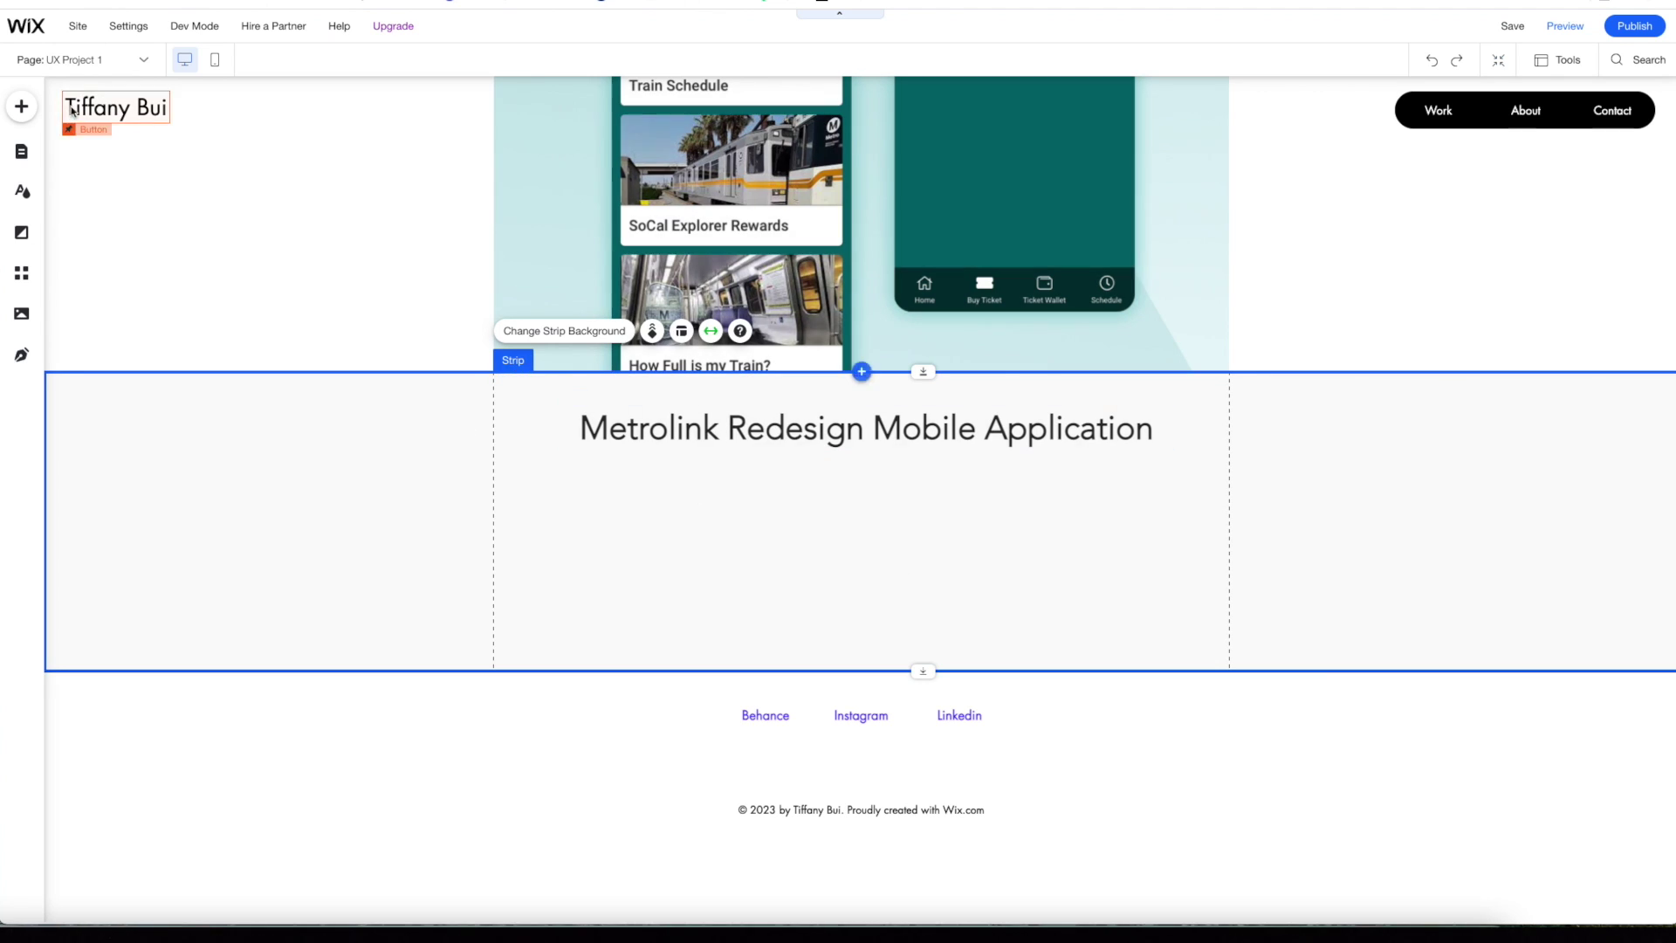
- Drop a paragraph below the Metrolink title and widen it to match the title's width
left_click(21, 106)
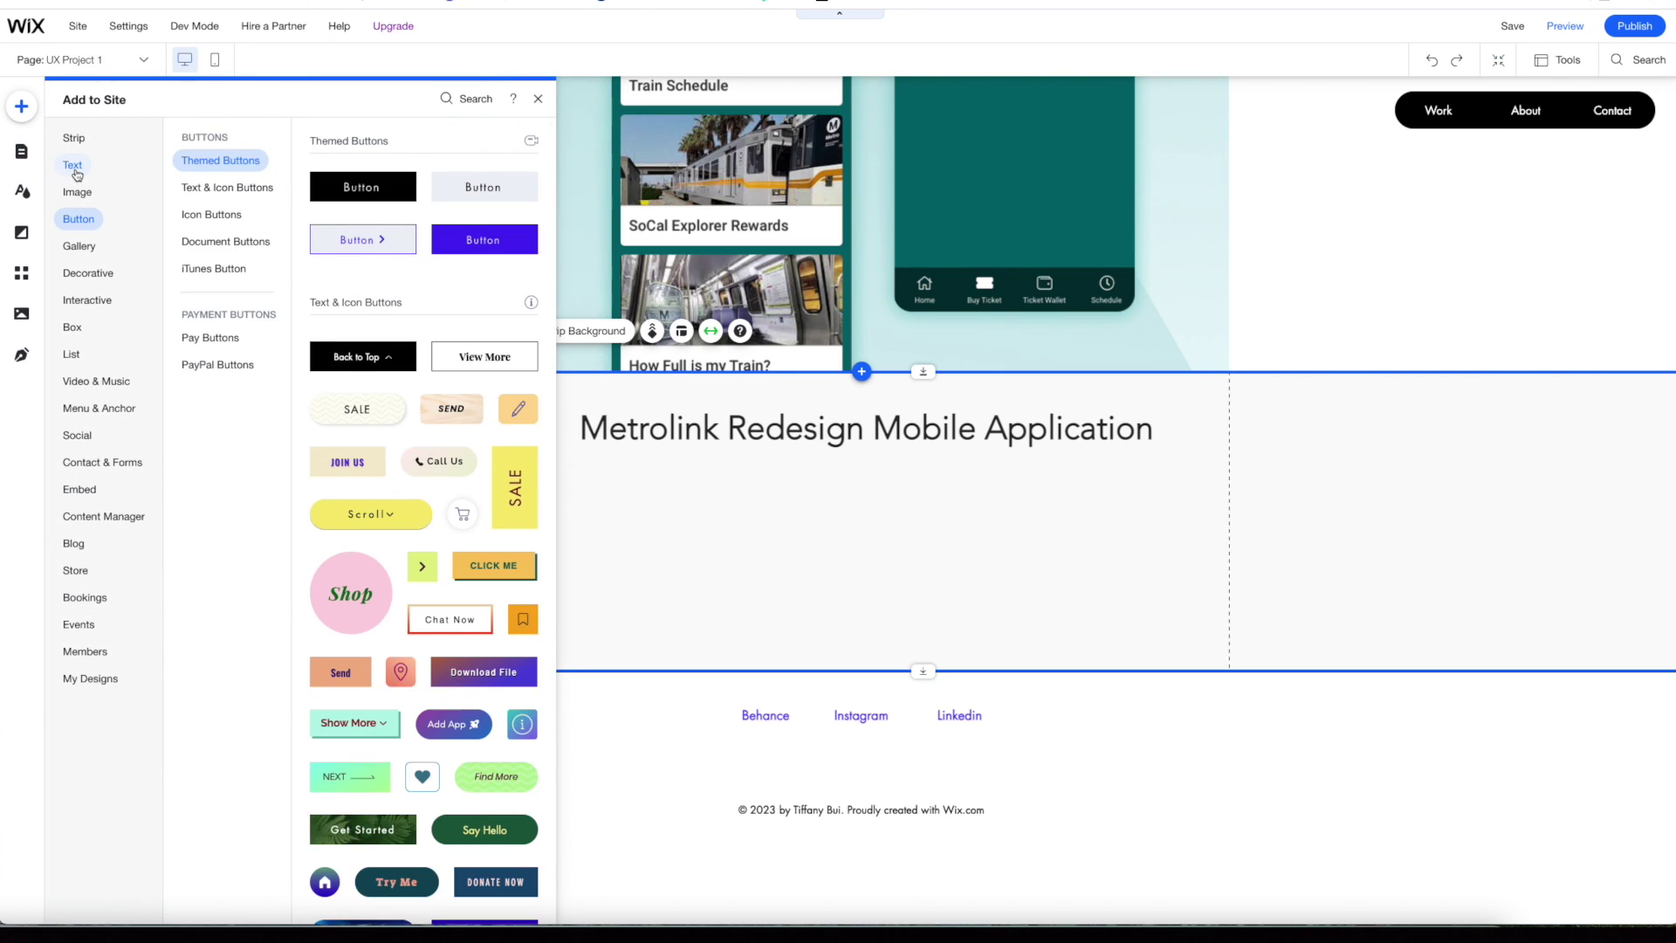
left_click(69, 163)
scroll(262, 158, "down", 1)
left_click(223, 193)
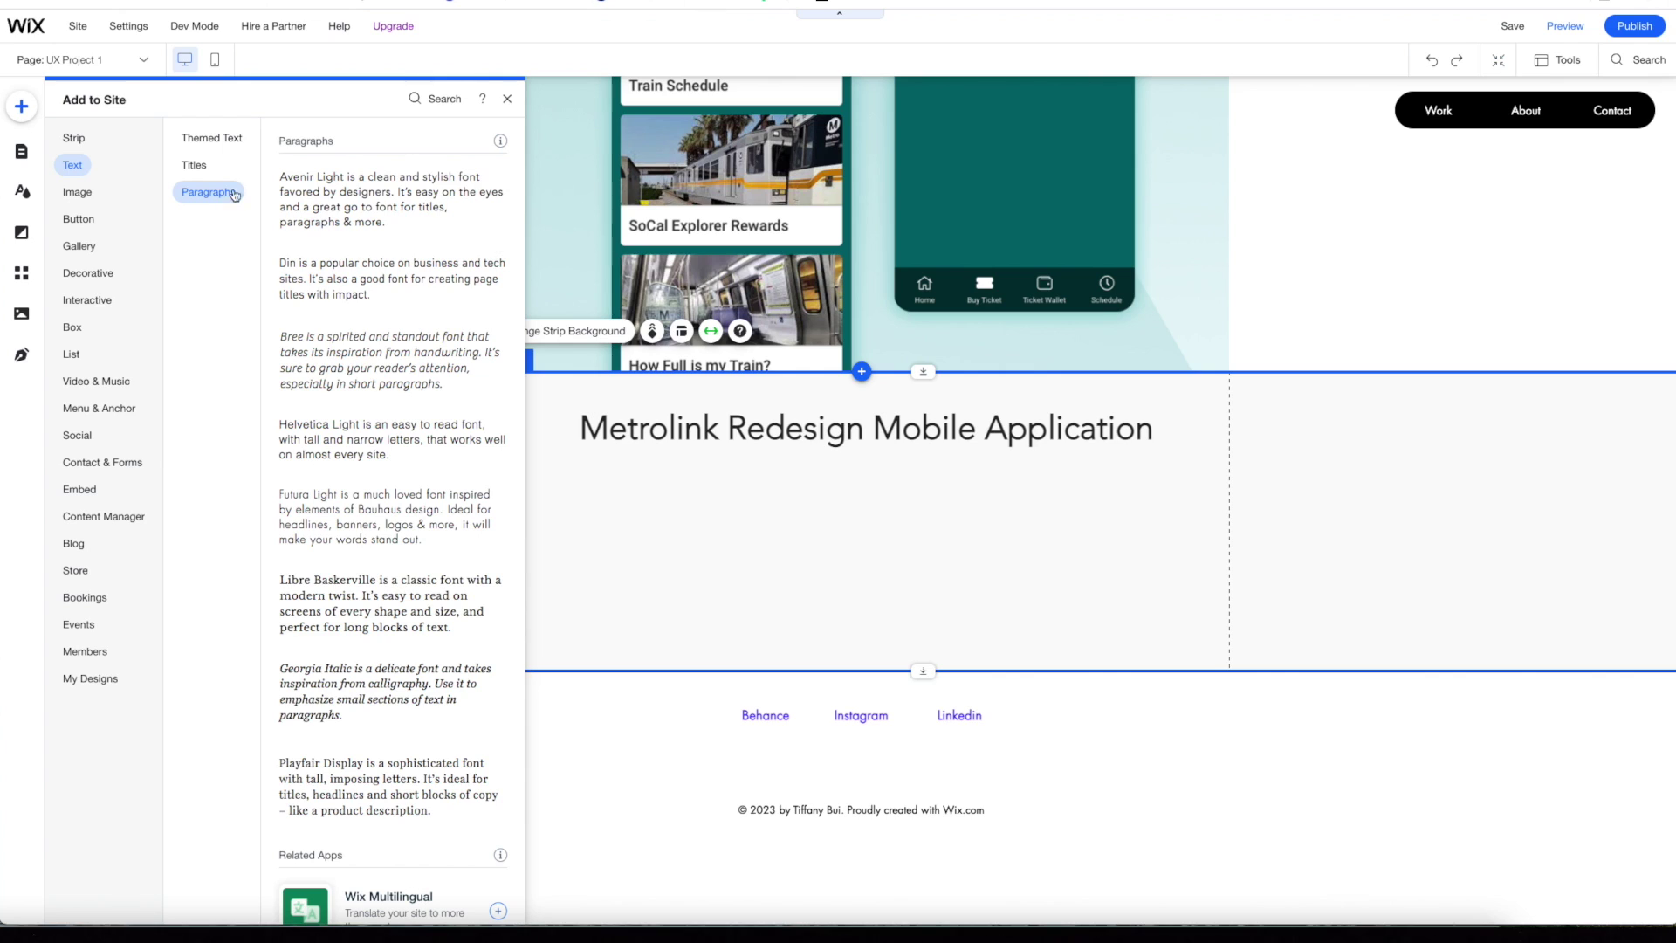
left_click_drag(391, 199, 673, 520)
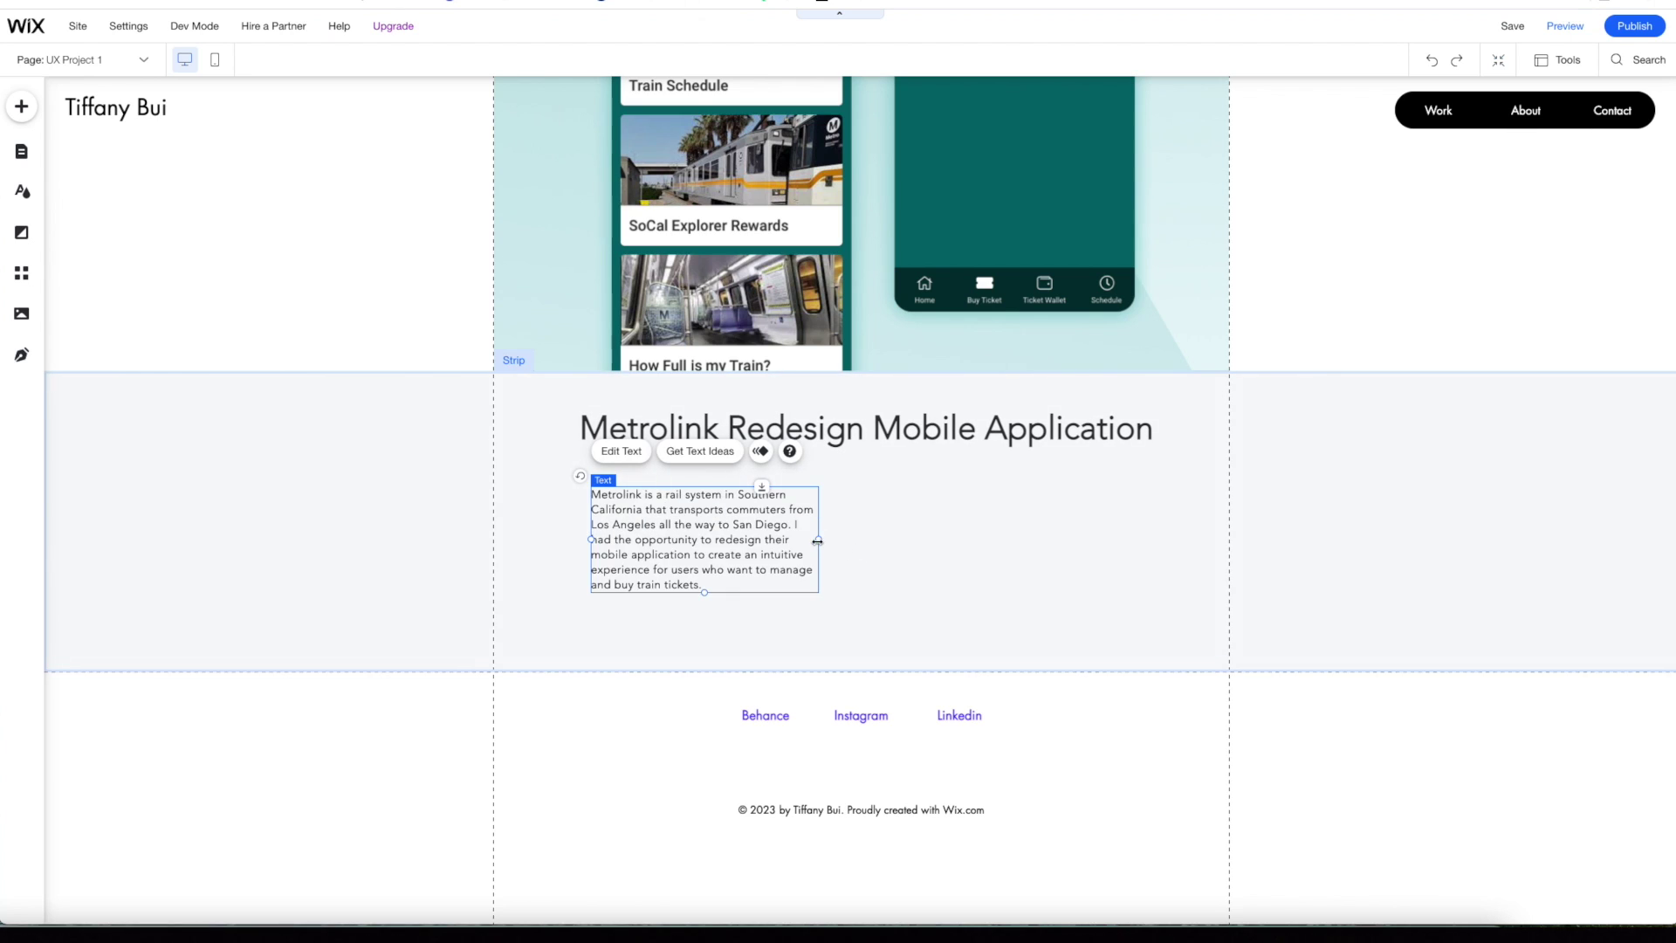
left_click_drag(816, 543, 1152, 547)
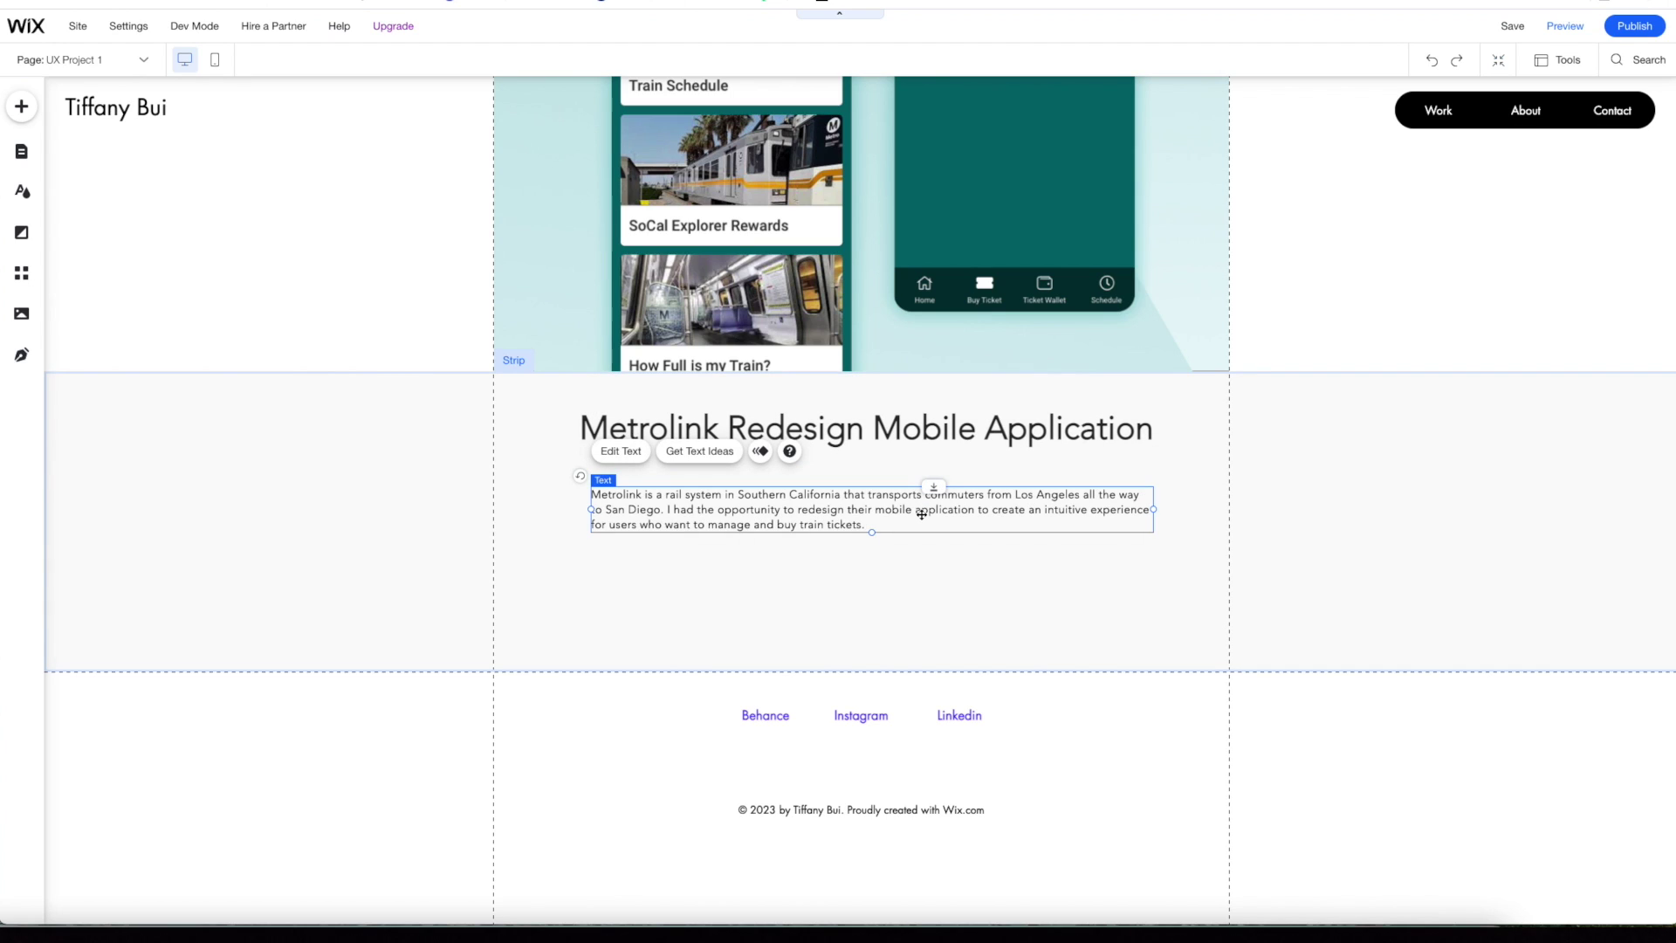
- Apply the Paragraph 2 theme style to the overview and set its font size to 20 px
left_click(614, 452)
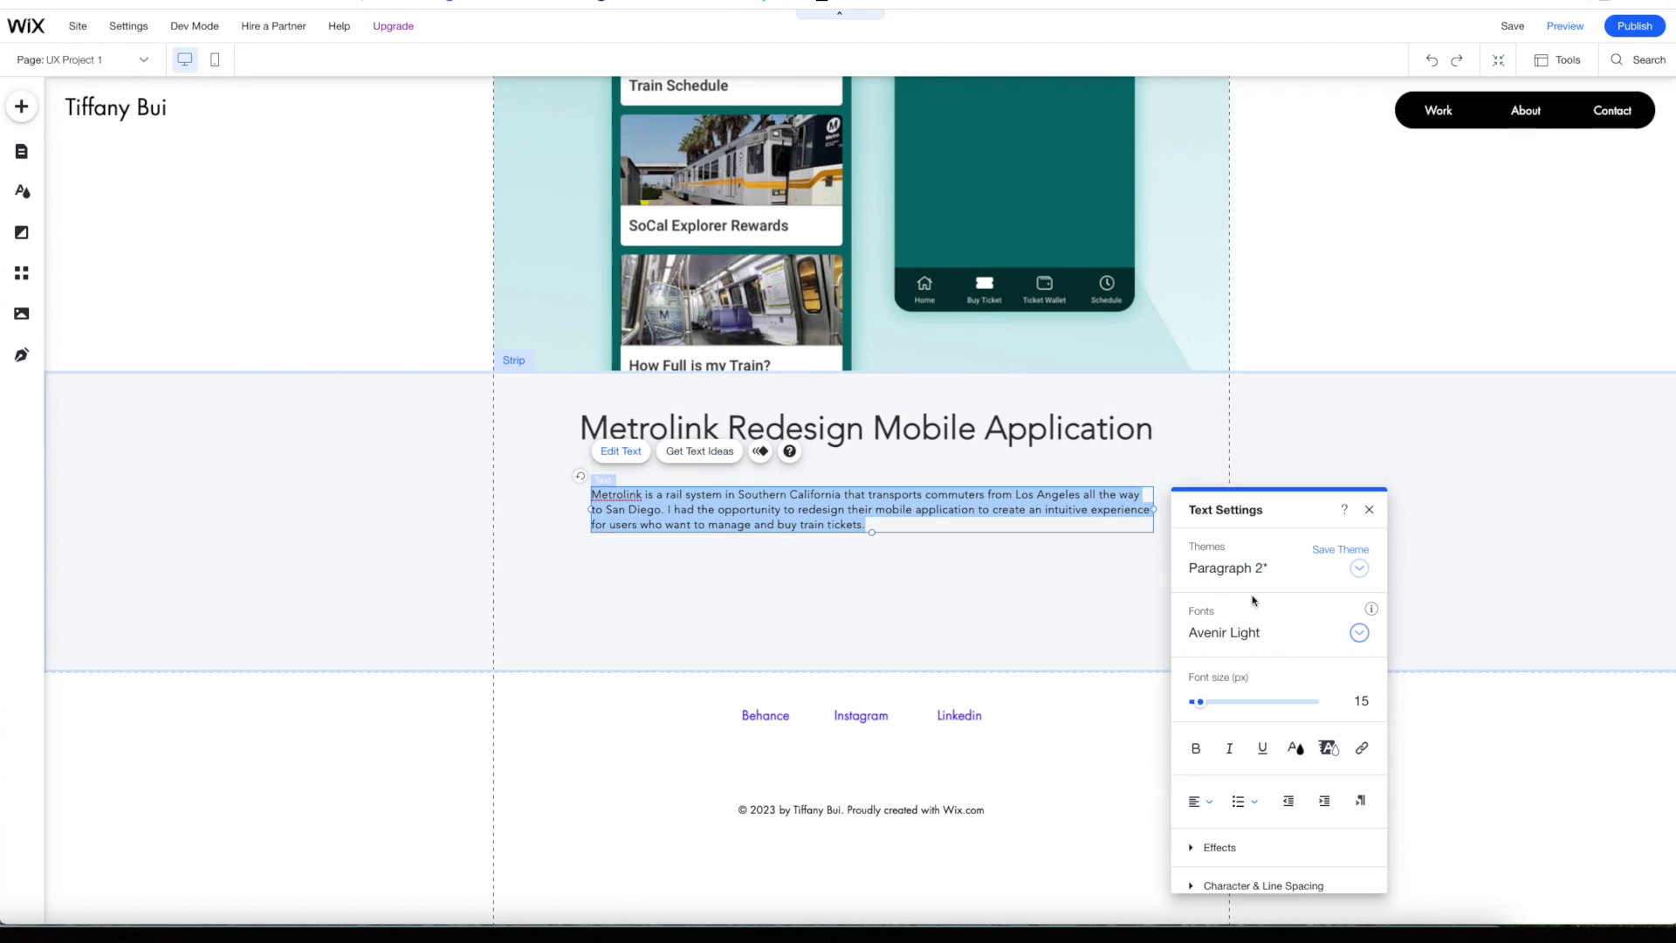
left_click(1358, 570)
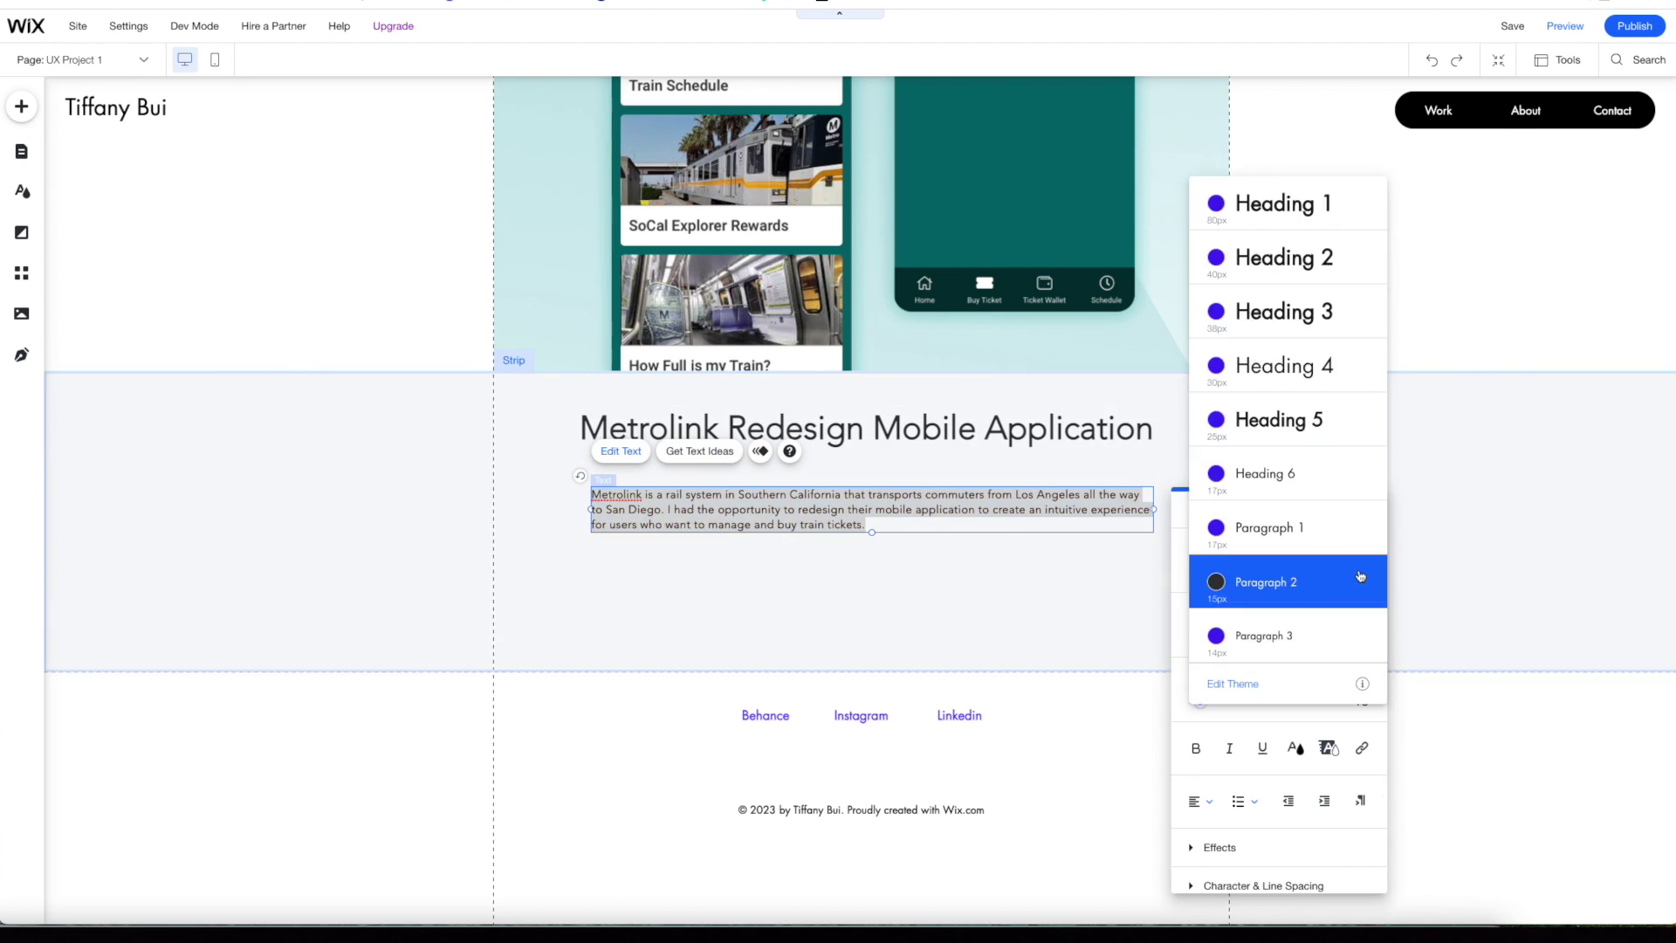
left_click(1316, 528)
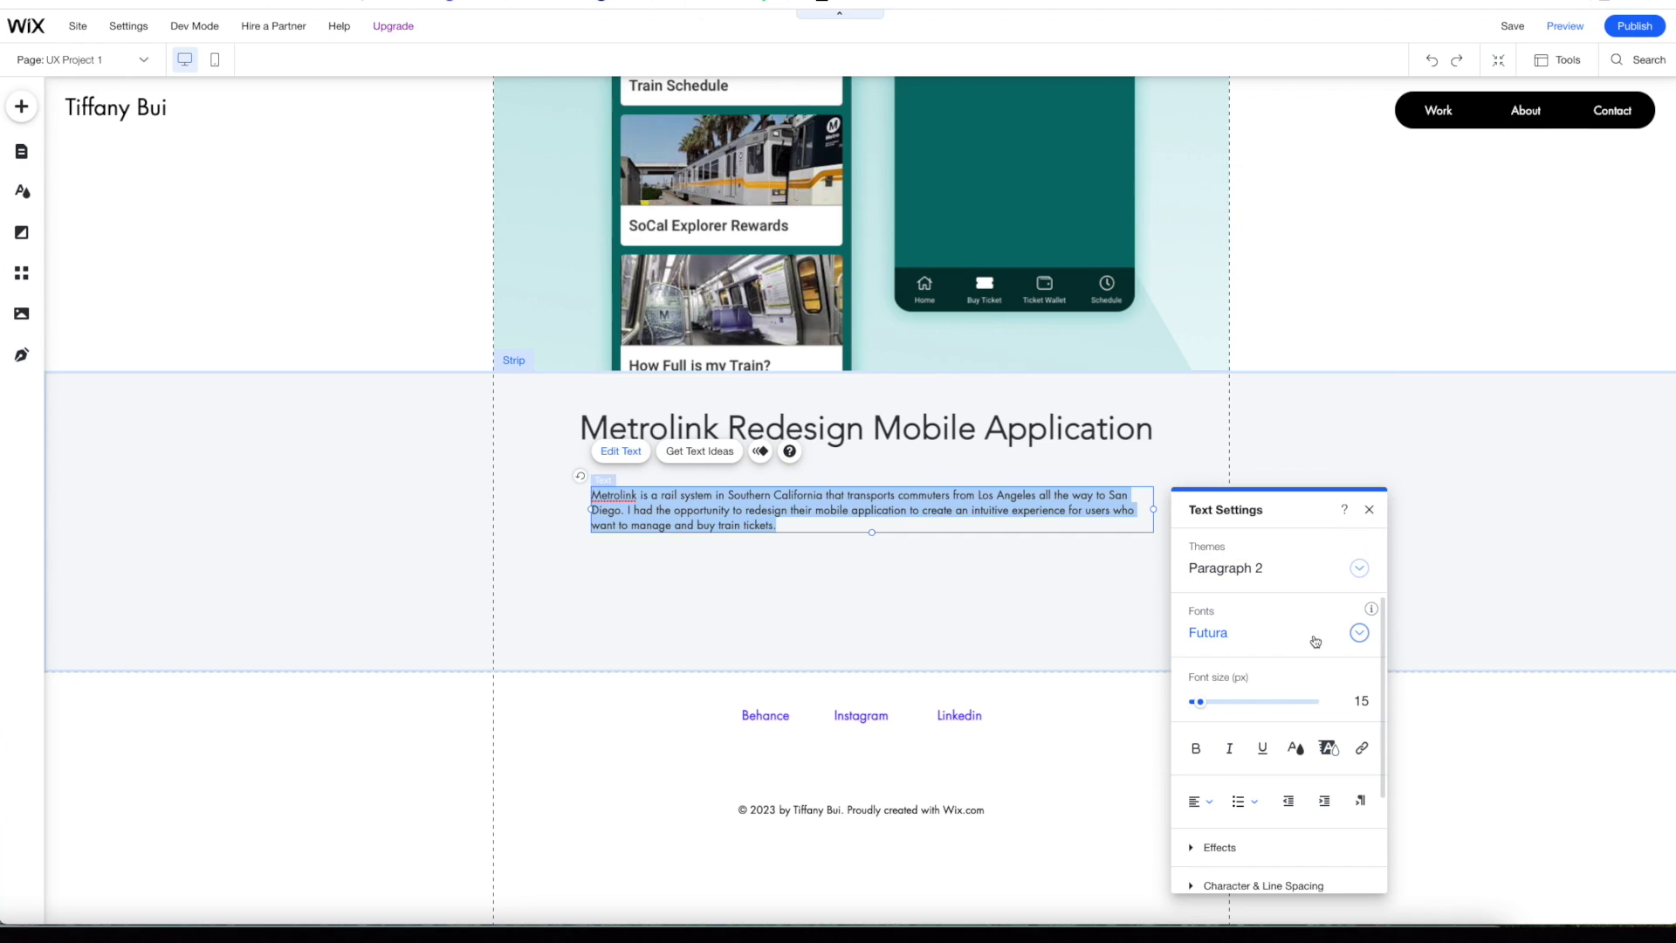
left_click(1351, 700)
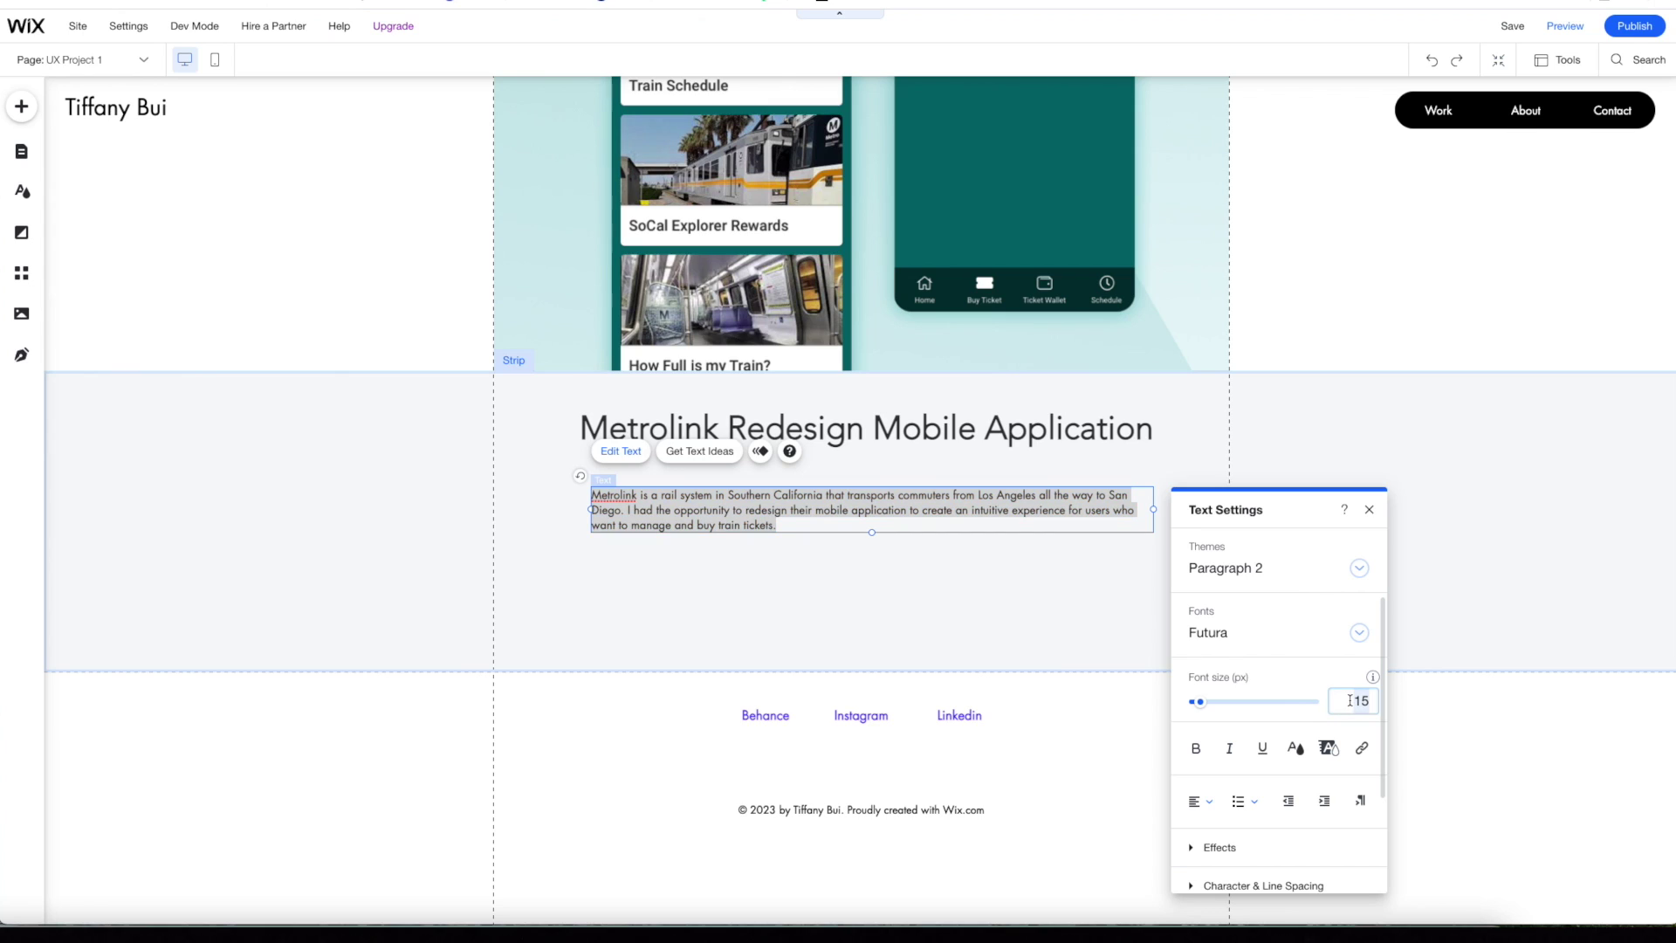
type("20")
key("Return")
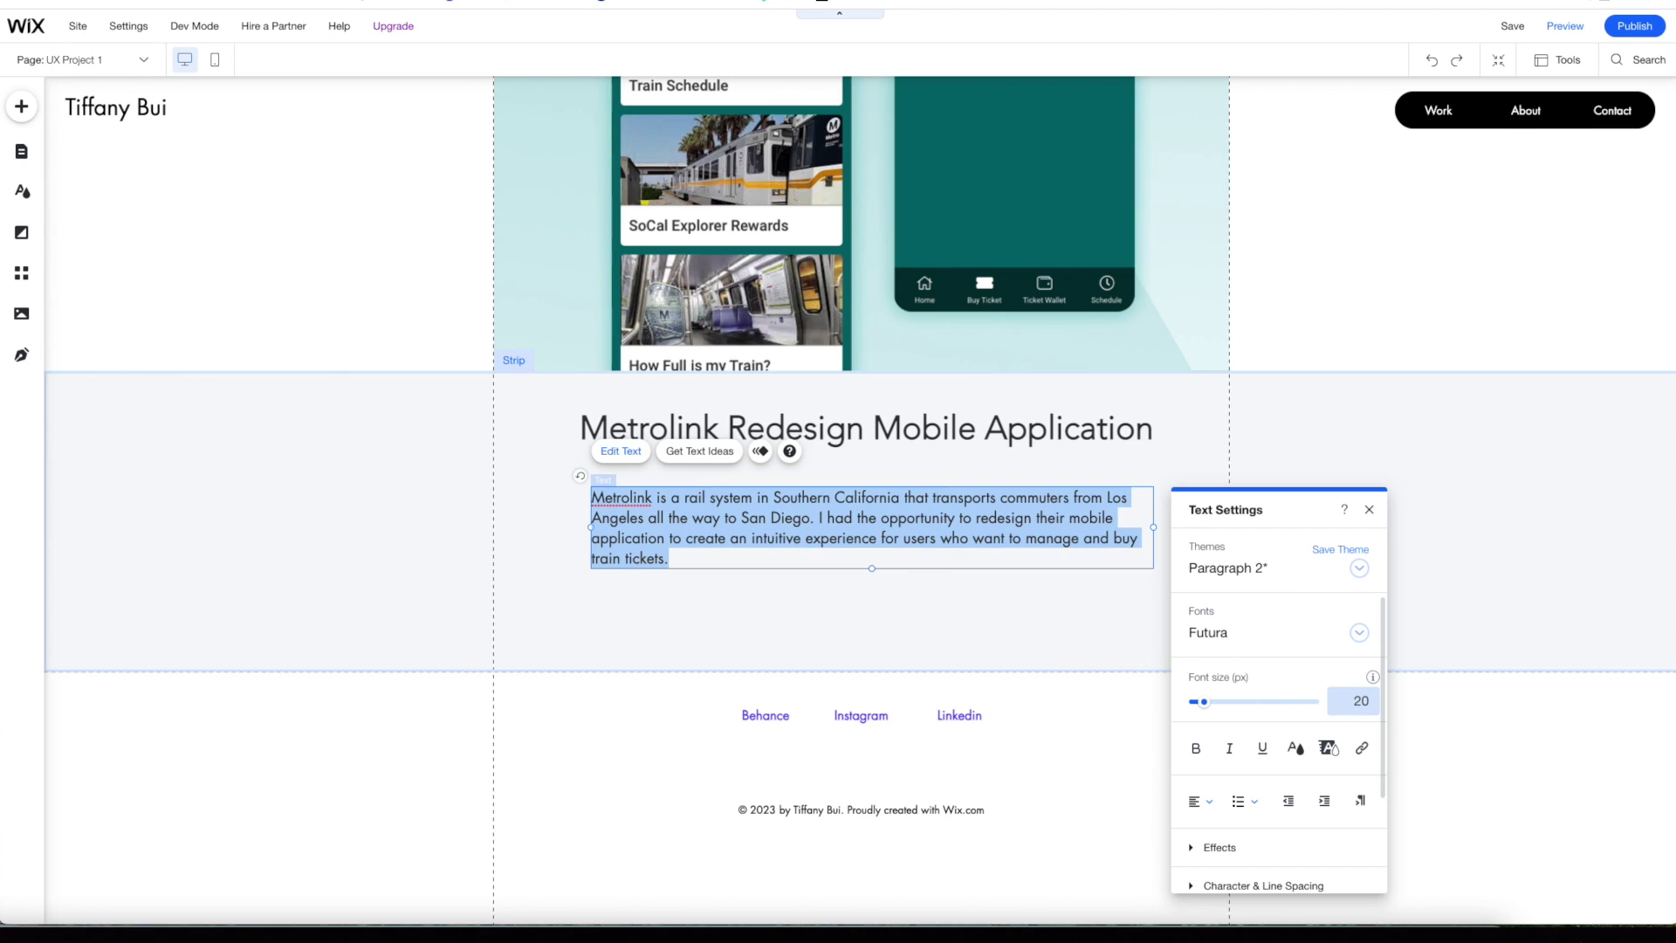
- Switch the paragraph font to Open Sans and widen character spacing to 0.05
left_click(1361, 637)
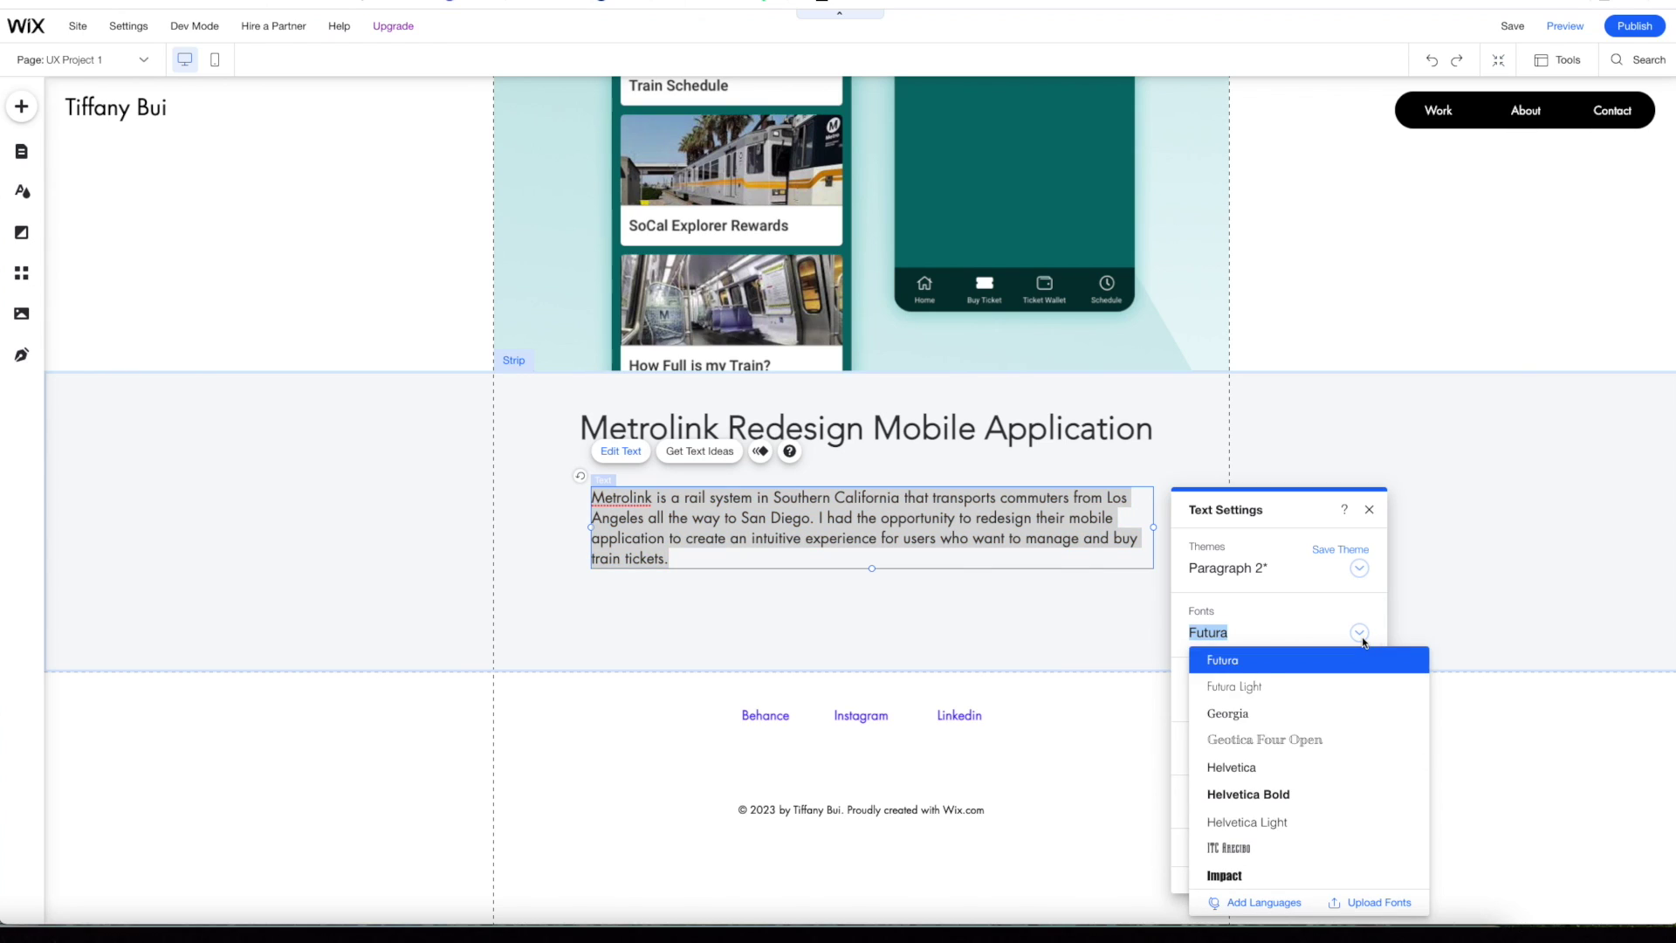
type("Opem")
left_click(1343, 660)
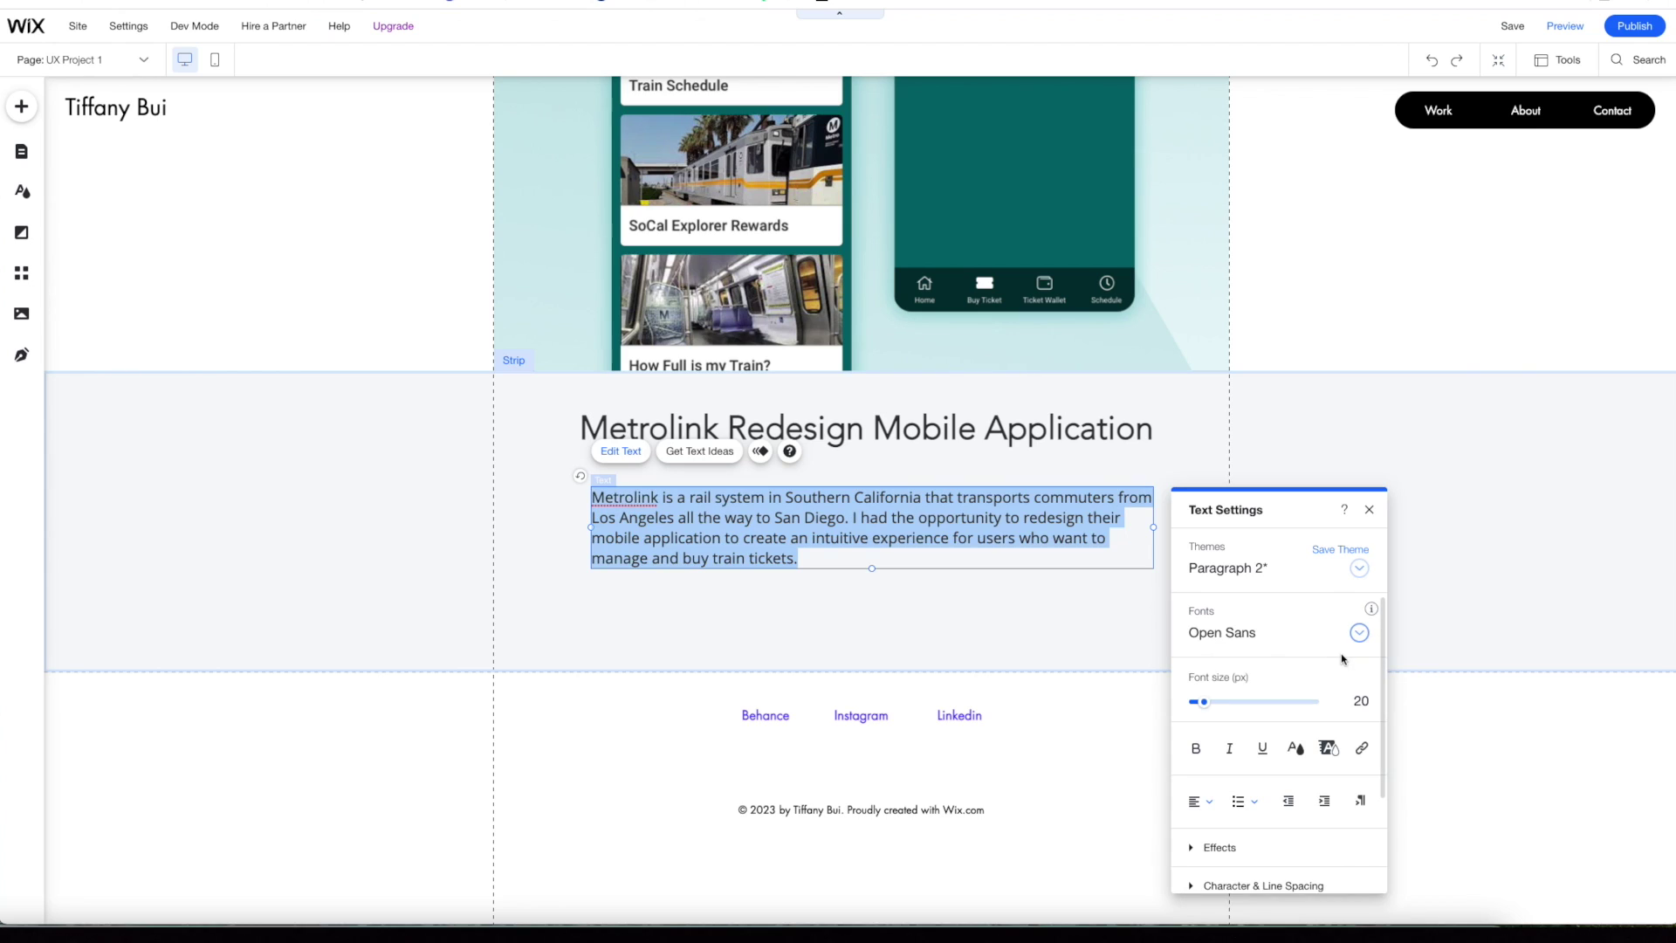
left_click(1263, 885)
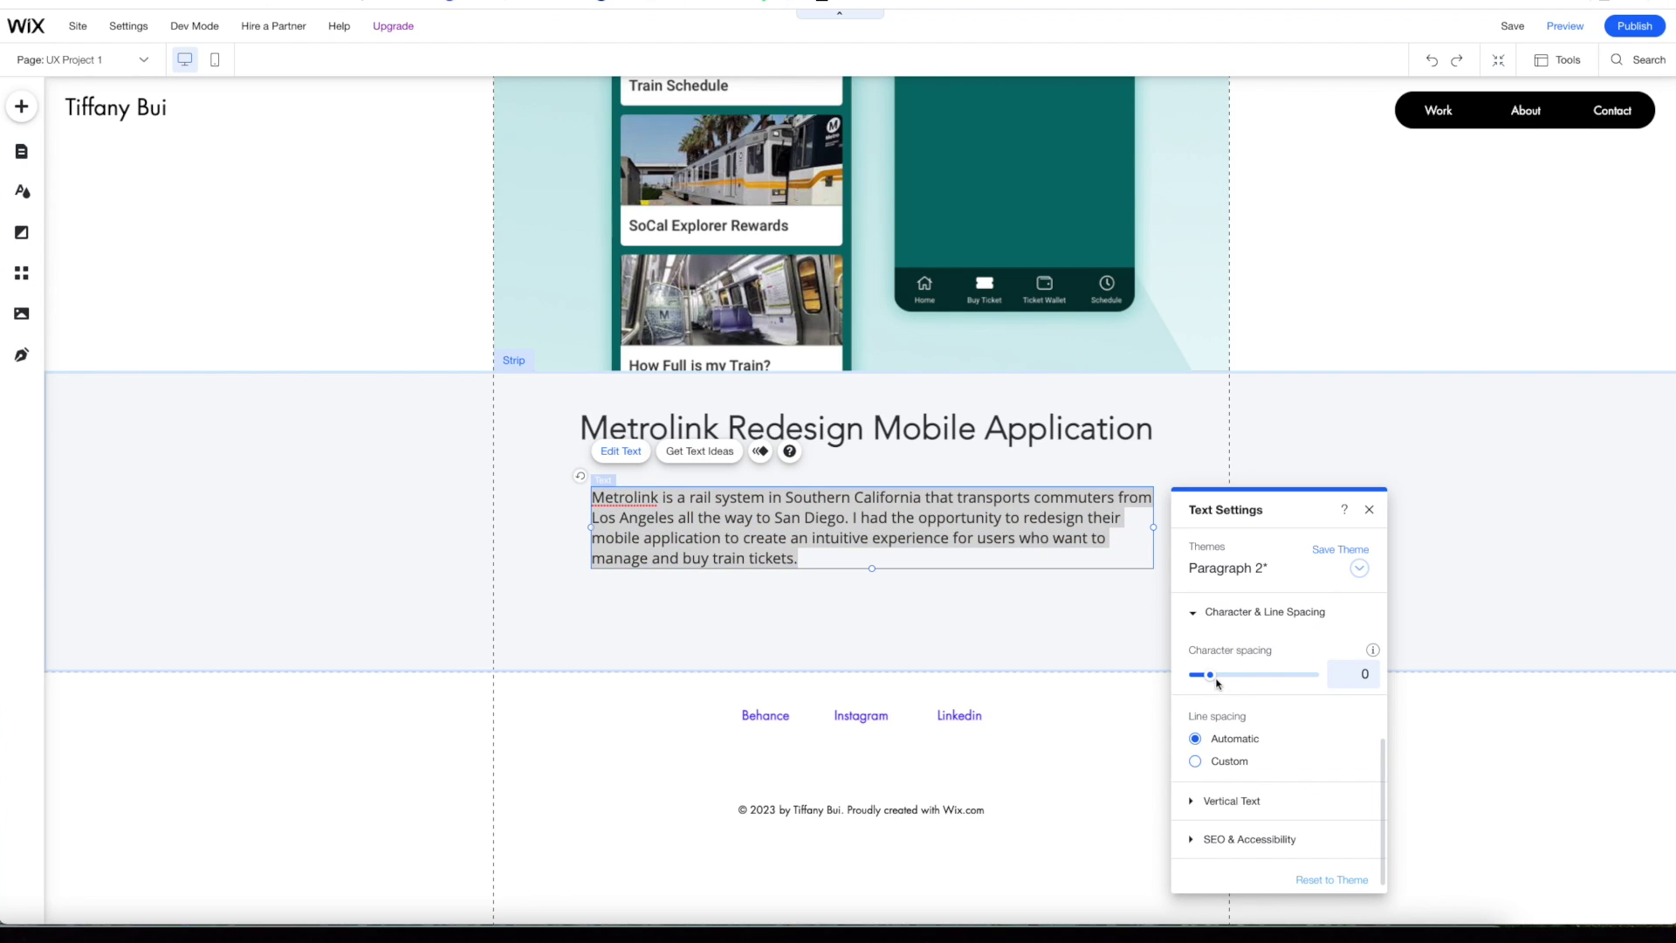
left_click_drag(1211, 676, 1217, 675)
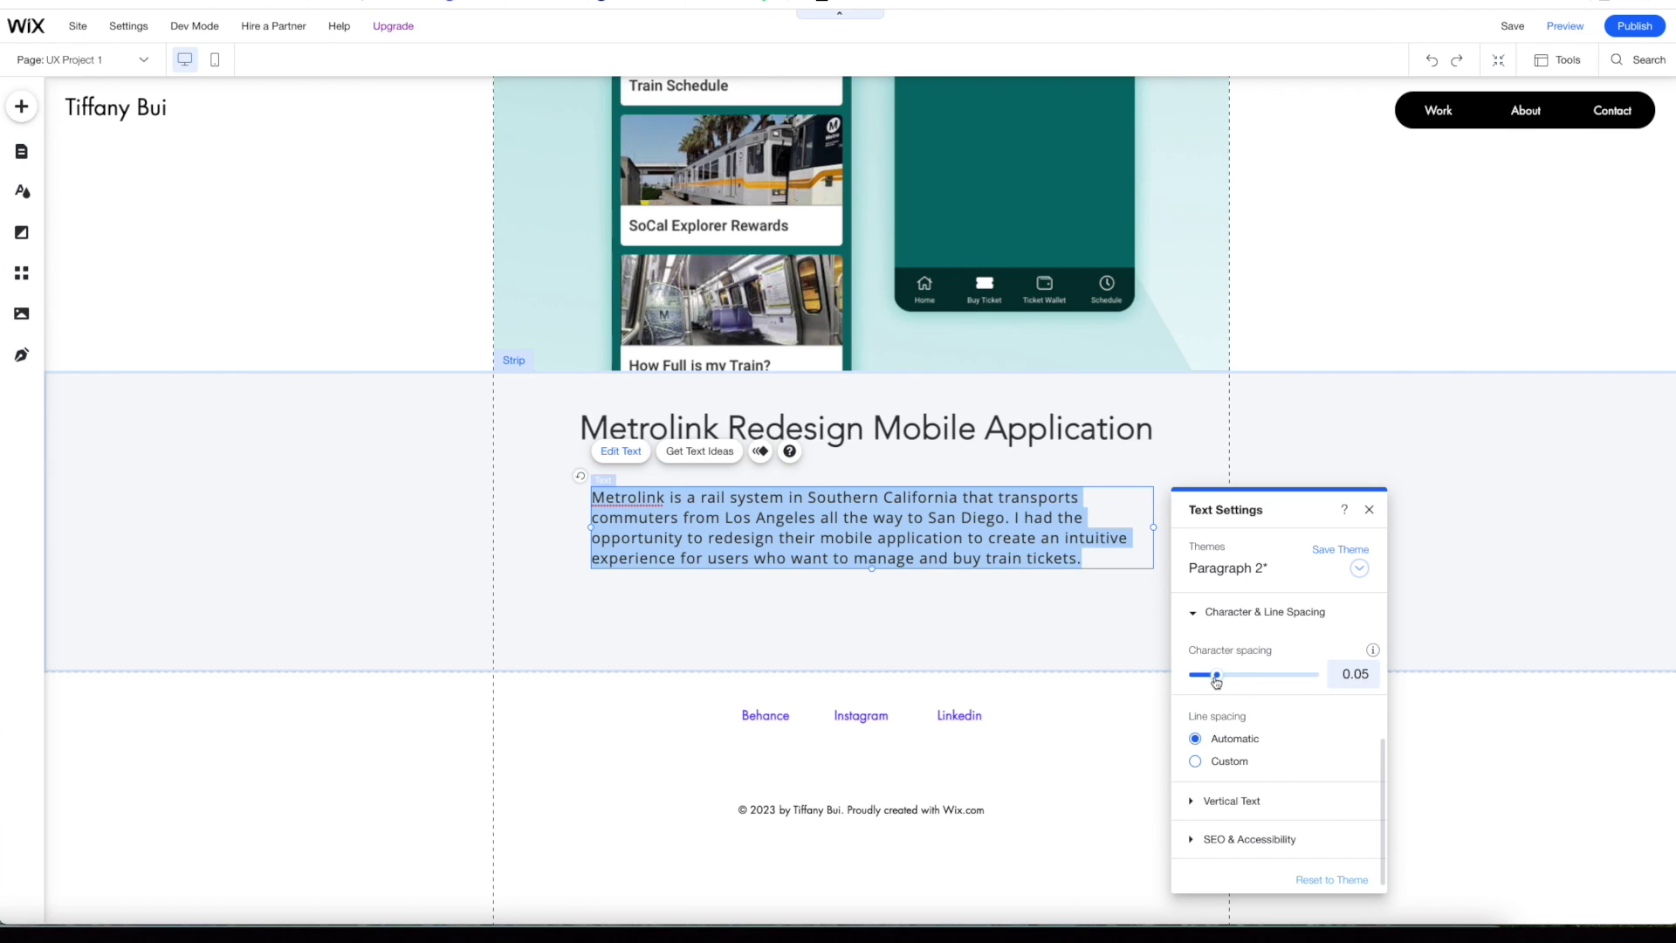
scroll(1222, 681, "up", 3)
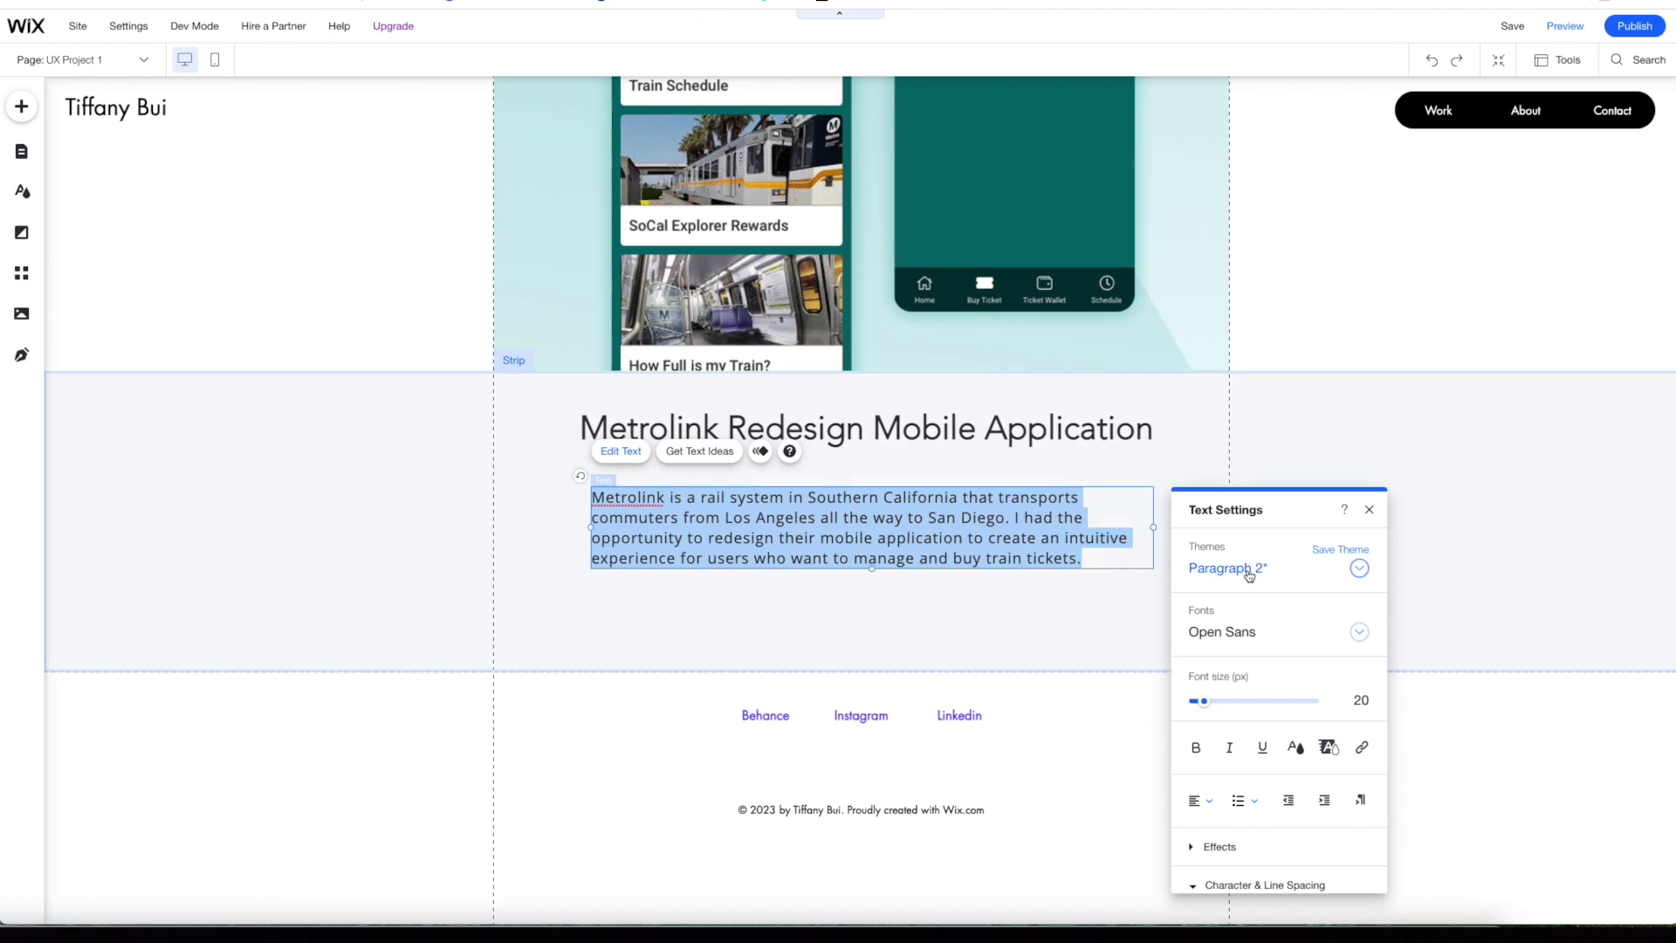
- Save the paragraph style to the theme and place a duplicate of the overview below it
left_click(1336, 551)
left_click(1143, 617)
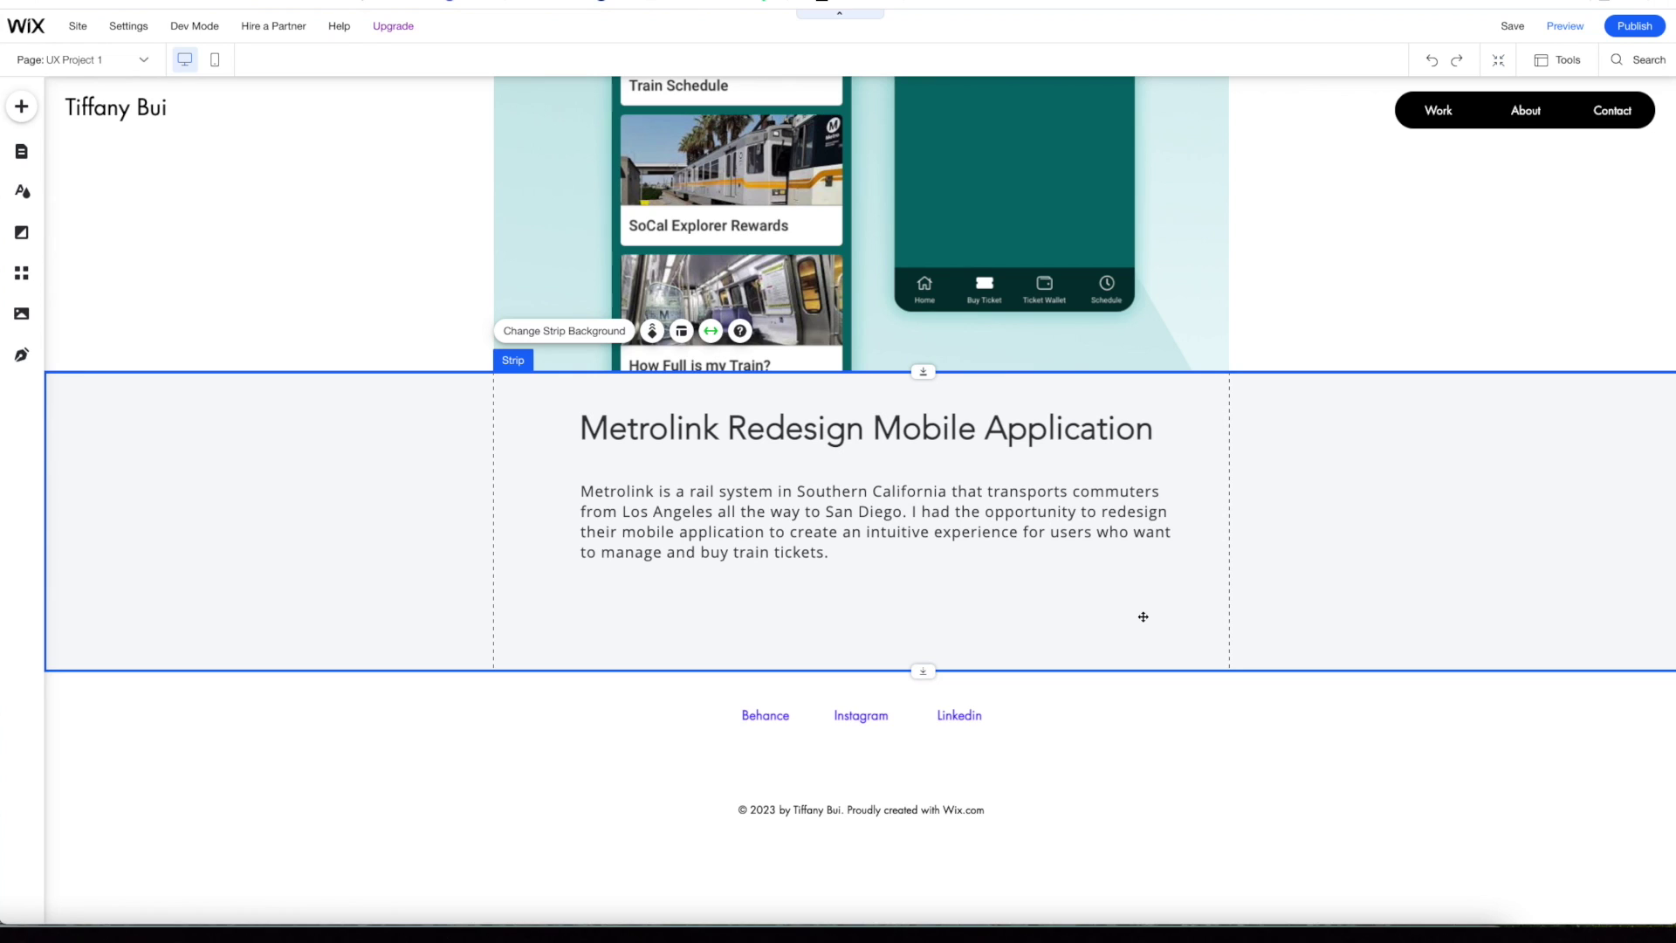
left_click(726, 514)
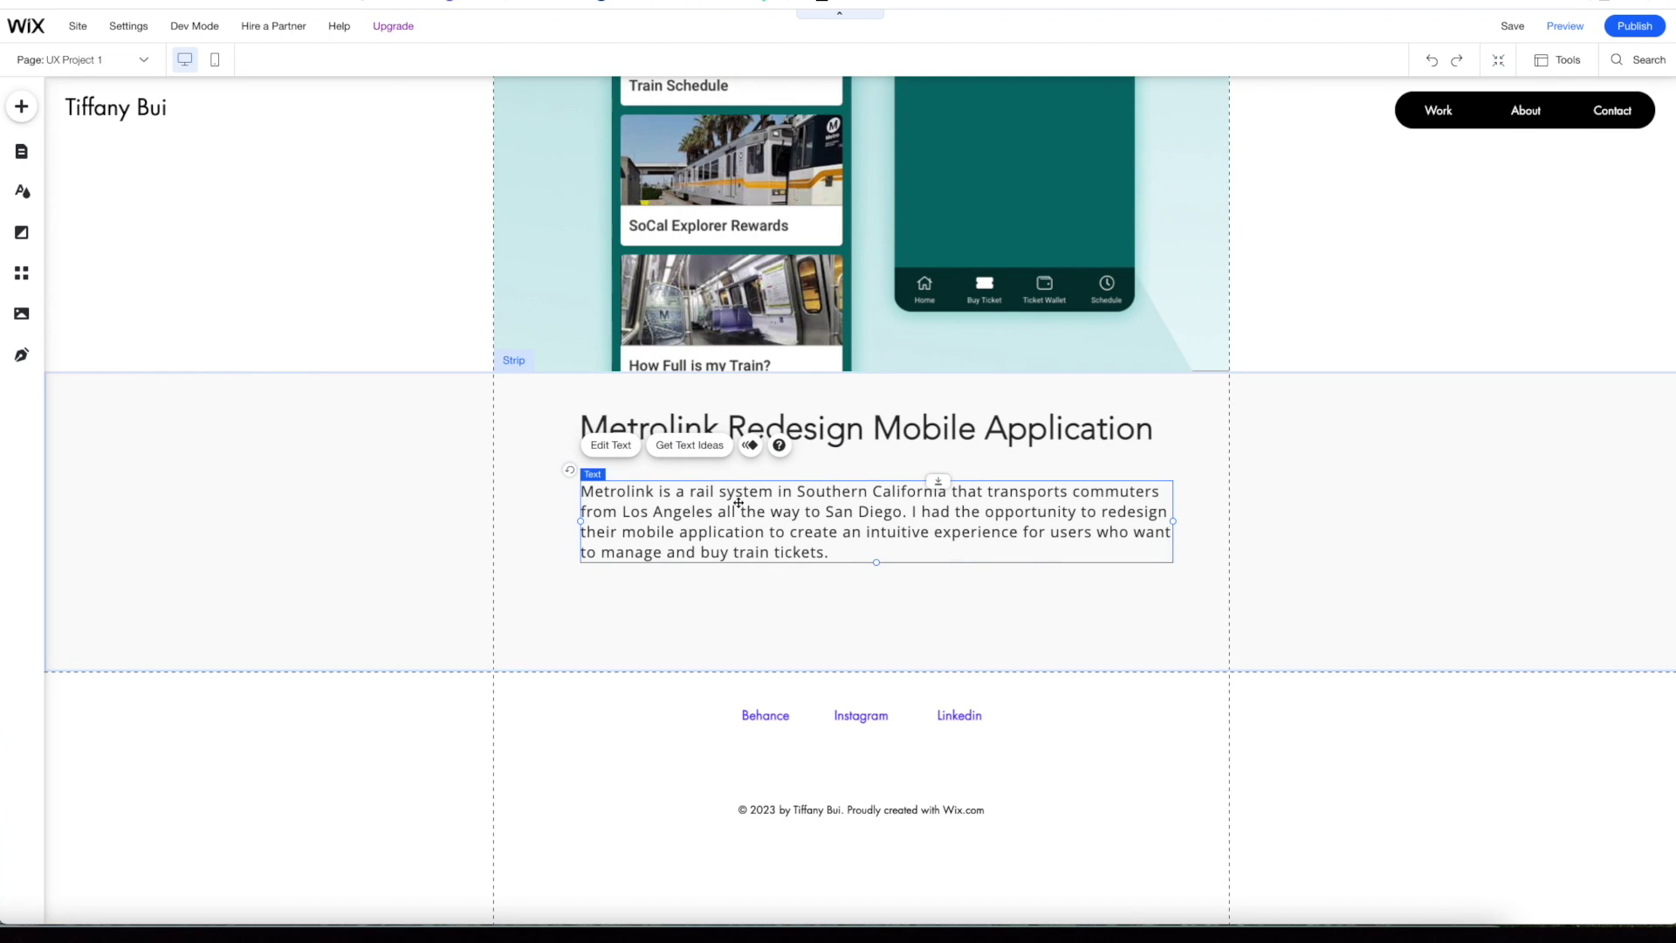
key("ctrl+d")
left_click_drag(752, 524, 808, 639)
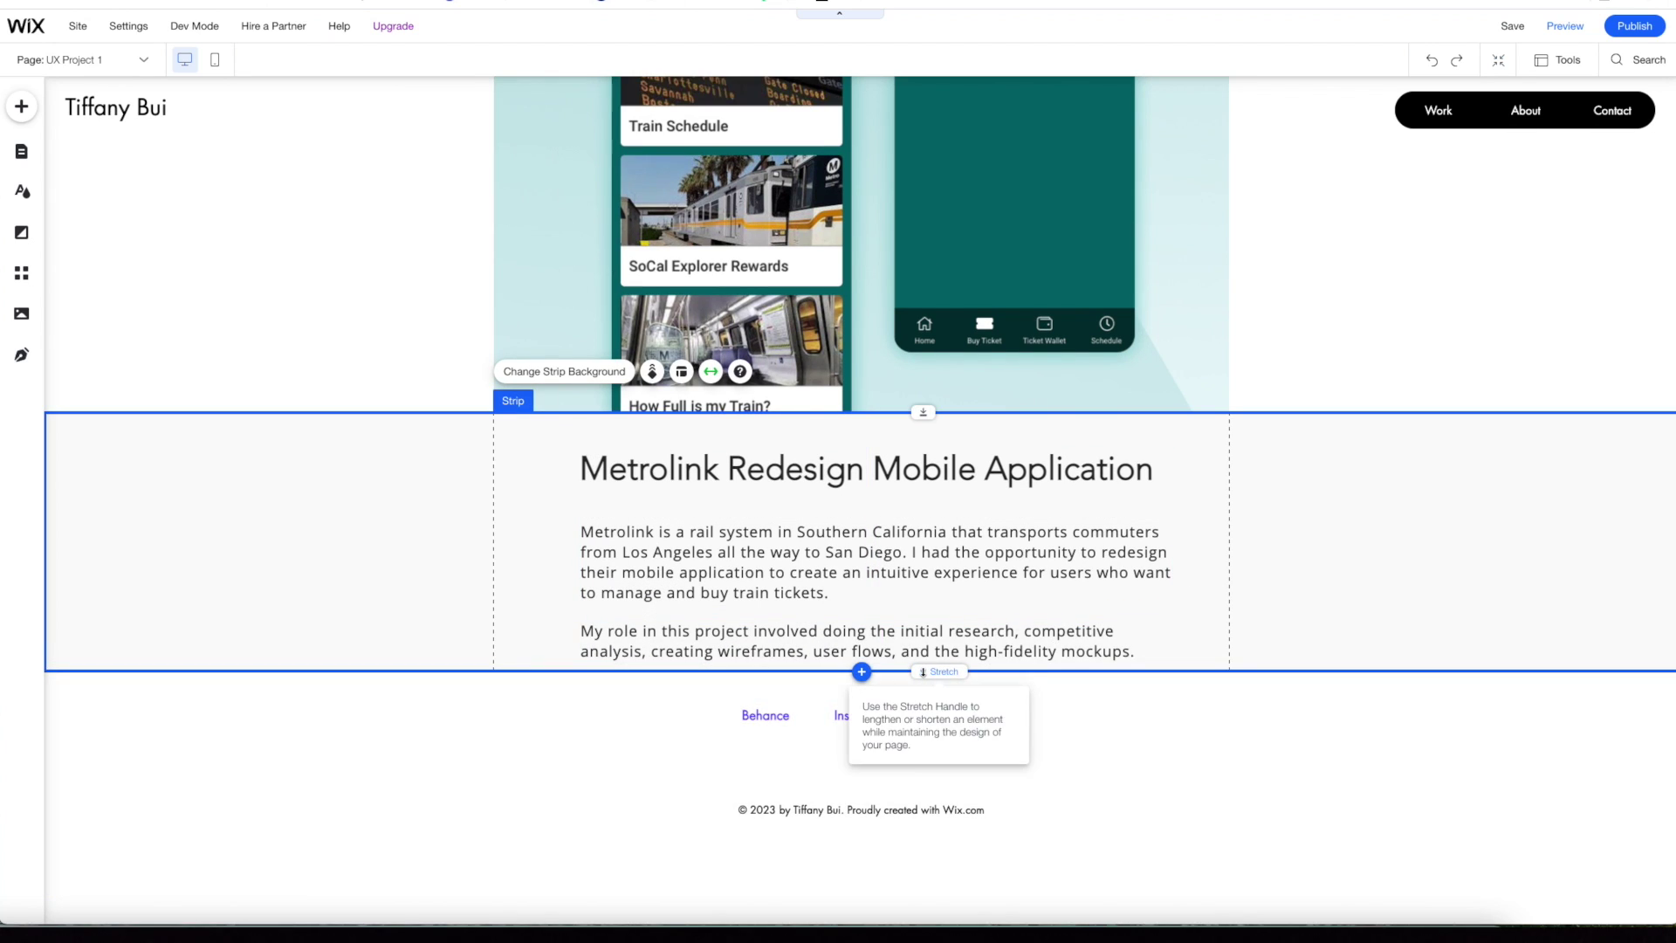
- Stretch the strip taller so it encloses both paragraphs
left_click_drag(923, 671, 927, 699)
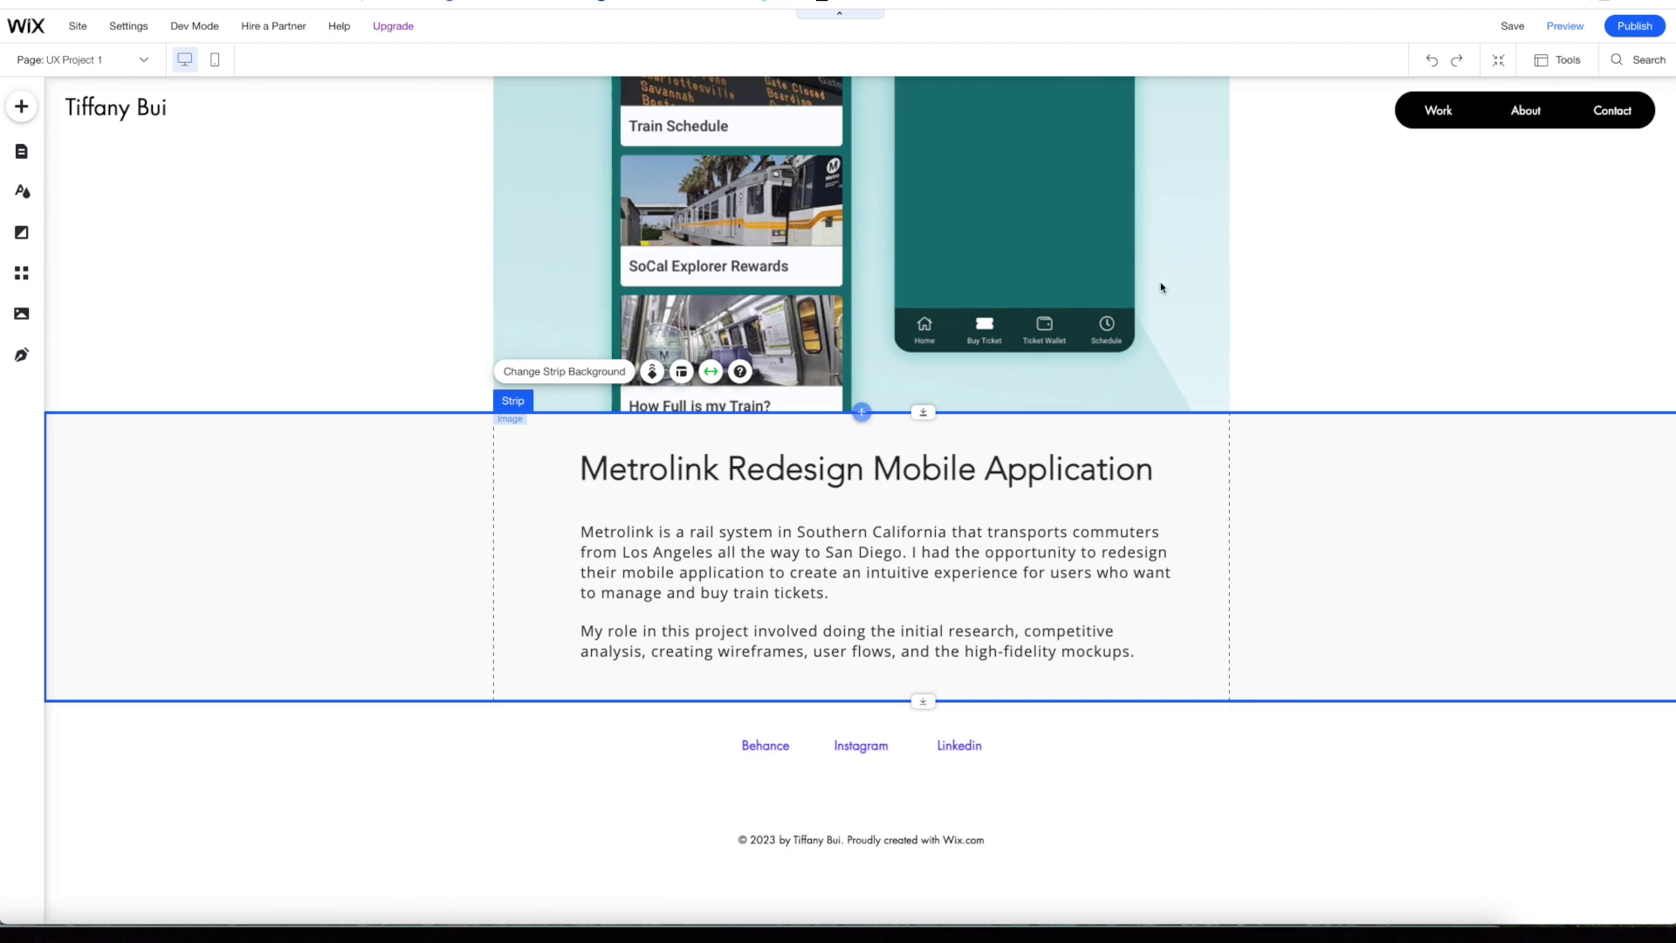
left_click(1415, 314)
scroll(1413, 314, "down", 1)
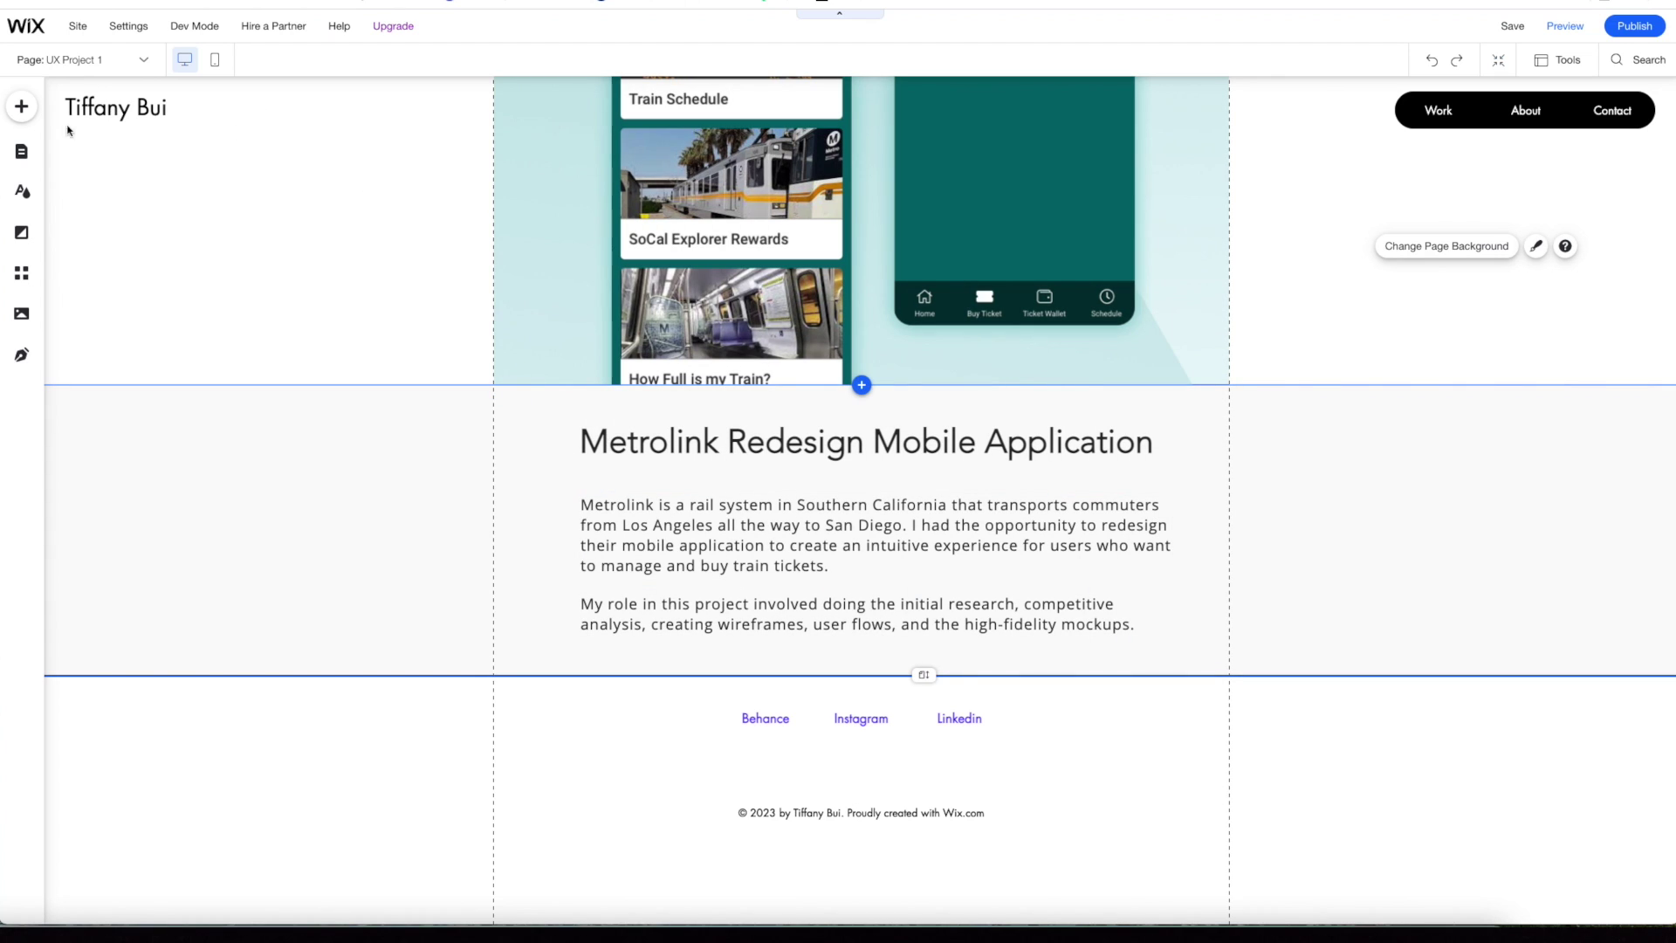
- Add a blank Classic strip above the footer, leaving its background unchanged
left_click(21, 106)
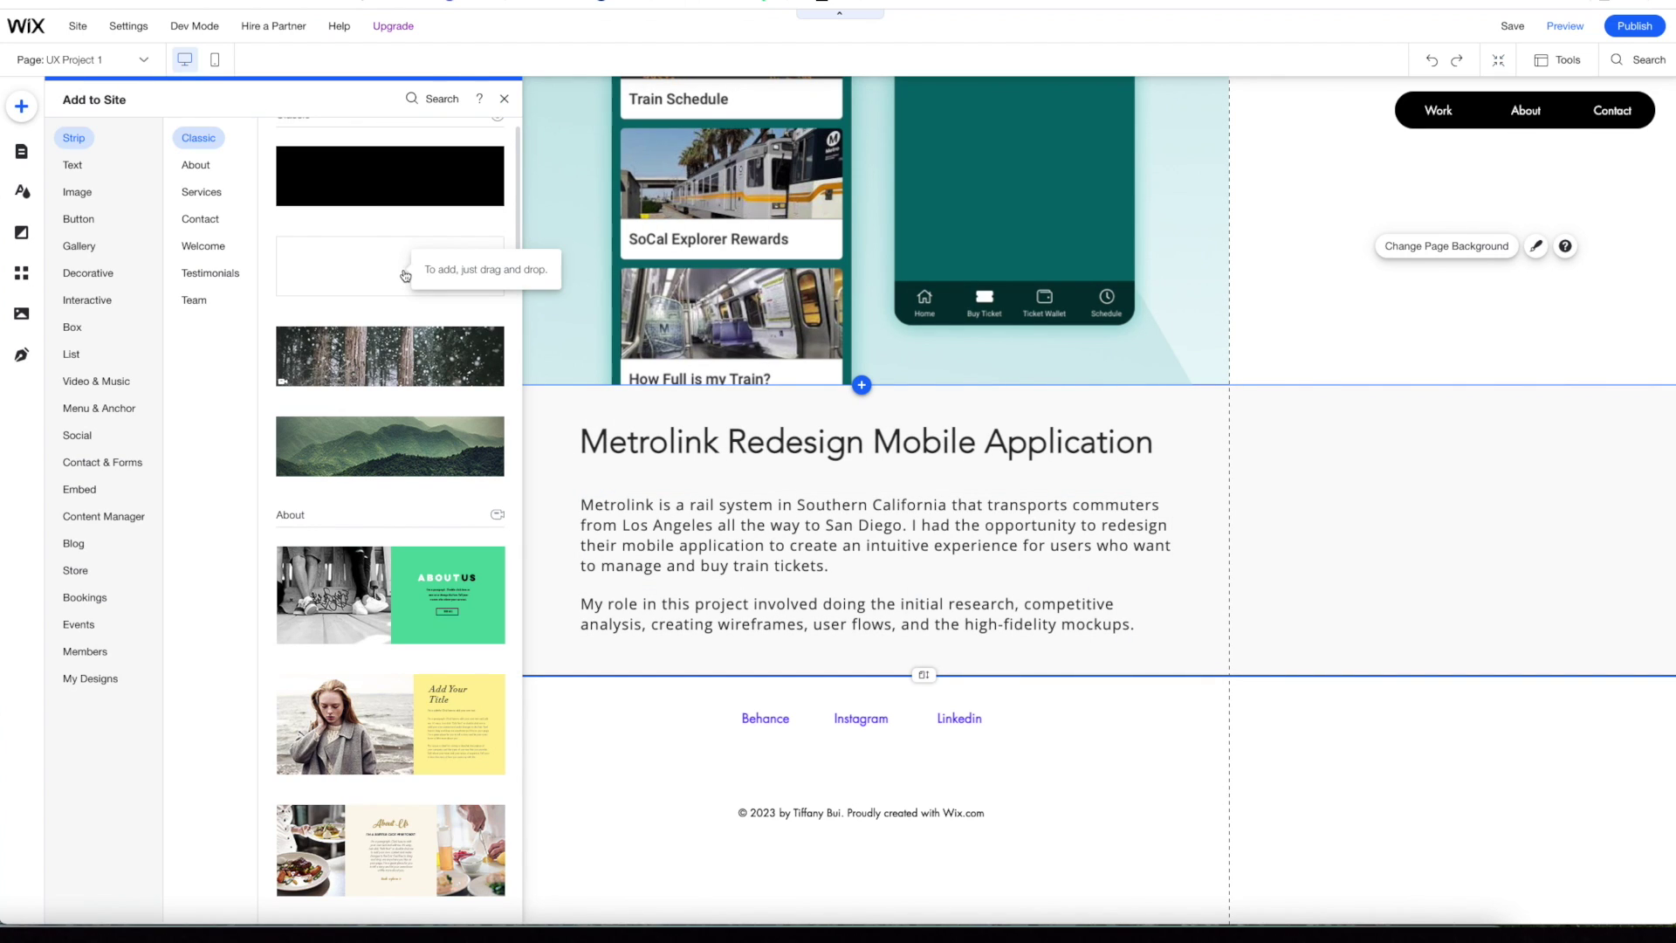
left_click(405, 276)
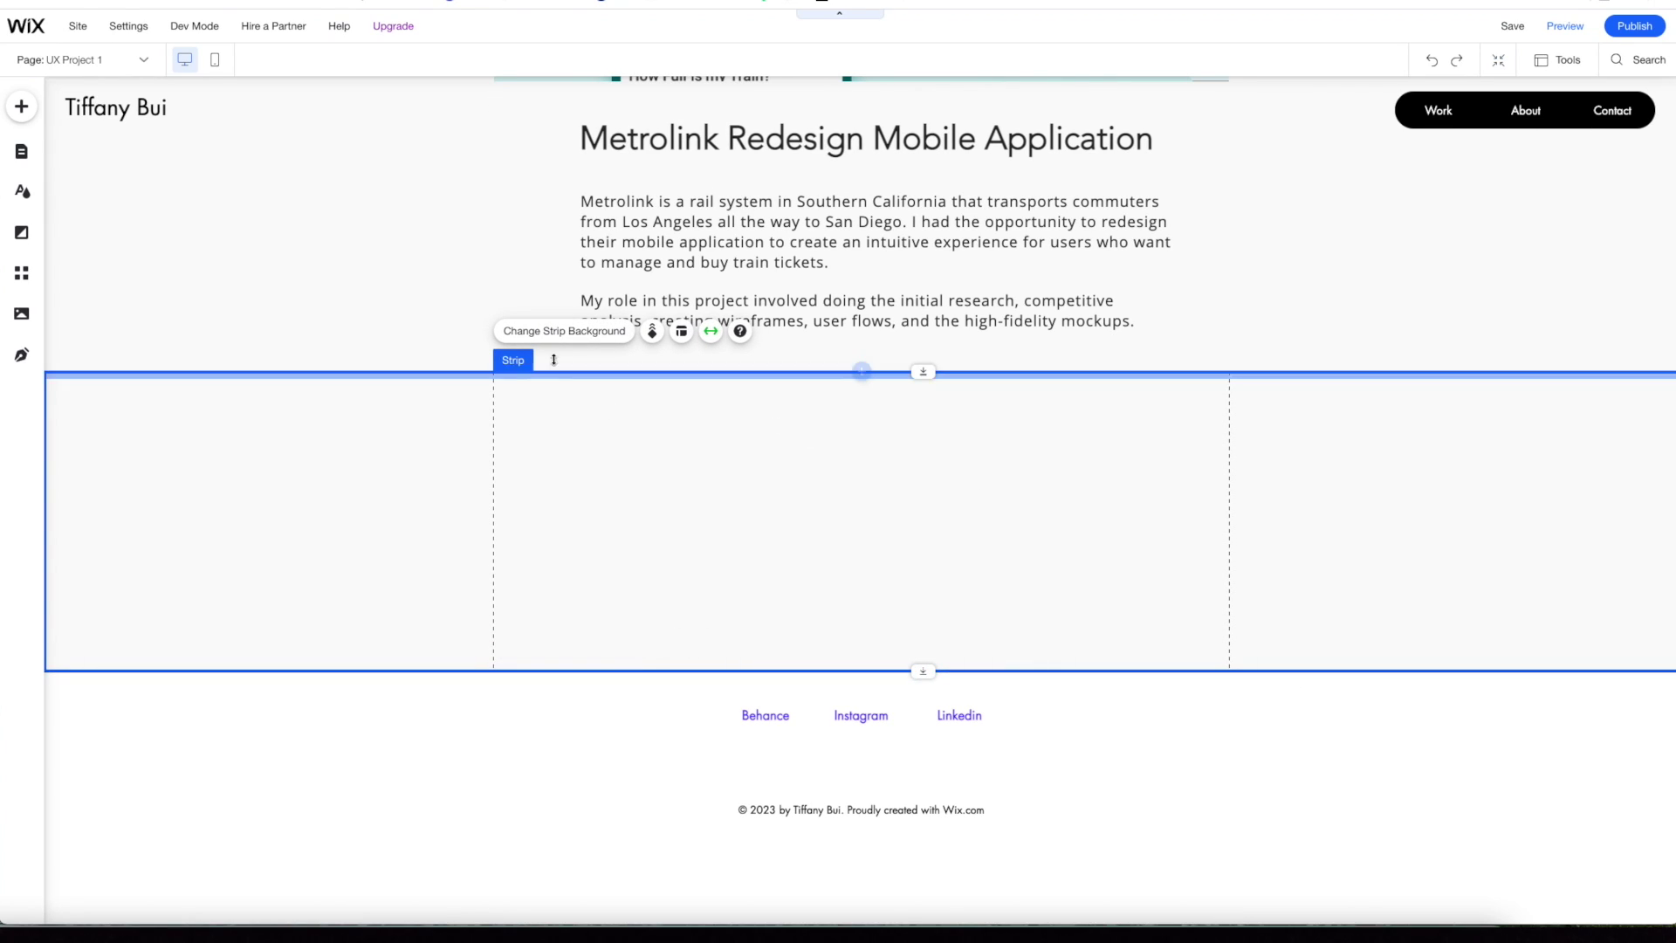
left_click(576, 337)
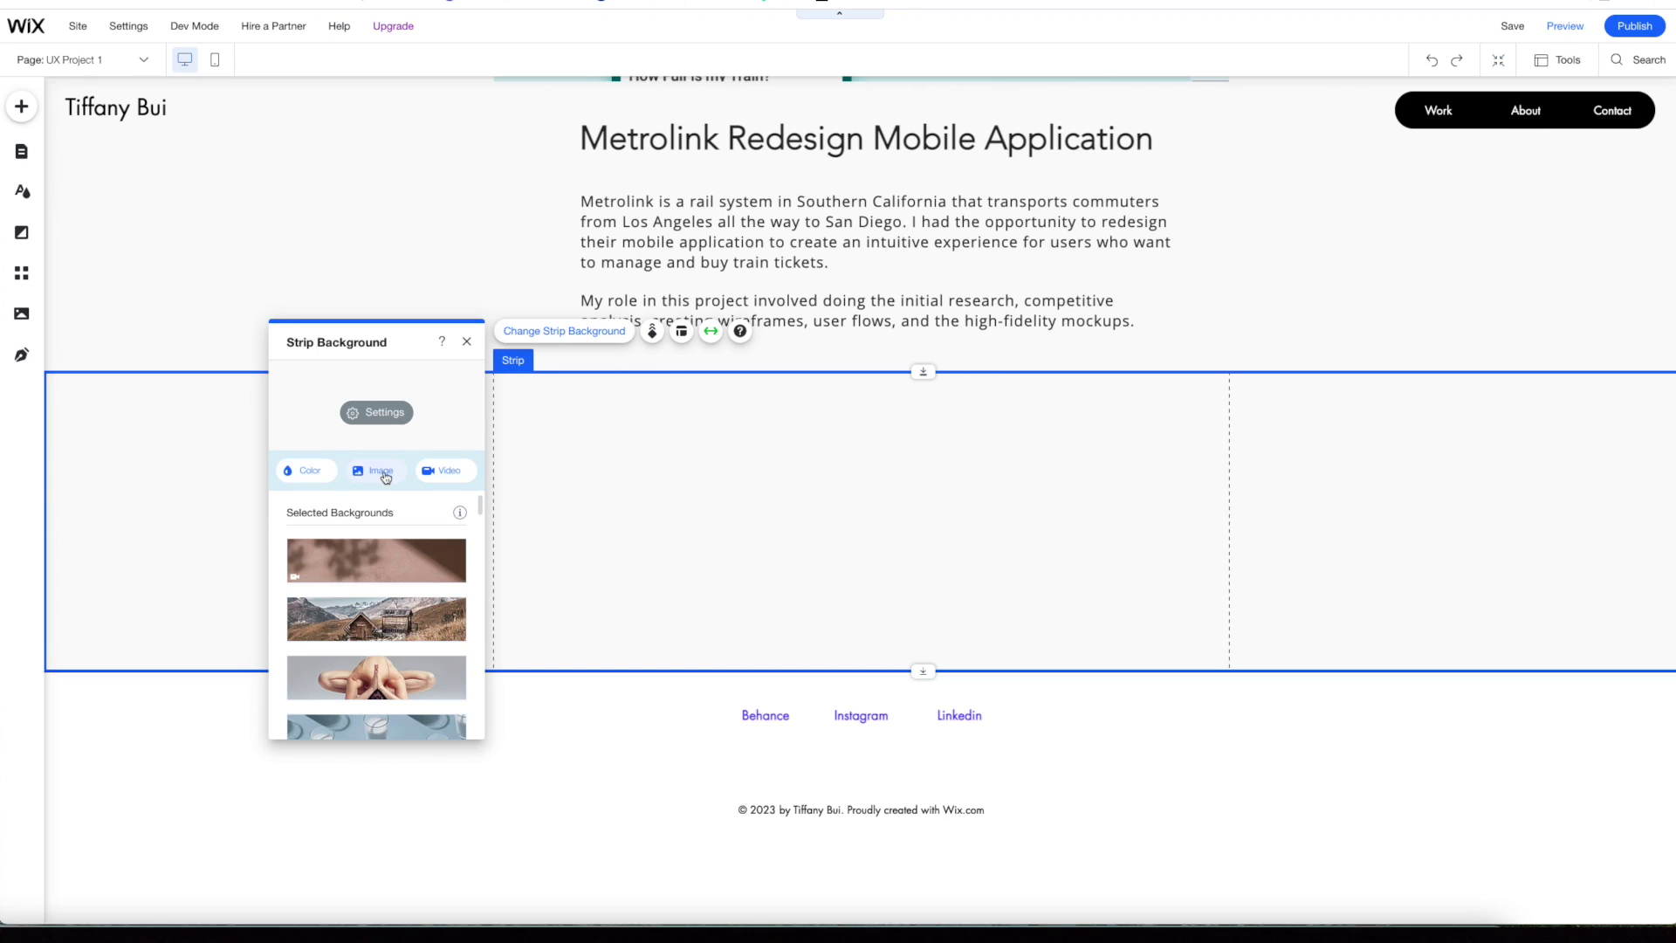
left_click(309, 473)
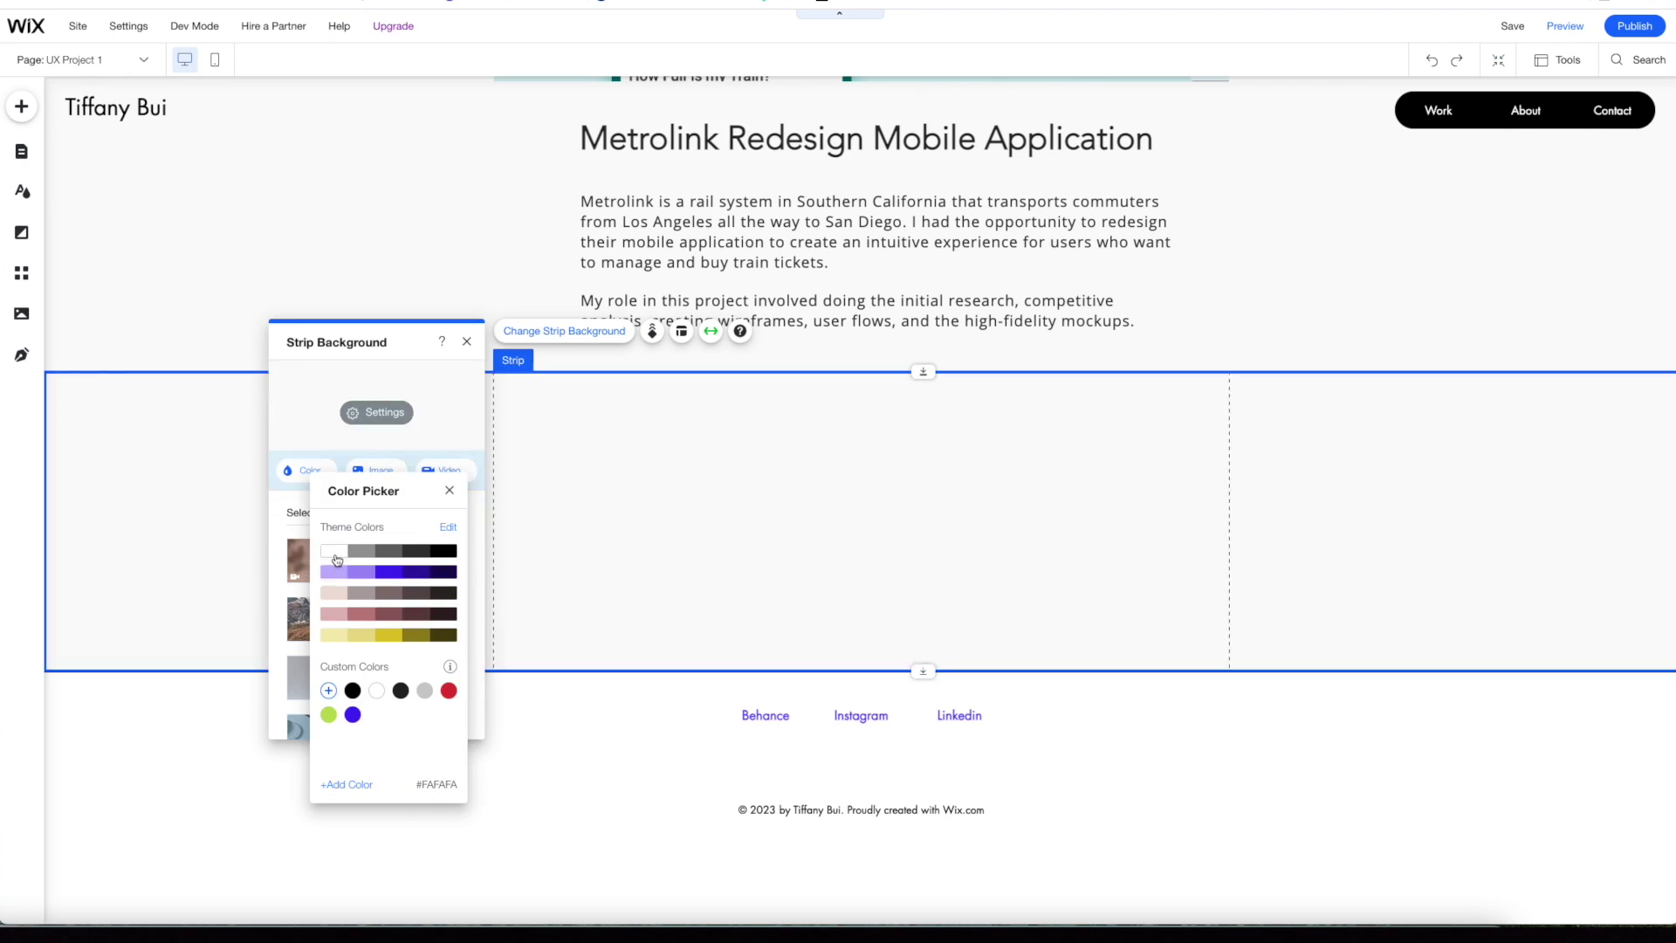
left_click(1362, 785)
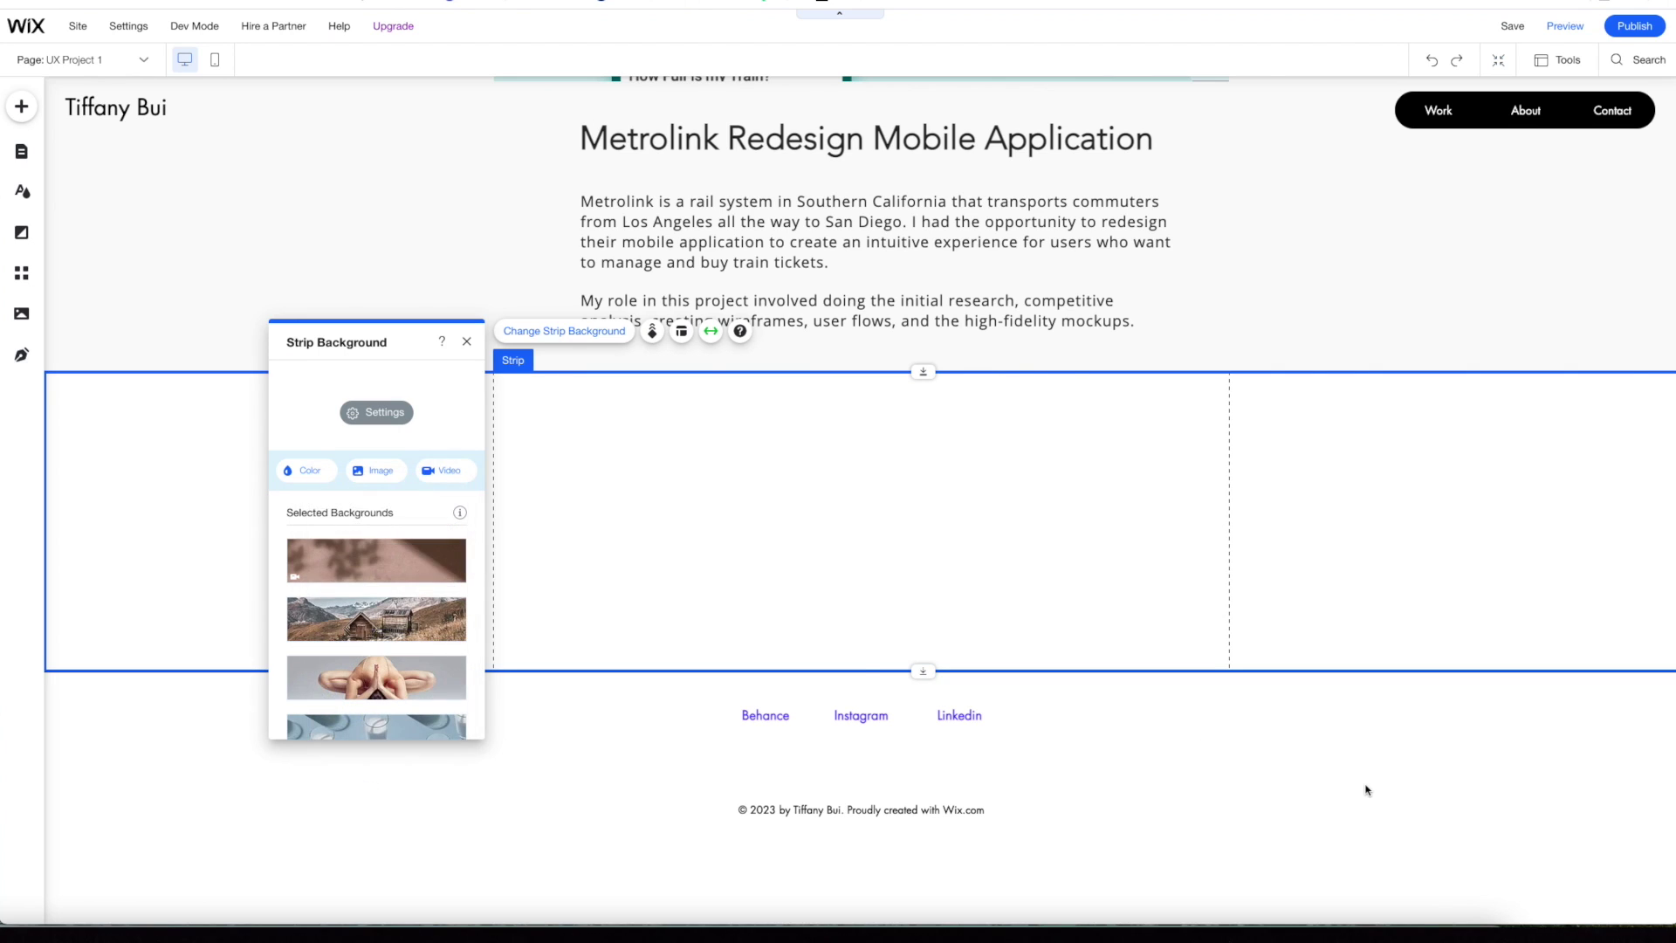
scroll(780, 97, "up", 2)
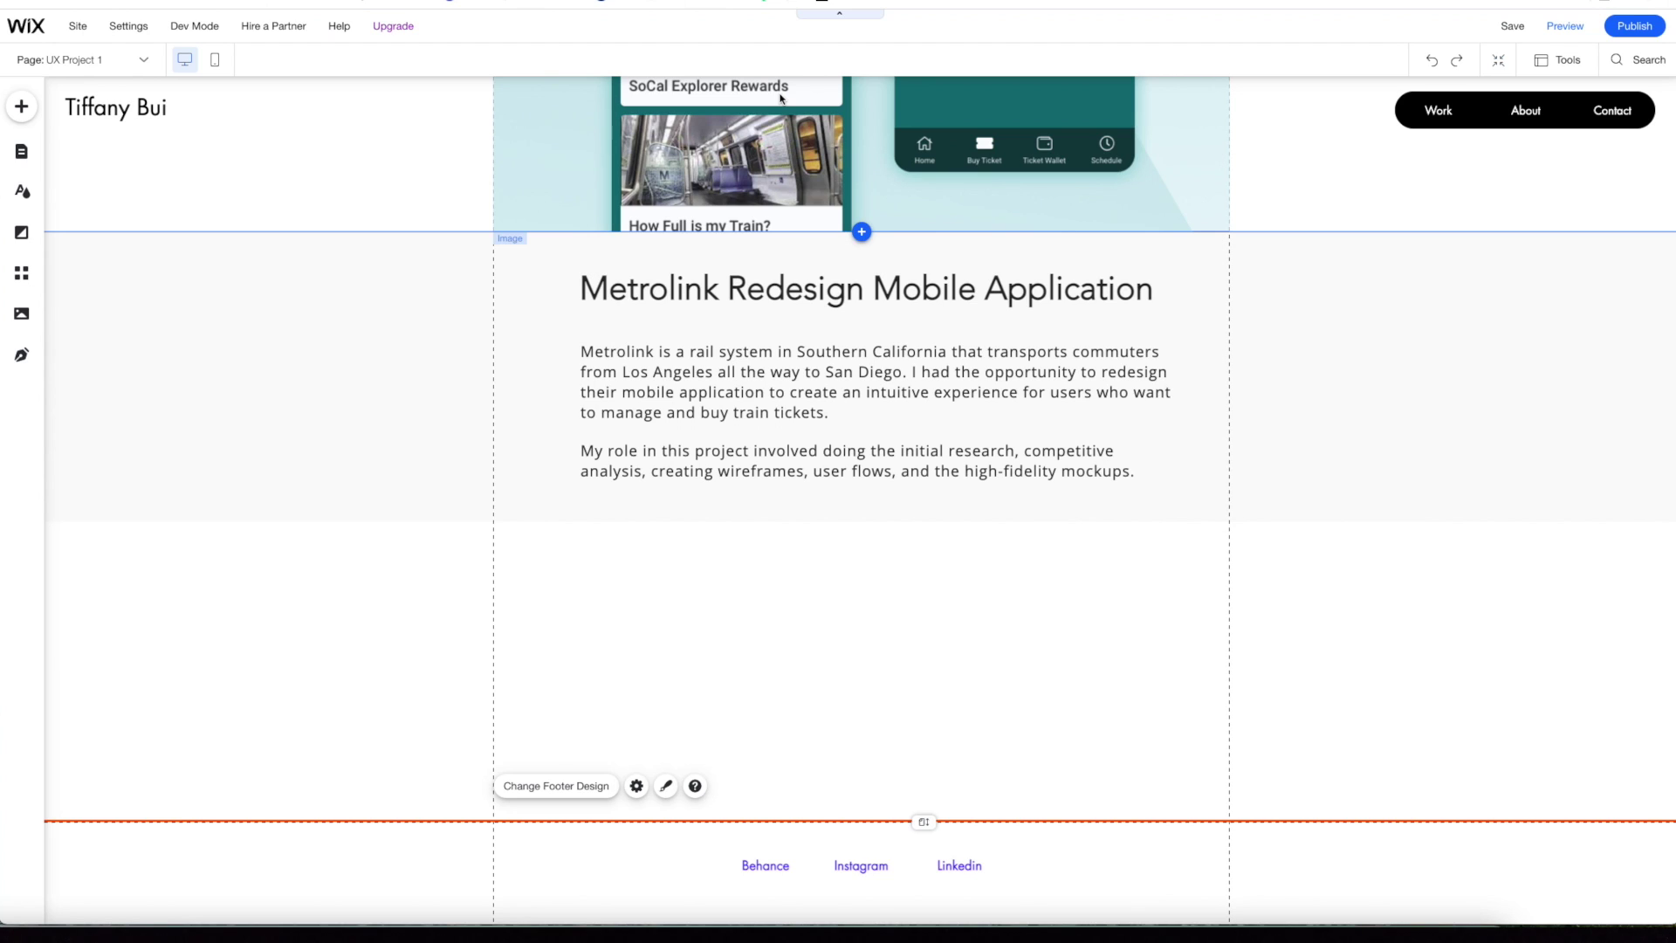
- Place an ALL CAPS title reading 'PROBLEM STATEMENT' in Open Sans at the strip's top left
scroll(780, 98, "down", 2)
left_click(21, 106)
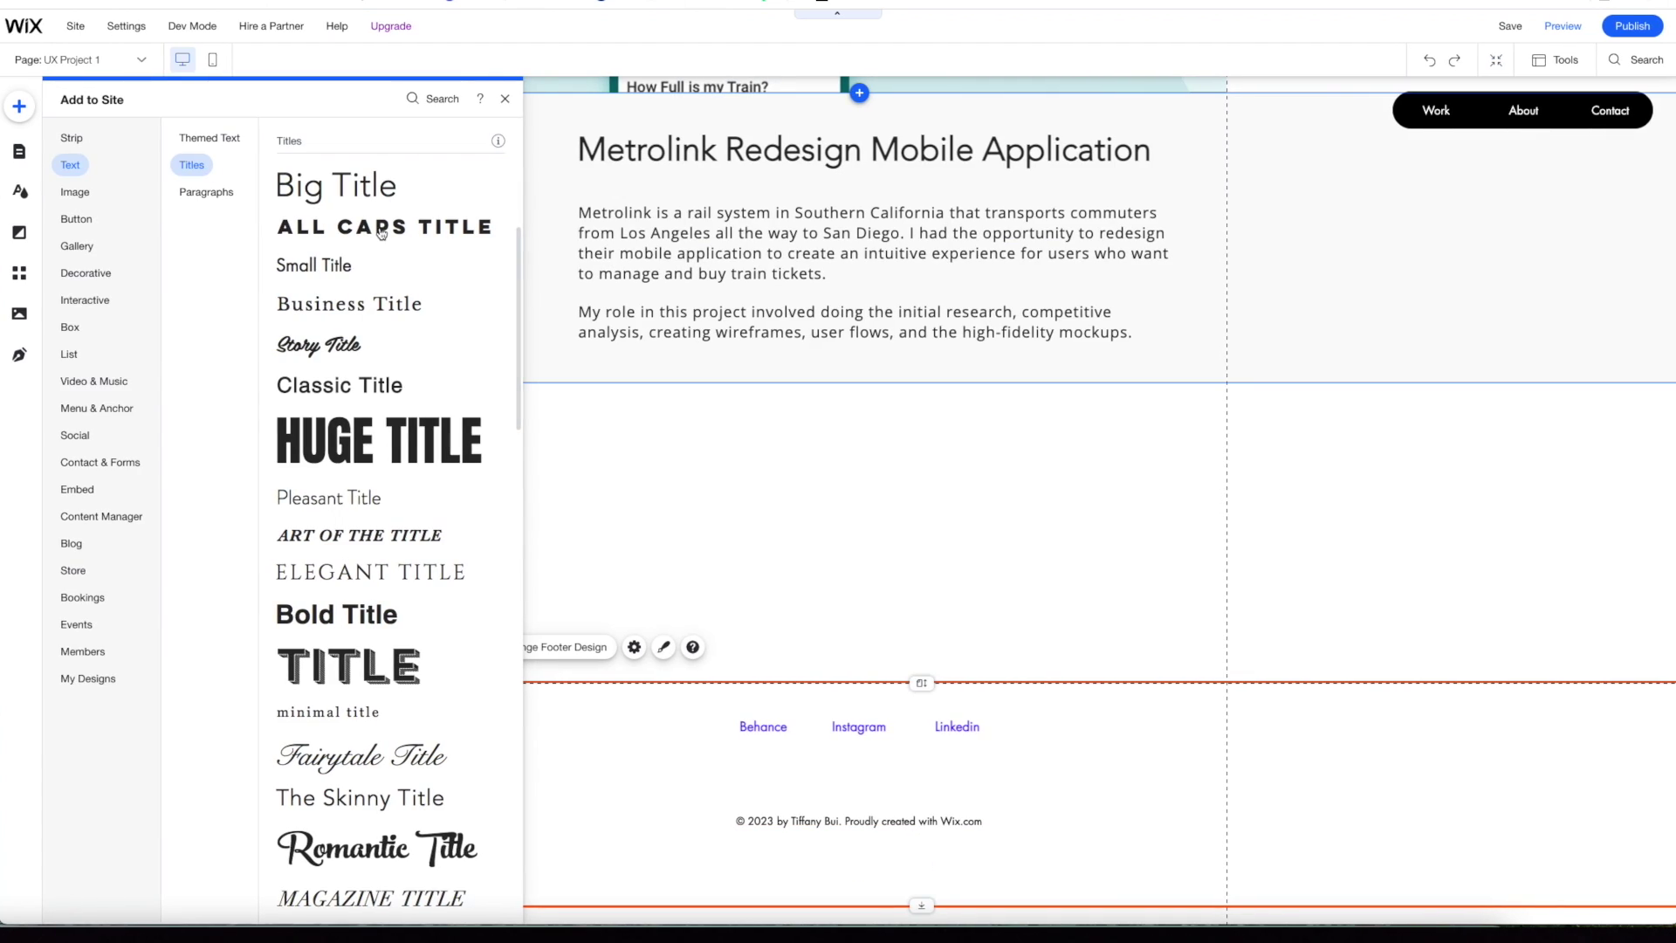
scroll(382, 233, "right", 2)
left_click_drag(382, 233, 847, 524)
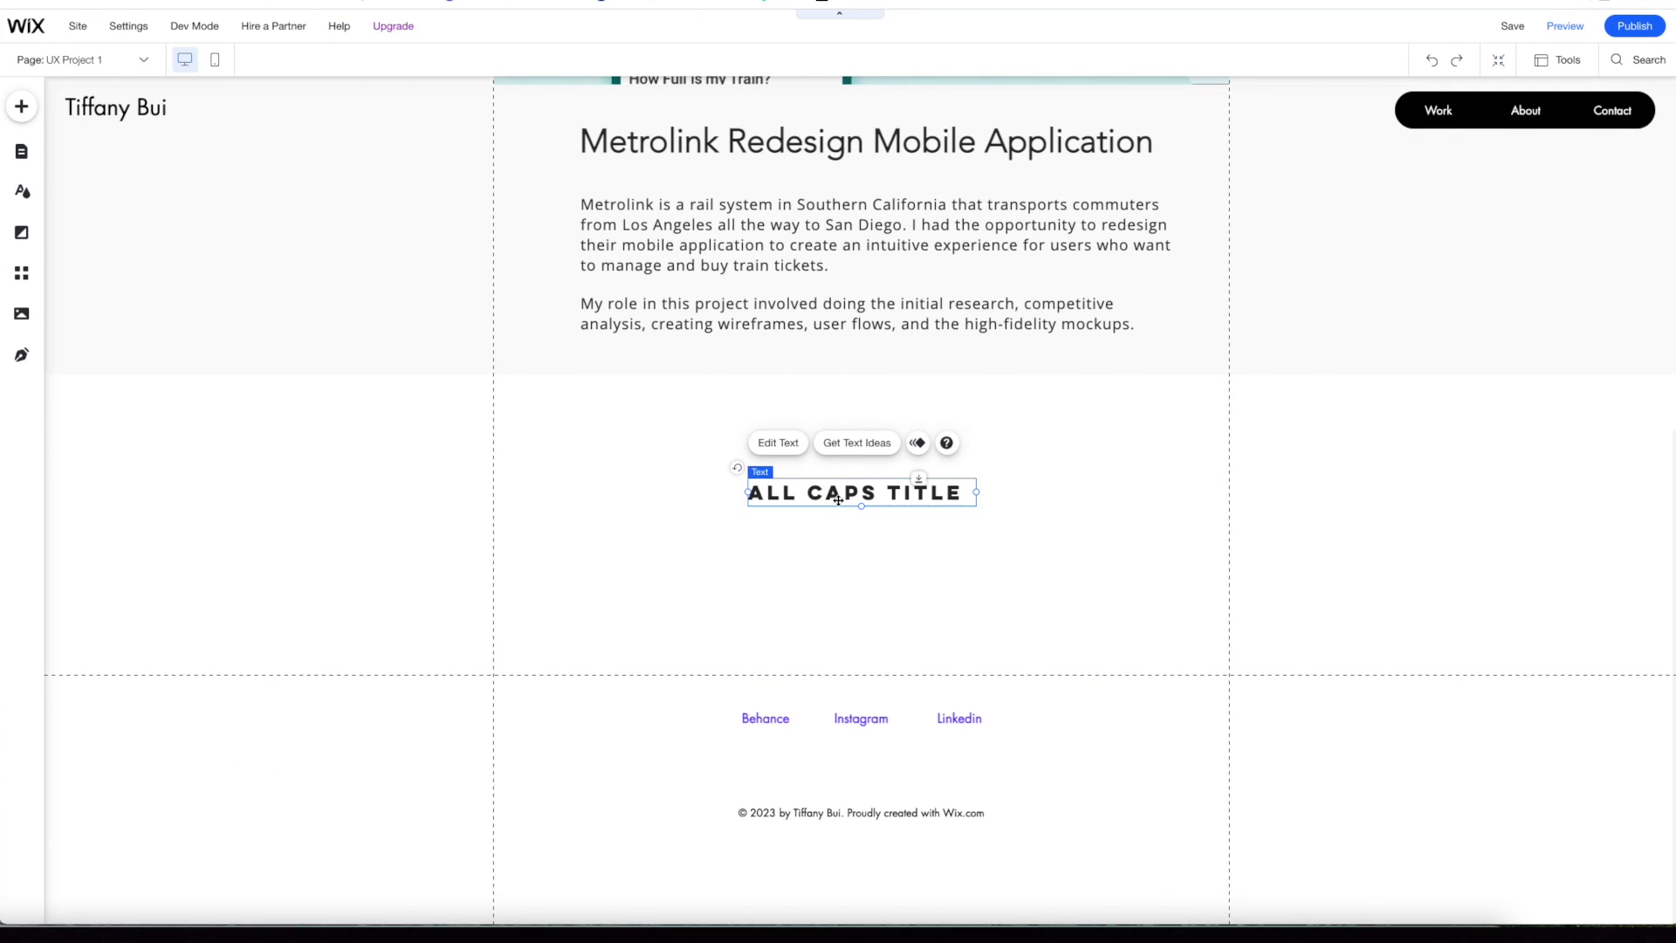
double_click(837, 498)
type("PROBLEM STATEMENT")
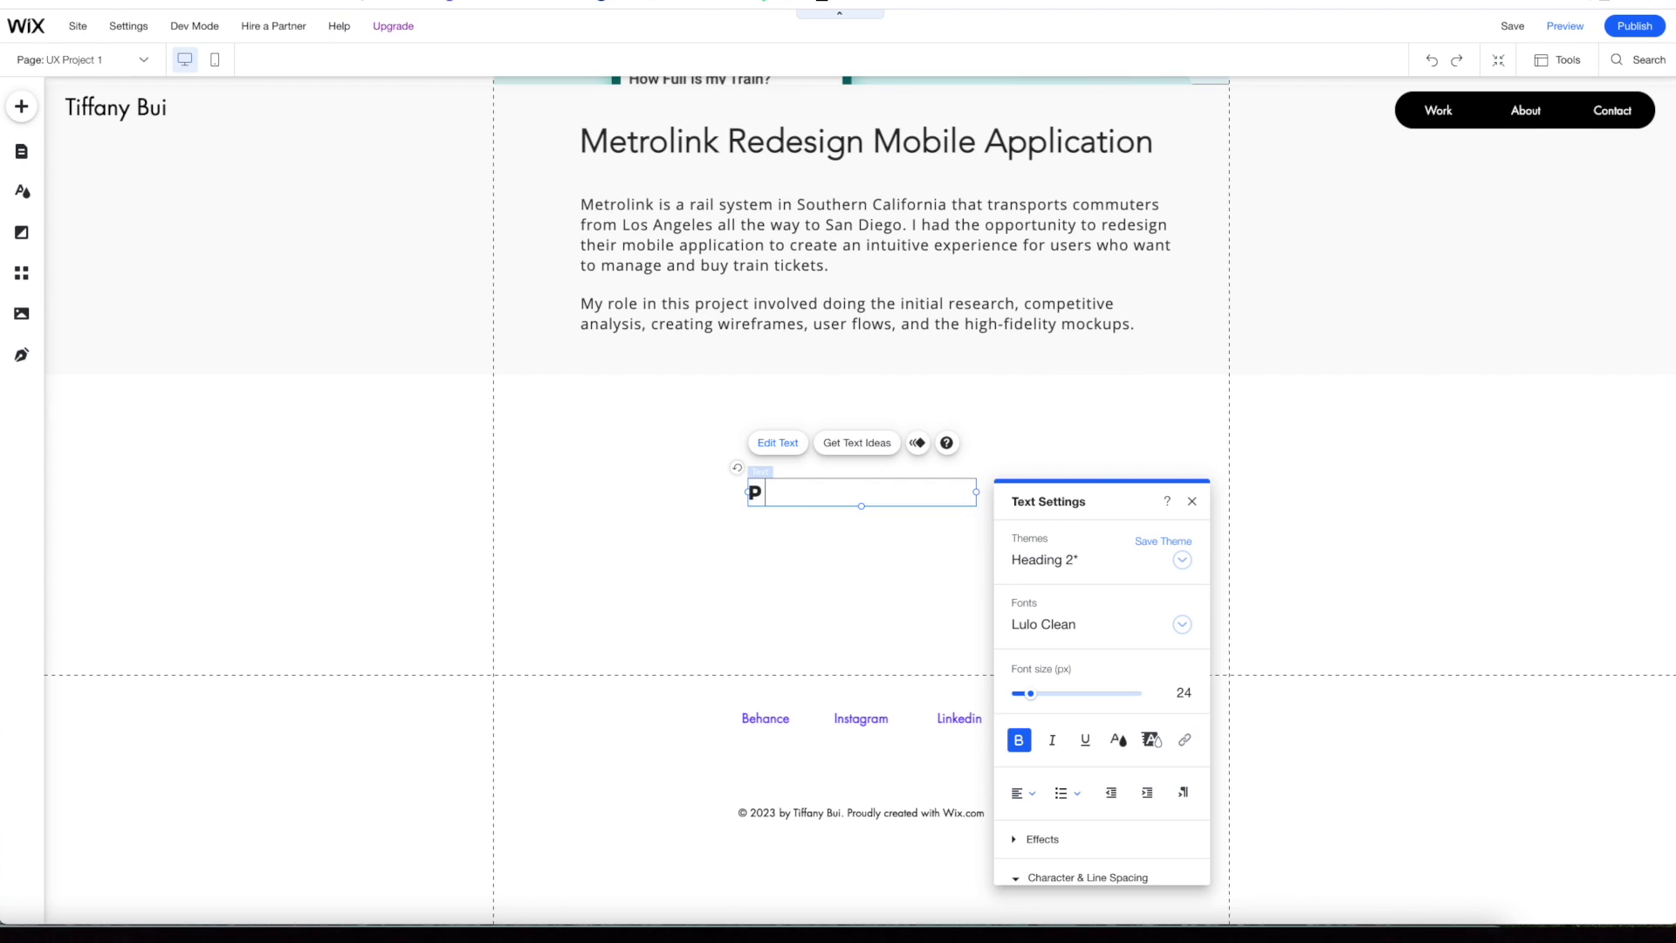
left_click(1185, 627)
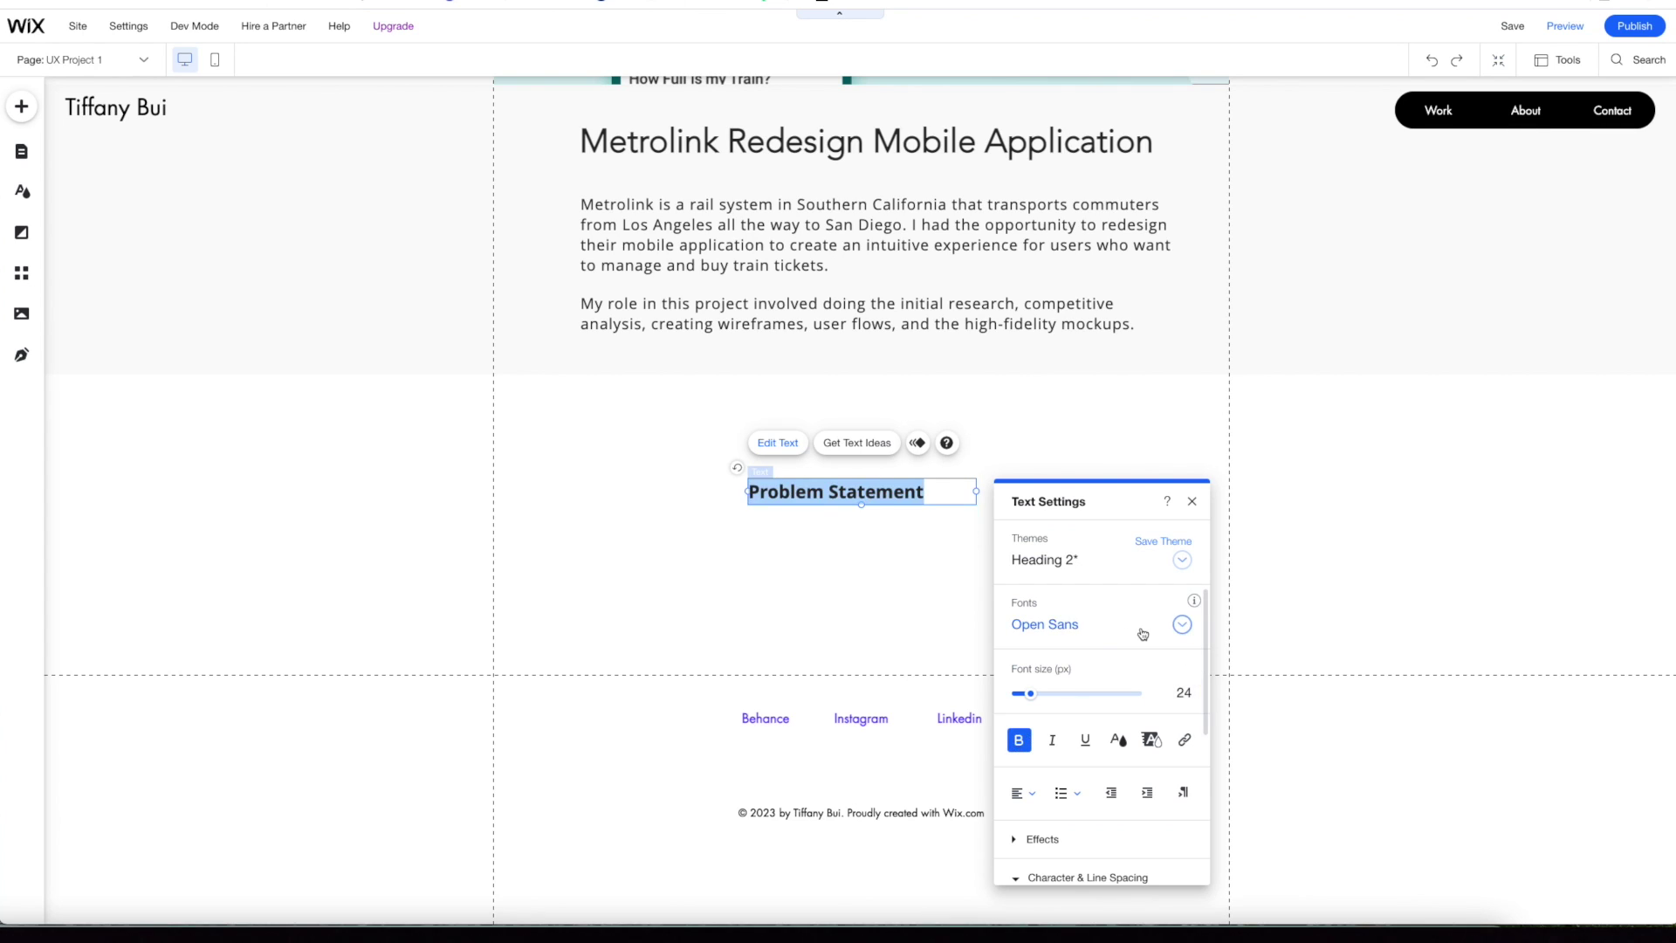
left_click(960, 541)
left_click_drag(880, 494, 714, 420)
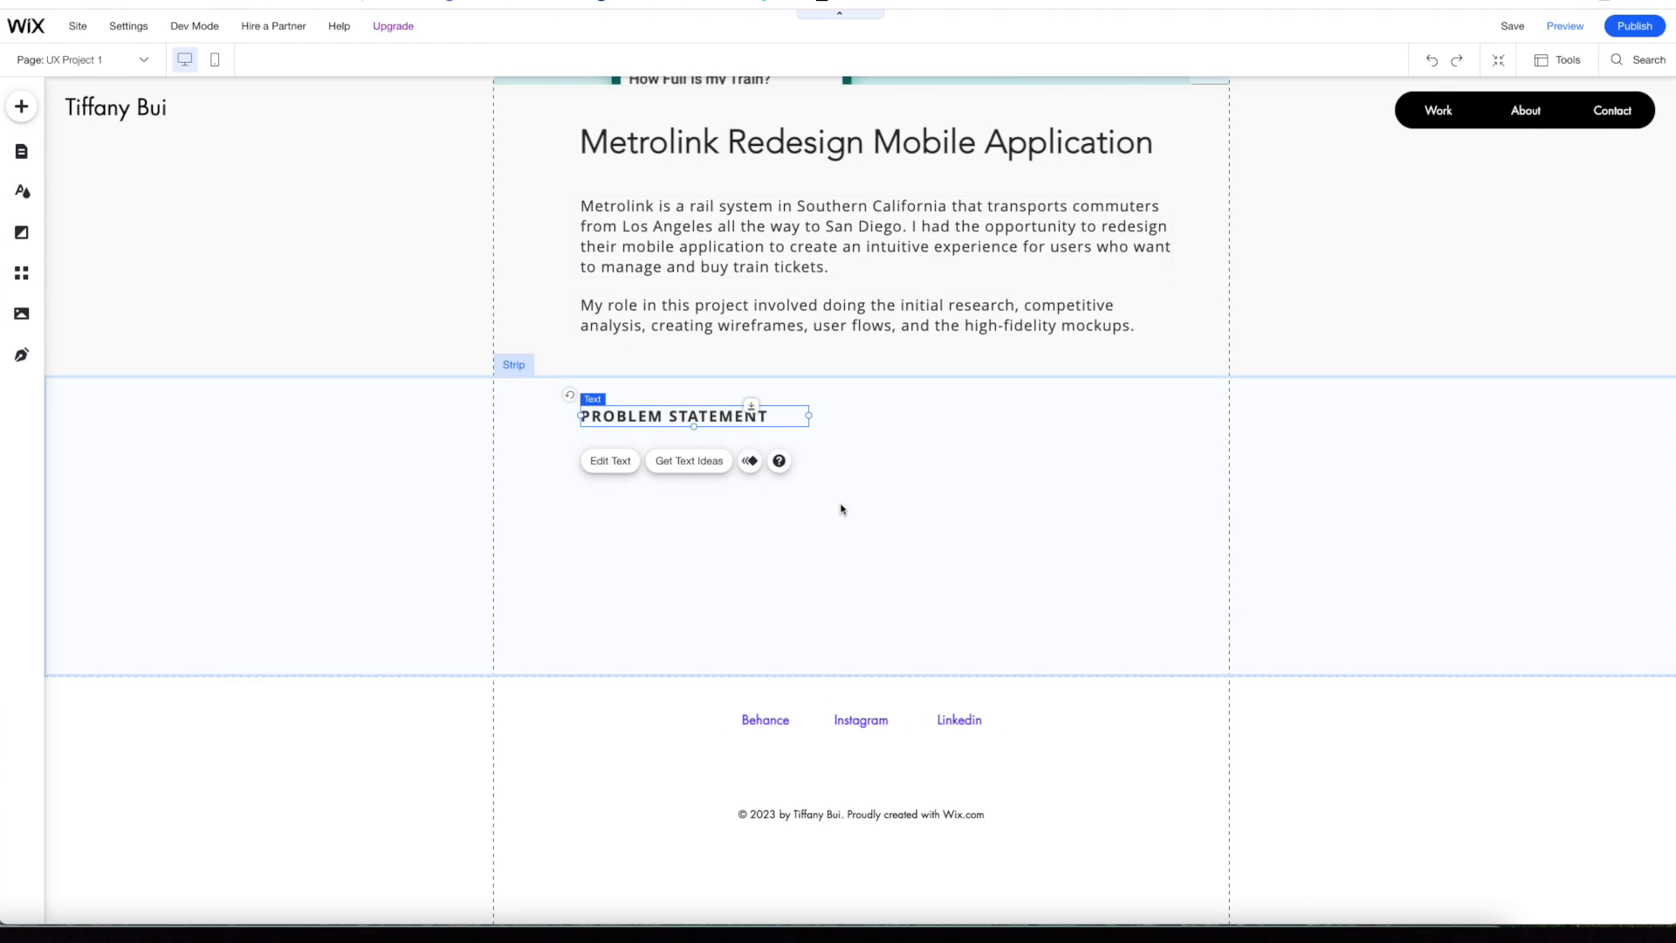
- Place a paragraph under the PROBLEM STATEMENT heading containing the problem statement text
left_click(22, 106)
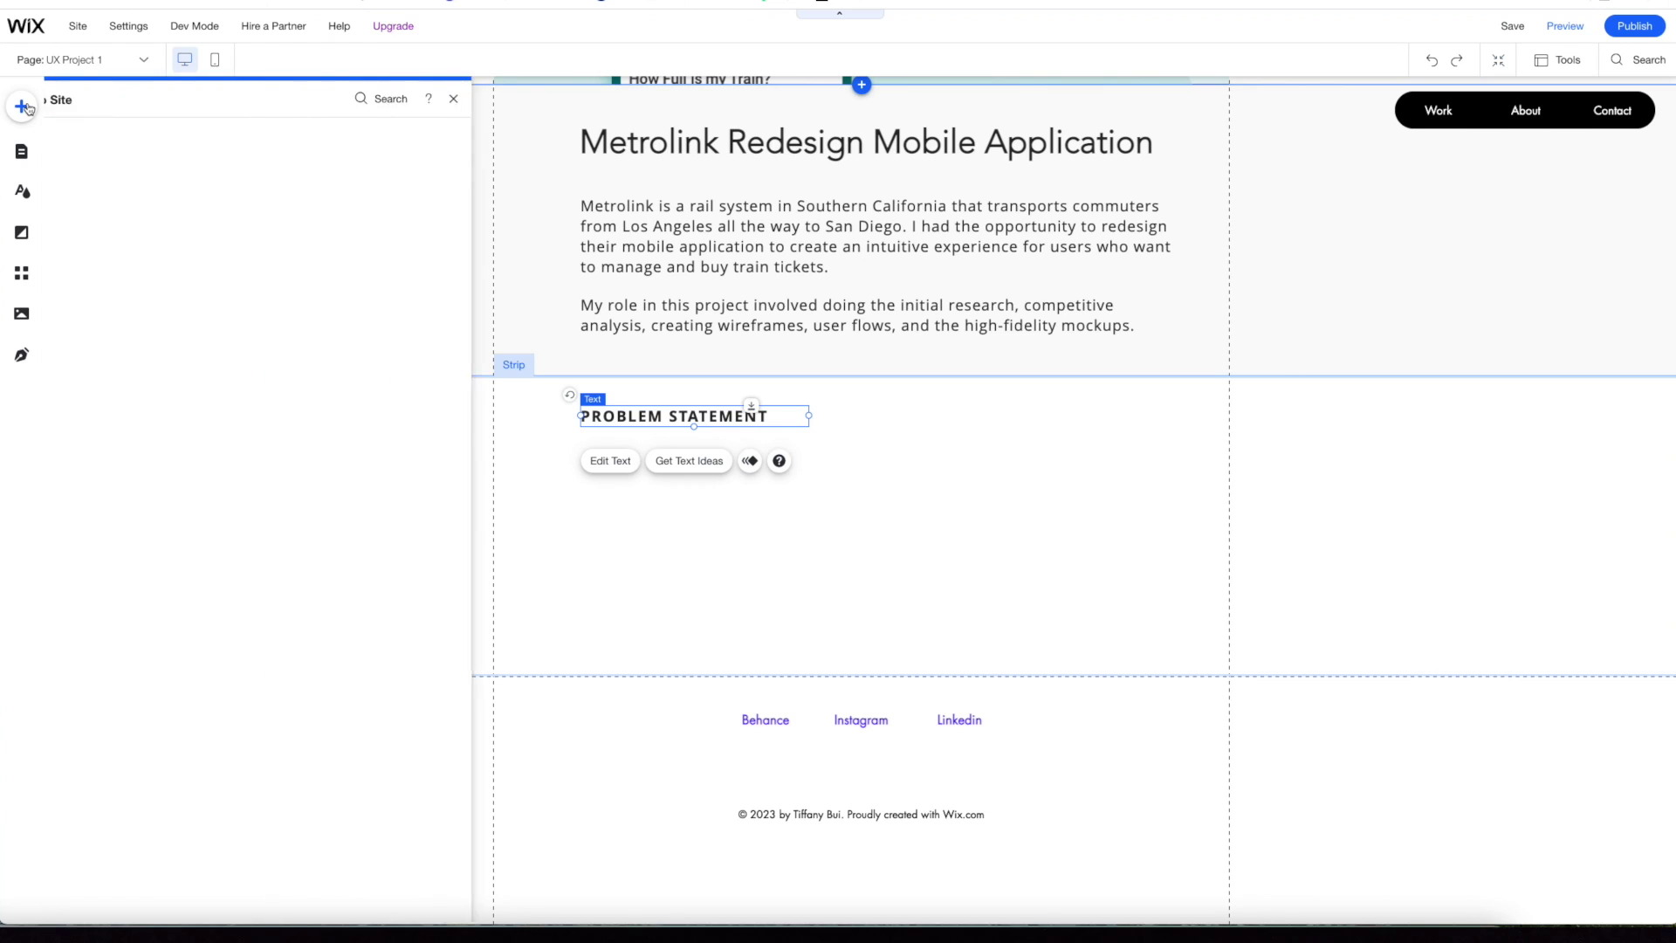
left_click(214, 194)
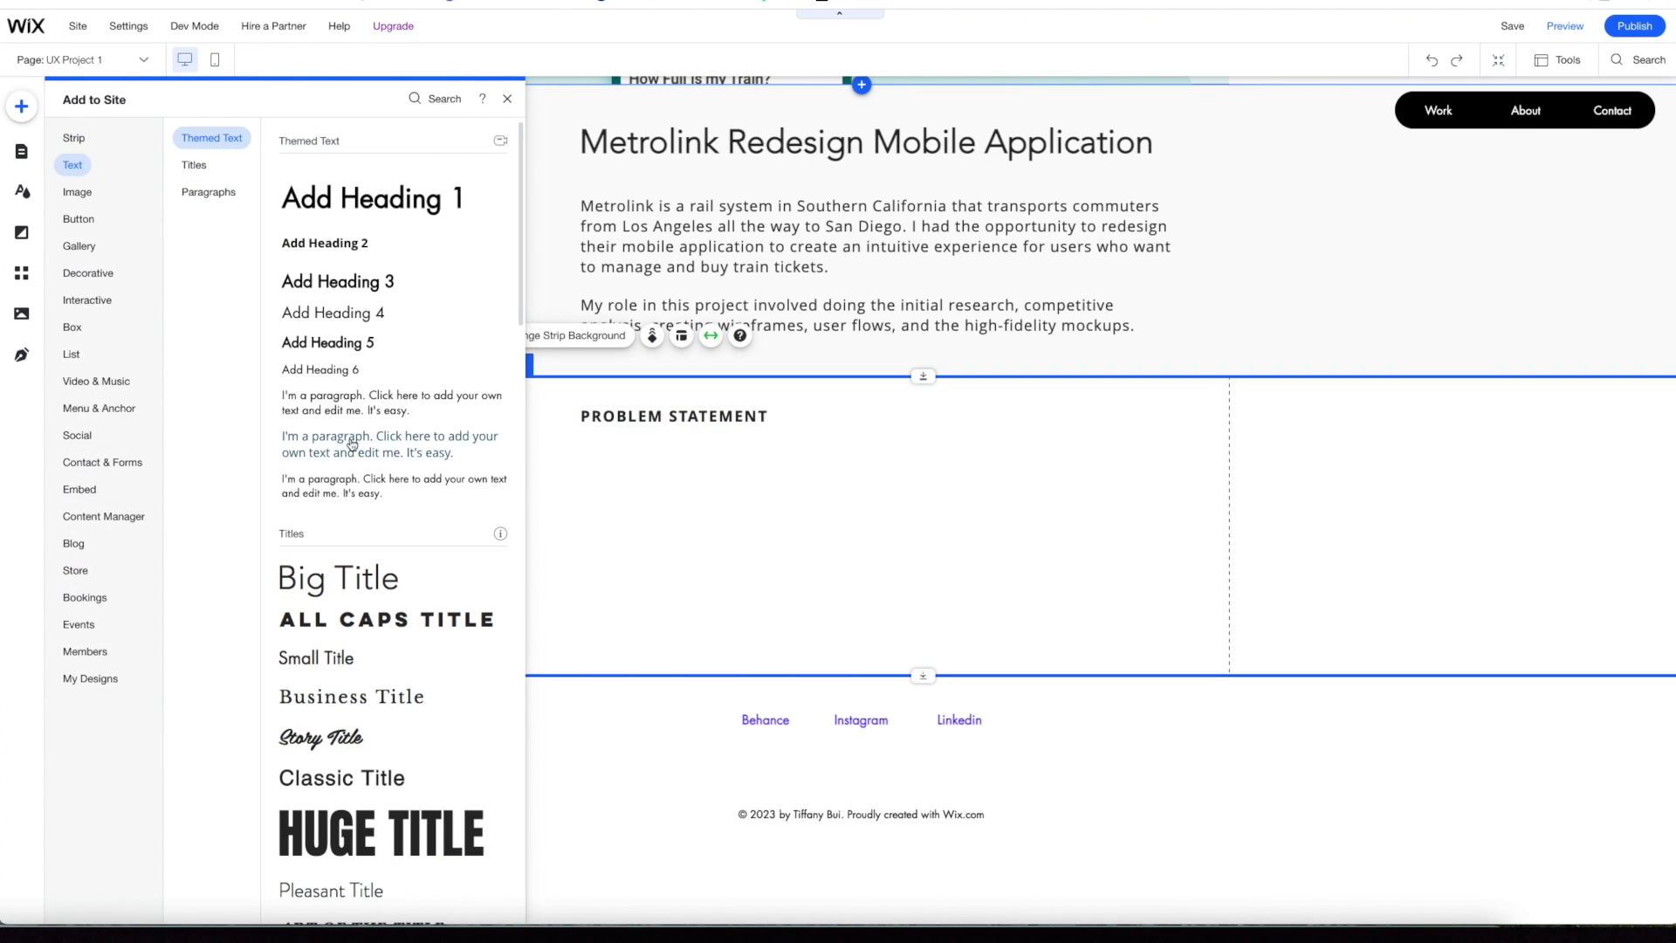
left_click_drag(367, 485, 637, 487)
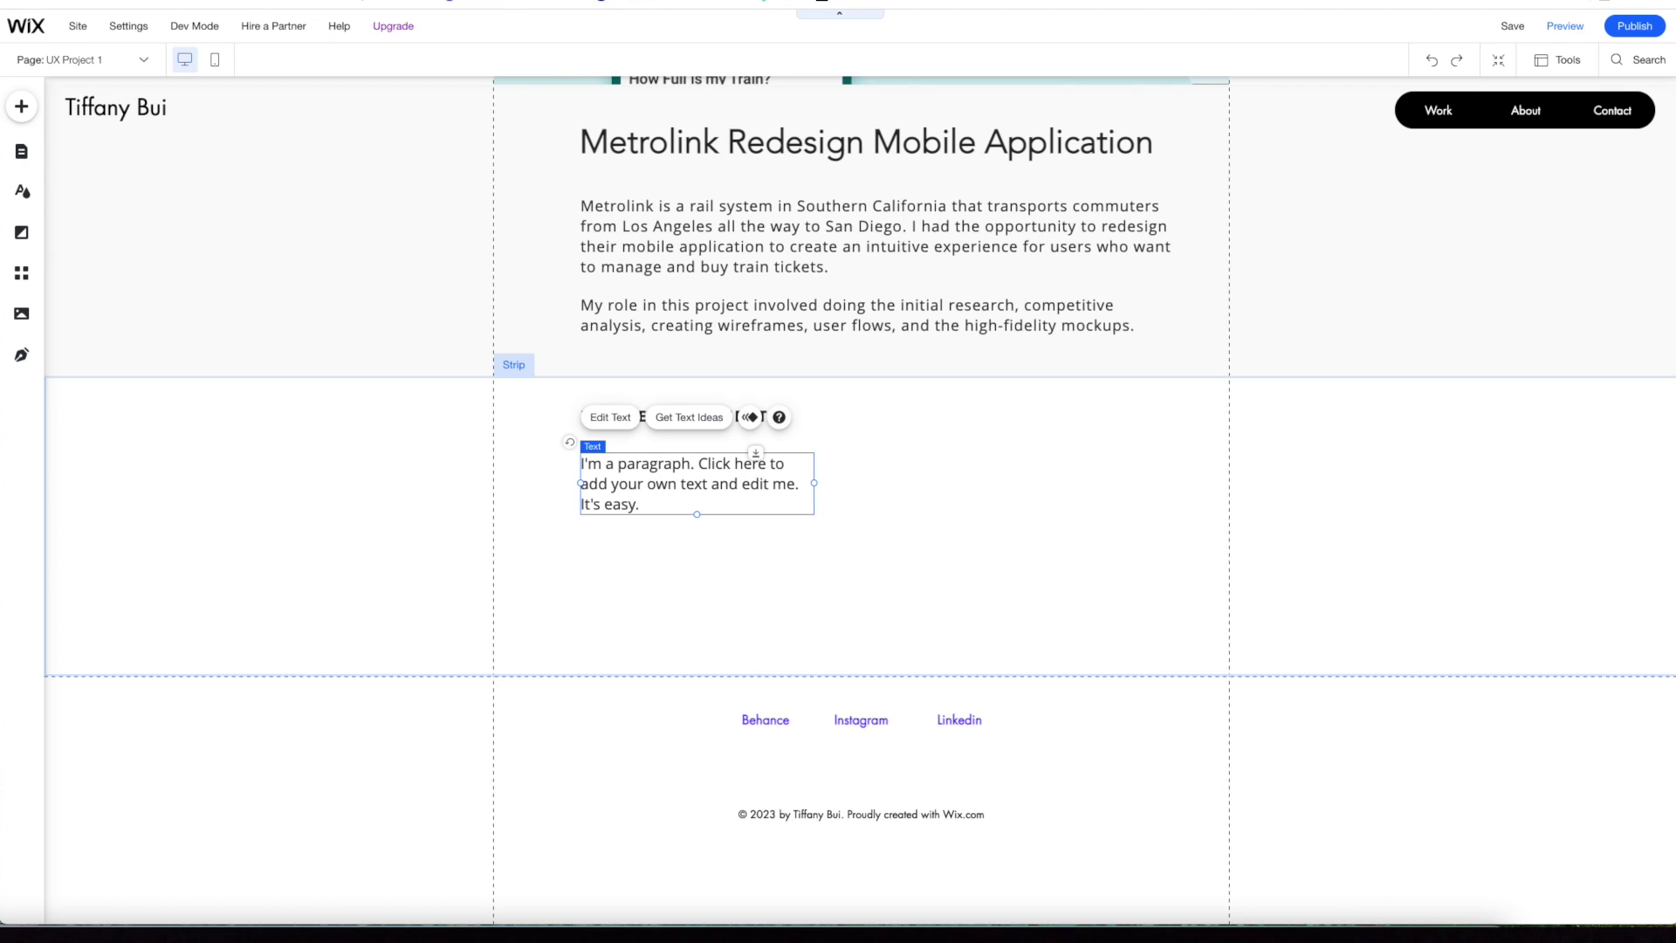
key("ctrl+z")
left_click(786, 476)
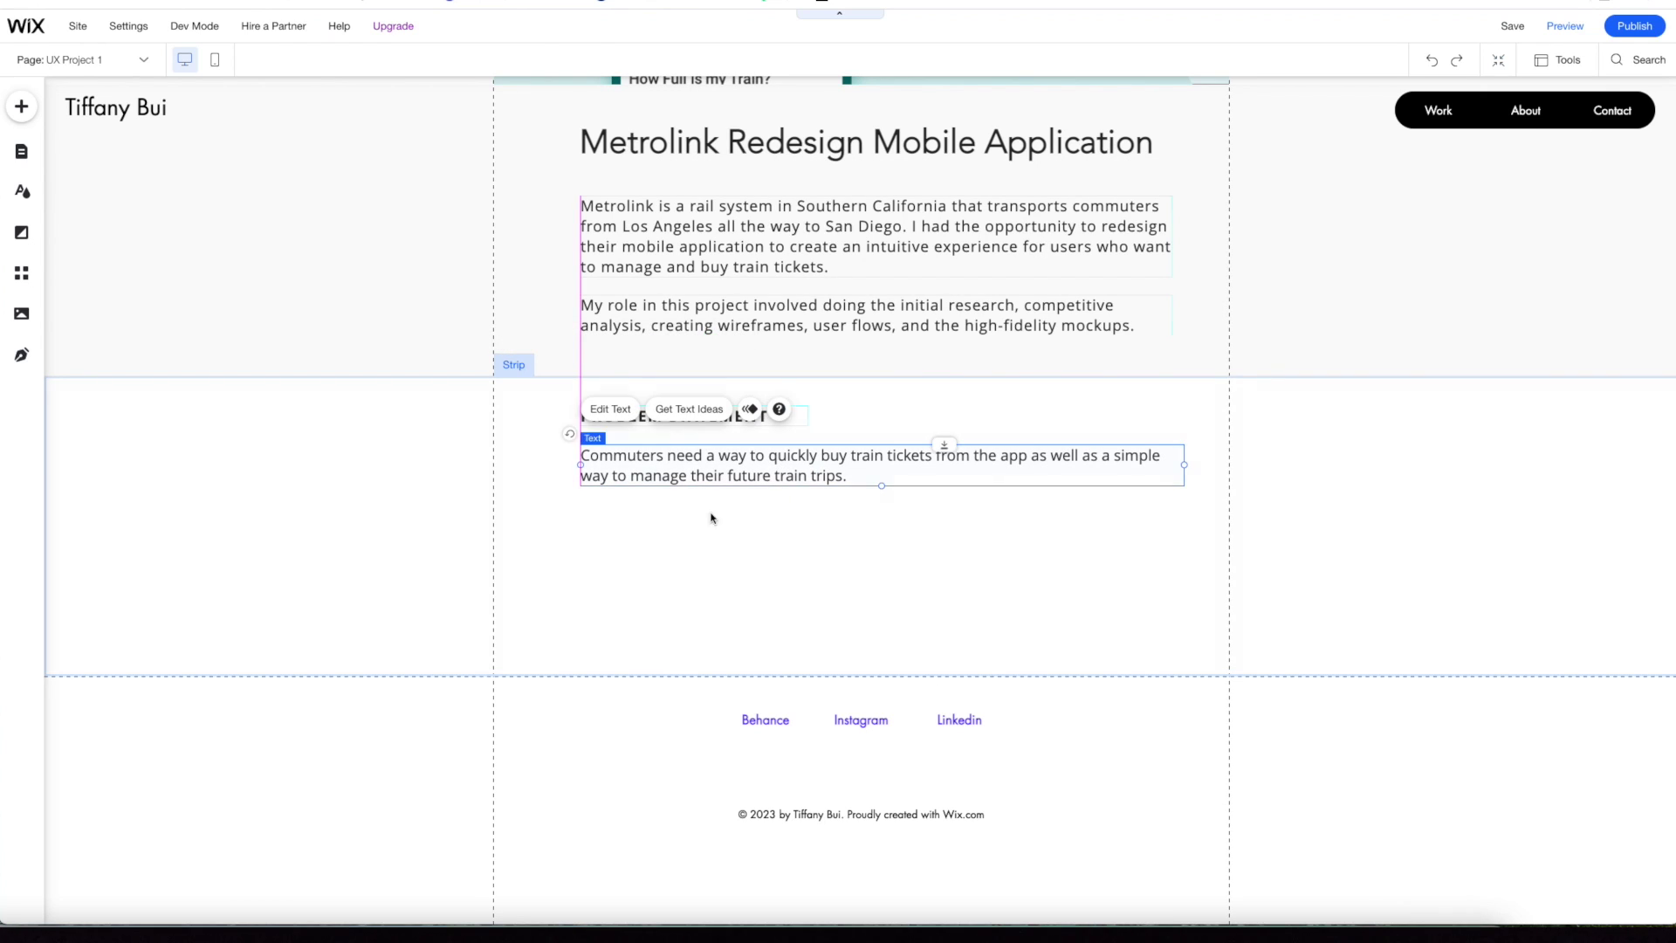
double_click(868, 475)
left_click(868, 477)
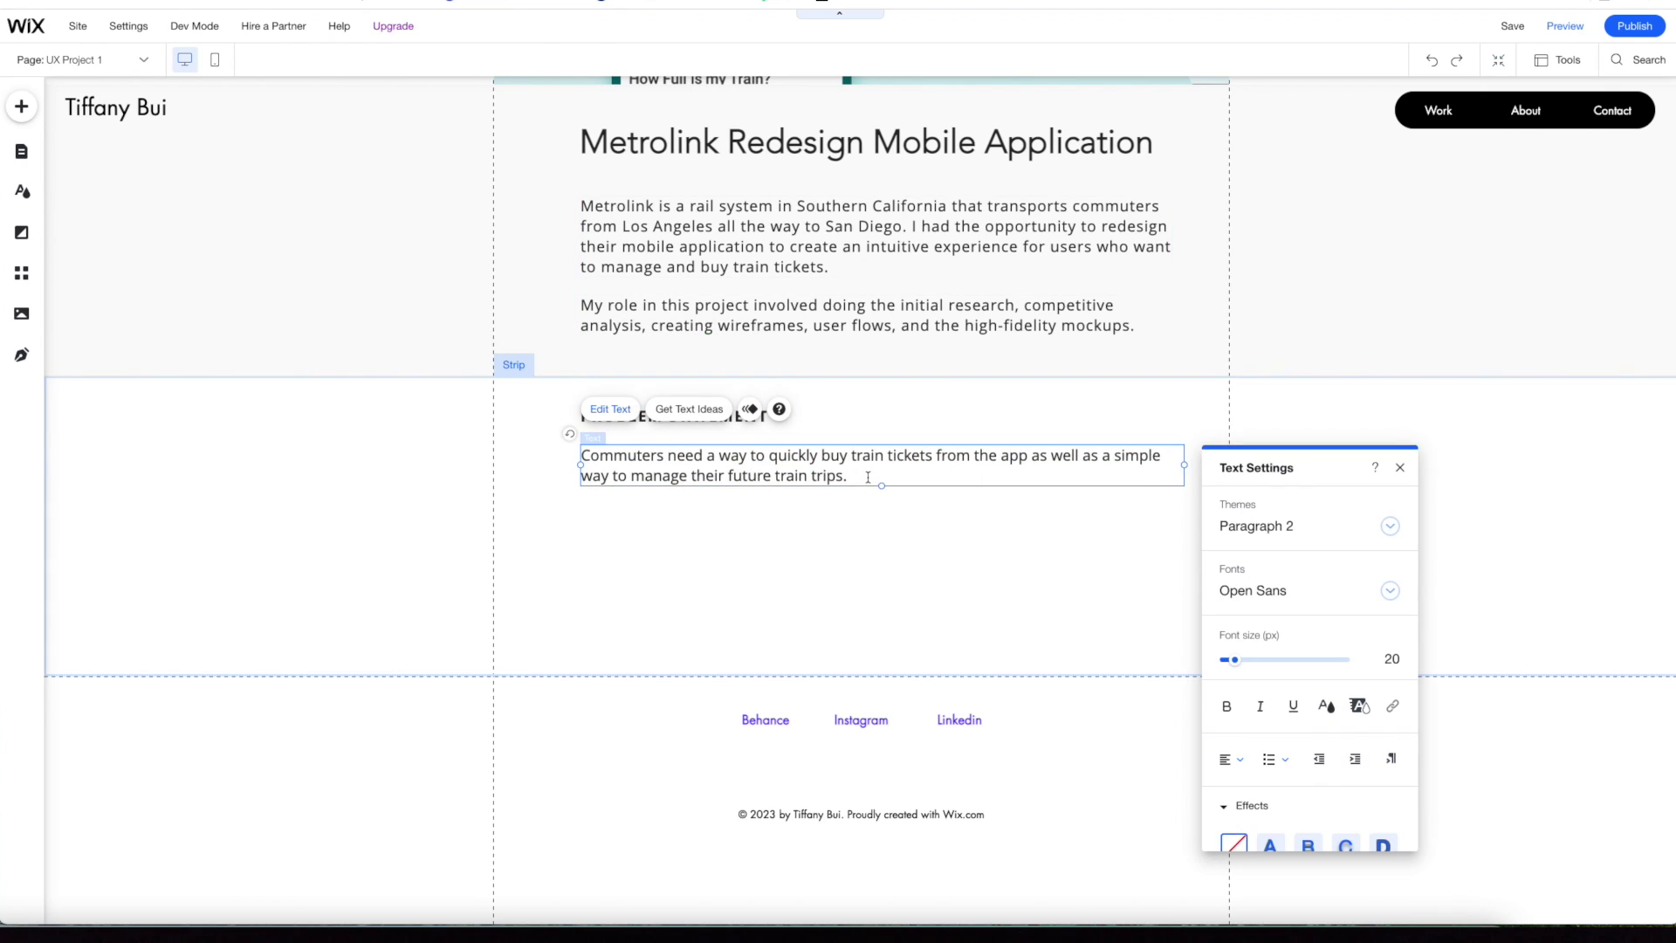
- Add a 'User Pain Points:' line followed by a bulleted list of pain points
key("Return")
key("Return")
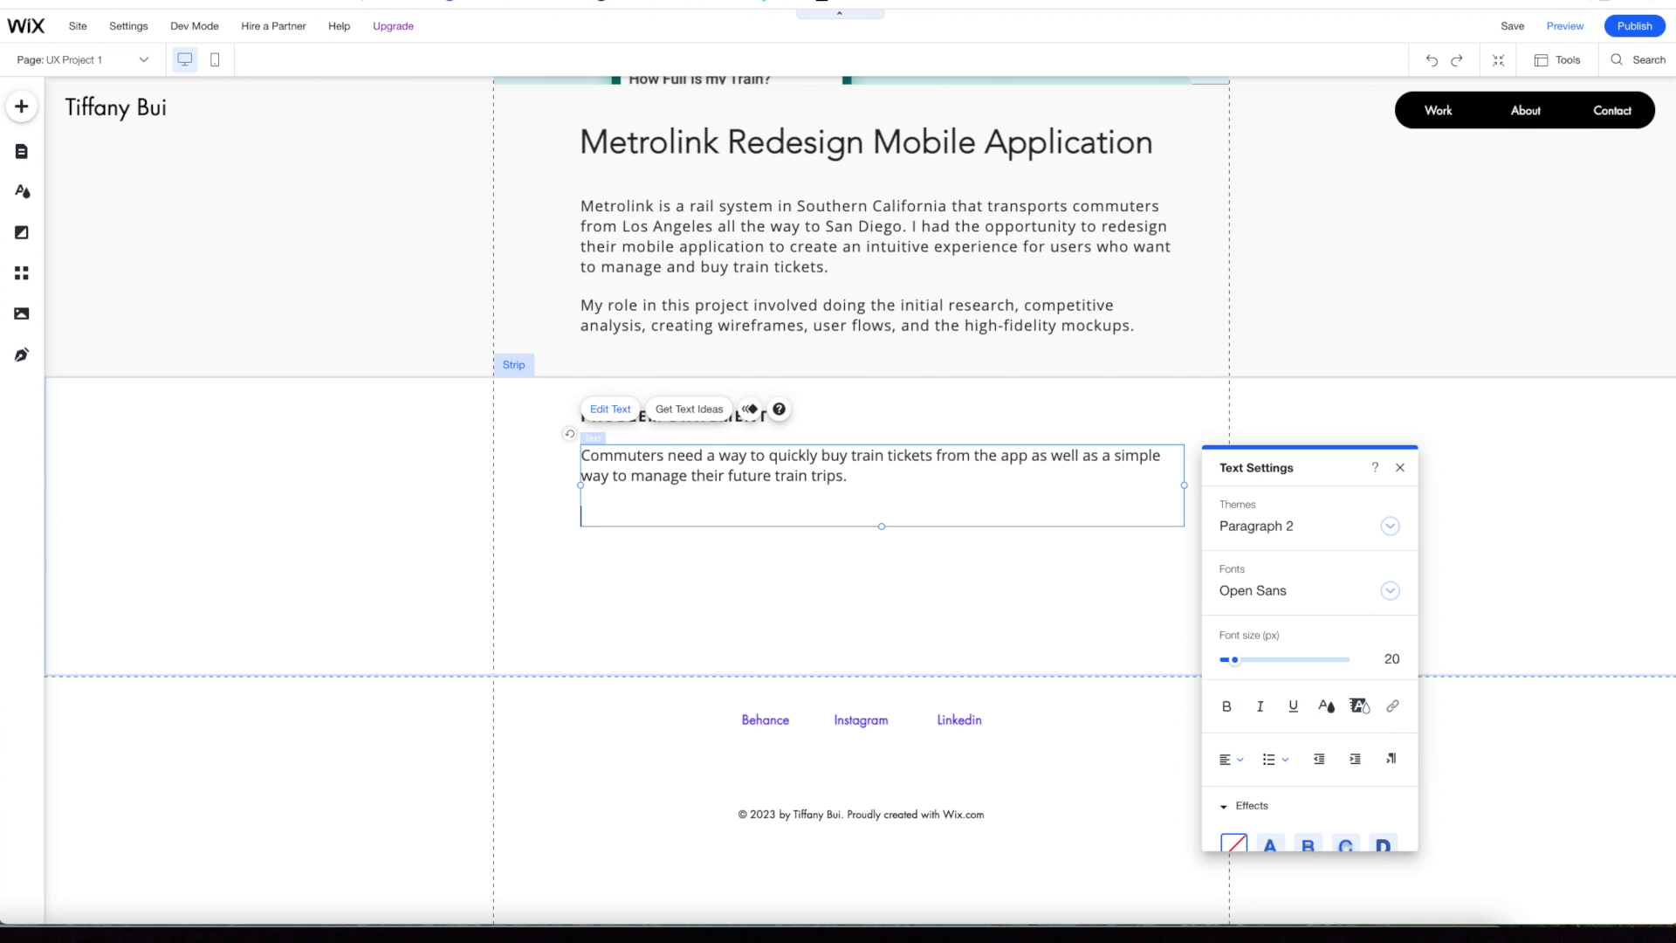
type("User Pain Poimts")
key("BackSpace")
key("BackSpace")
key("BackSpace")
type("nts:")
key("Return")
type("-")
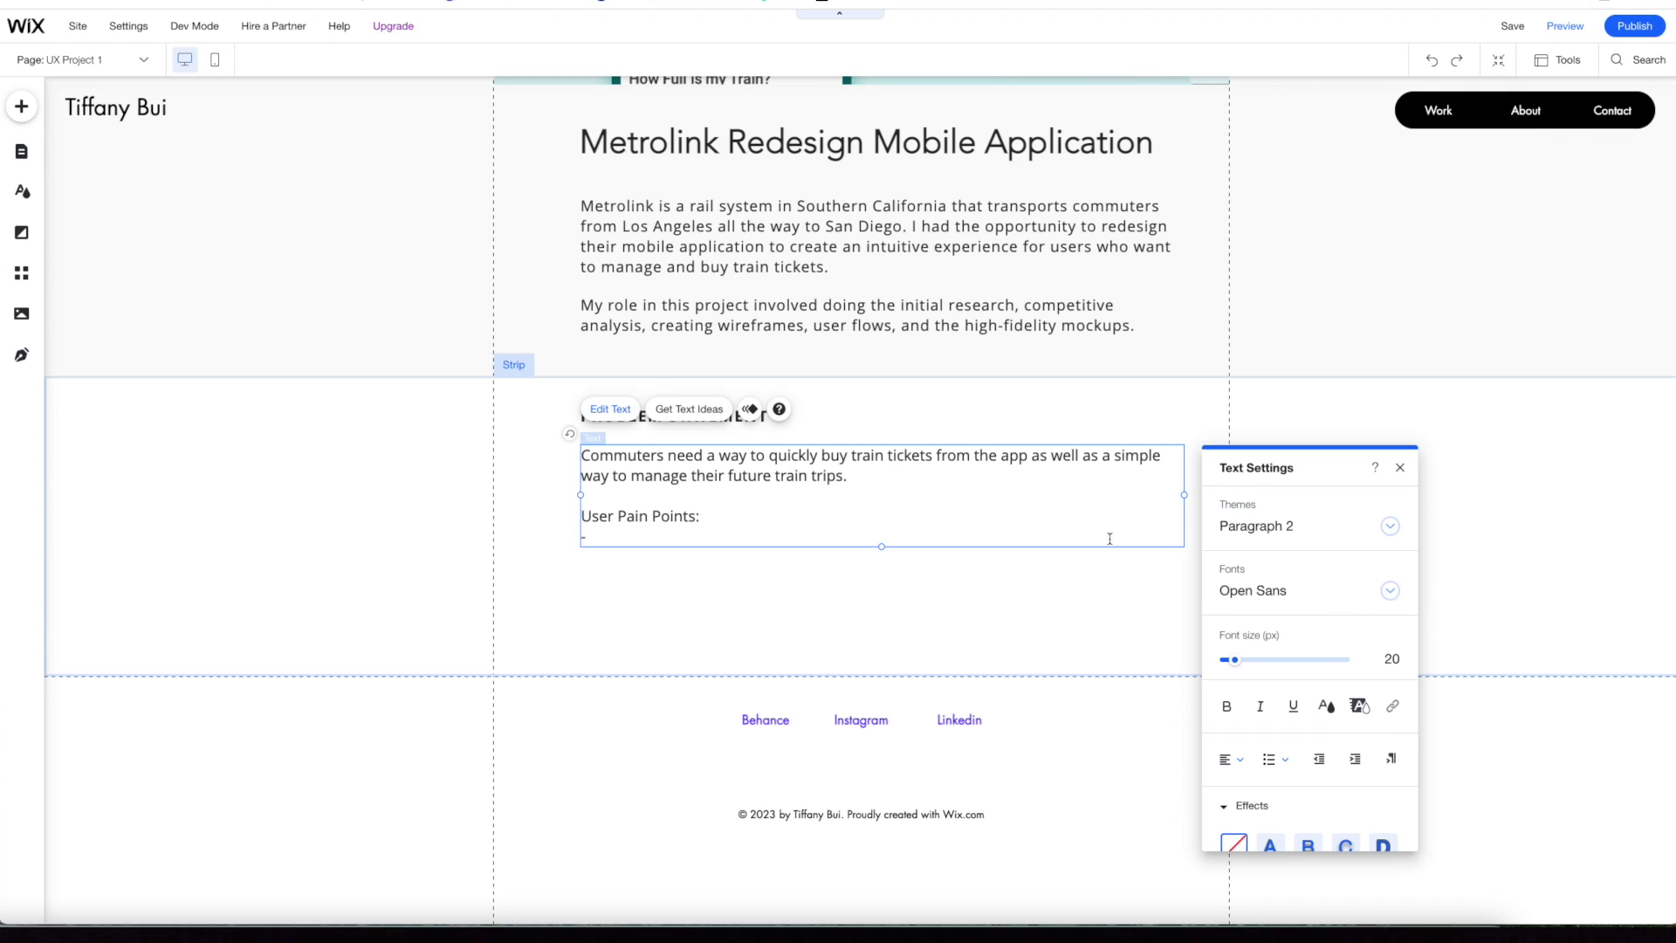
left_click(1271, 763)
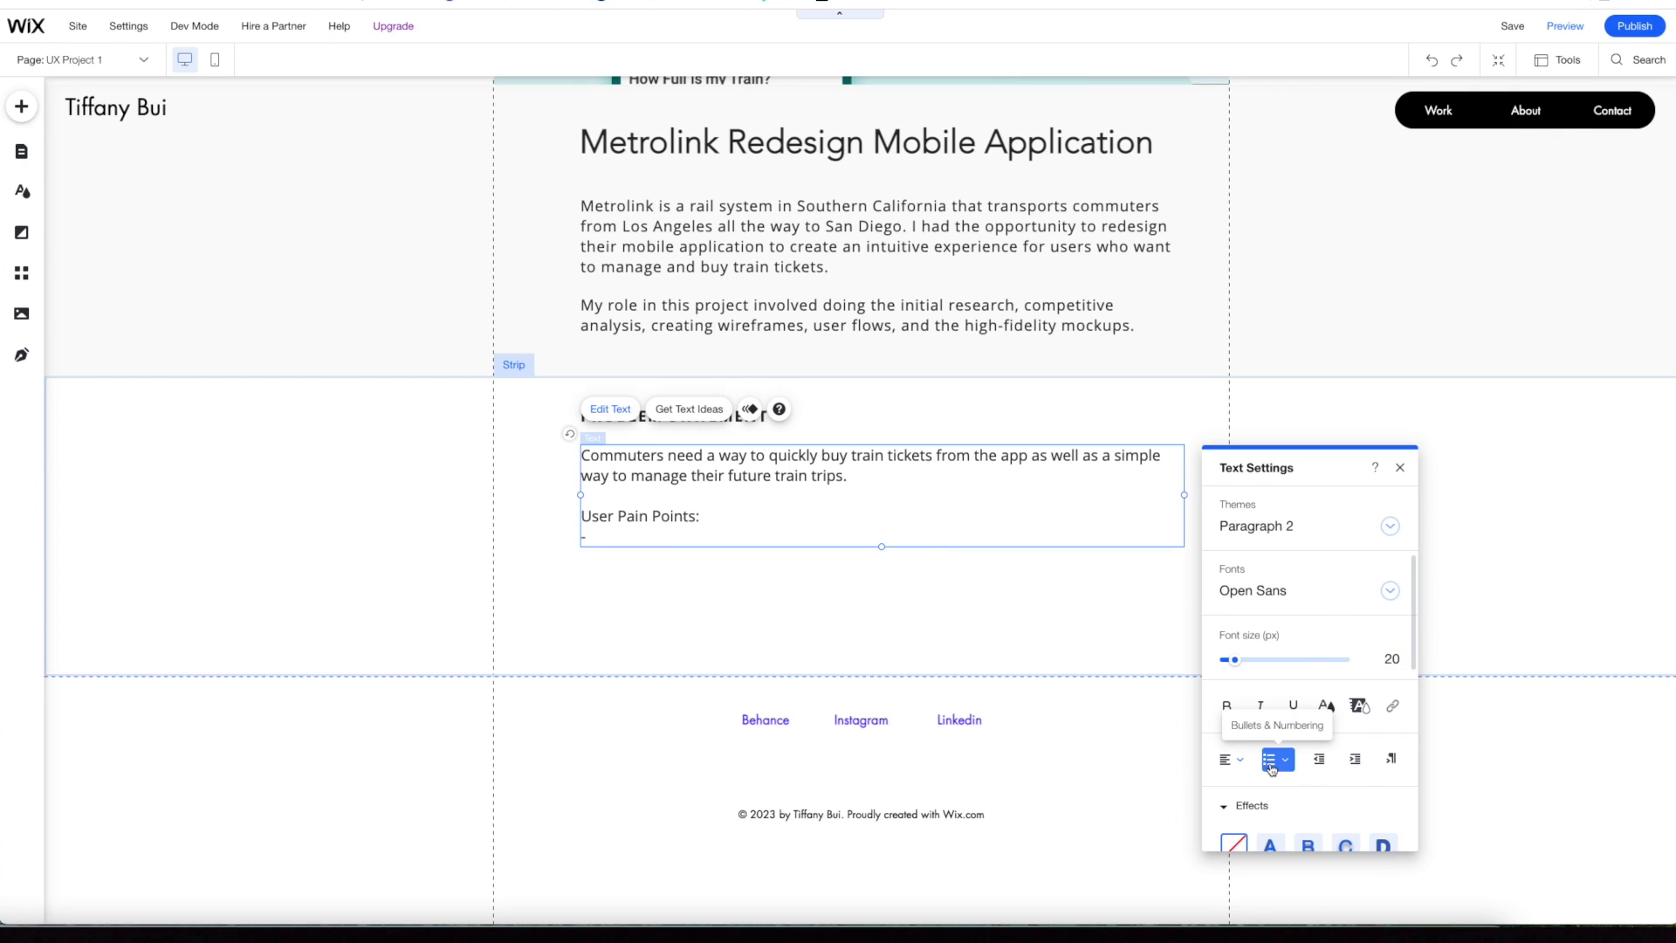
left_click(603, 546)
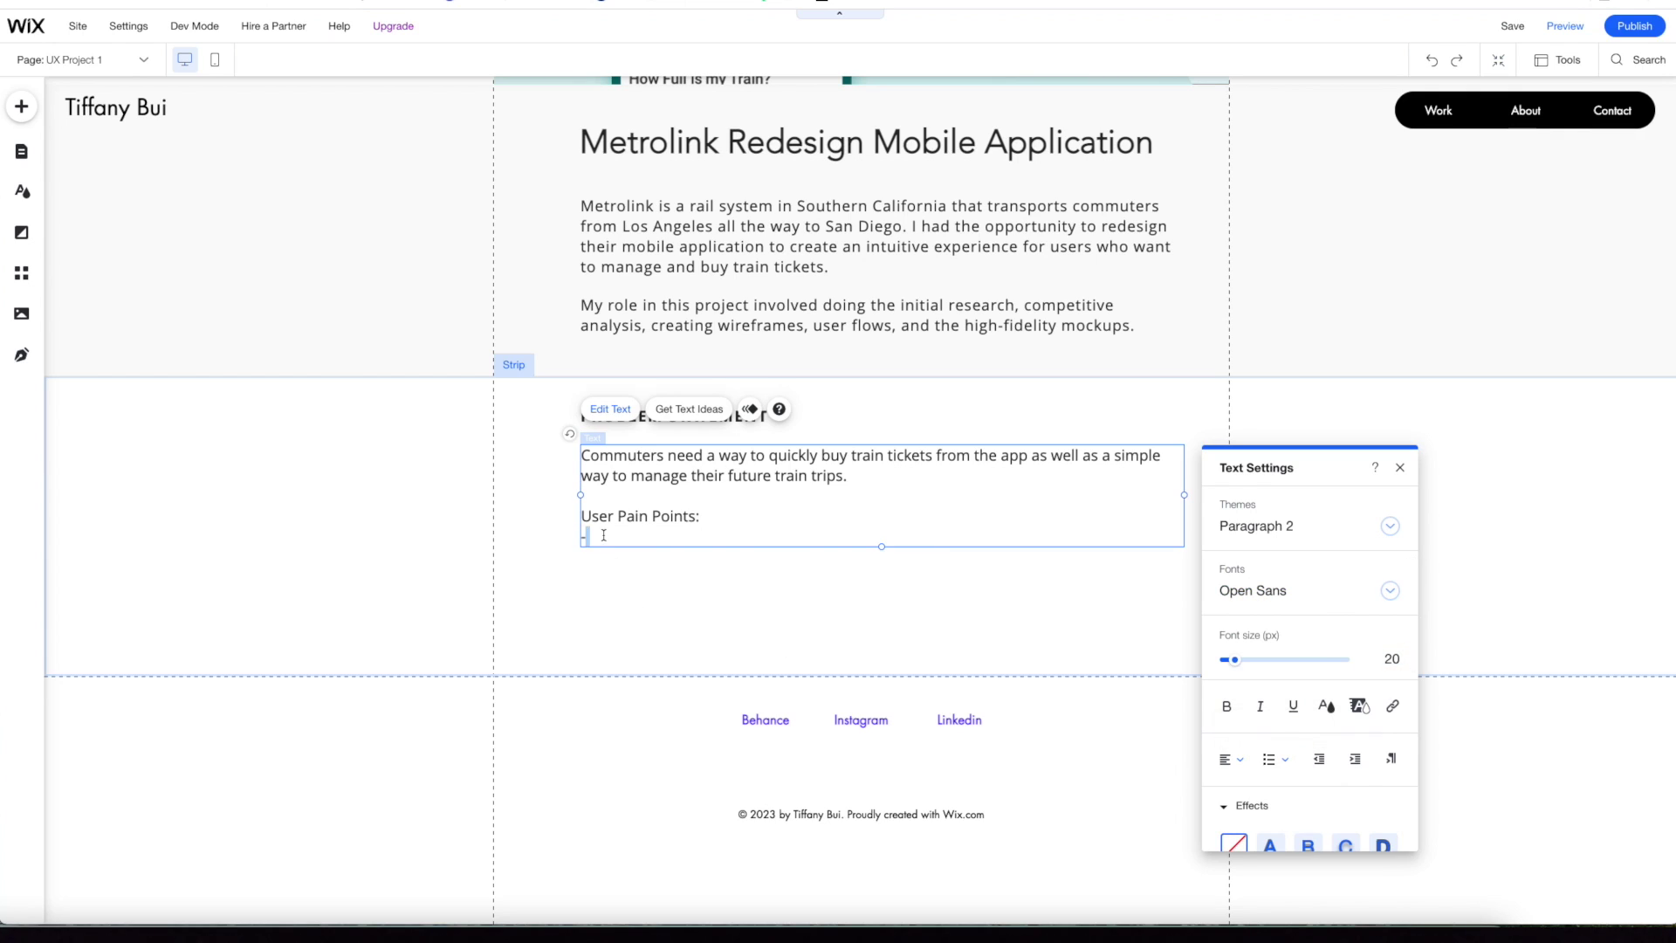
left_click(1273, 760)
left_click(1282, 805)
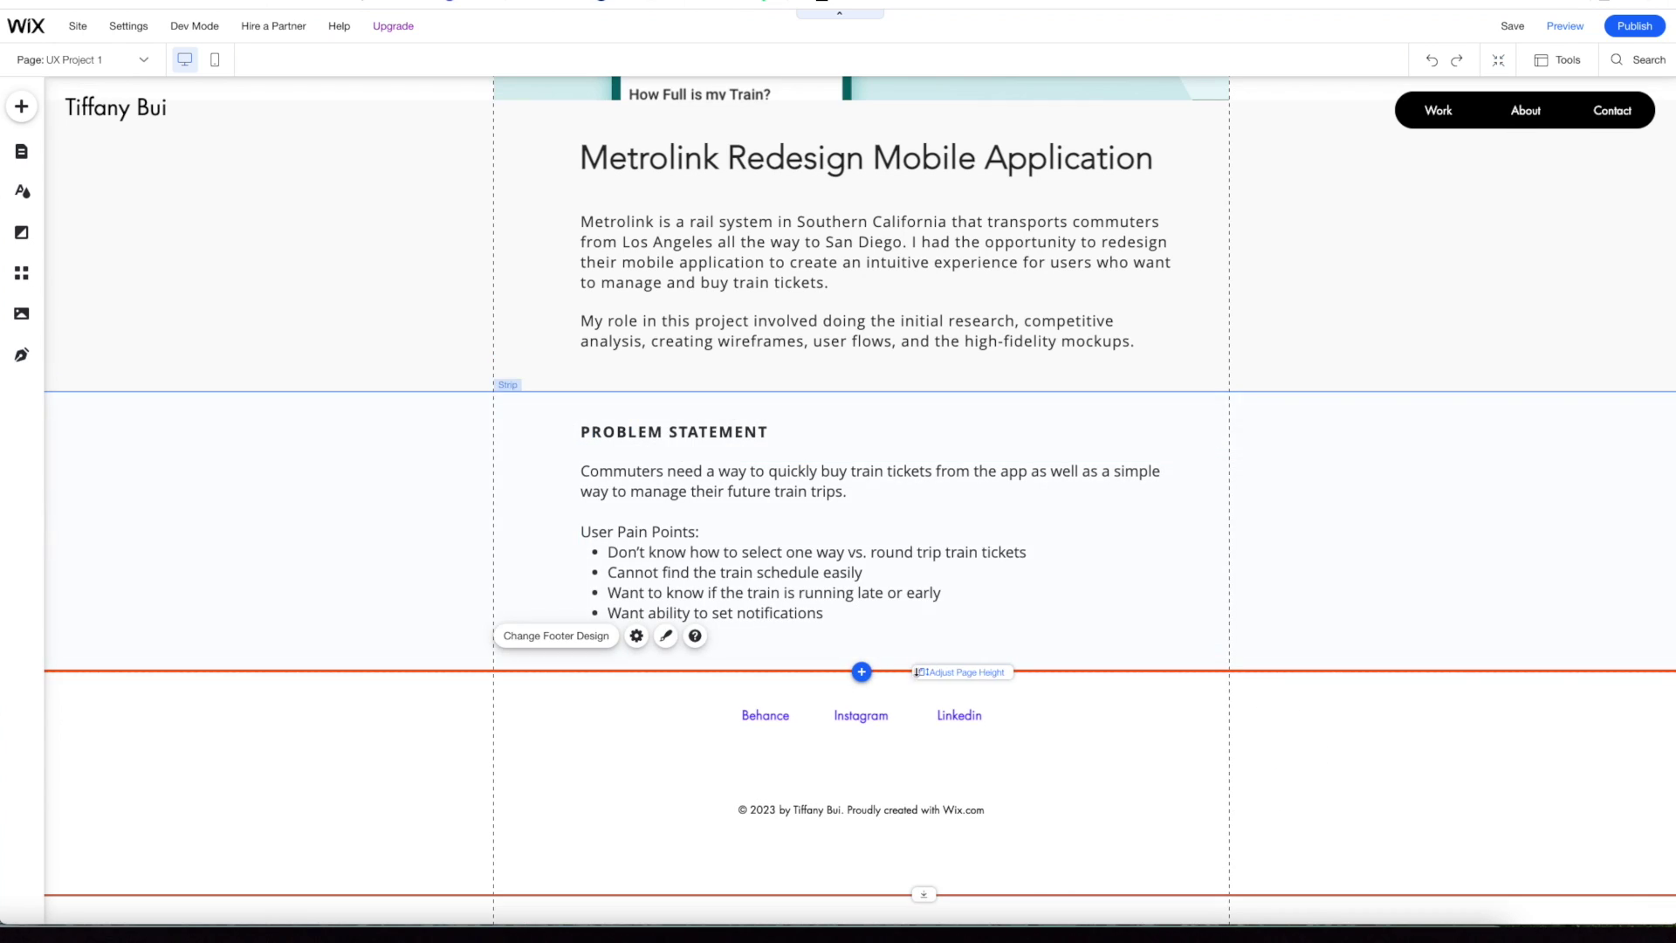
- Make the Problem Statement strip taller to fit the bulleted list
left_click_drag(919, 672, 946, 918)
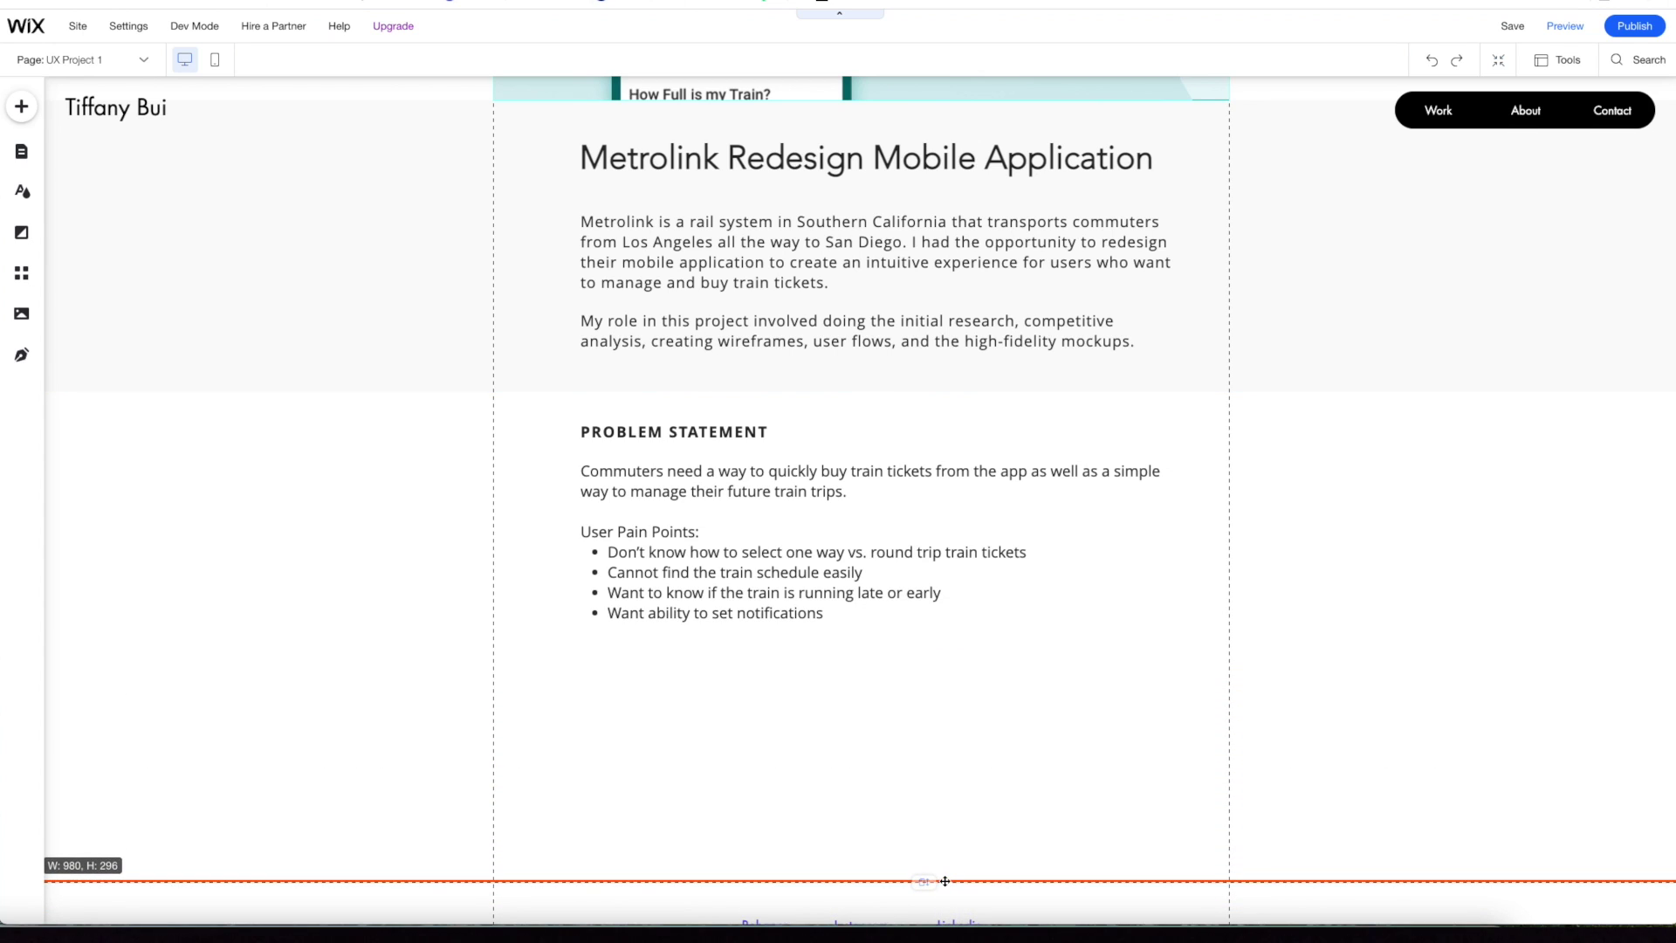
left_click(816, 614)
left_click(864, 670)
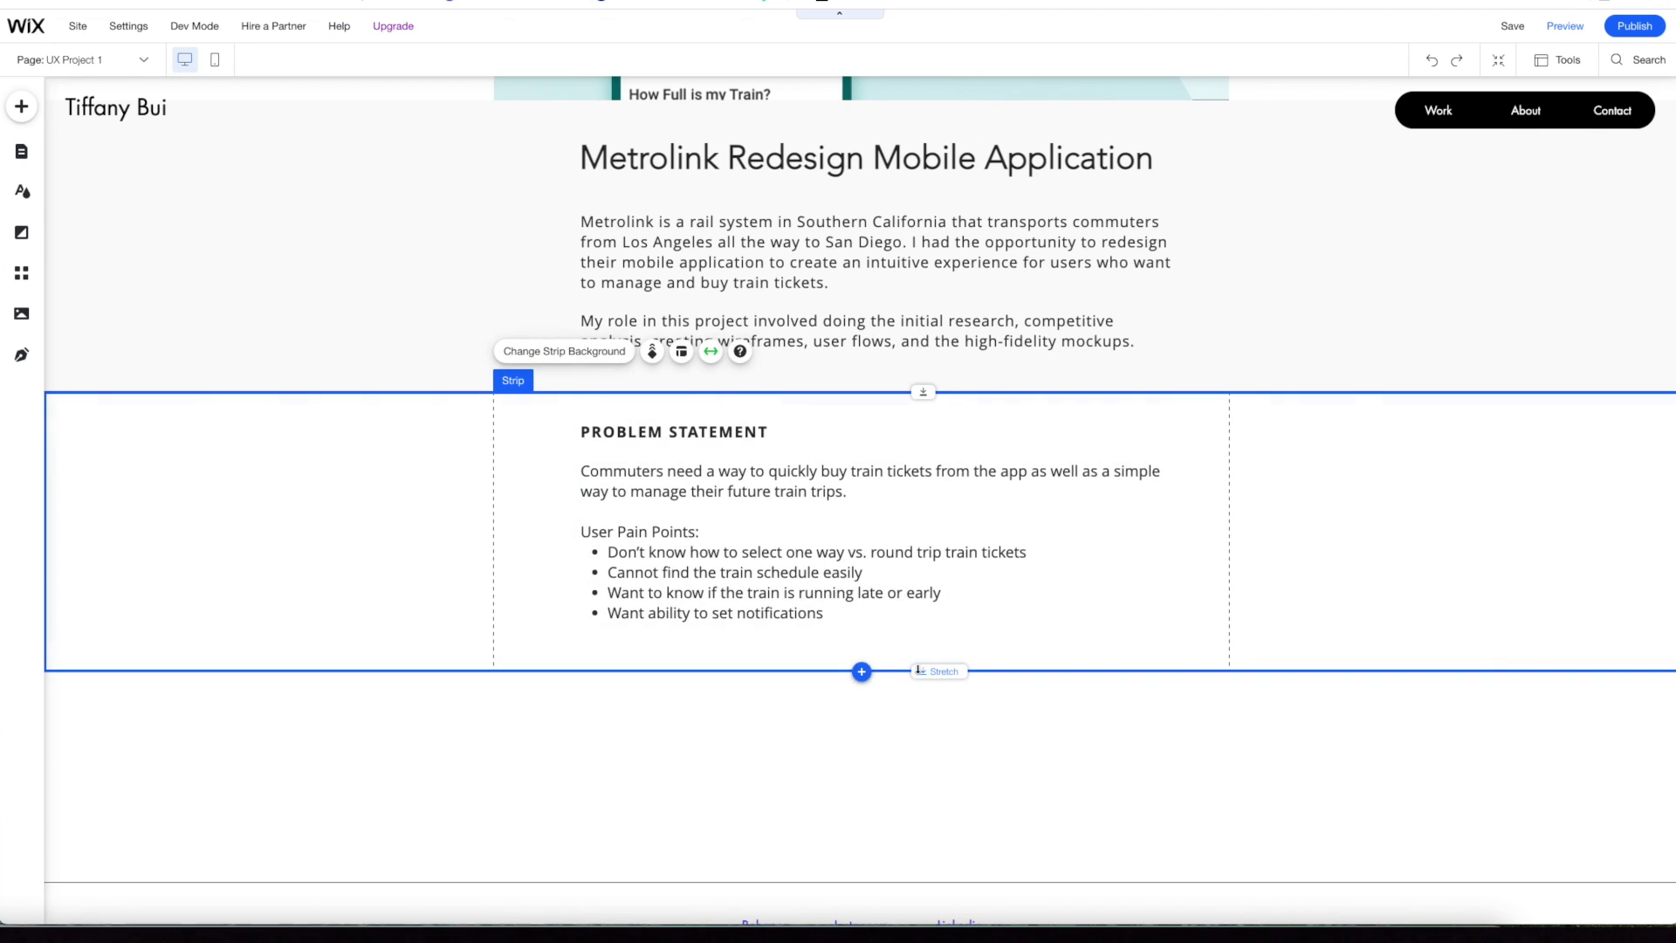
left_click_drag(864, 670, 951, 884)
- Bold 'User Pain Points:' and add a bold 'User Personas:' line after the bullets
left_click(834, 618)
double_click(836, 617)
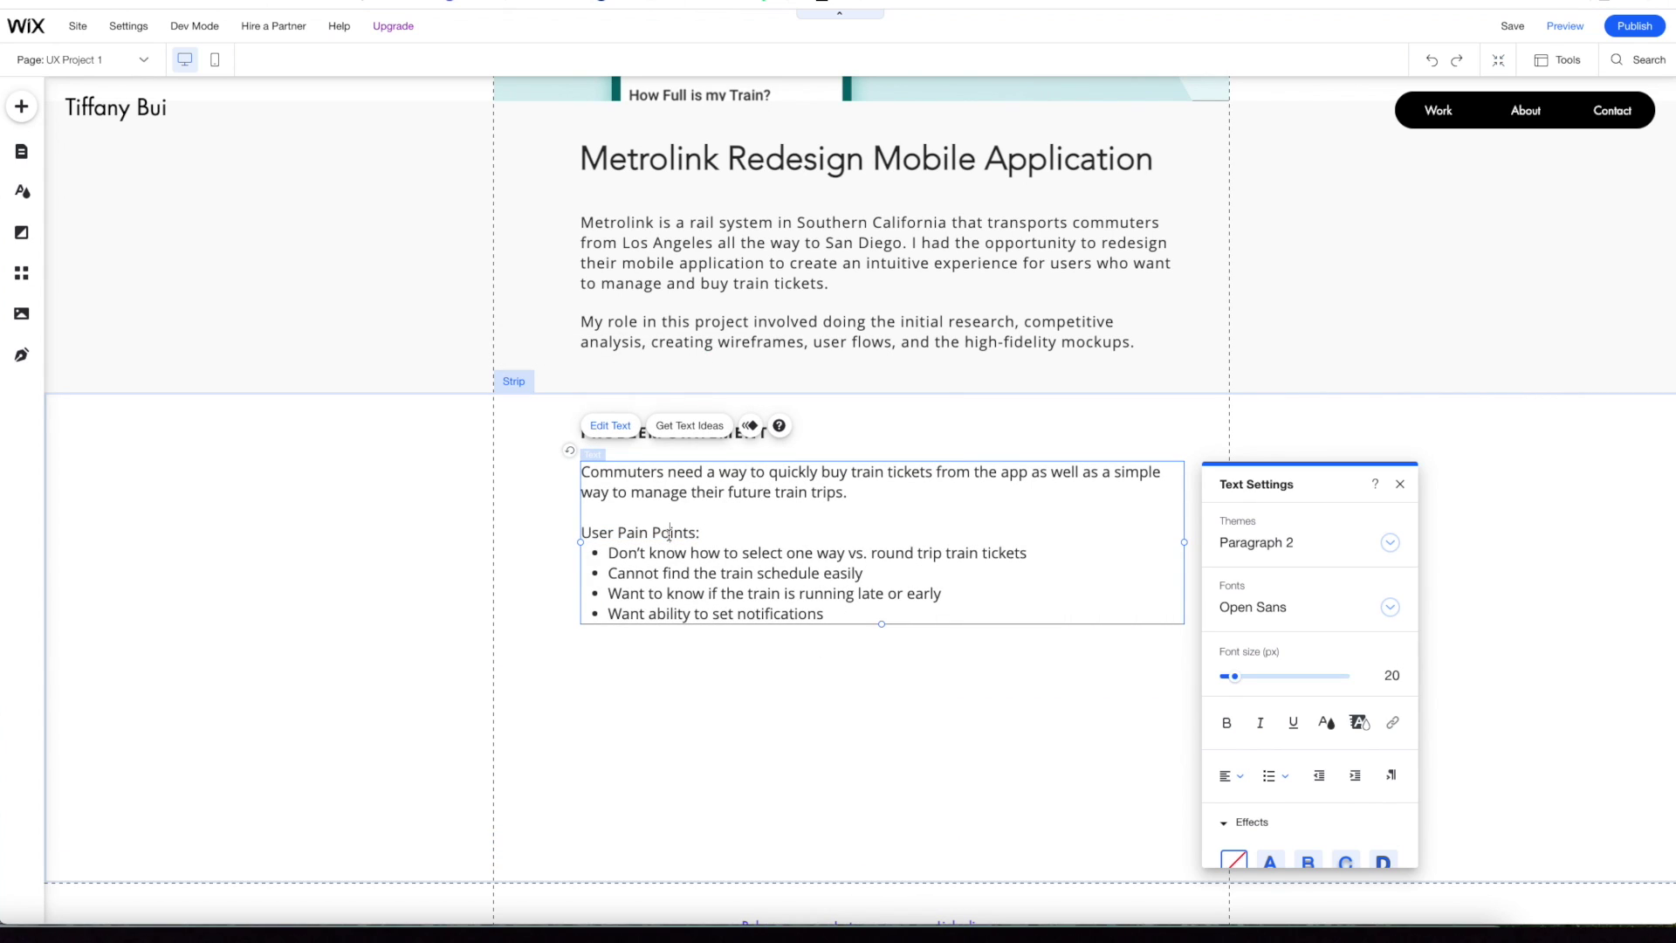
left_click_drag(582, 532, 708, 532)
key("ctrl+b")
left_click(864, 622)
key("Return")
key("Return")
type("User Personas:")
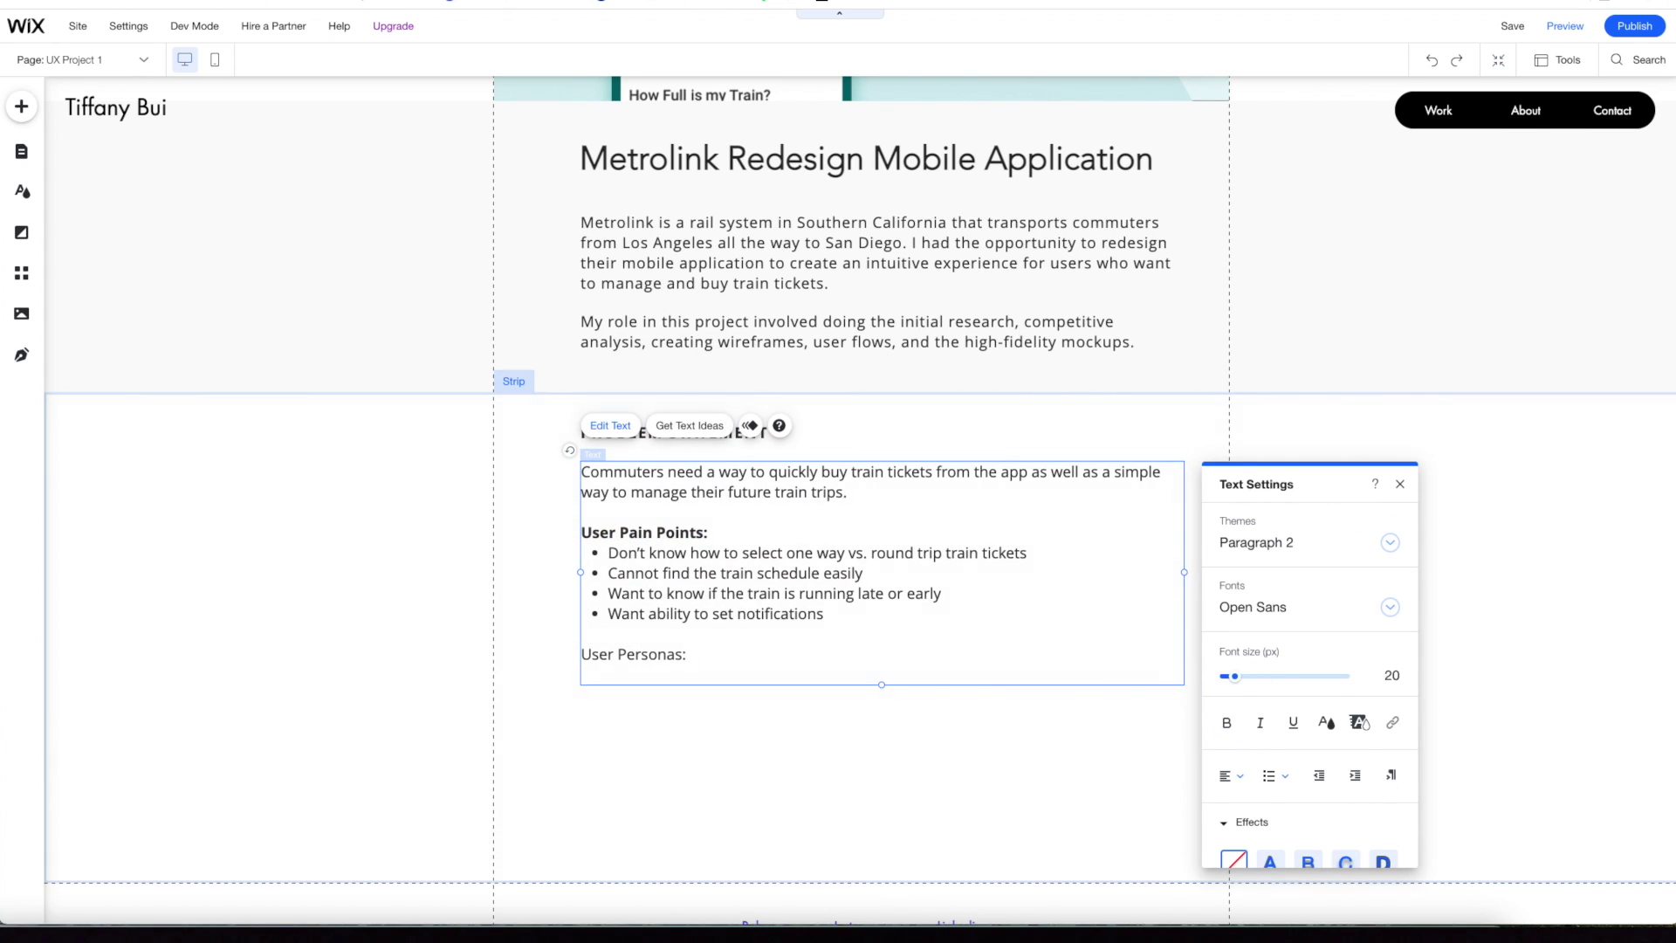
type("We surveyed 10 people and found that most of the users are young professional commuters who like to use the metrolink app to buy affordable tickets in order to help them get from point A to point B as quickly as possible.")
left_click_drag(582, 654, 696, 654)
key("ctrl+b")
left_click(1388, 744)
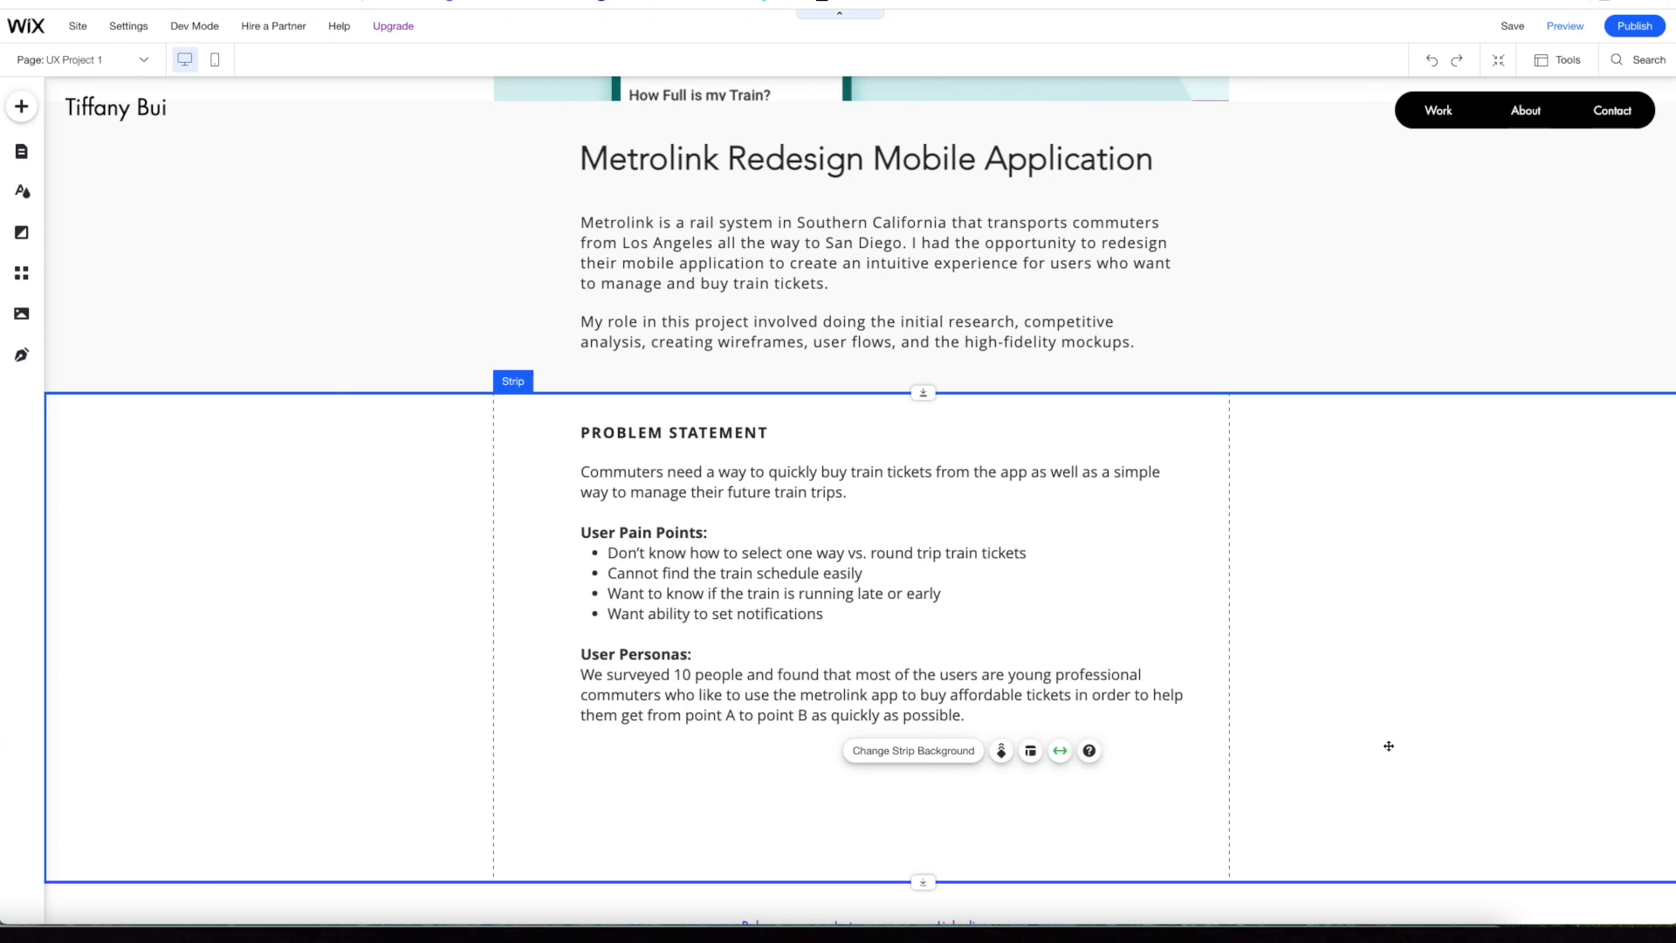
left_click(1522, 700)
left_click(21, 105)
- Add a blank section and upload the 'metro link 3.png' mockup image into it
left_click(423, 280)
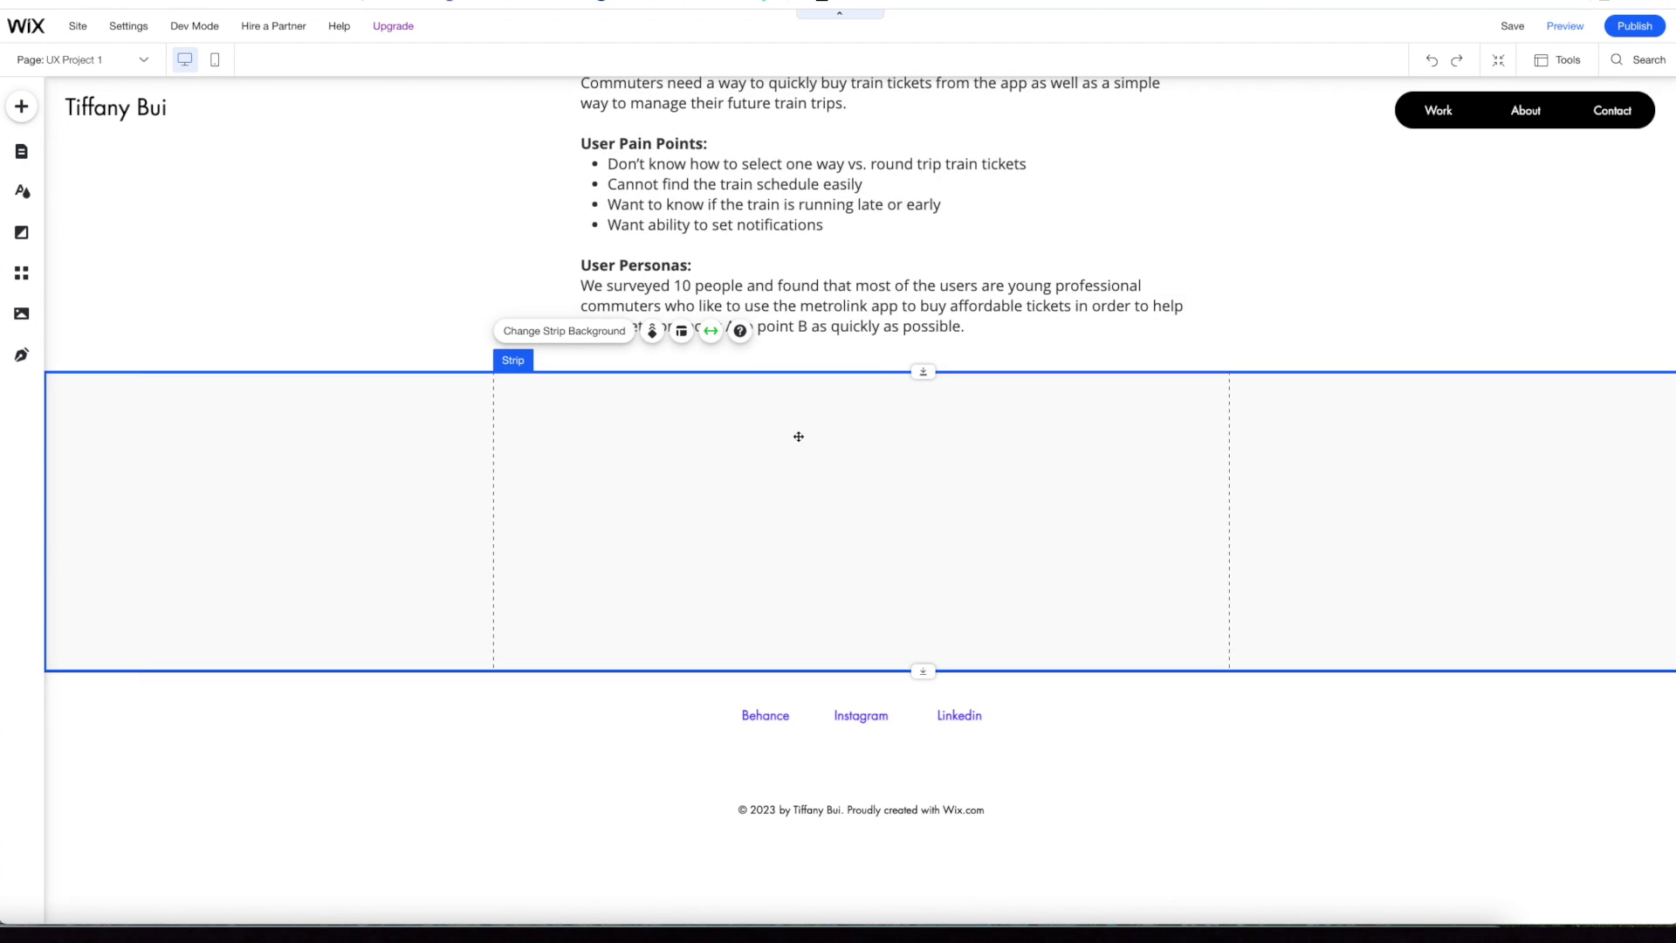
left_click(21, 106)
left_click(77, 192)
left_click(470, 212)
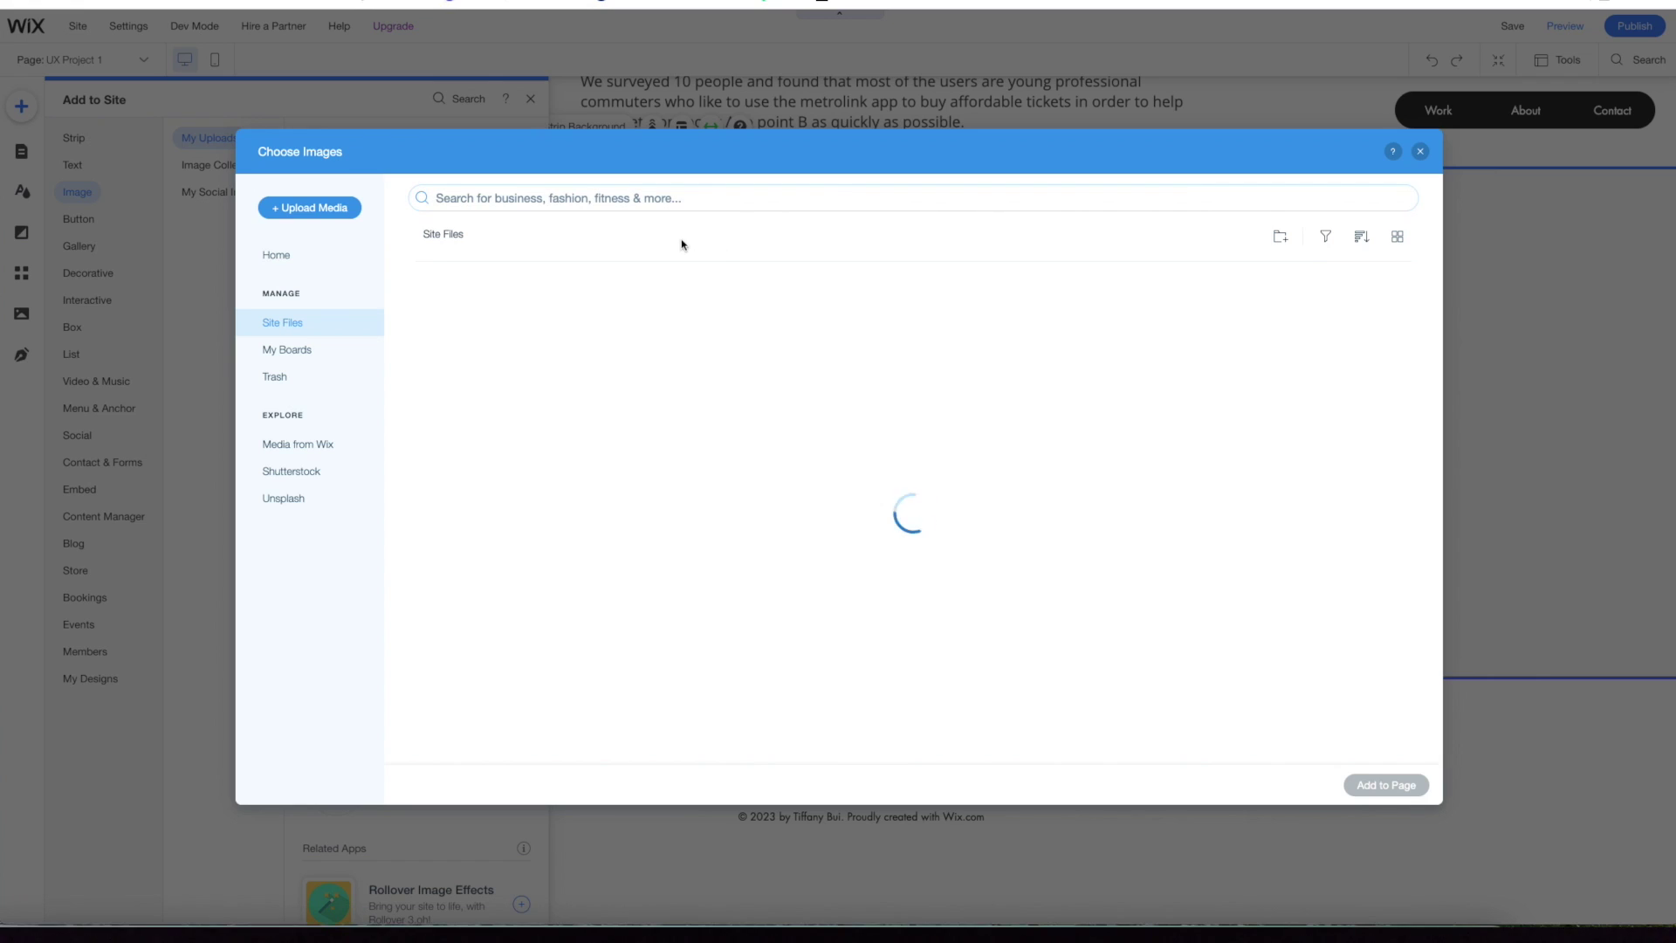
left_click(310, 208)
left_click(866, 508)
left_click(750, 333)
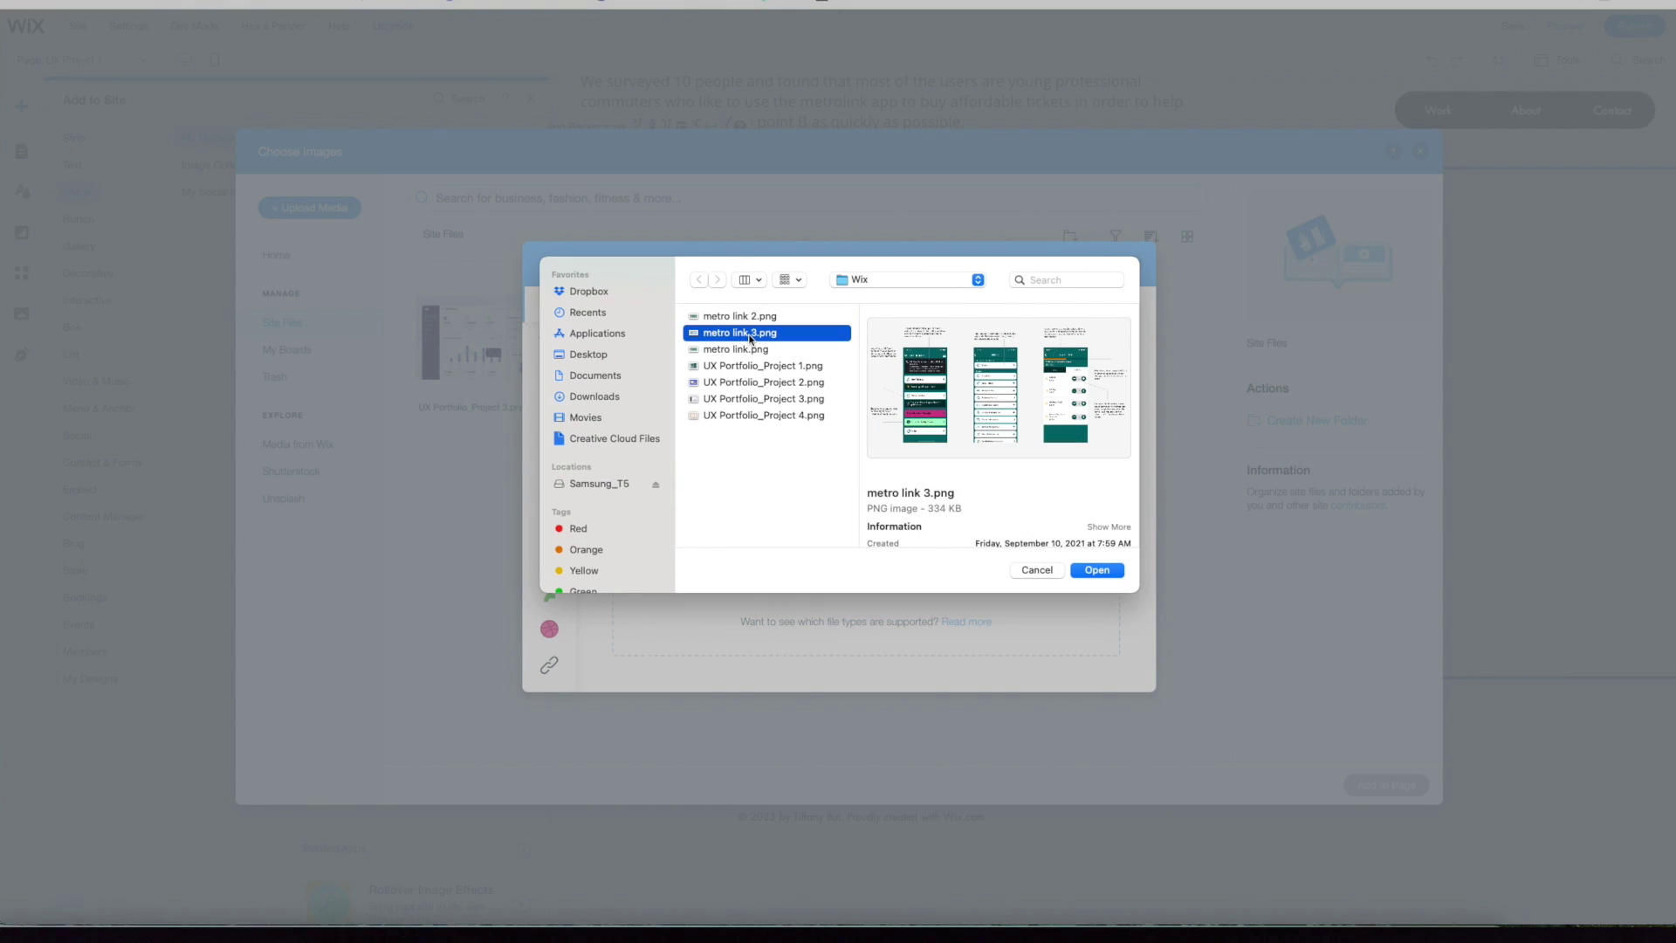
left_click(1106, 575)
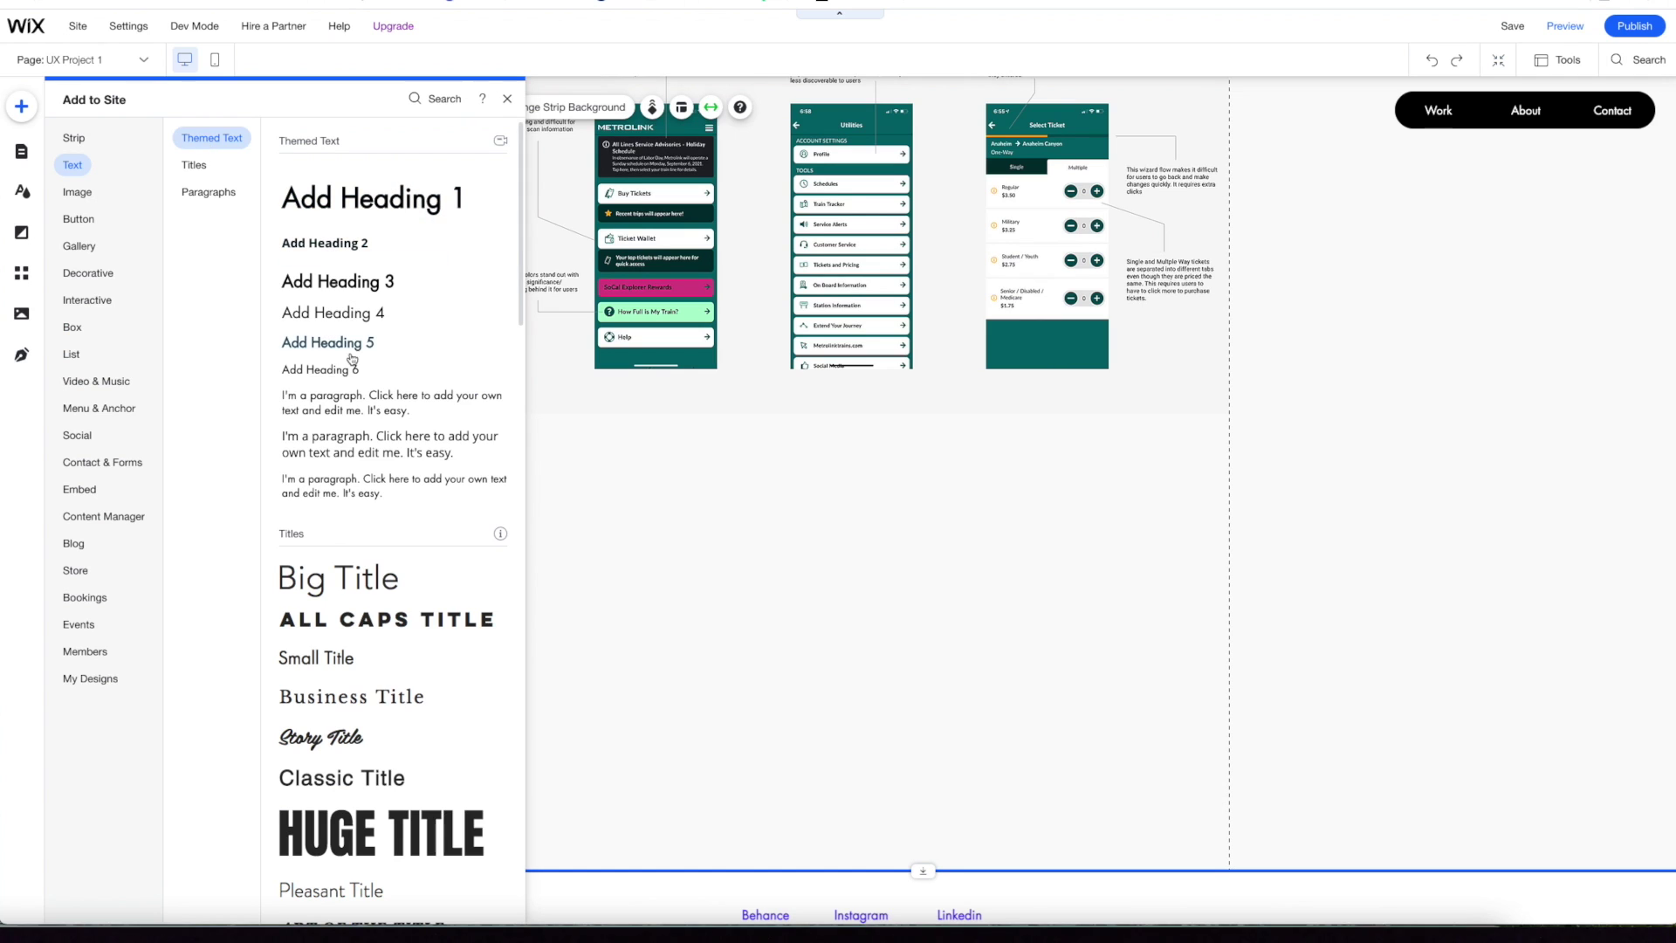
- Add a blank section below the mockups with a conclusion paragraph about limited project time
left_click(370, 439)
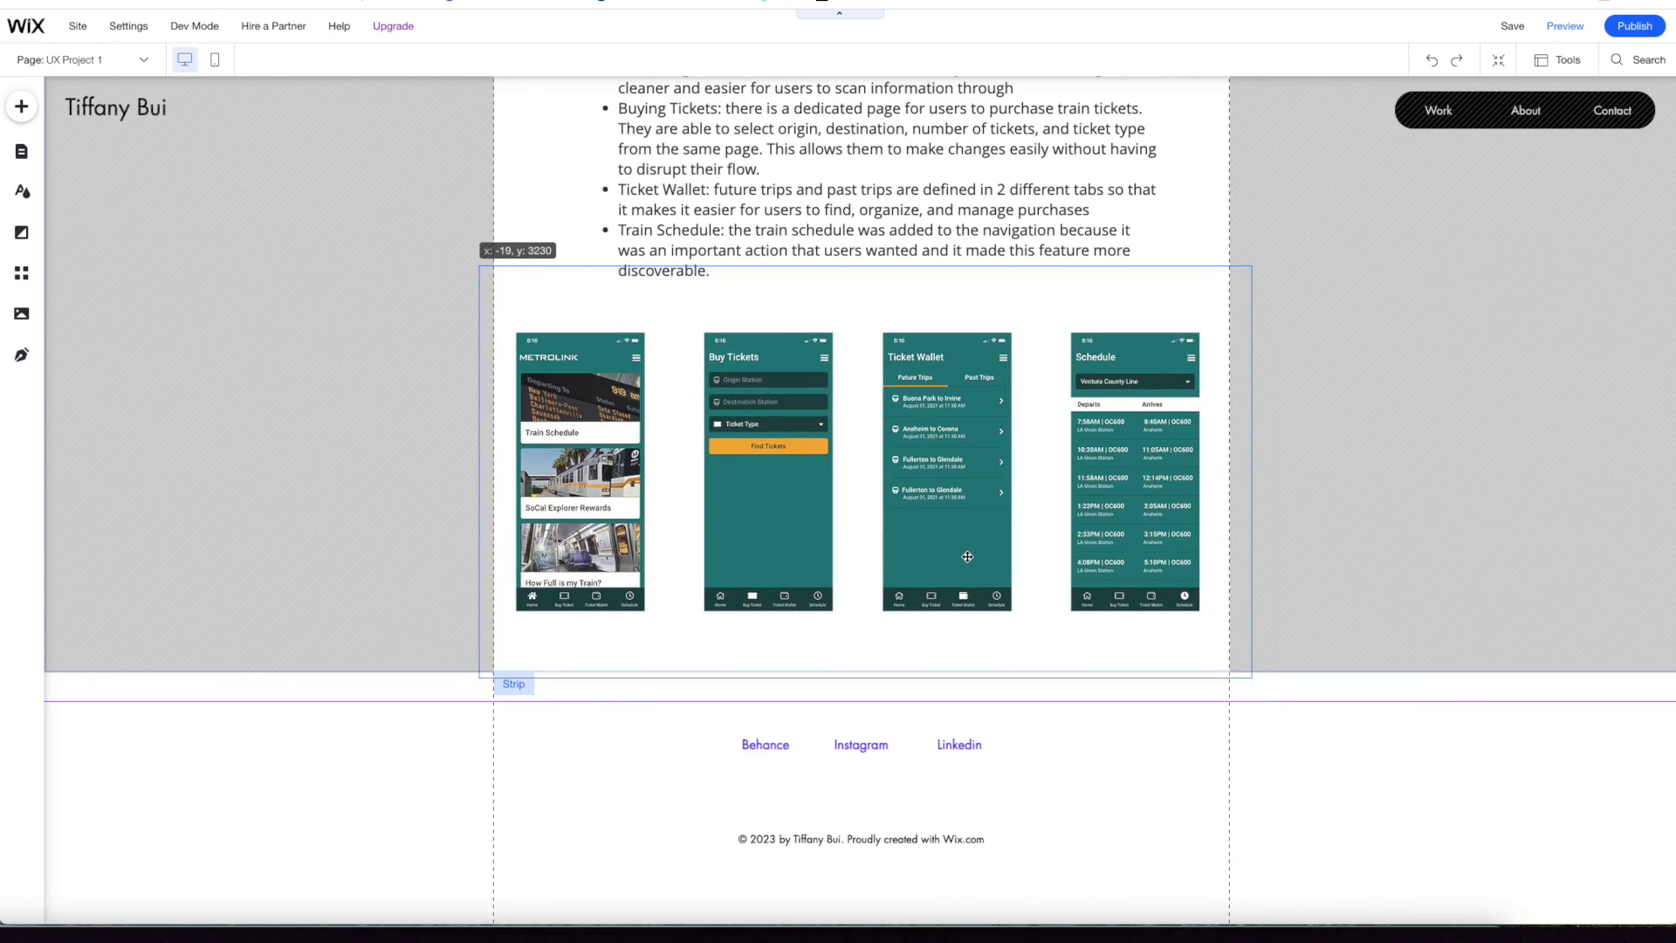
left_click(1373, 603)
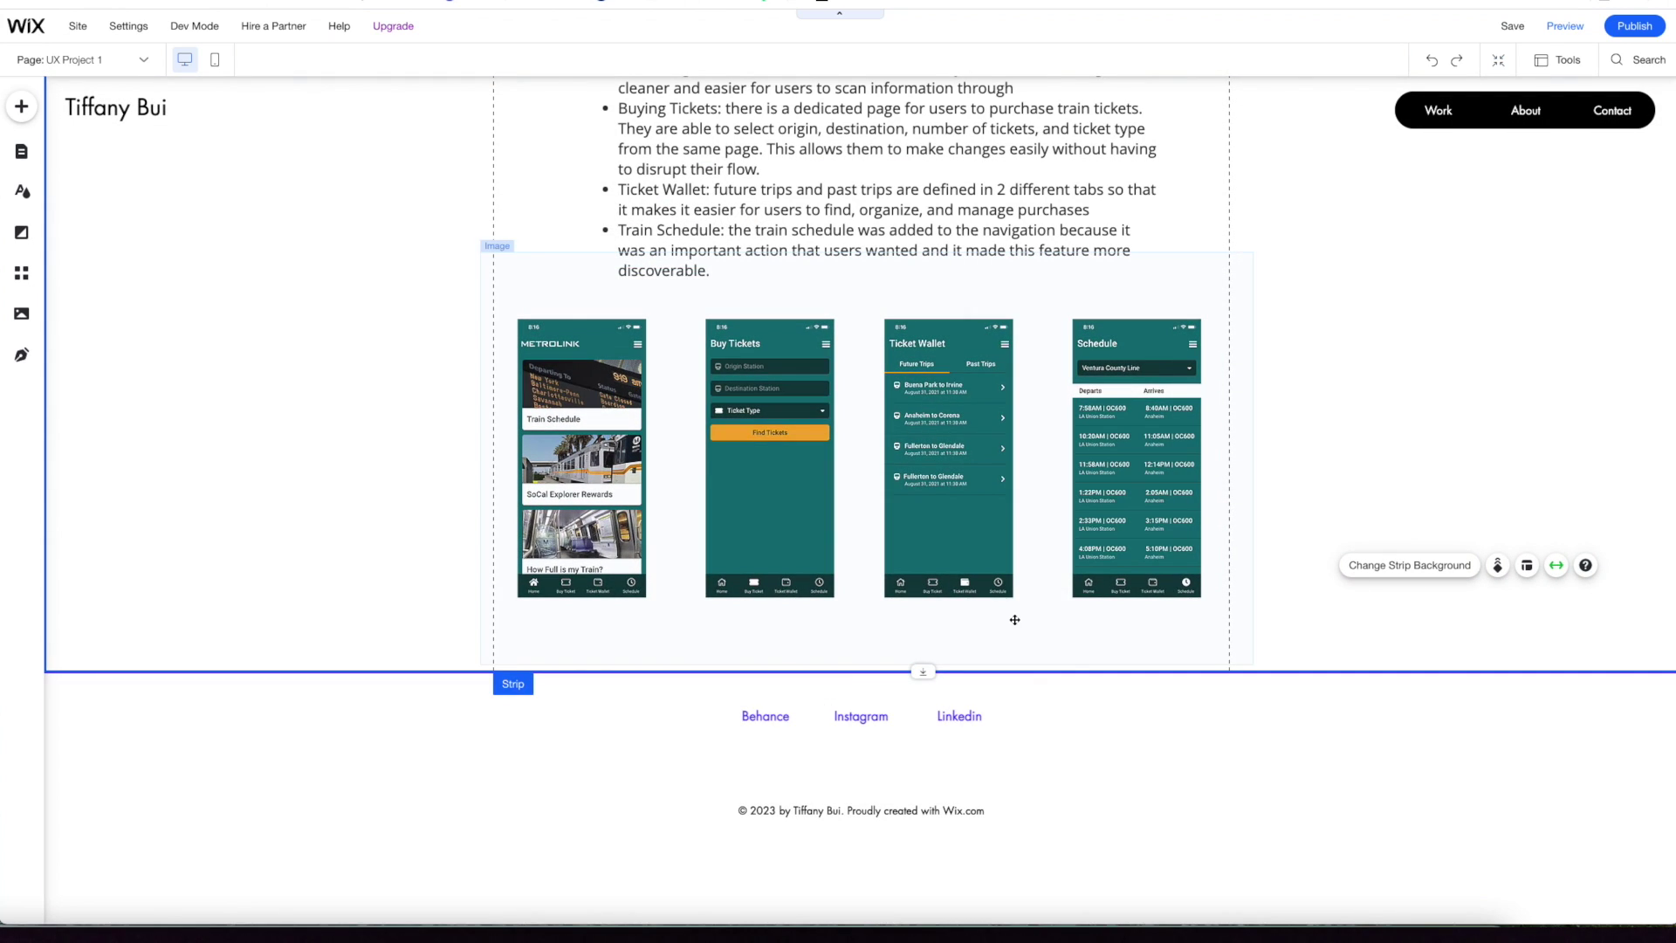
left_click(966, 669)
left_click(294, 254)
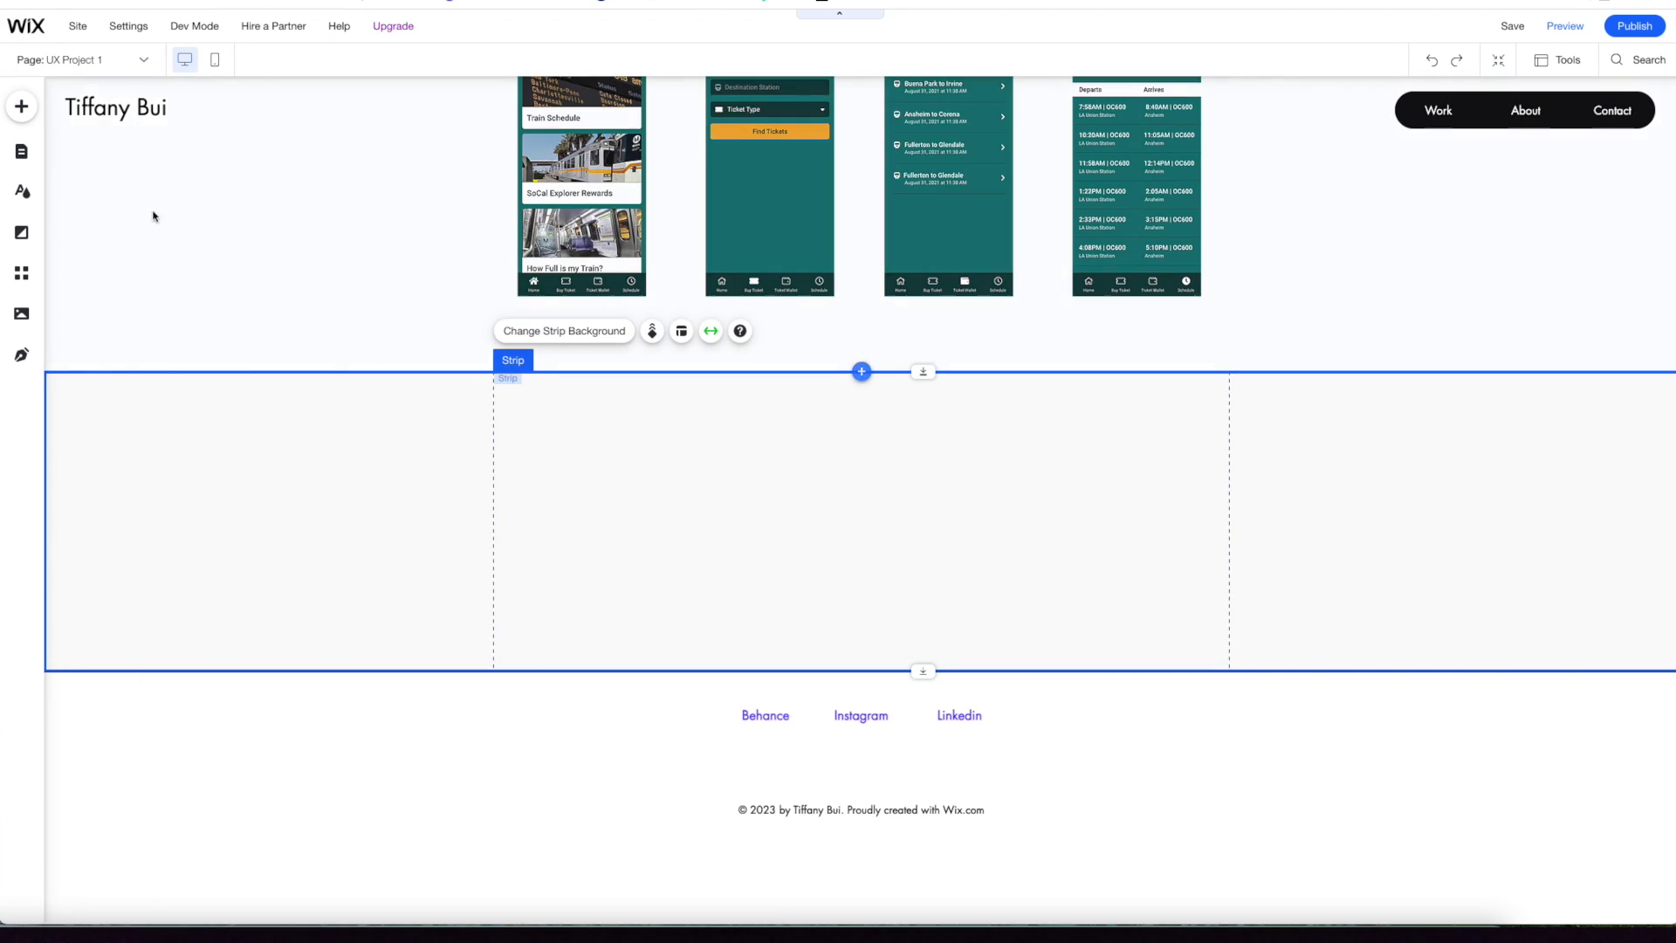
left_click(21, 107)
left_click(73, 165)
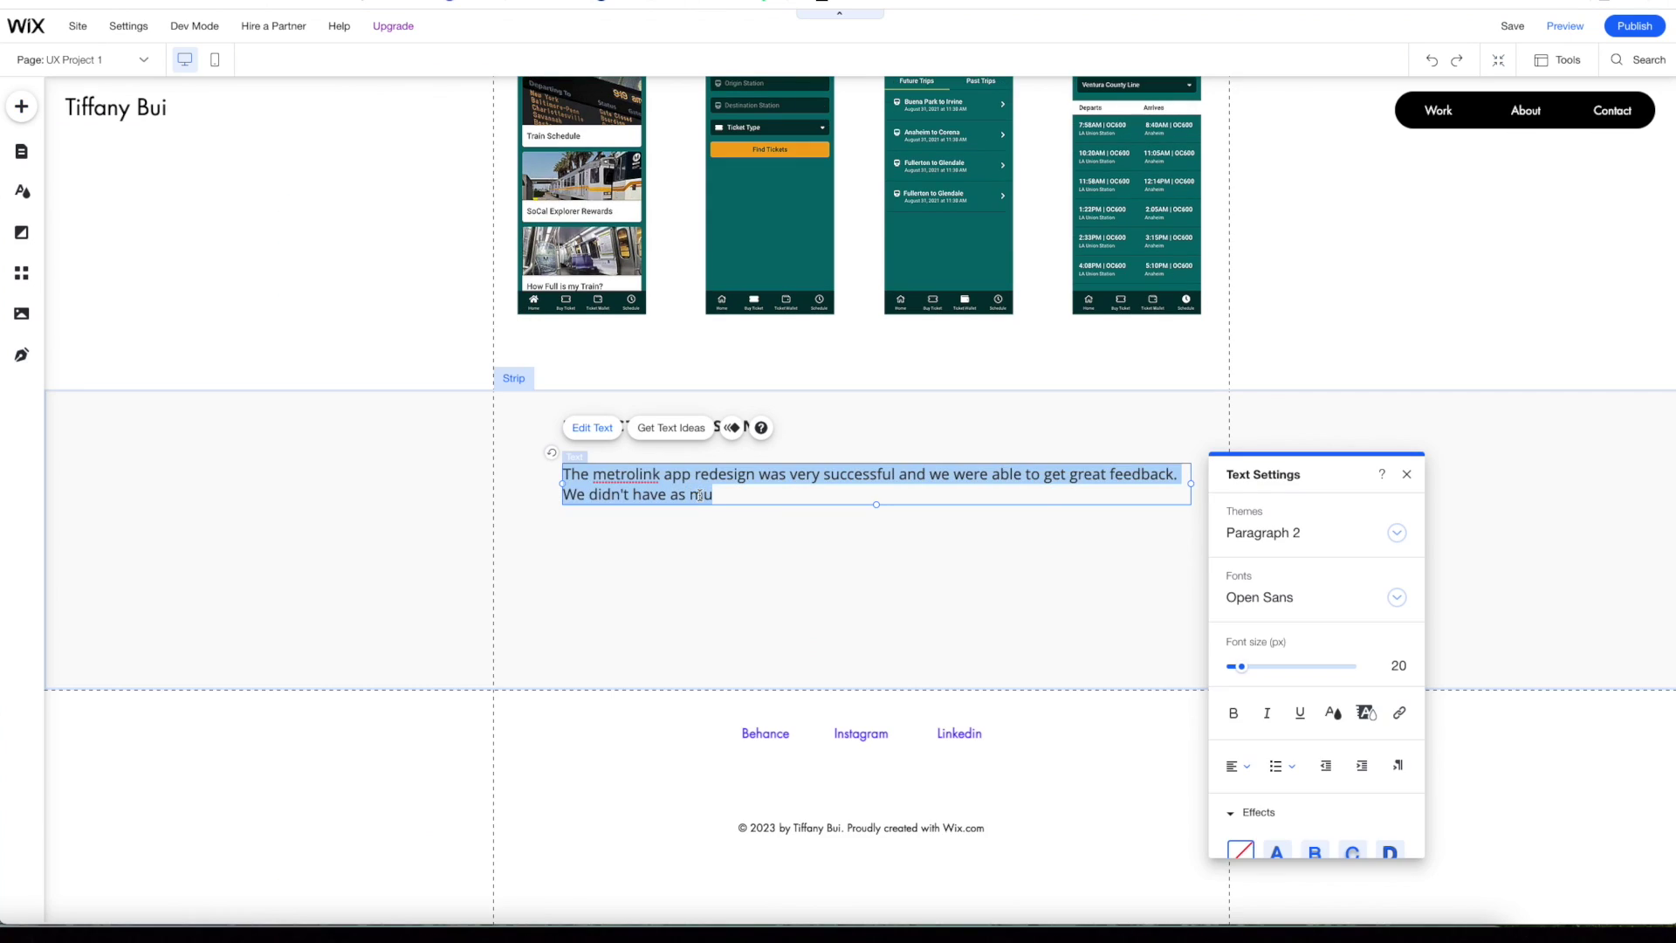
left_click_drag(589, 494, 742, 497)
type("had limited time working on this project, but if there was more time and resources then I would have gone out to try to get more user feedback and perform more ")
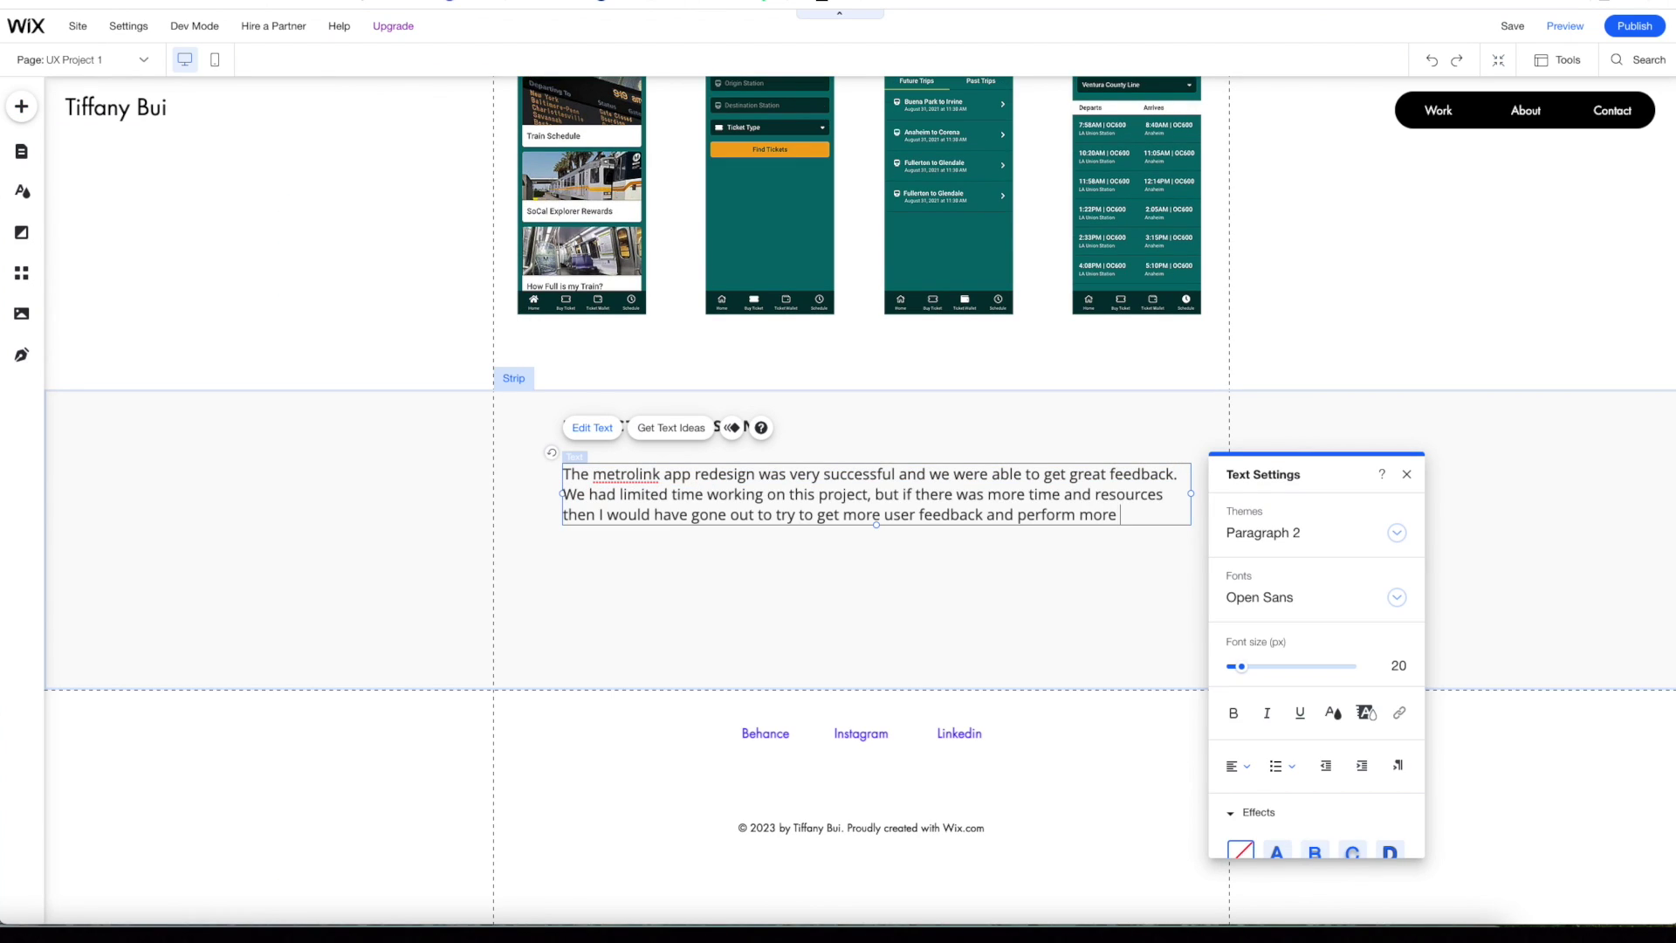
type("qualitative analu")
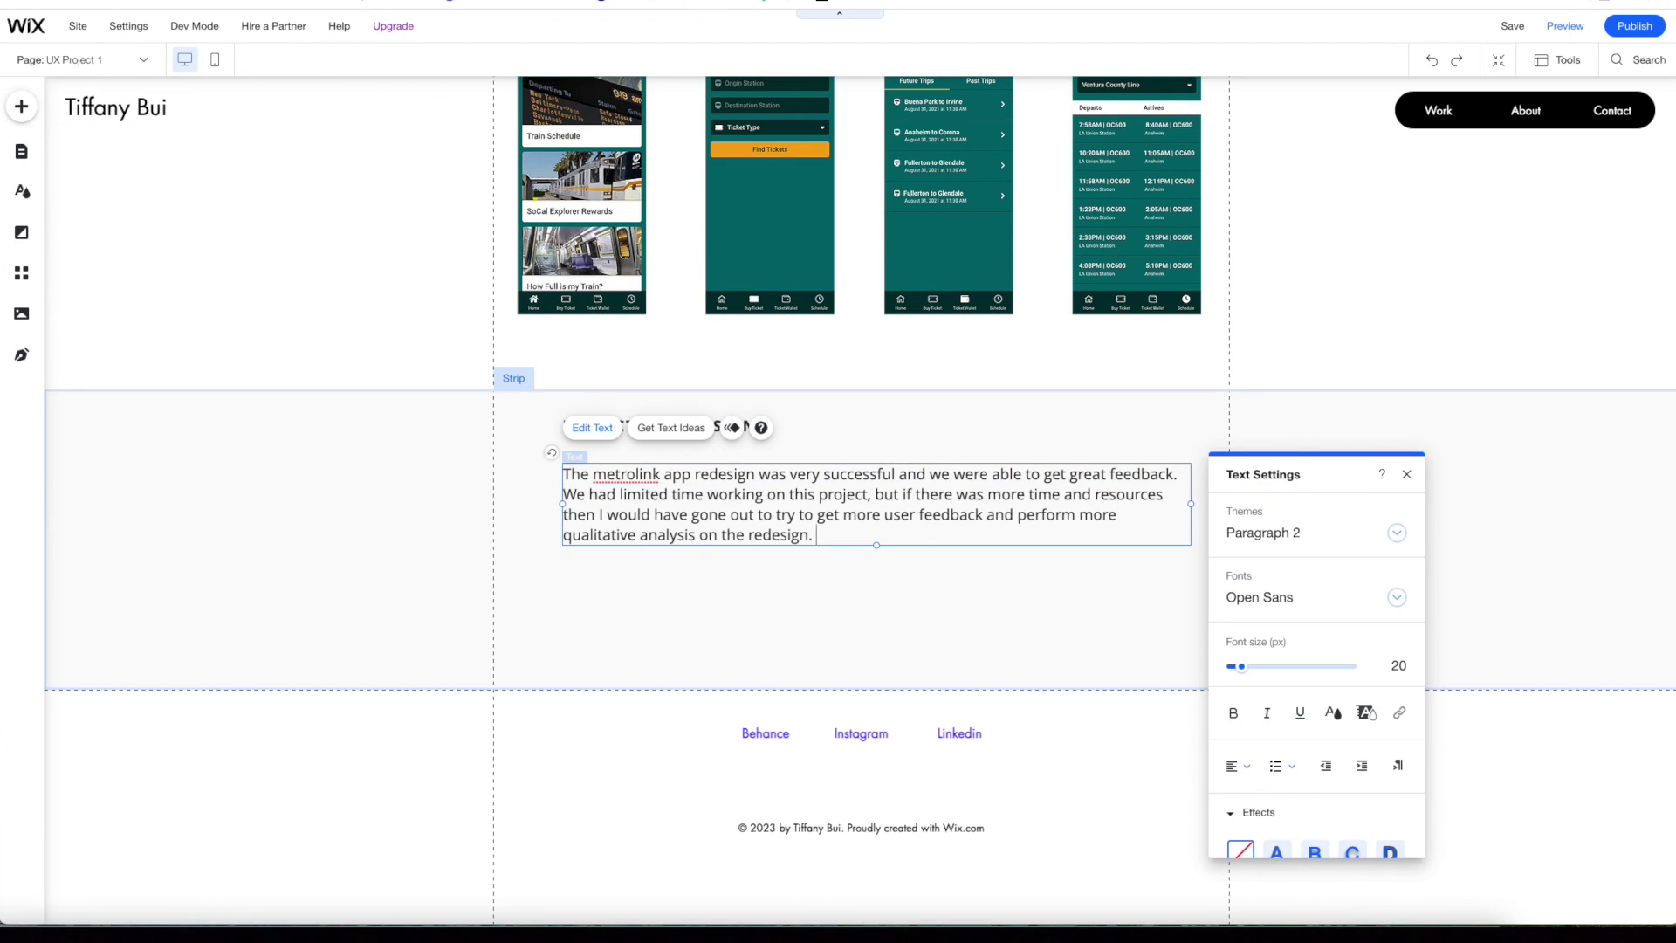